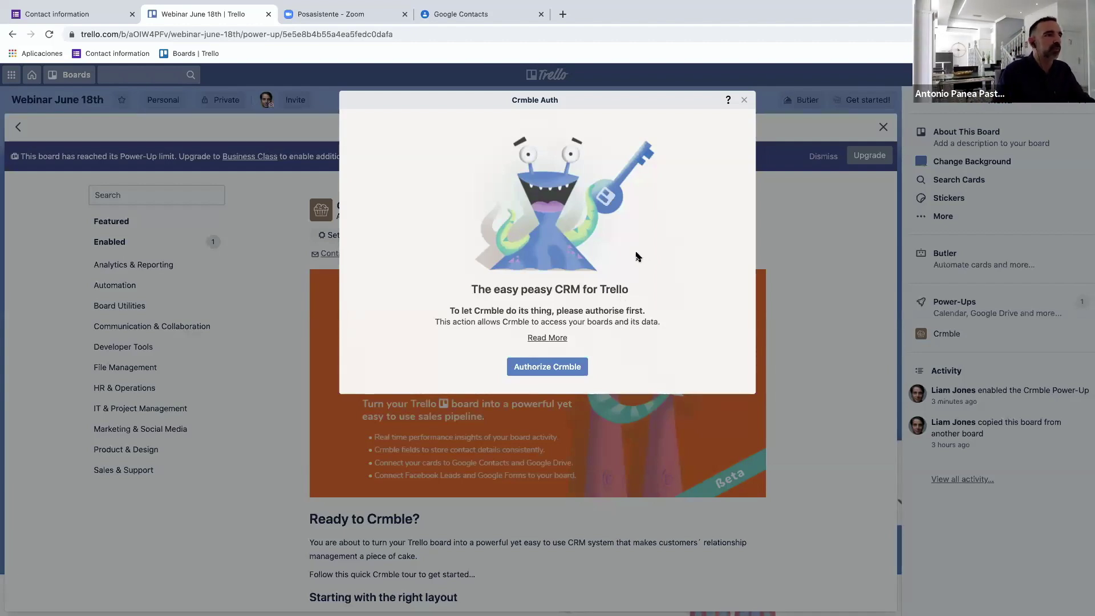
# Authorize Crmble and allow it access to the Trello account.
pyautogui.click(559, 365)
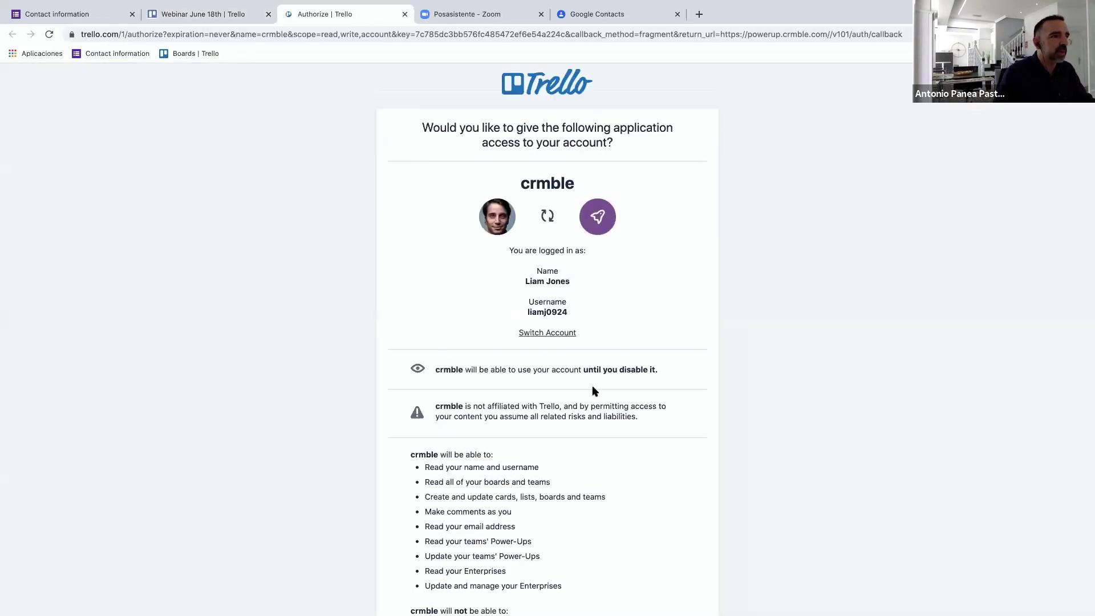
pyautogui.scroll(-2, 596, 399)
pyautogui.scroll(-5, 596, 400)
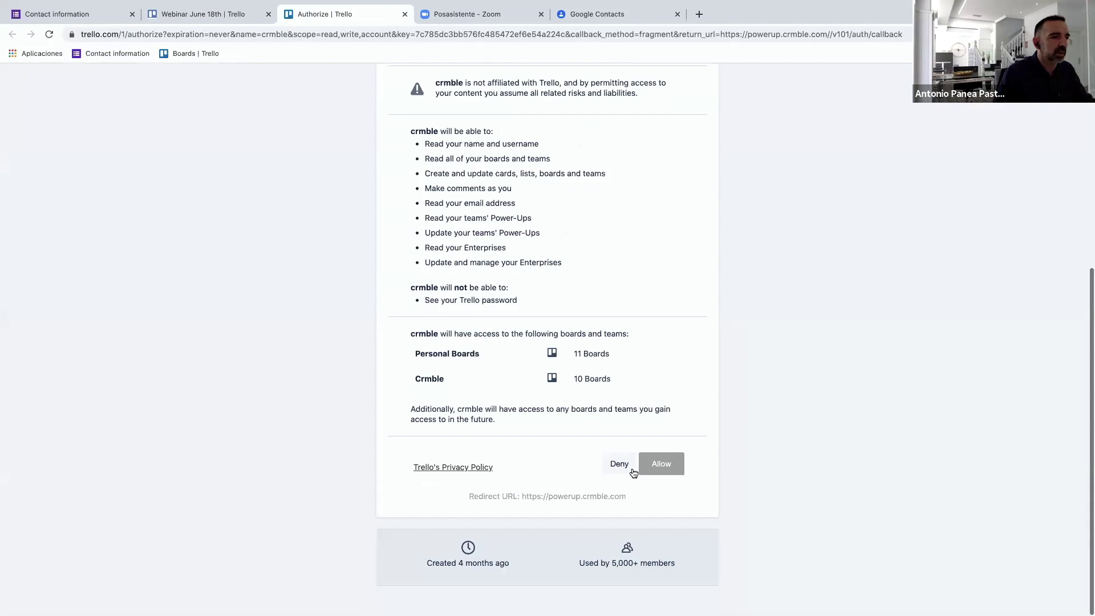
pyautogui.click(671, 472)
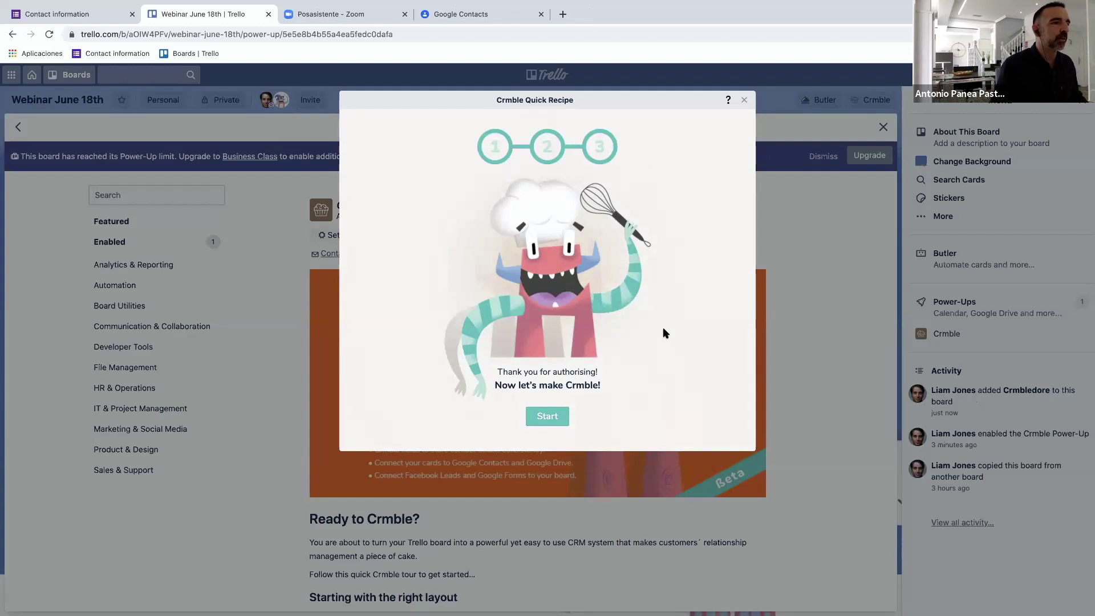
# Run Crmble's Quick Recipe to add the New leads, Cold, Warm, Hot, Won and Lost lists.
pyautogui.click(559, 418)
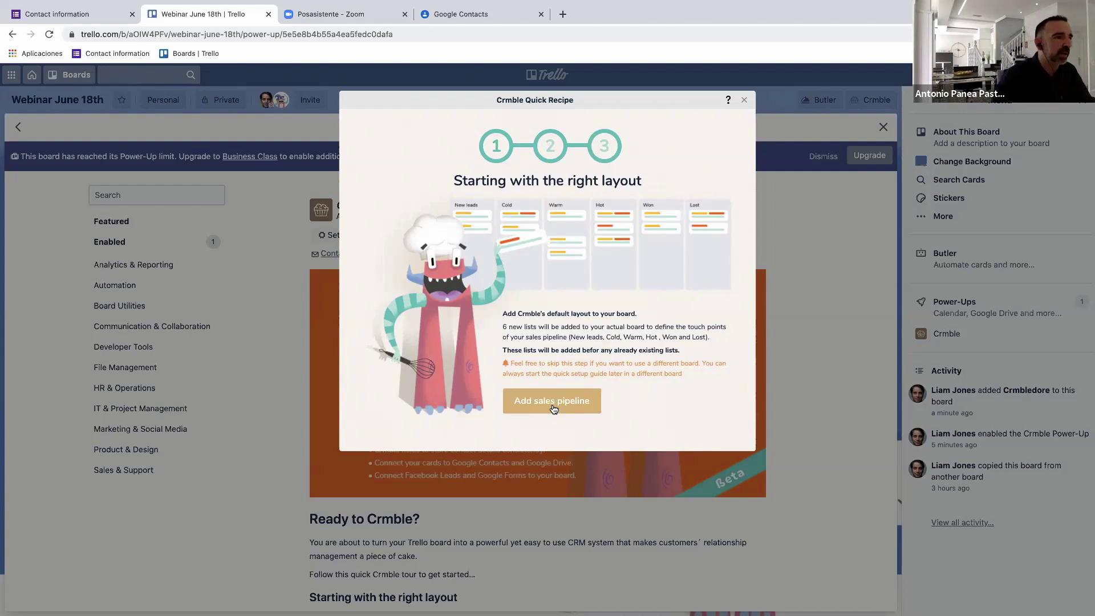
pyautogui.click(554, 407)
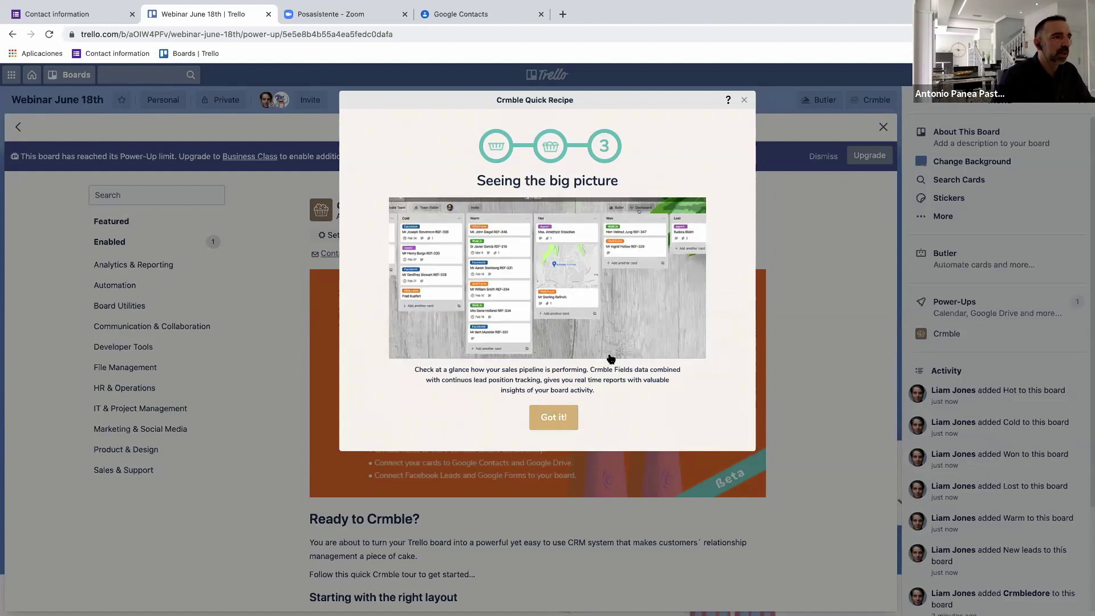
pyautogui.click(745, 100)
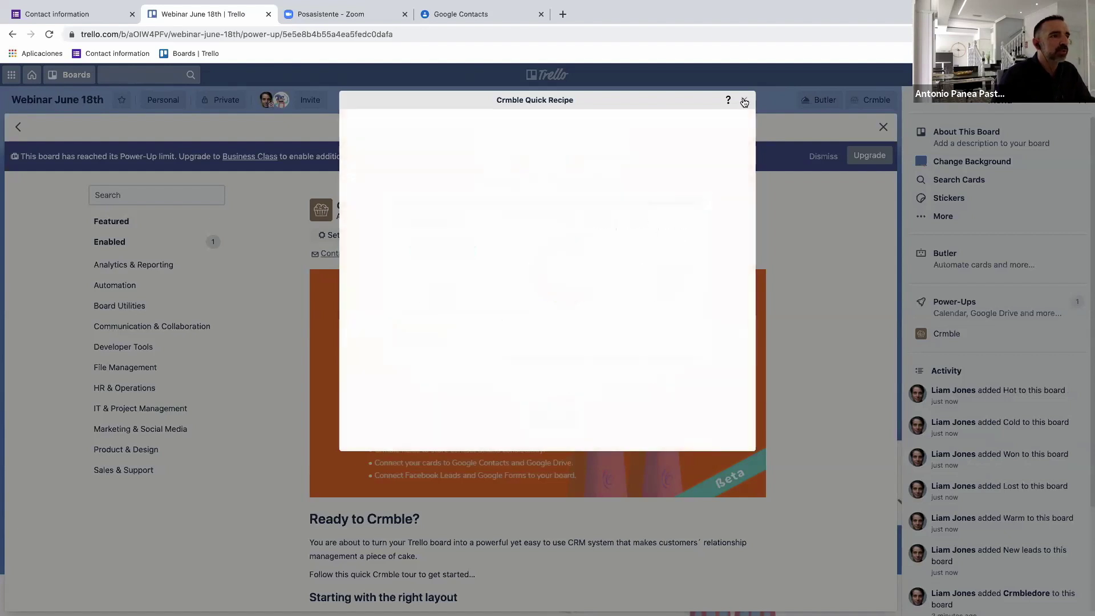
pyautogui.click(744, 100)
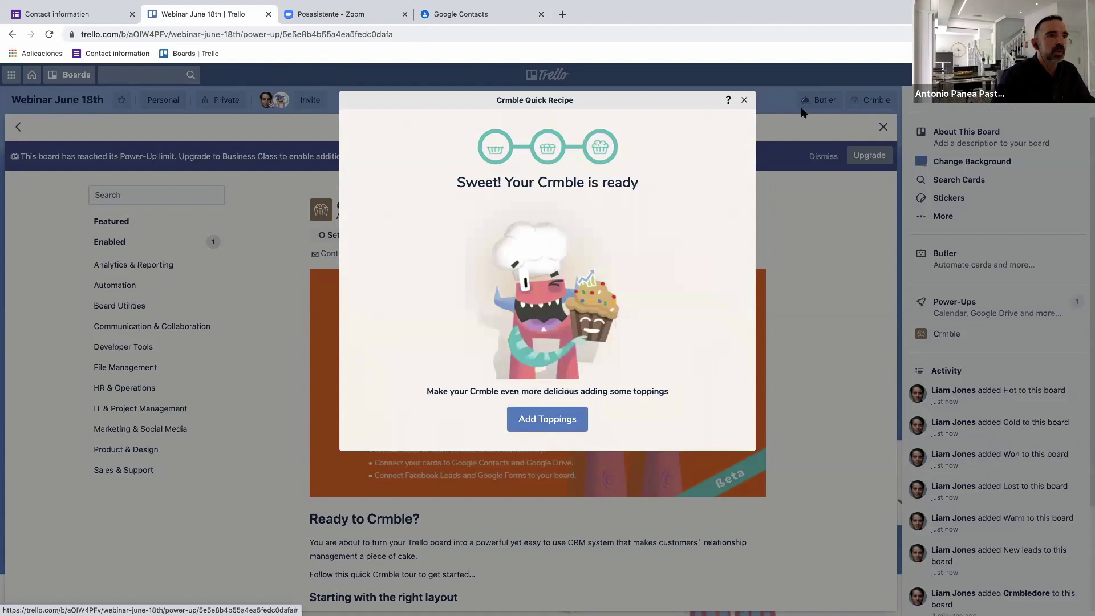
pyautogui.click(881, 127)
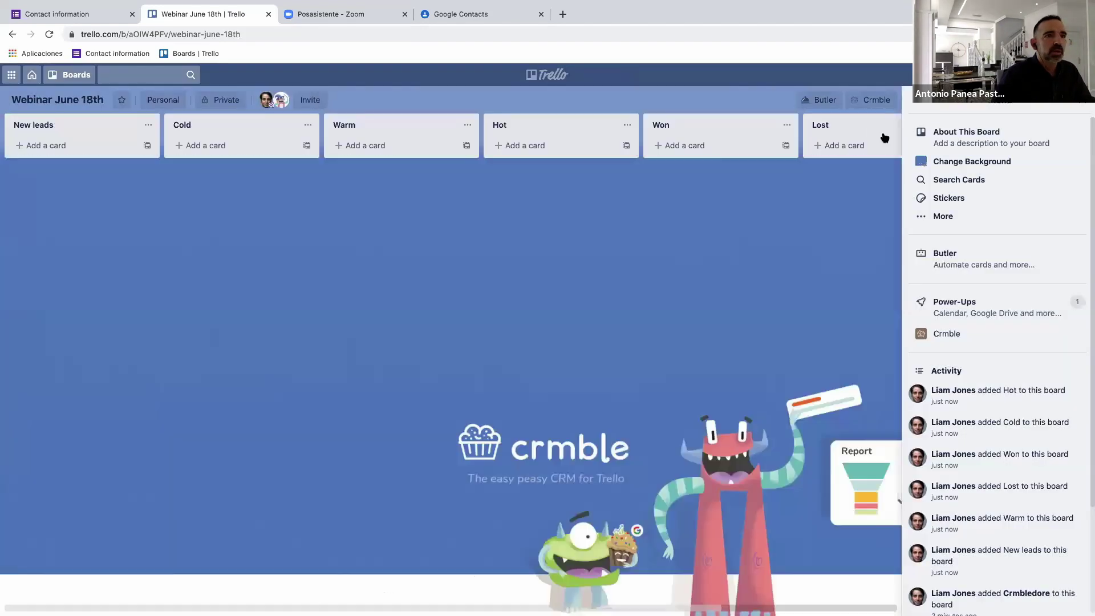
# Close the board menu, then check and close the still-empty Crmble dashboard.
pyautogui.click(1086, 106)
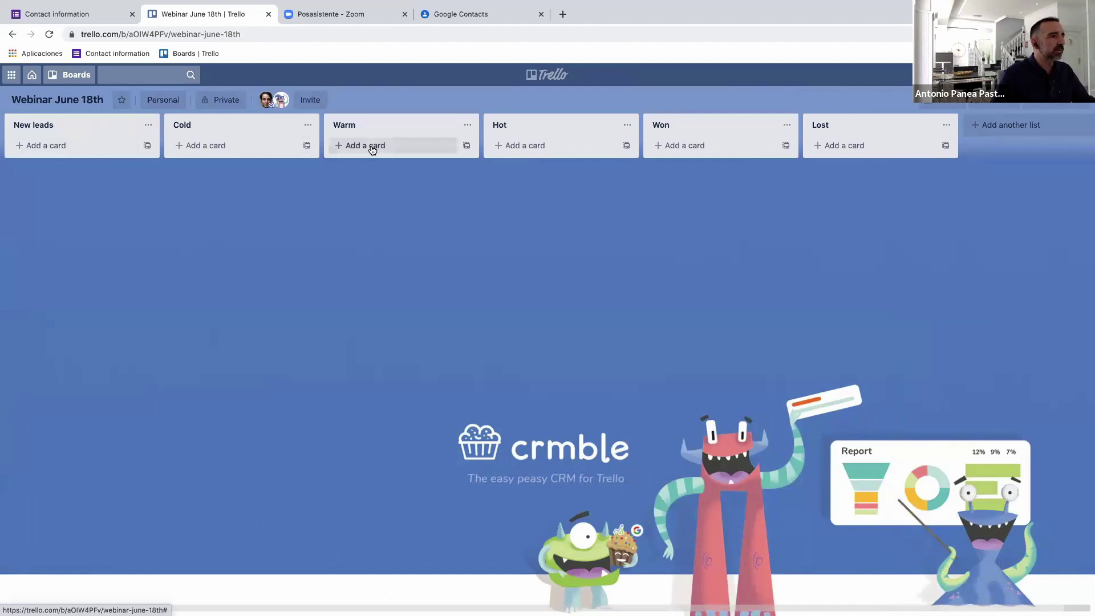
pyautogui.click(993, 104)
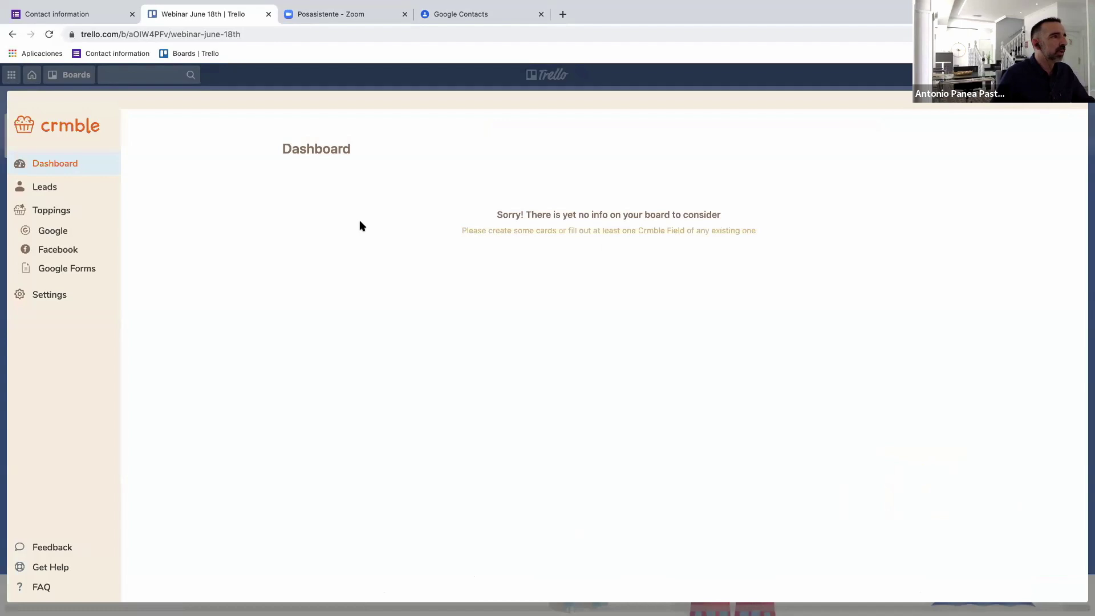
pyautogui.click(1075, 104)
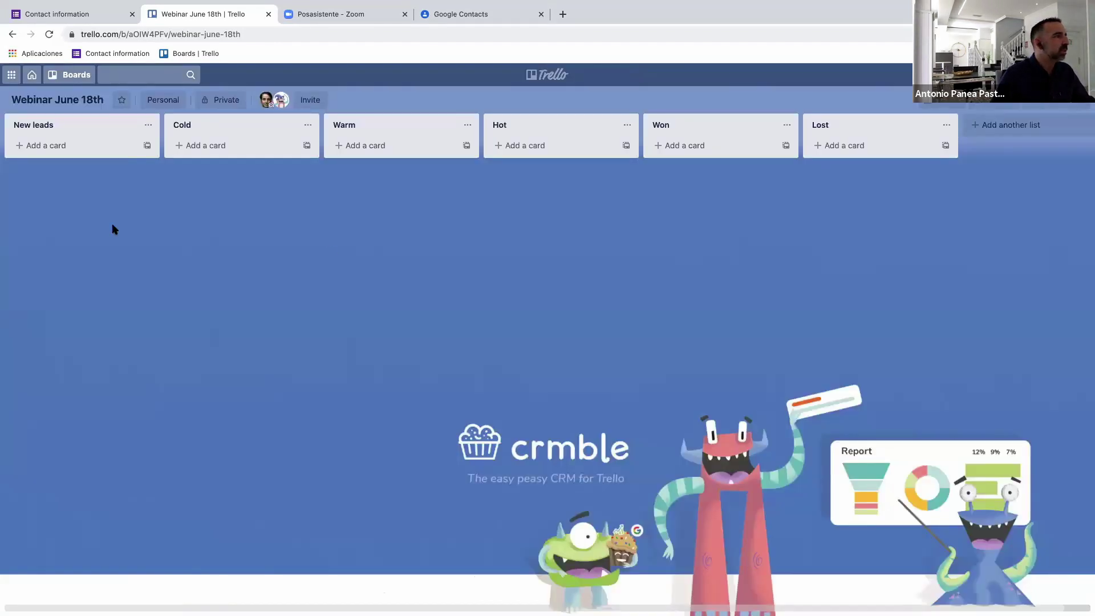
# Add a lead card titled with the contact's first name to New leads.
pyautogui.click(61, 146)
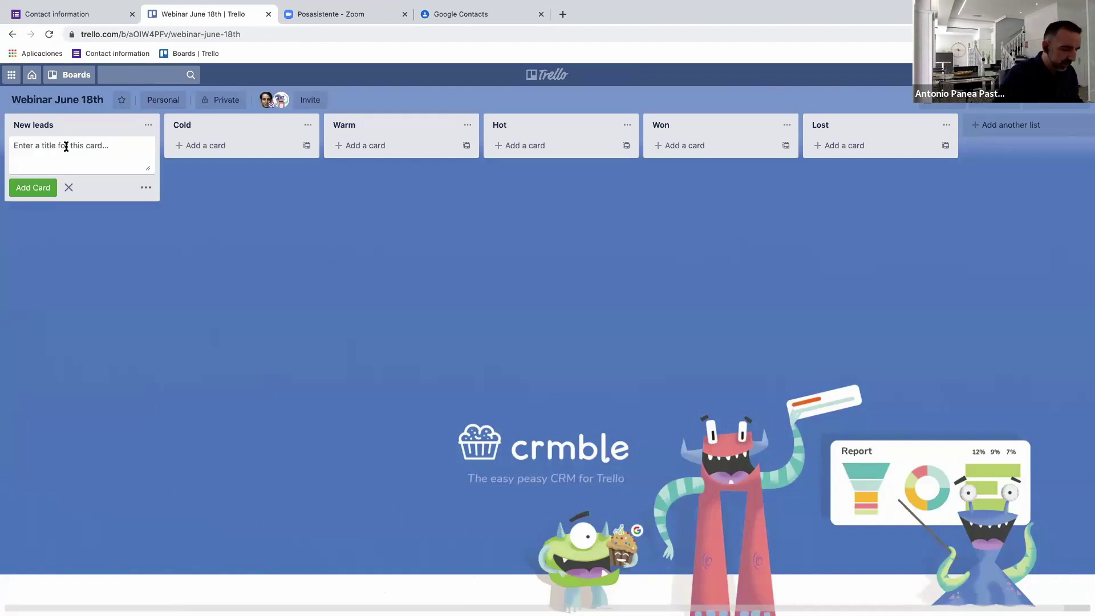
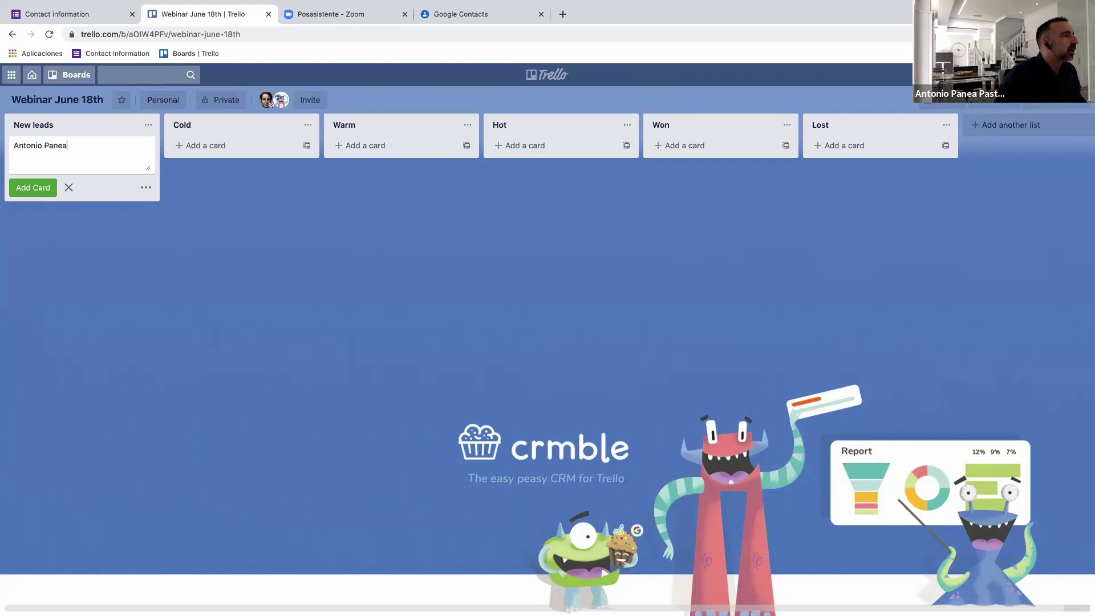
pyautogui.press('Return')
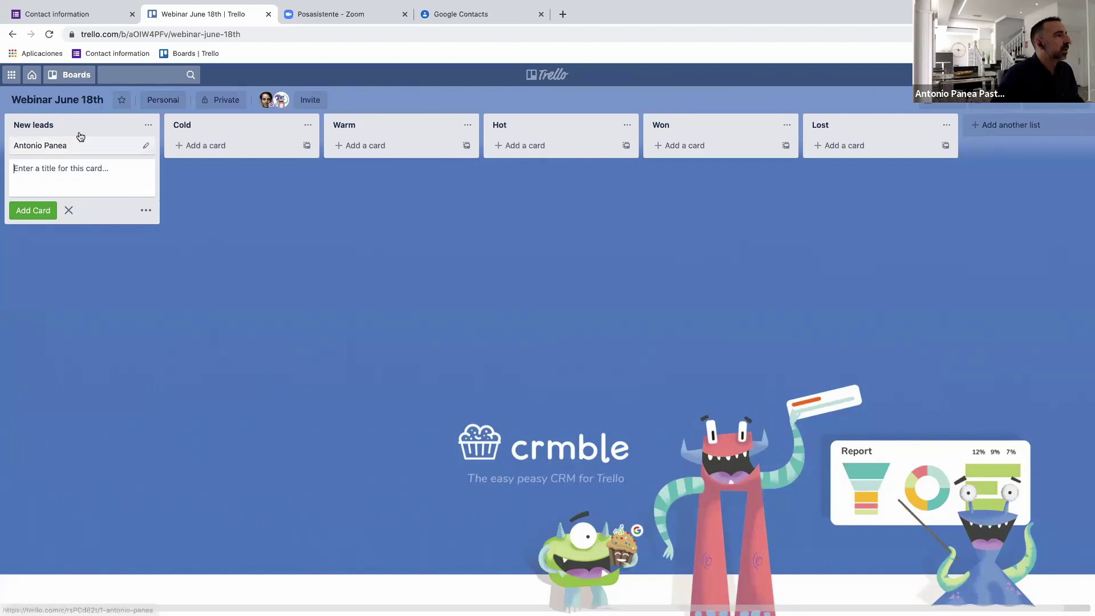
# Open the new lead card's details and close them again.
pyautogui.click(80, 147)
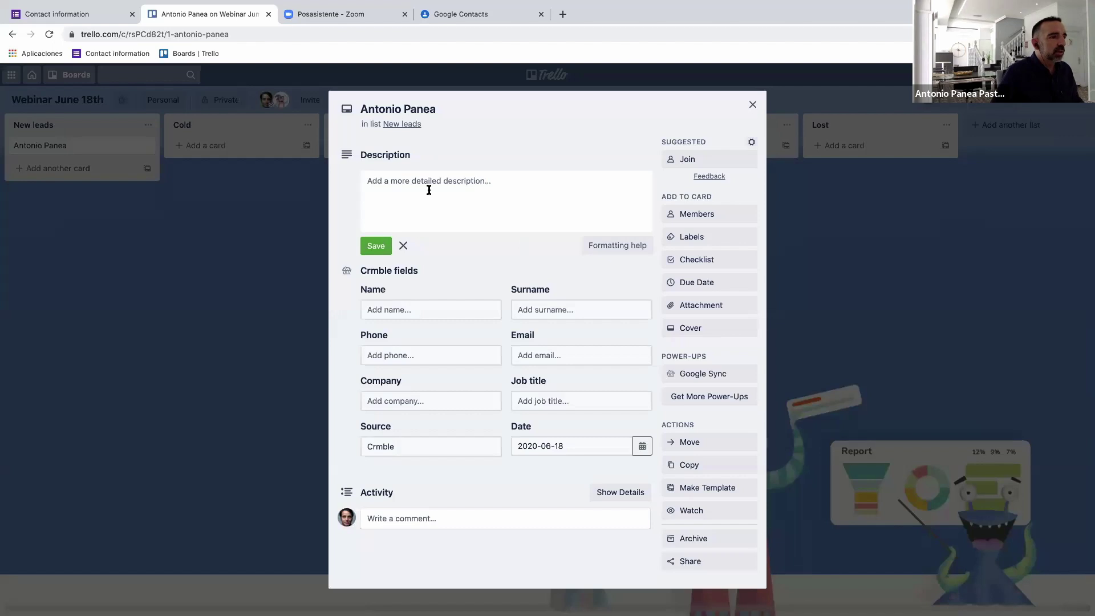
pyautogui.click(433, 310)
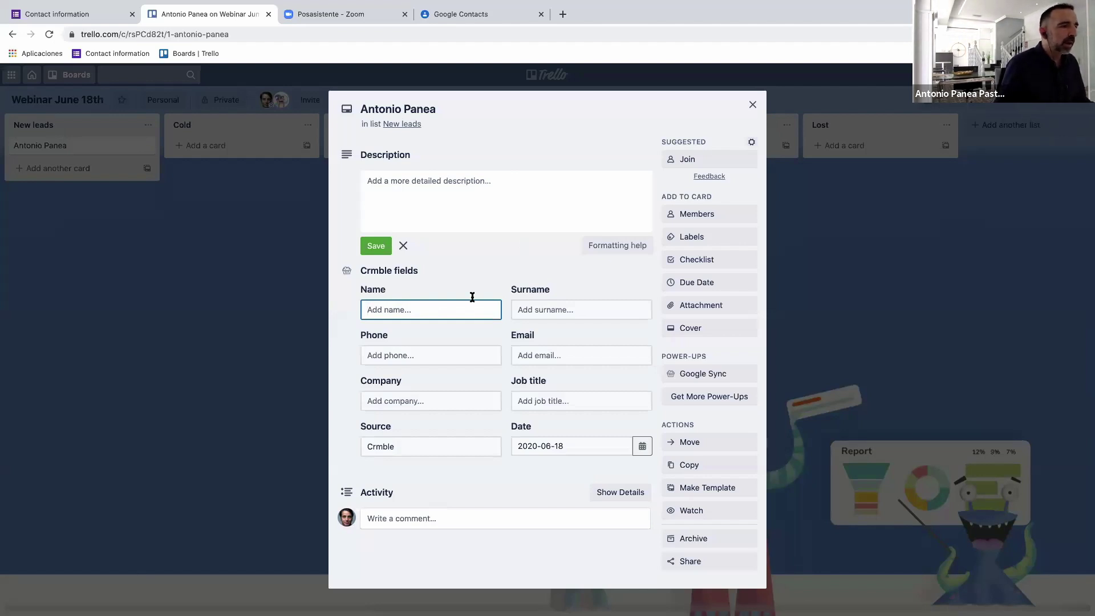
pyautogui.click(753, 104)
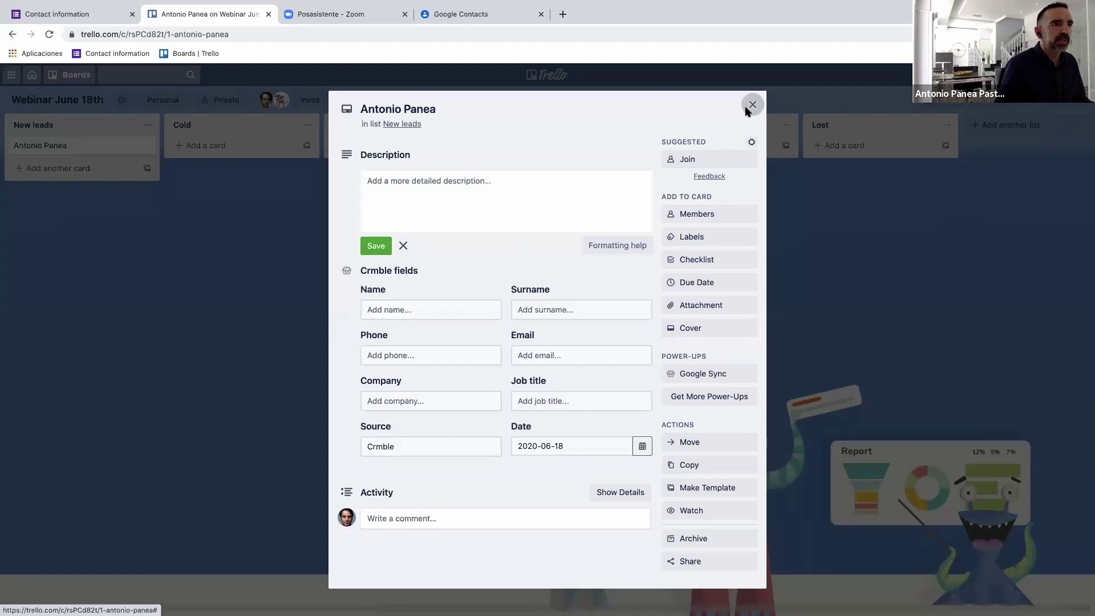
pyautogui.click(46, 146)
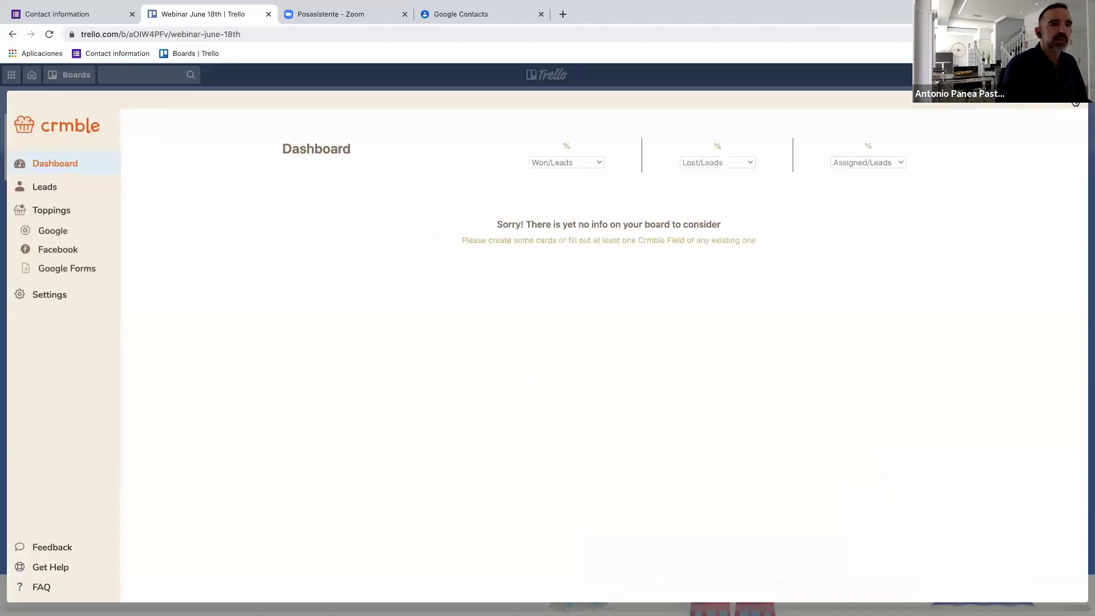
# Fill the card's Crmble Name field with the lead's first initial and Surname with their surname.
pyautogui.press('Escape')
pyautogui.click(89, 150)
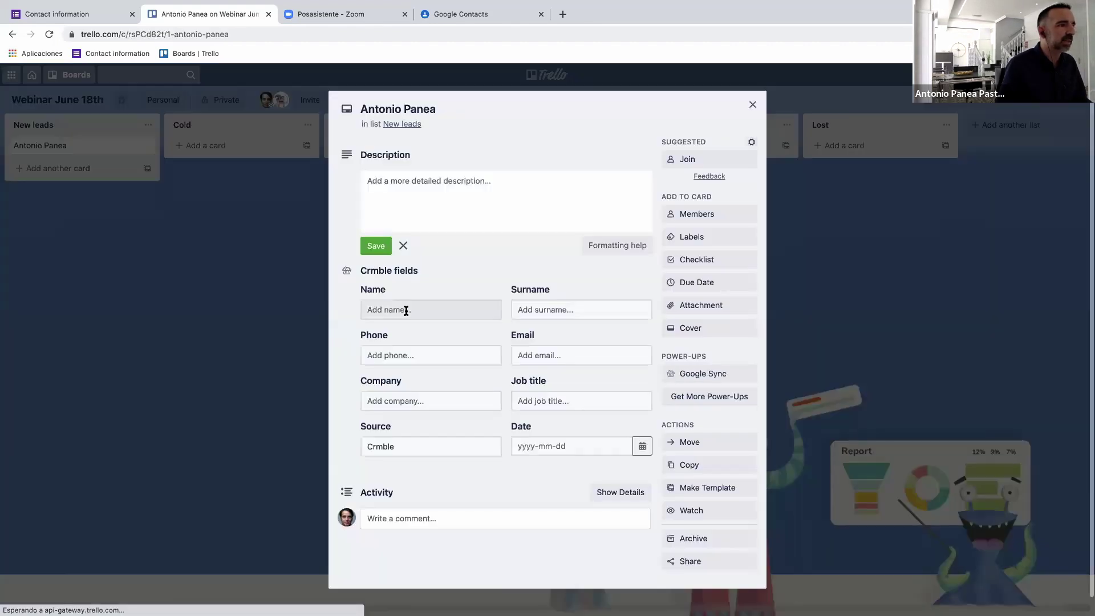
pyautogui.click(406, 311)
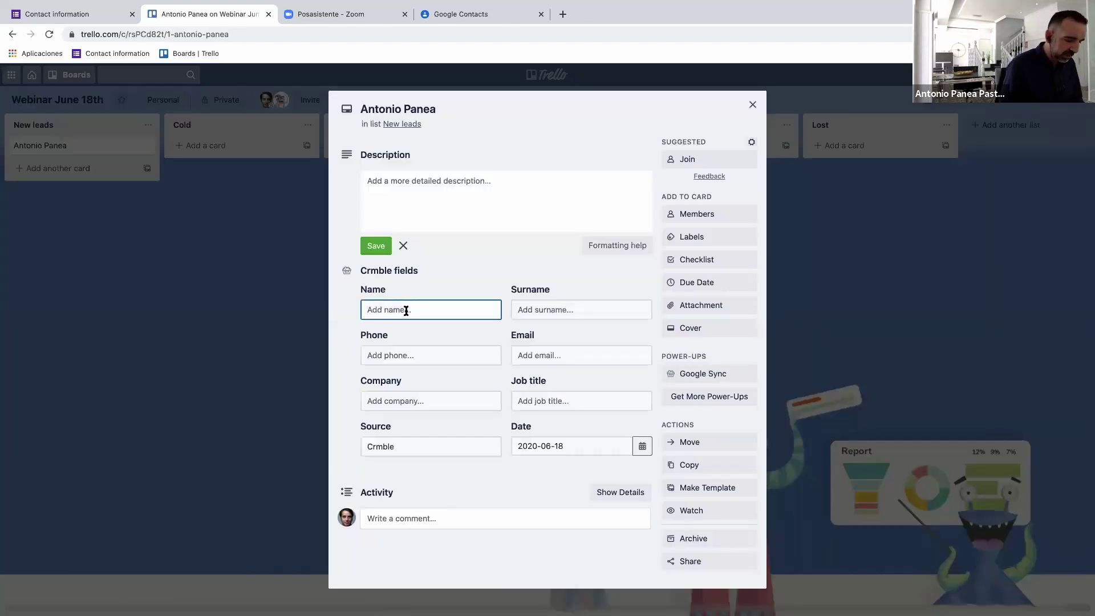
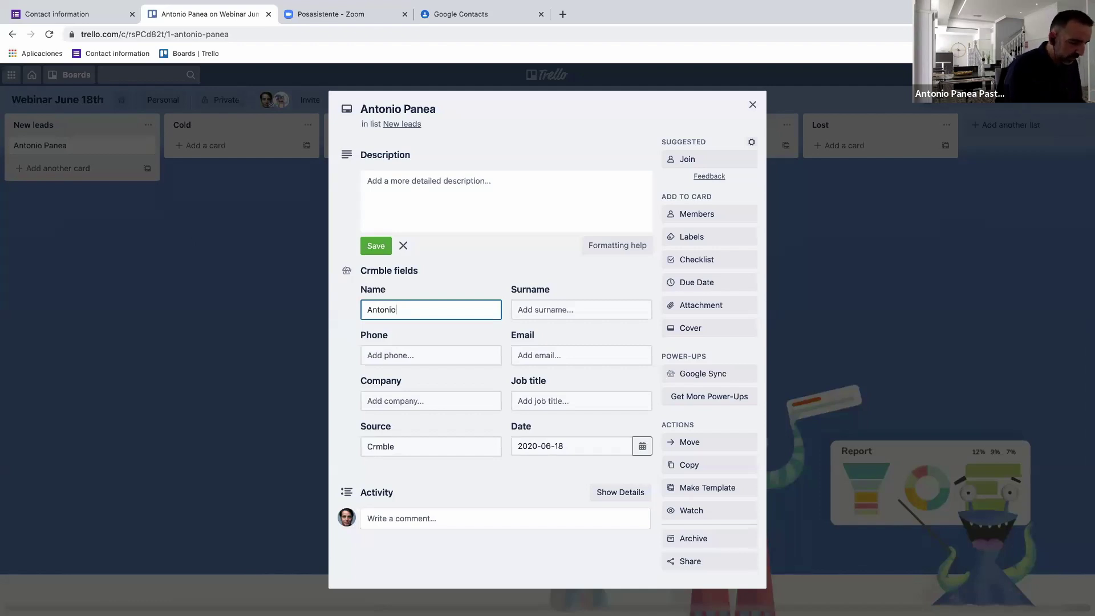
pyautogui.click(581, 310)
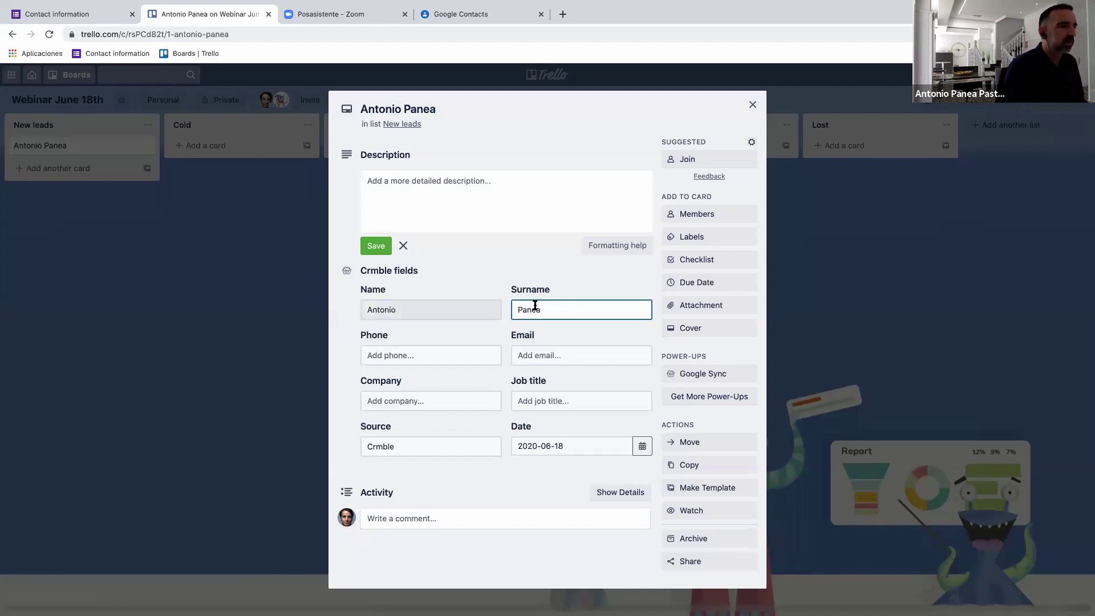
pyautogui.press('Tab')
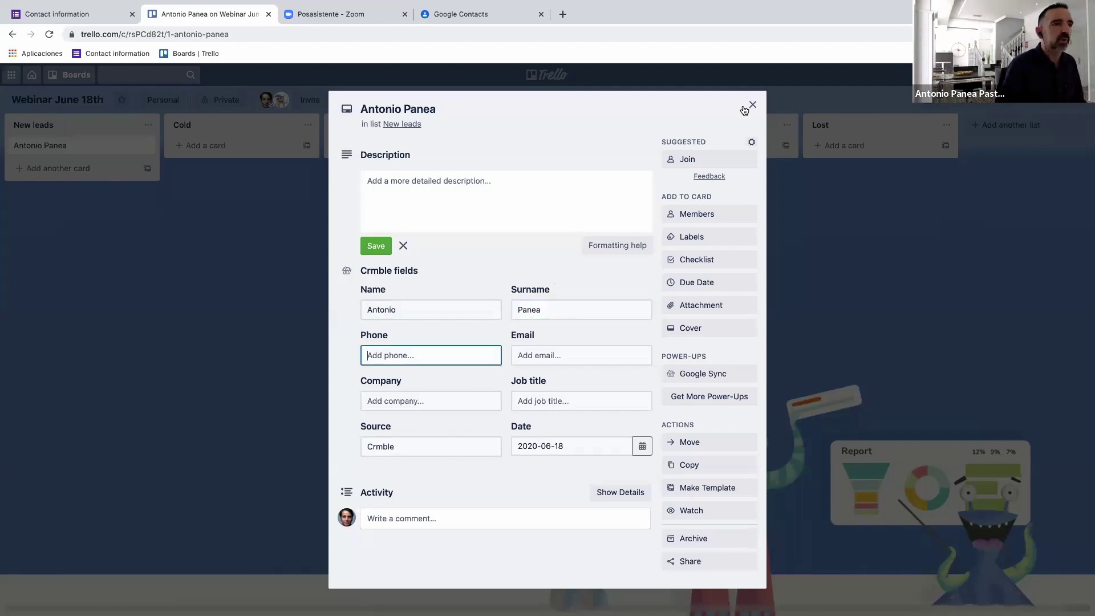
pyautogui.click(751, 106)
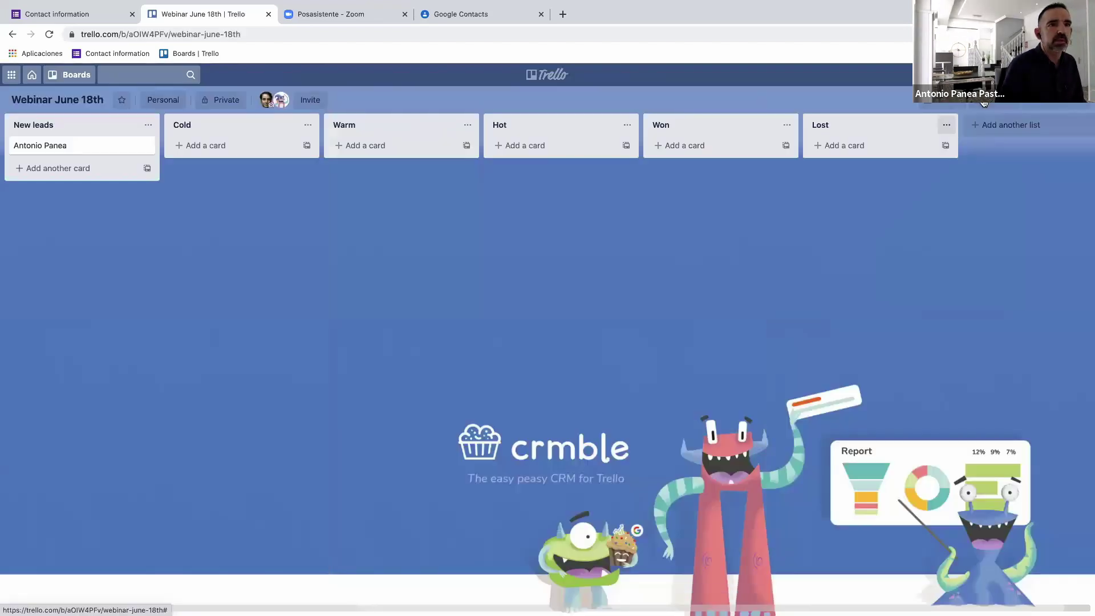
pyautogui.click(984, 103)
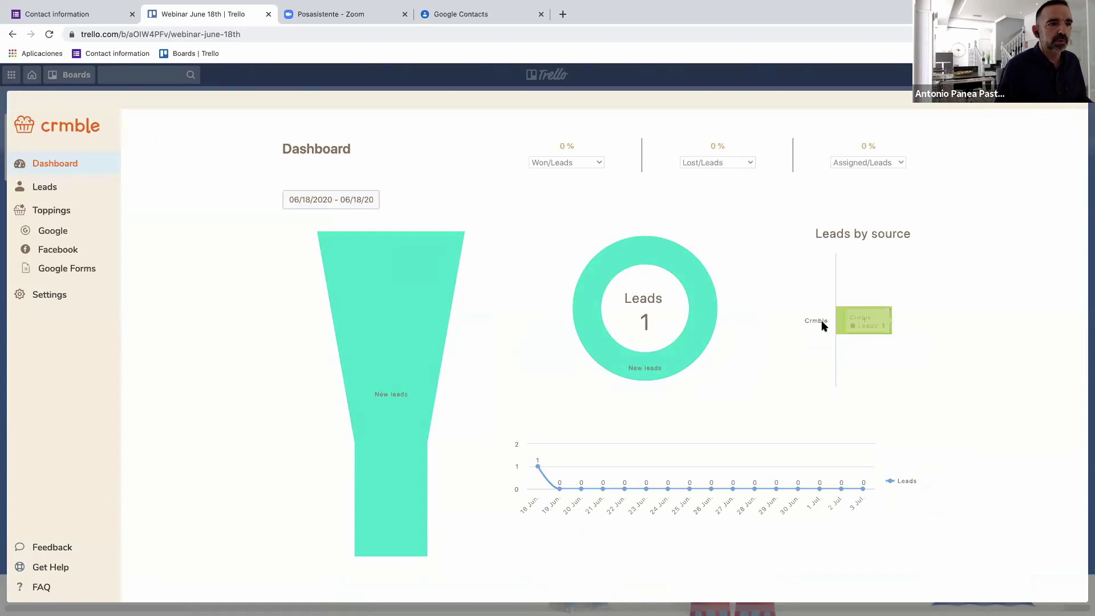
# Keep Crmble as the lead card's Source.
pyautogui.click(1078, 106)
pyautogui.click(85, 142)
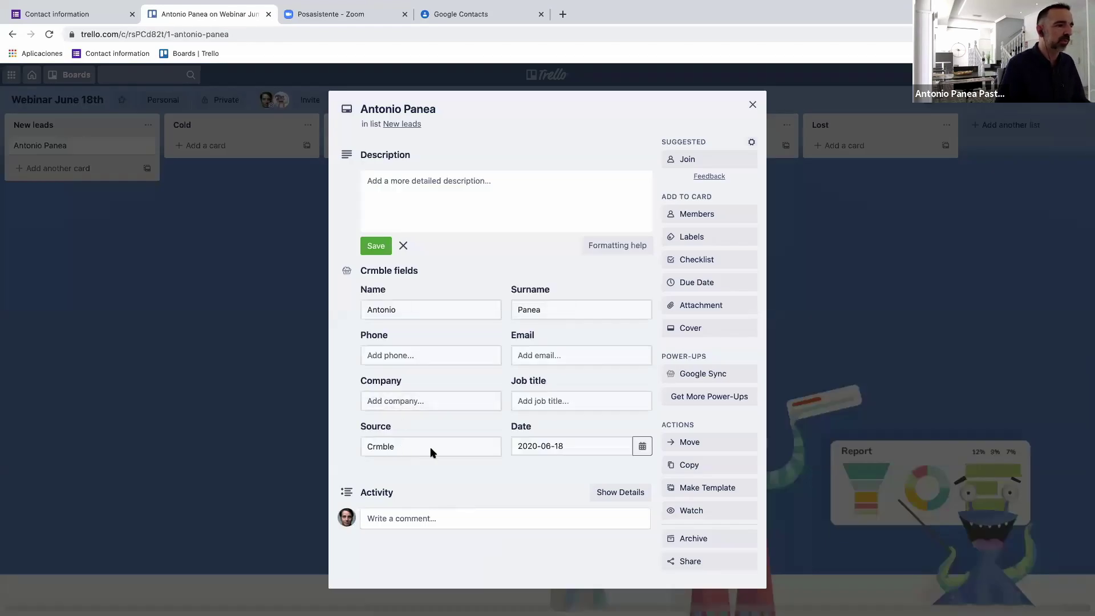
pyautogui.click(471, 454)
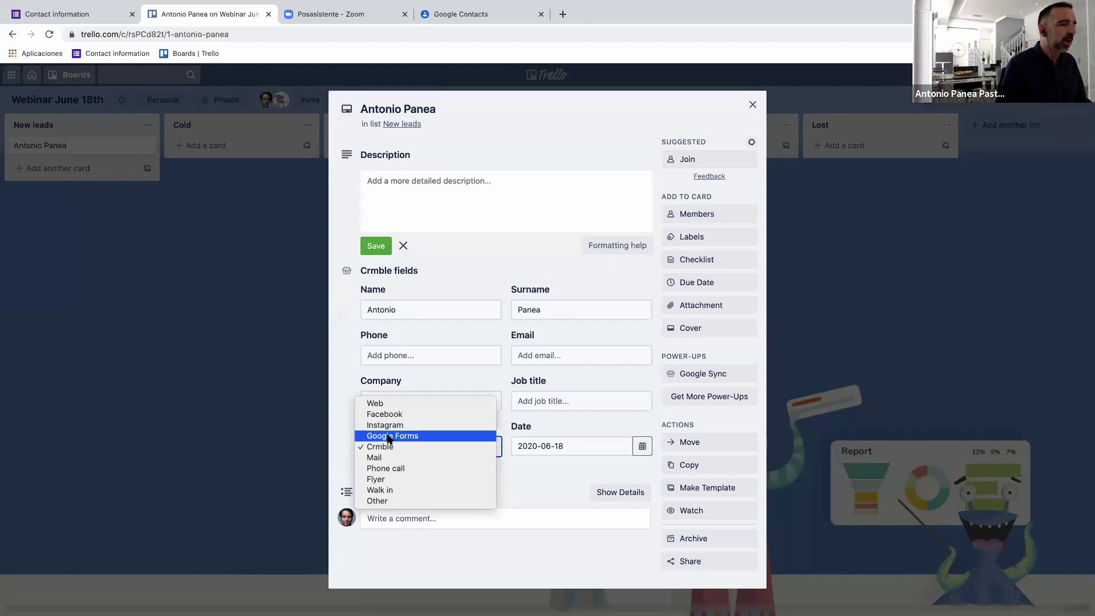
pyautogui.click(542, 477)
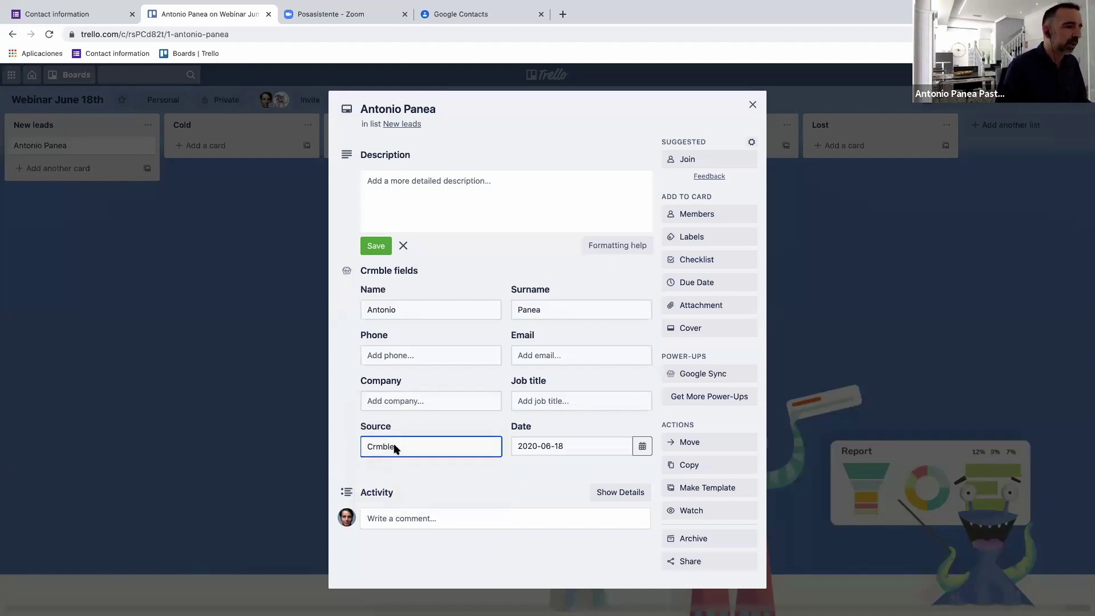
# Close the lead card and open the Crmble settings page.
pyautogui.tripleClick(491, 265)
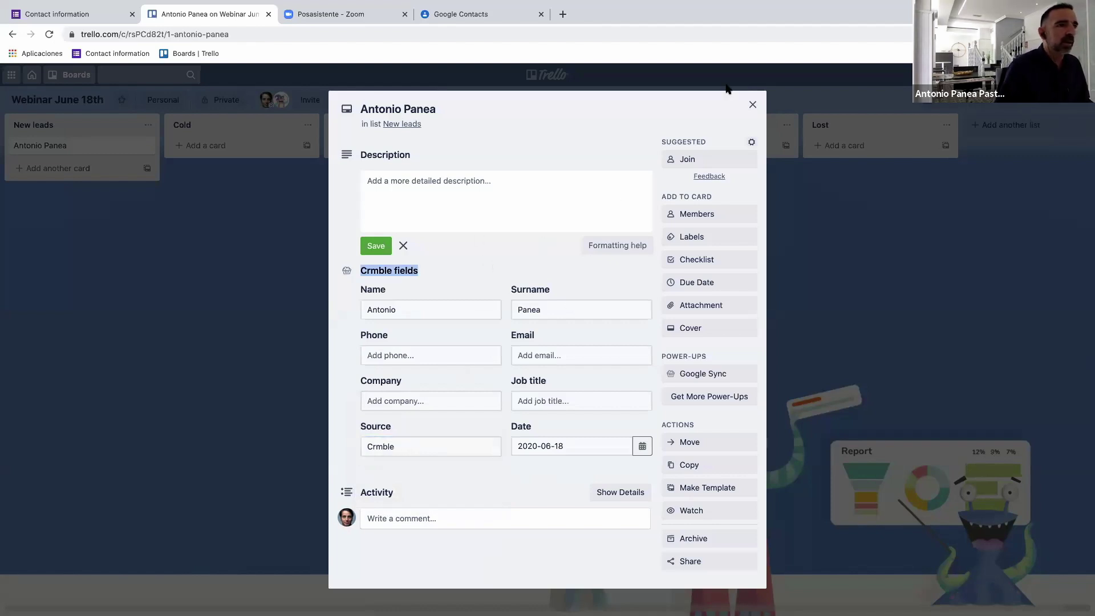
pyautogui.click(1009, 111)
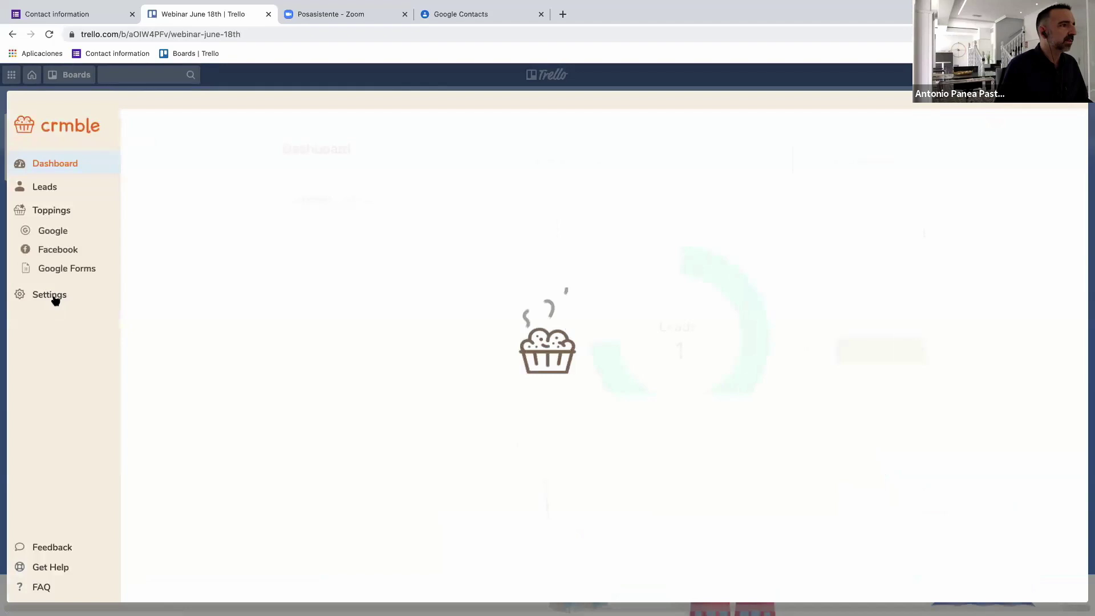
pyautogui.click(49, 296)
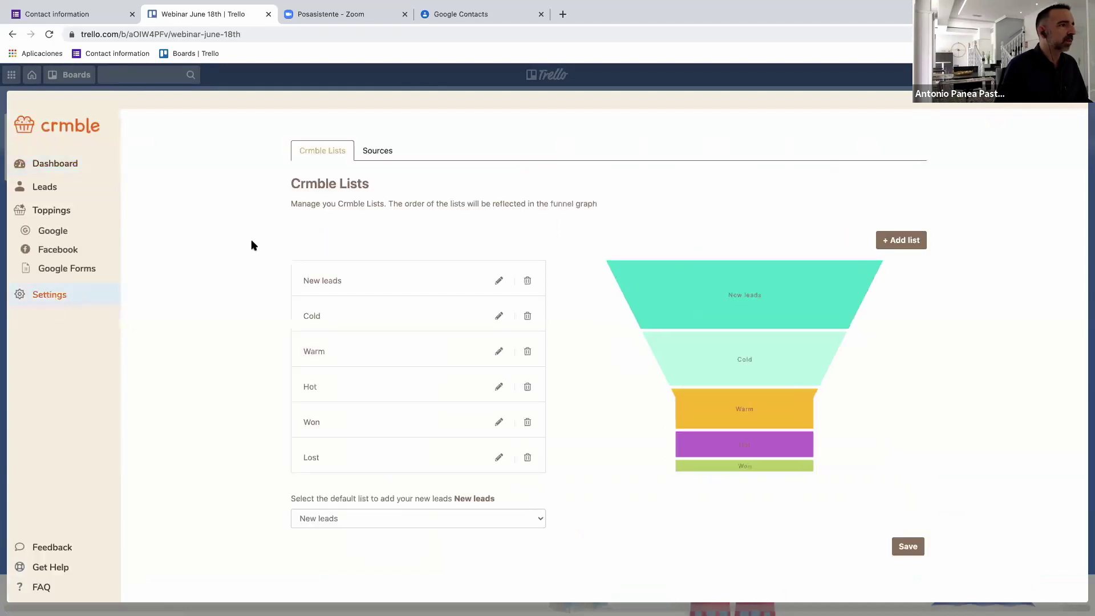
# View the lead source settings, then close Crmble's settings.
pyautogui.click(382, 153)
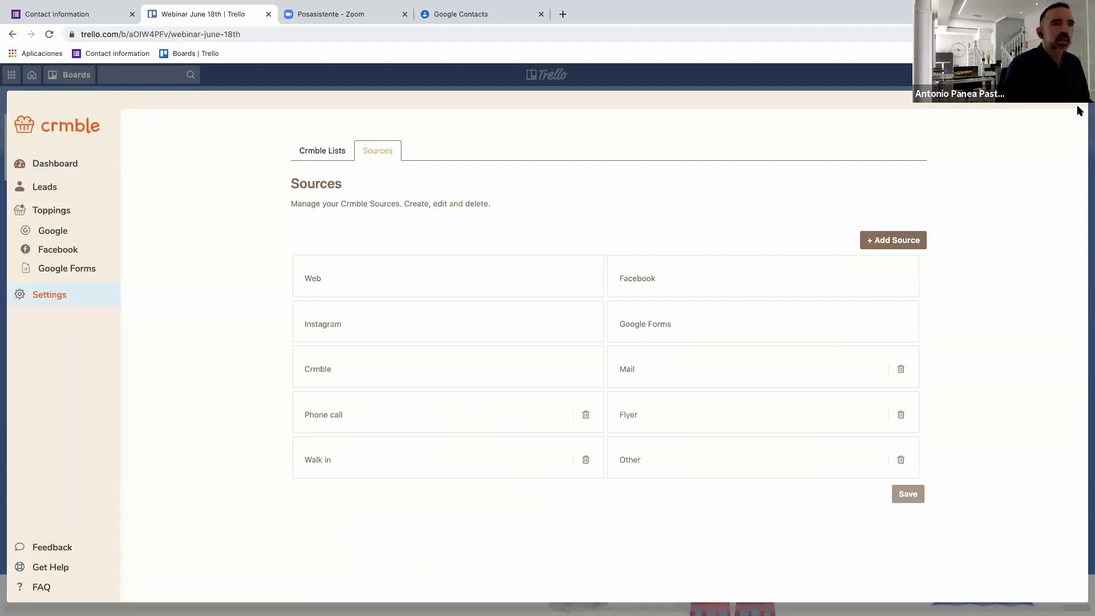
pyautogui.press('Escape')
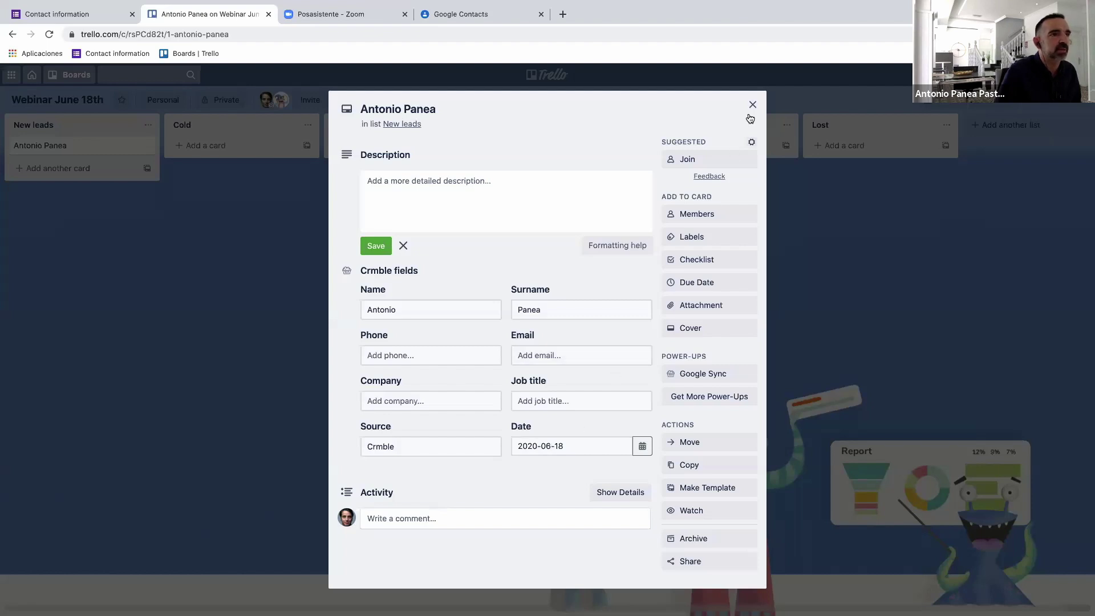
# Close the lead card and Crmble dashboard, then briefly reopen and close the card.
pyautogui.click(991, 105)
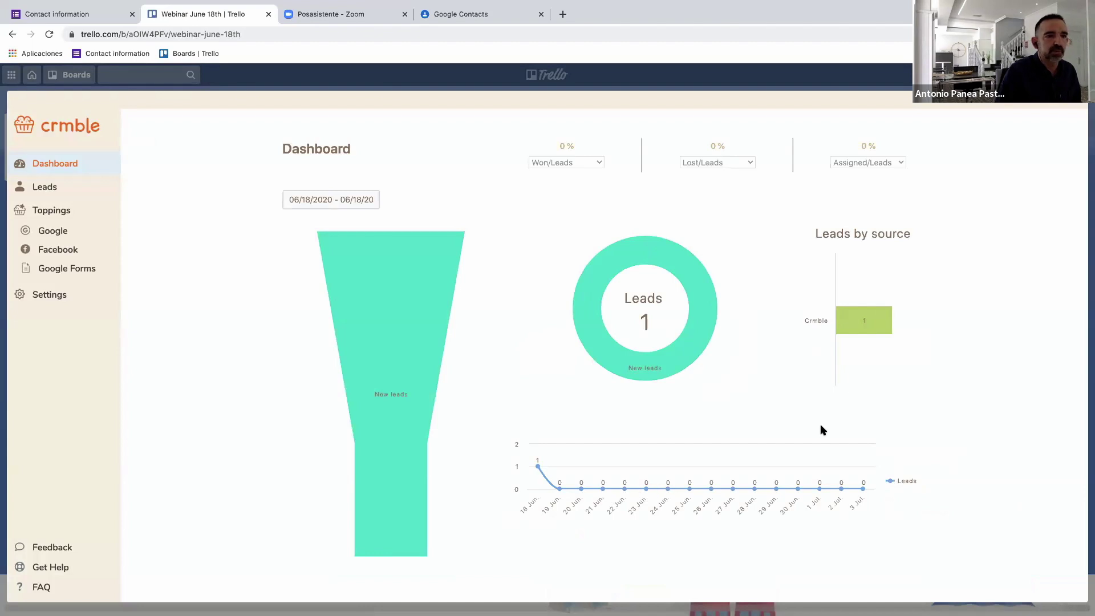
pyautogui.click(1078, 103)
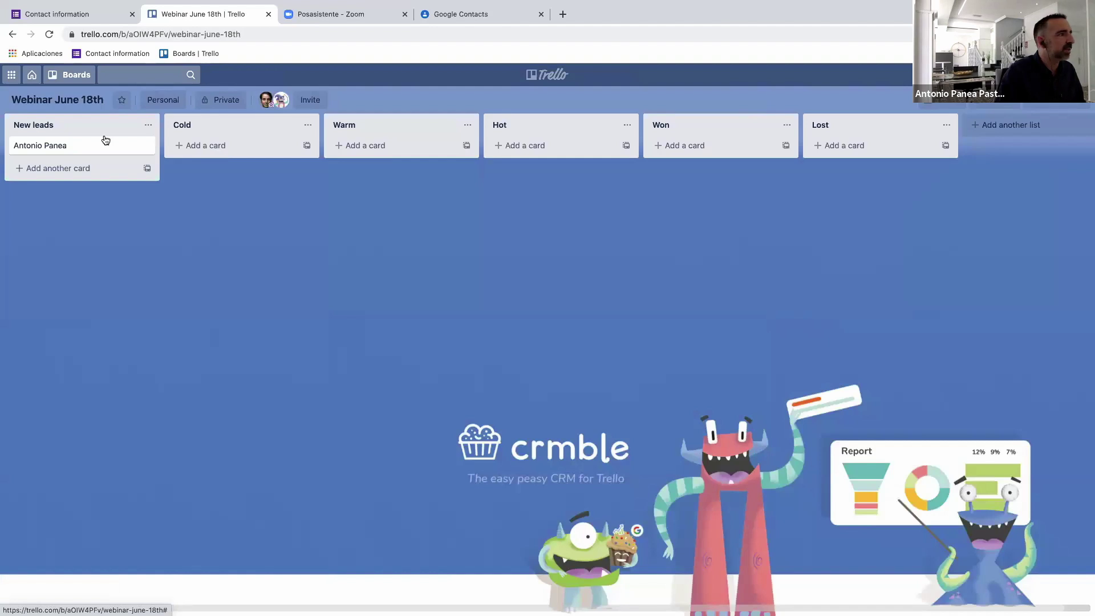
pyautogui.click(87, 145)
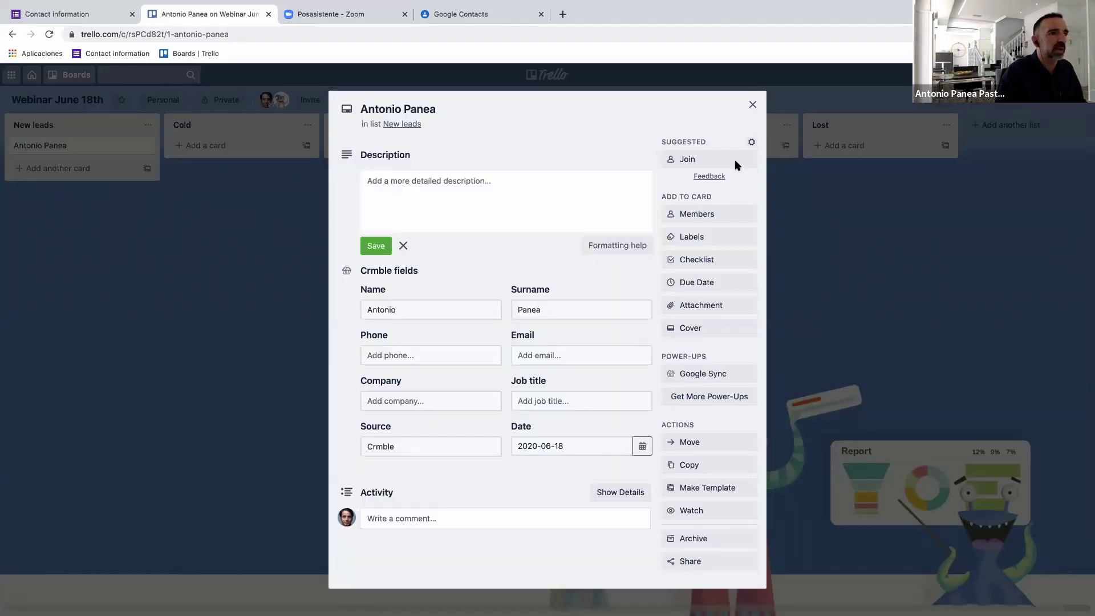
pyautogui.click(753, 102)
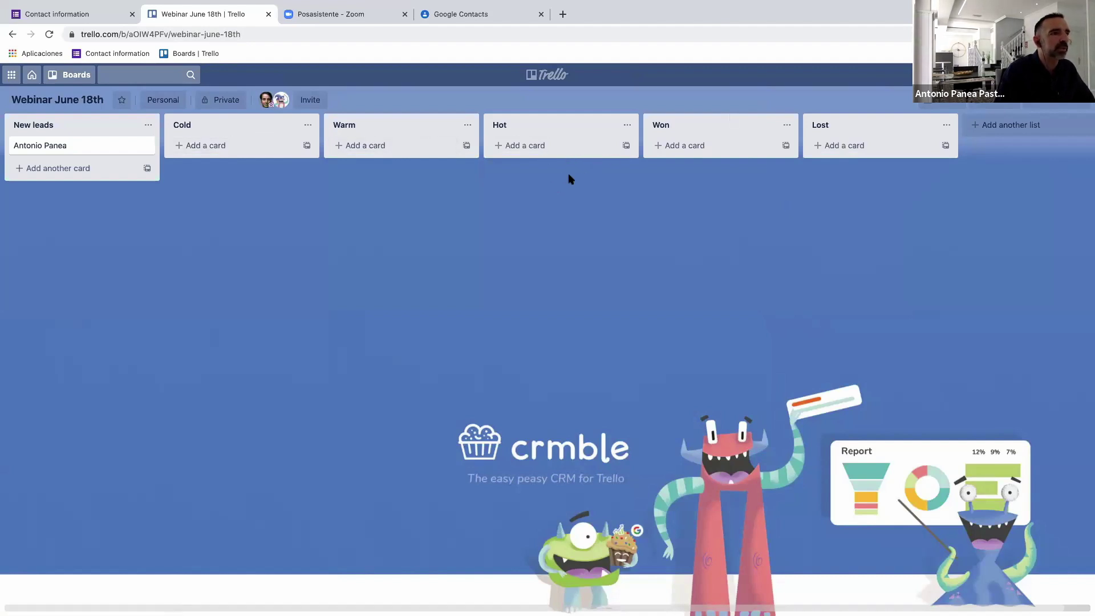
# Browse Crmble's settings from its panel and close them to return to the board.
pyautogui.click(1011, 106)
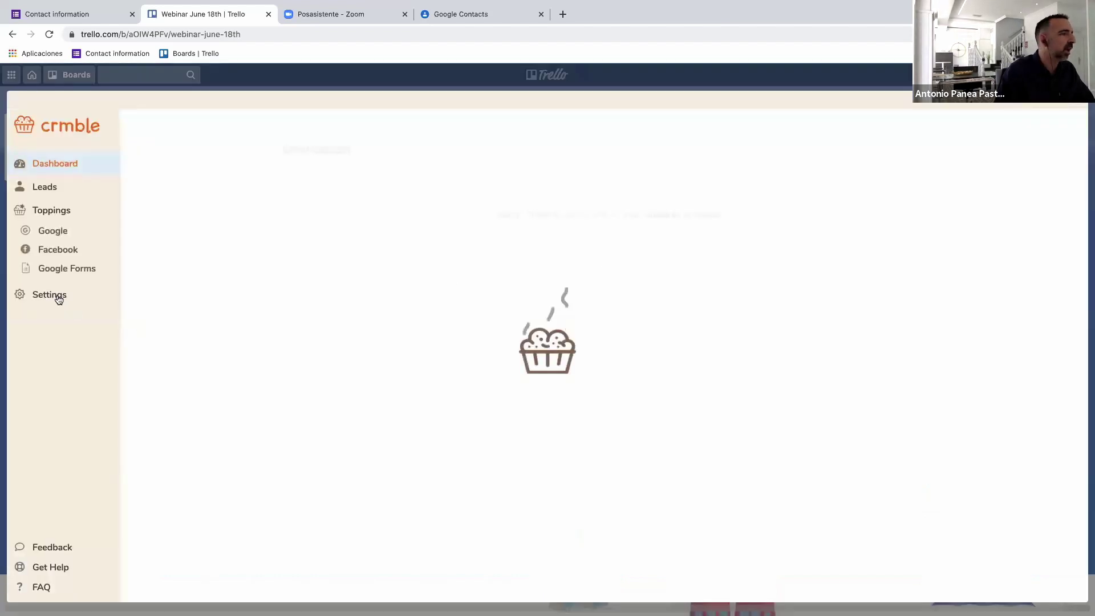
pyautogui.click(57, 297)
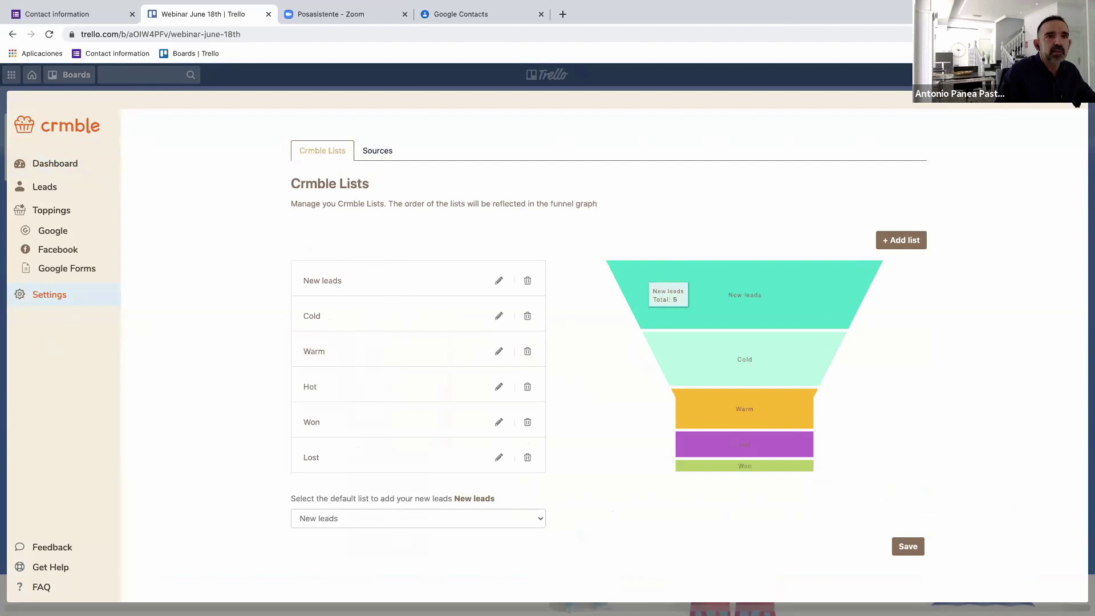
pyautogui.click(910, 130)
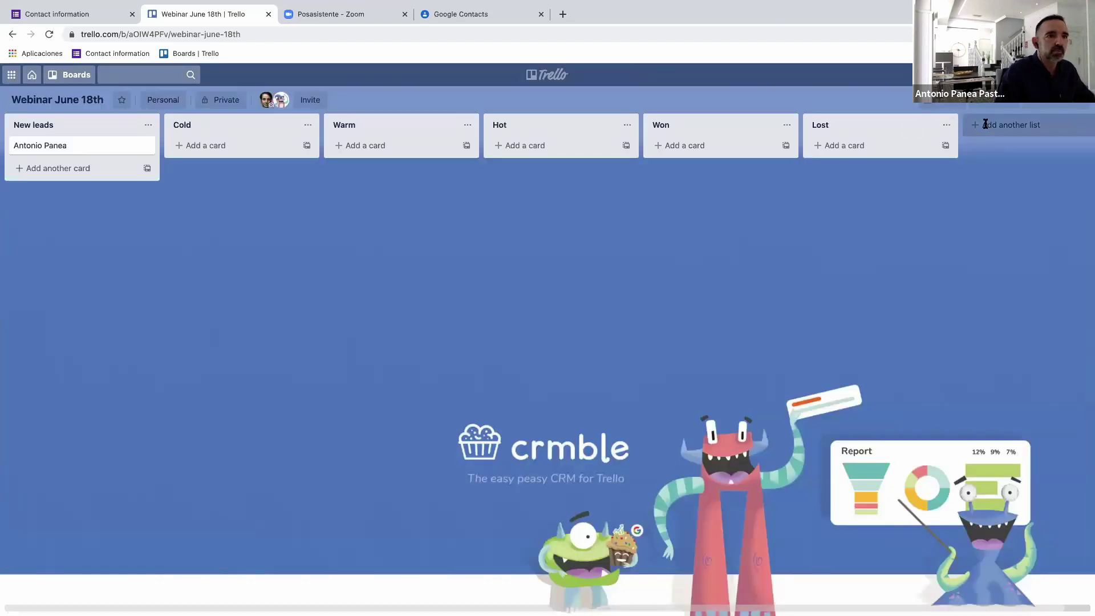
# Add an 'INterested' list and drag it between Warm and Hot.
pyautogui.click(985, 123)
pyautogui.write('INterested')
pyautogui.press('Return')
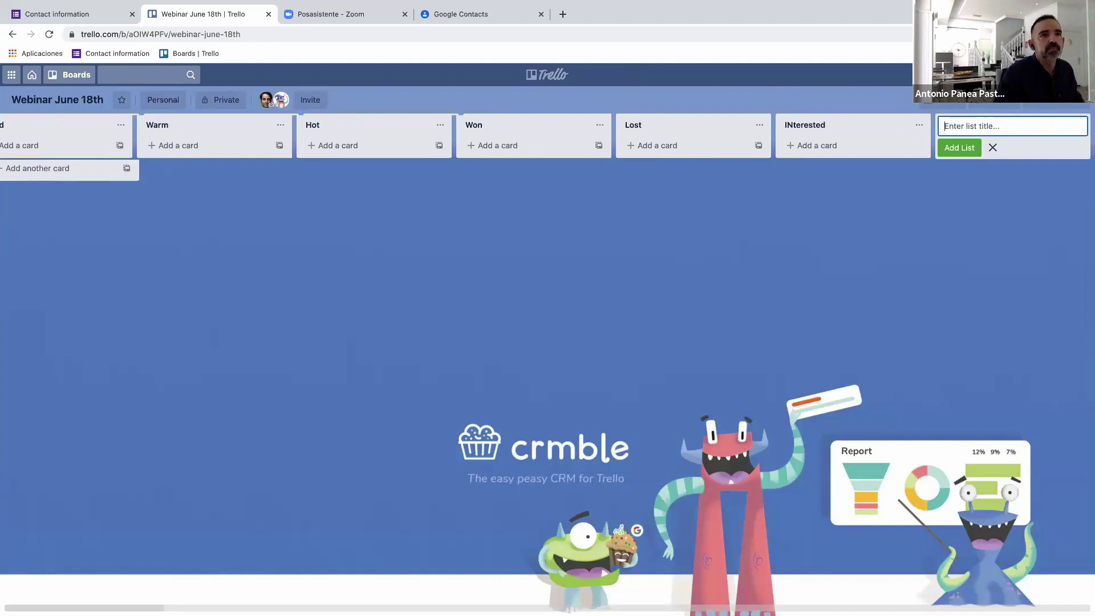
pyautogui.moveTo(629, 170); pyautogui.dragTo(519, 142)
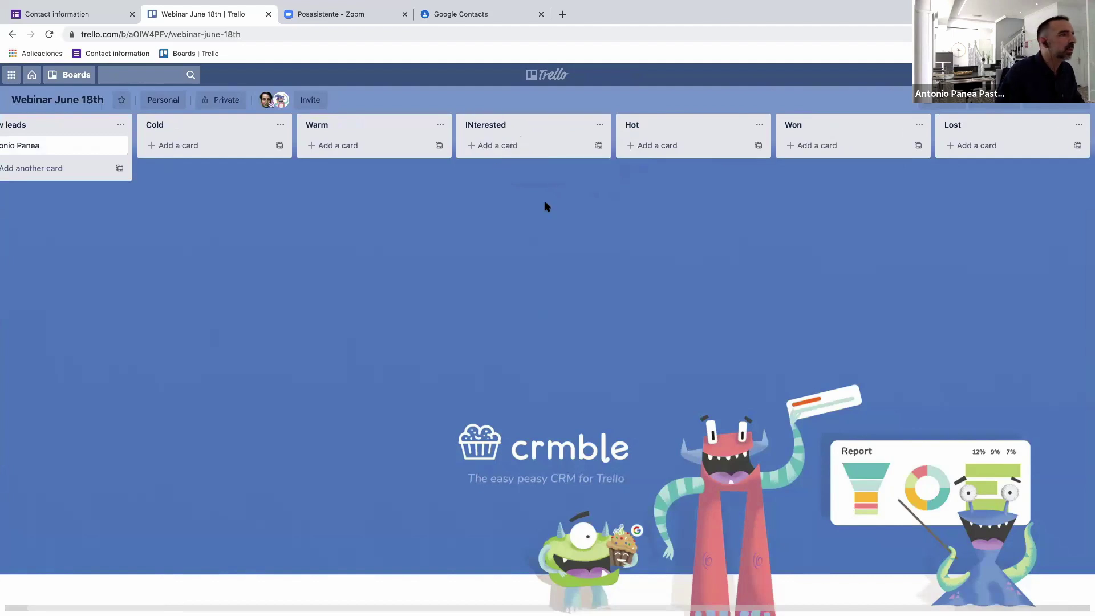
pyautogui.click(1002, 103)
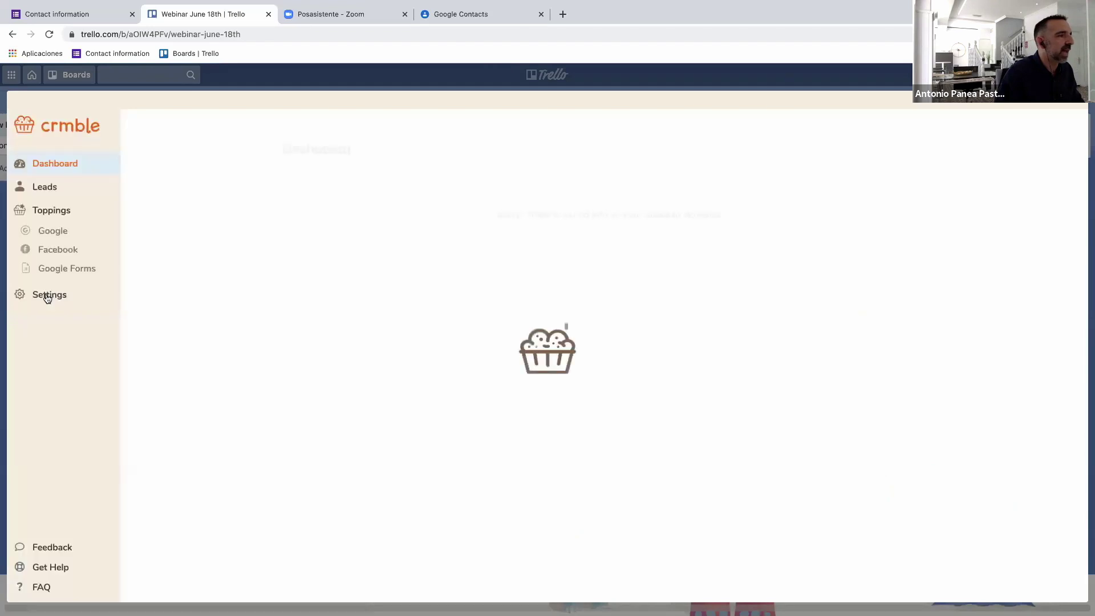
# In Crmble settings, add the INterested list with light-blue colour #aac4e1.
pyautogui.click(47, 296)
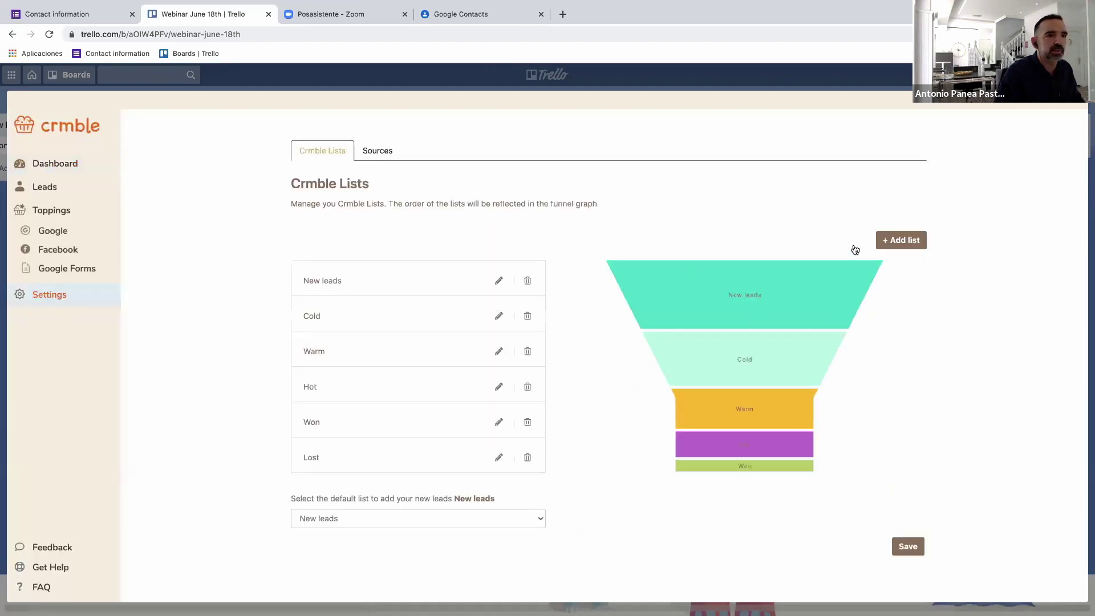
pyautogui.click(894, 241)
pyautogui.click(570, 197)
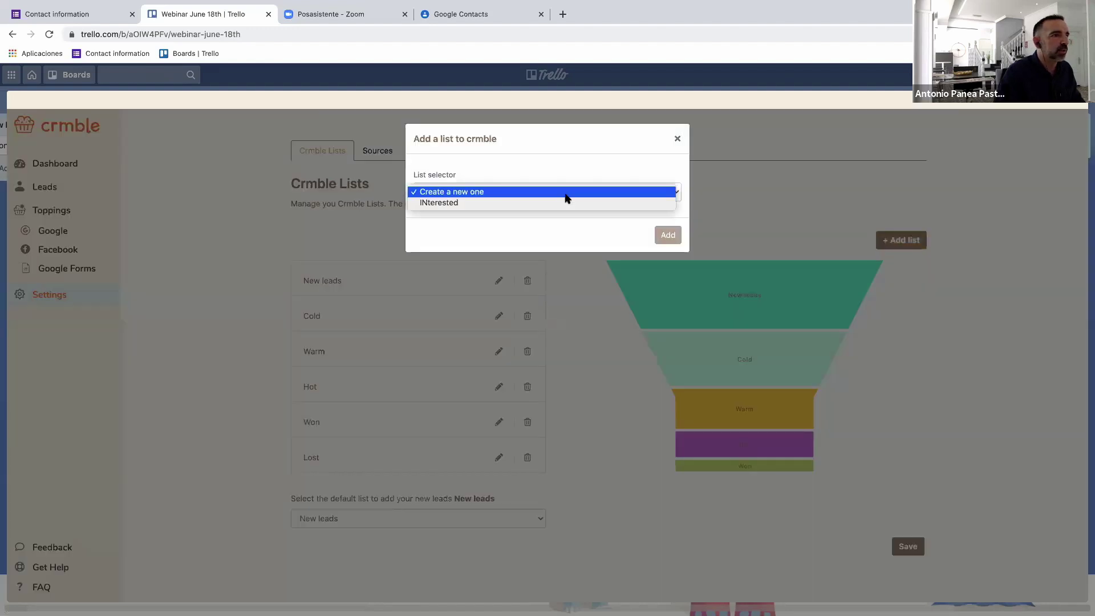
pyautogui.click(448, 203)
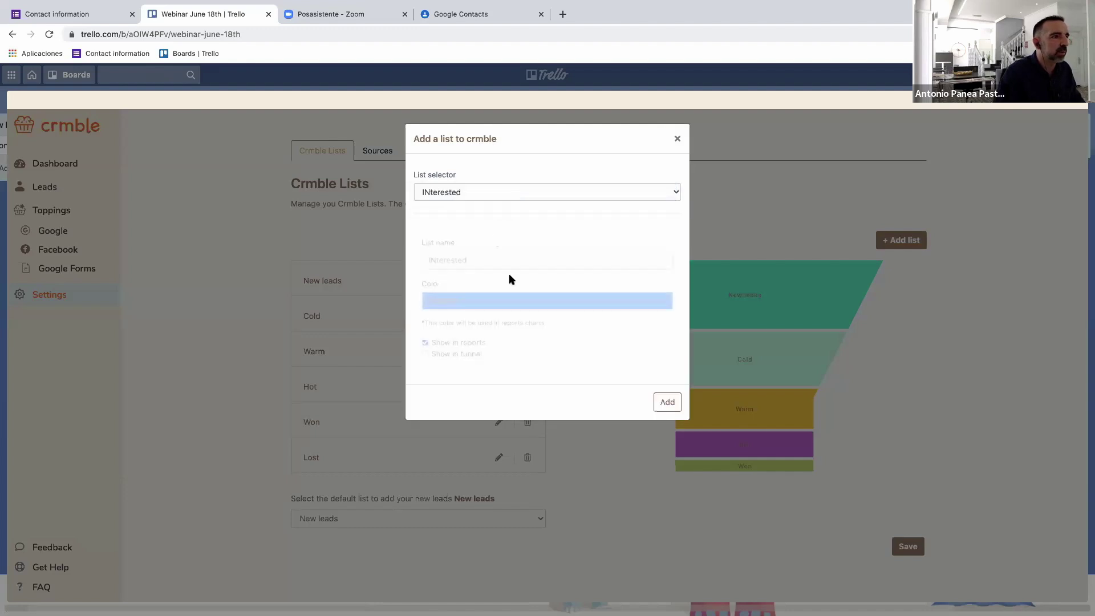
pyautogui.click(645, 300)
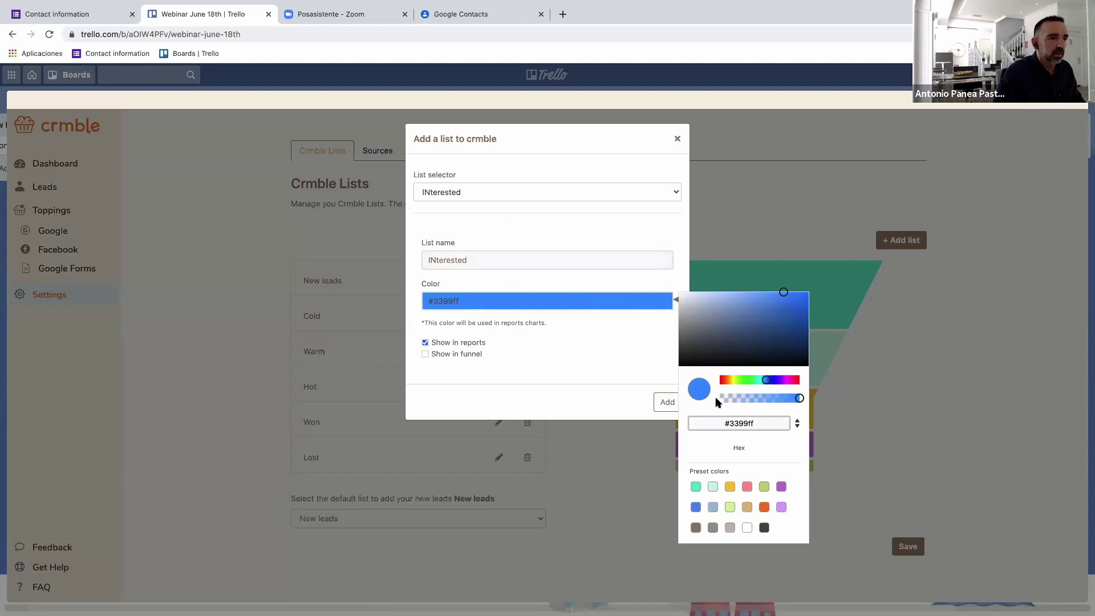
pyautogui.click(713, 508)
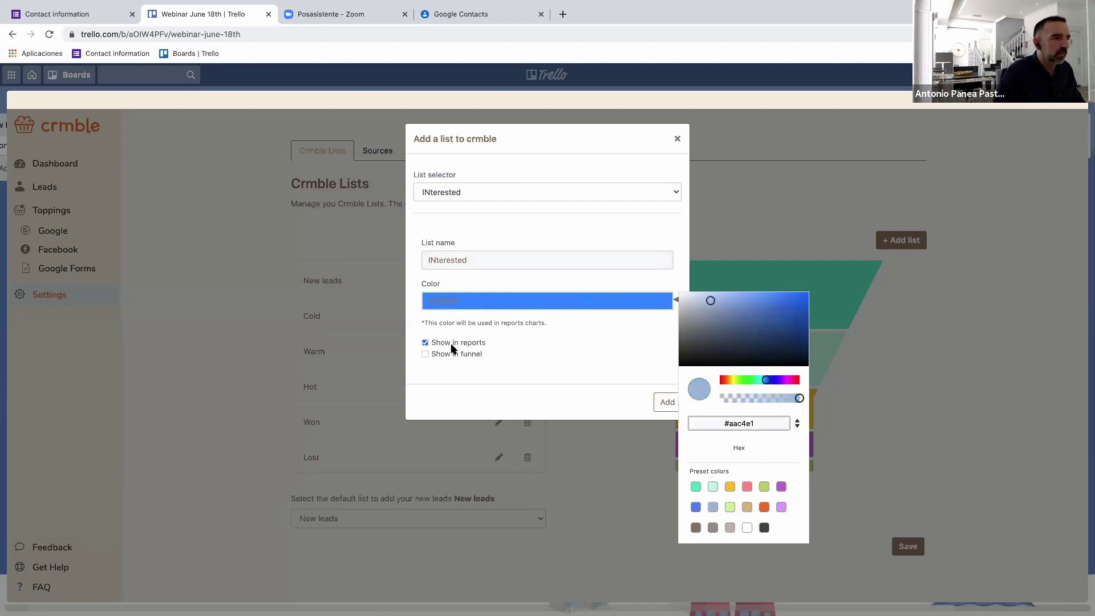
pyautogui.click(594, 313)
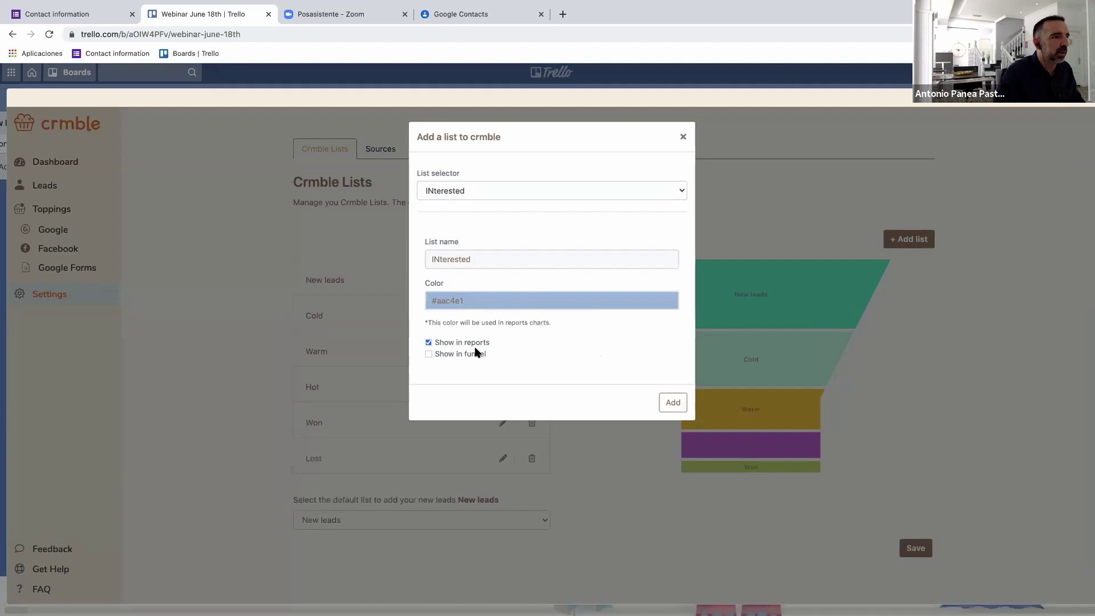
# Tick Show in funnel, confirm the INterested list and close Crmble settings.
pyautogui.press('super+plus')
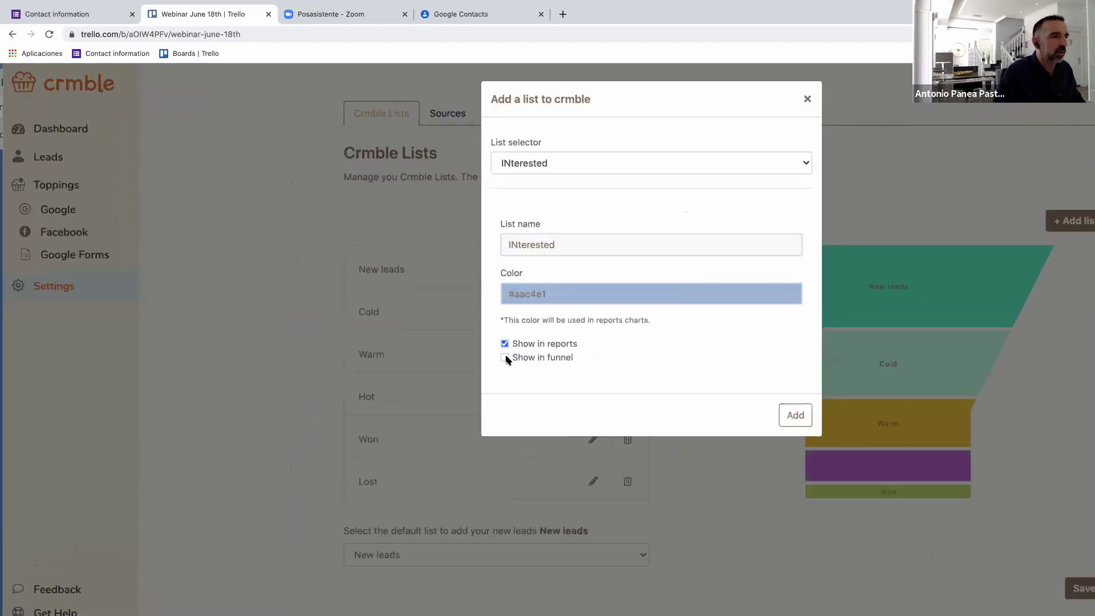
pyautogui.press('super+minus')
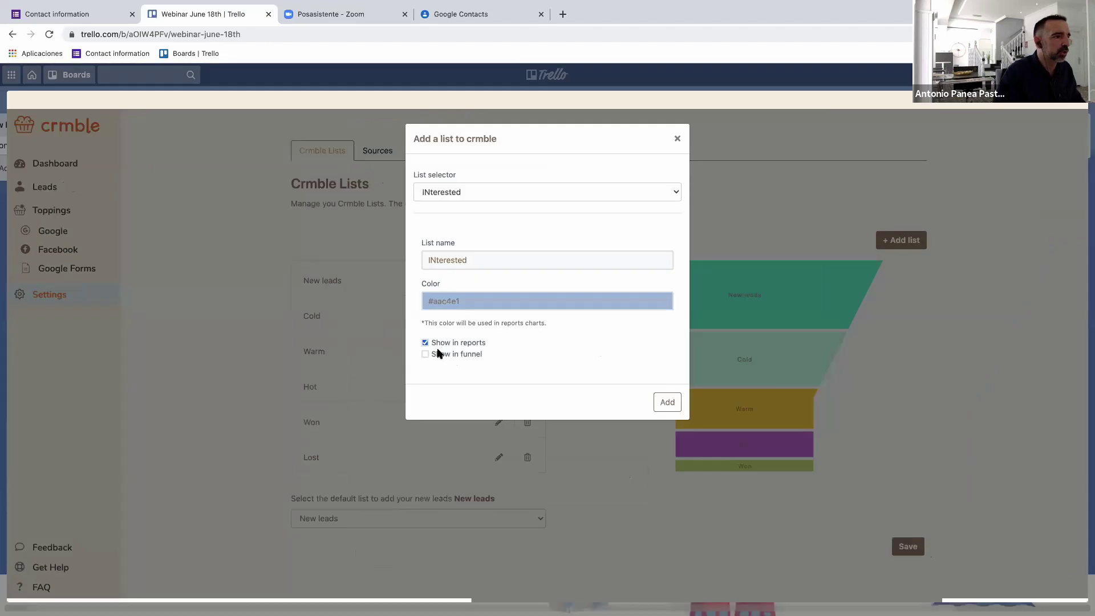
pyautogui.click(425, 355)
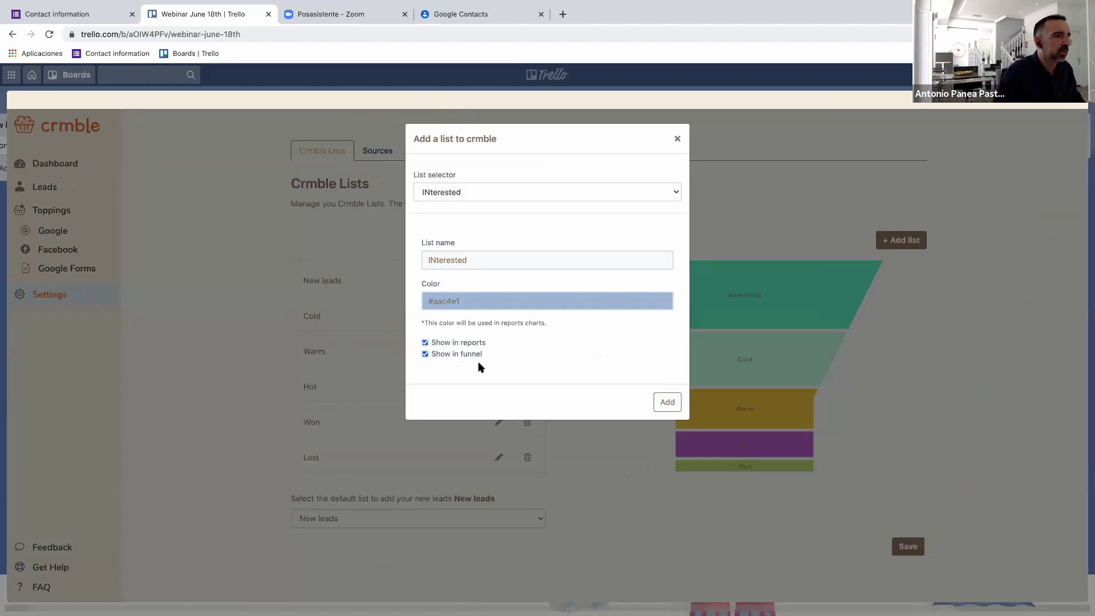
pyautogui.click(669, 402)
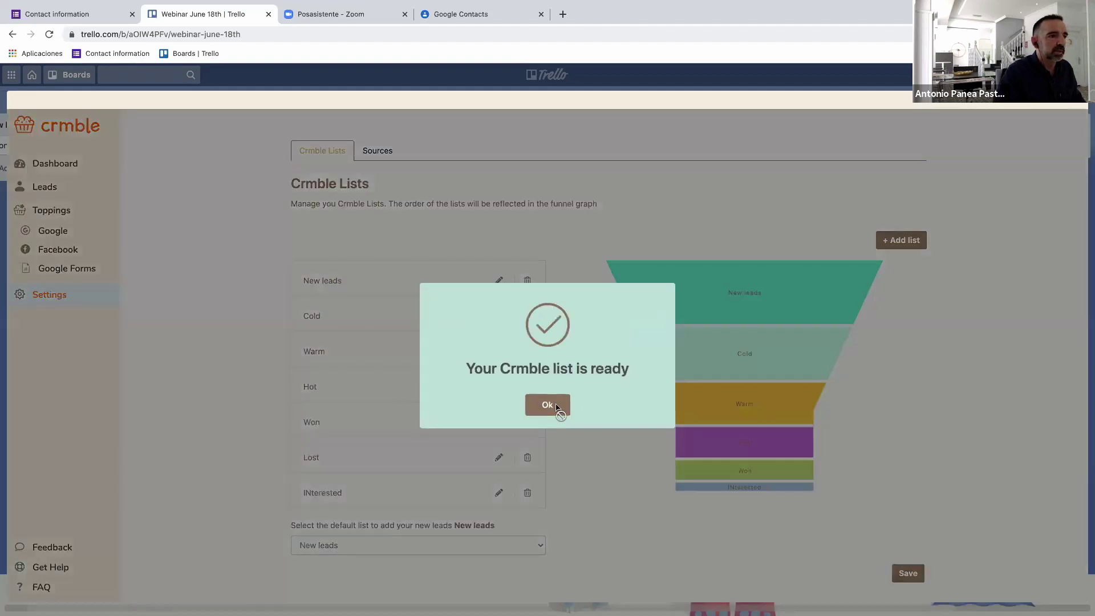
pyautogui.click(560, 406)
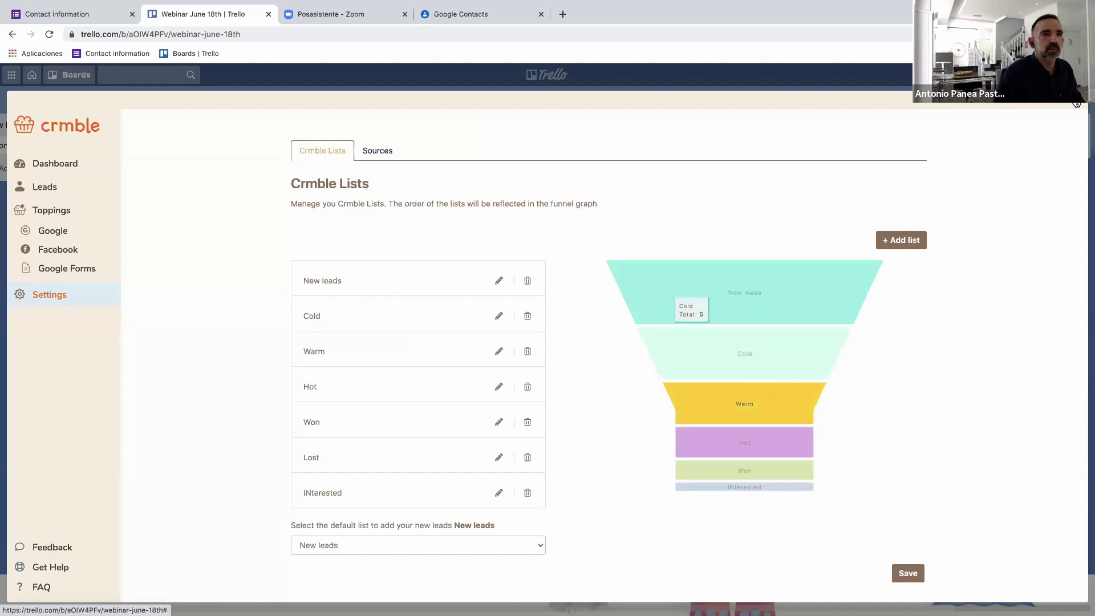
pyautogui.click(1076, 103)
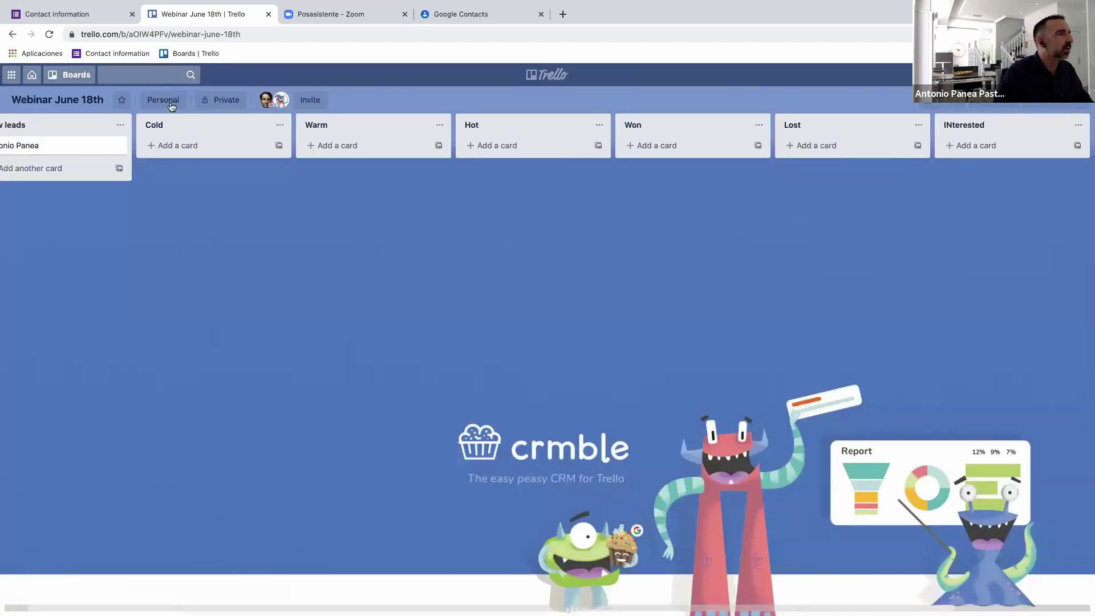
# Look over the seven-list board and reopen the lead card's details.
pyautogui.scroll(5, 119, 182)
pyautogui.scroll(1, 119, 182)
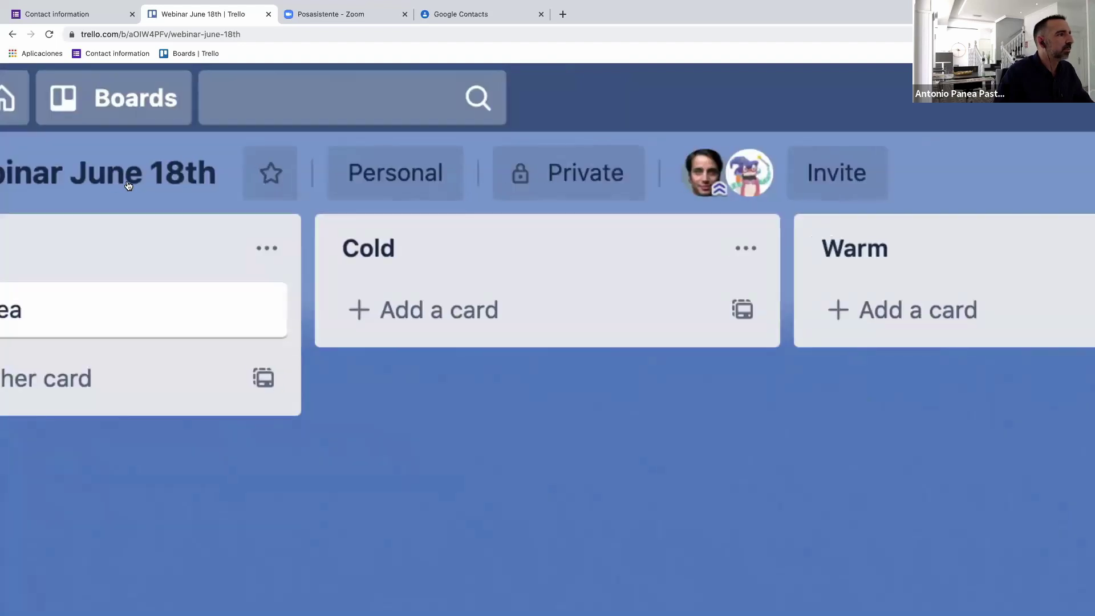
pyautogui.scroll(-6, 129, 185)
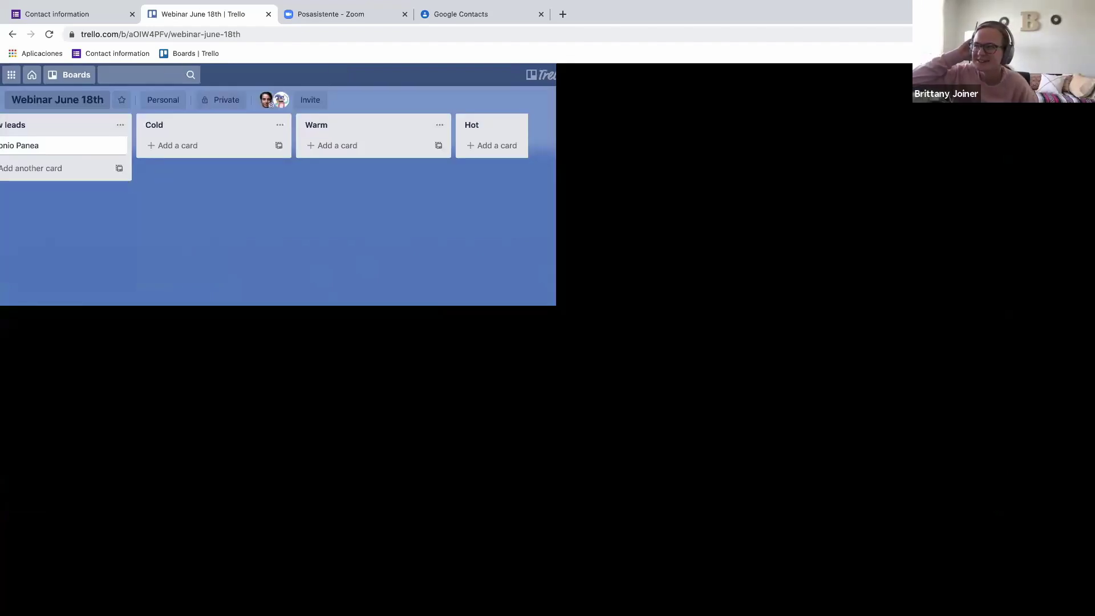
pyautogui.scroll(1, 90, 129)
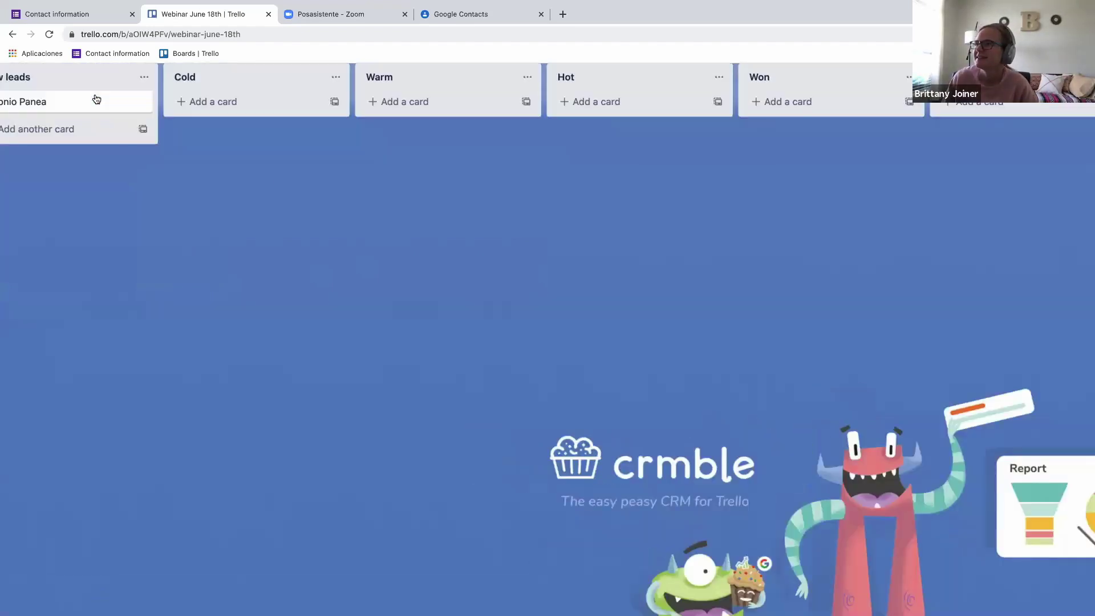
pyautogui.scroll(-1, 86, 114)
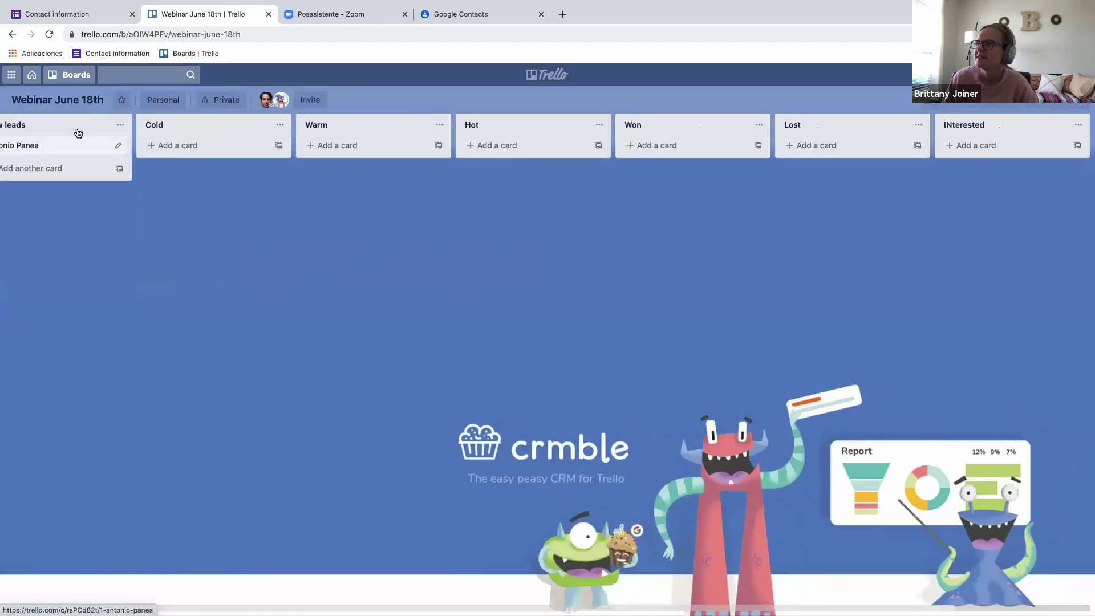
pyautogui.hscroll(-1, 249, 540)
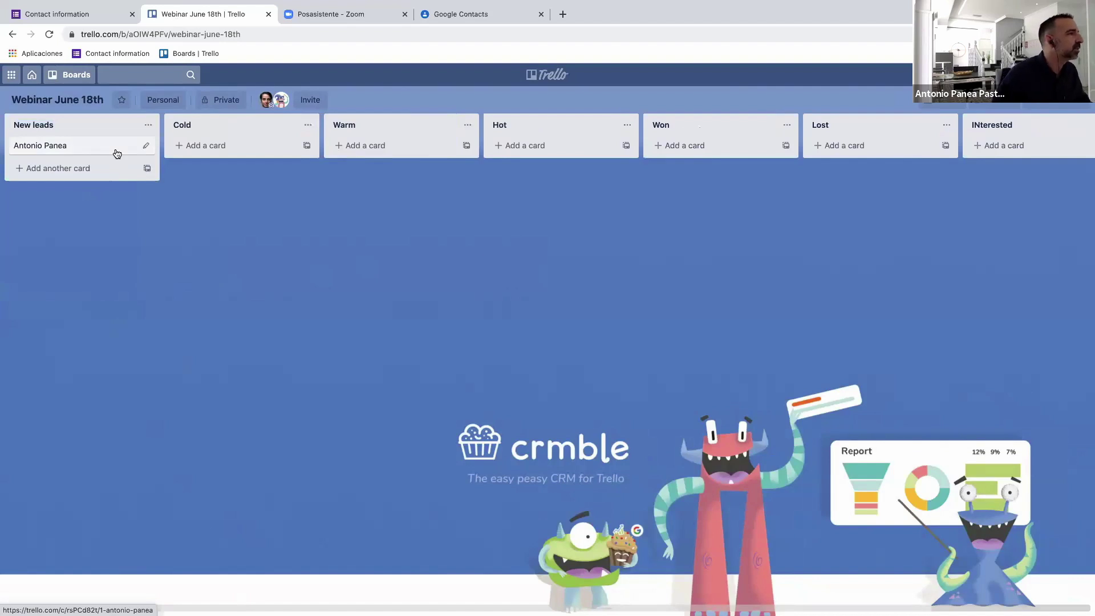
pyautogui.click(114, 151)
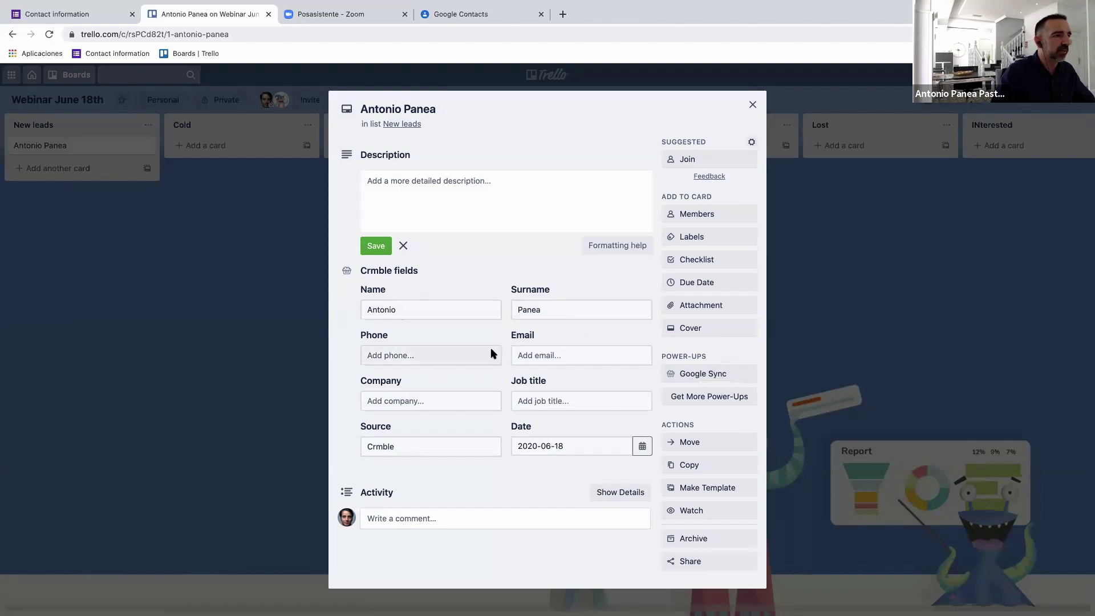
# Enter the lead's email and phone number, company Crmble and job title Manager in the Crmble fields.
pyautogui.click(550, 360)
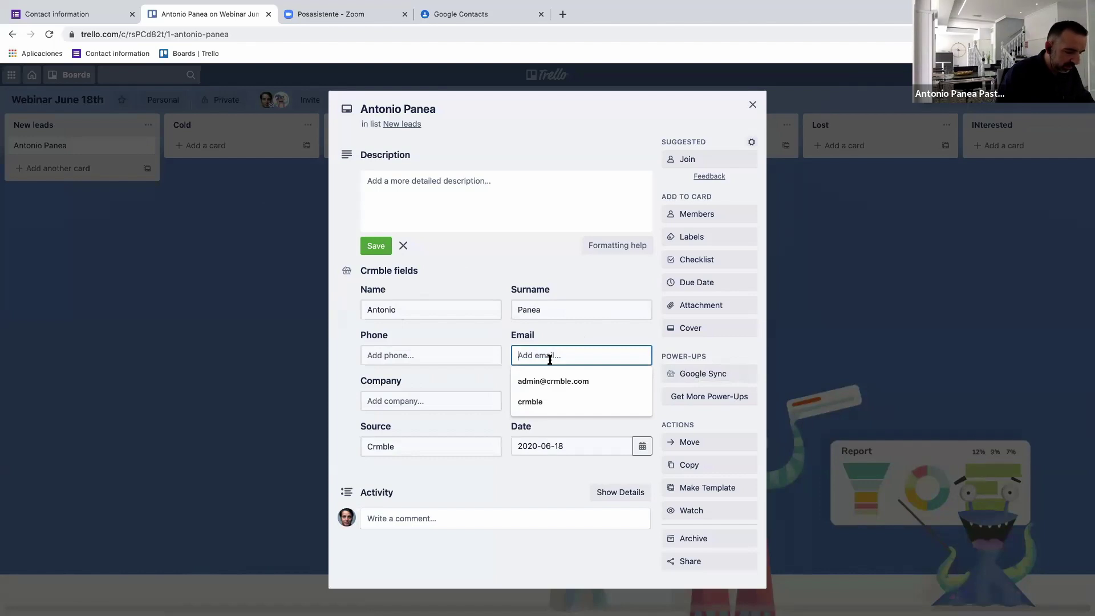
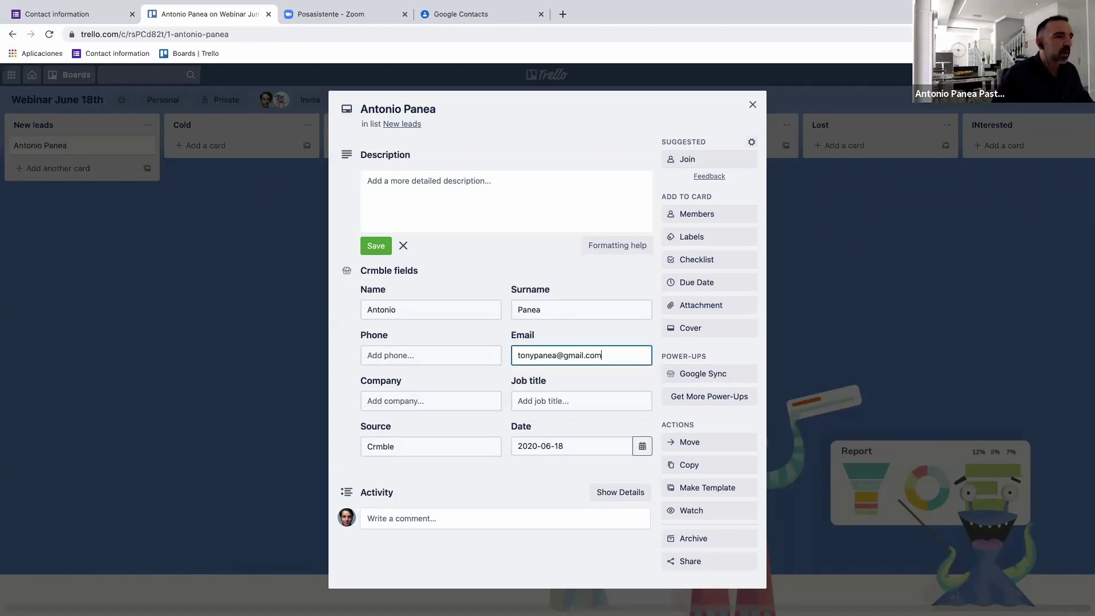
pyautogui.click(428, 358)
pyautogui.write('232345234523452453')
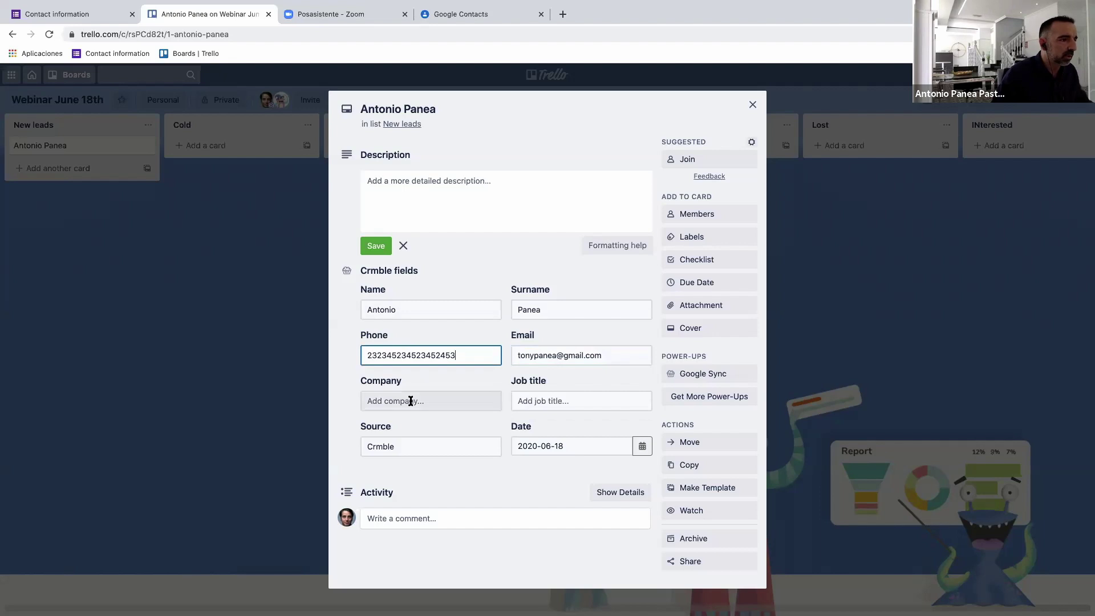
pyautogui.click(411, 401)
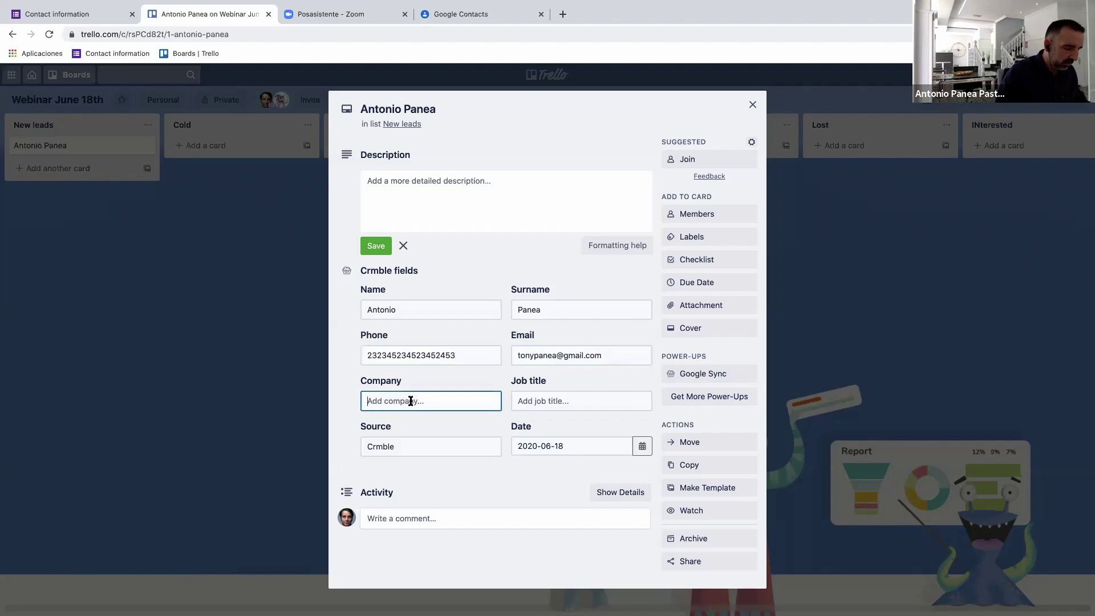
pyautogui.write('Crmble')
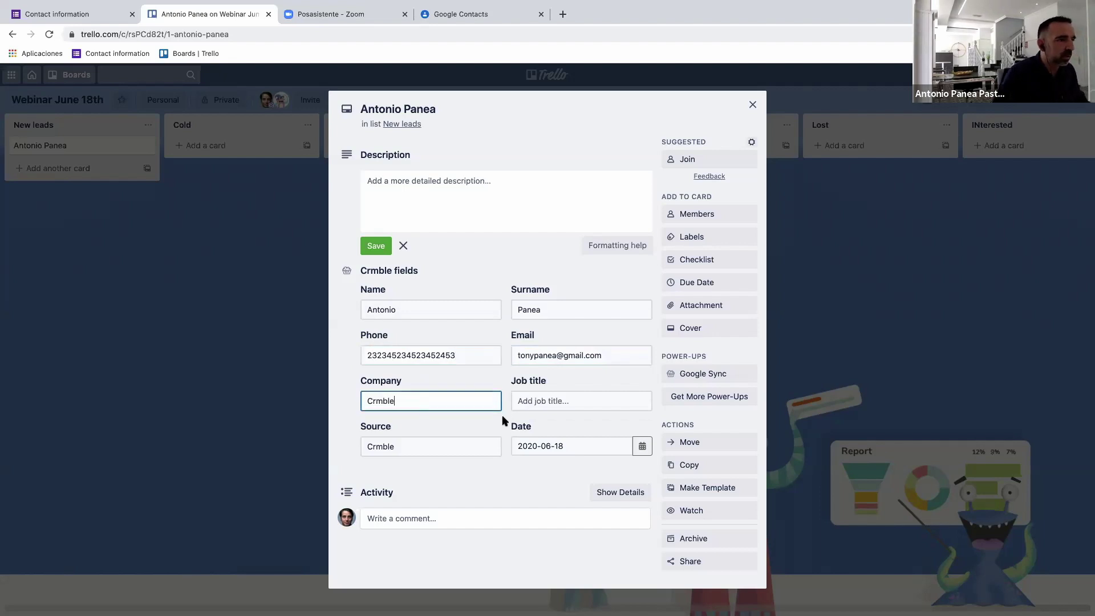
pyautogui.click(571, 400)
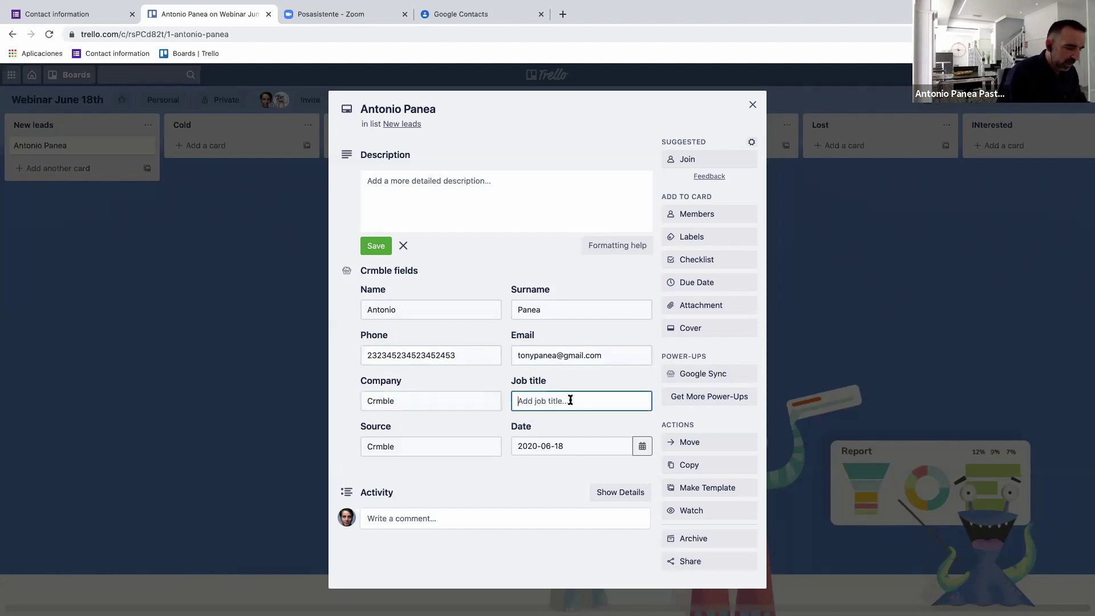
pyautogui.write('Manager')
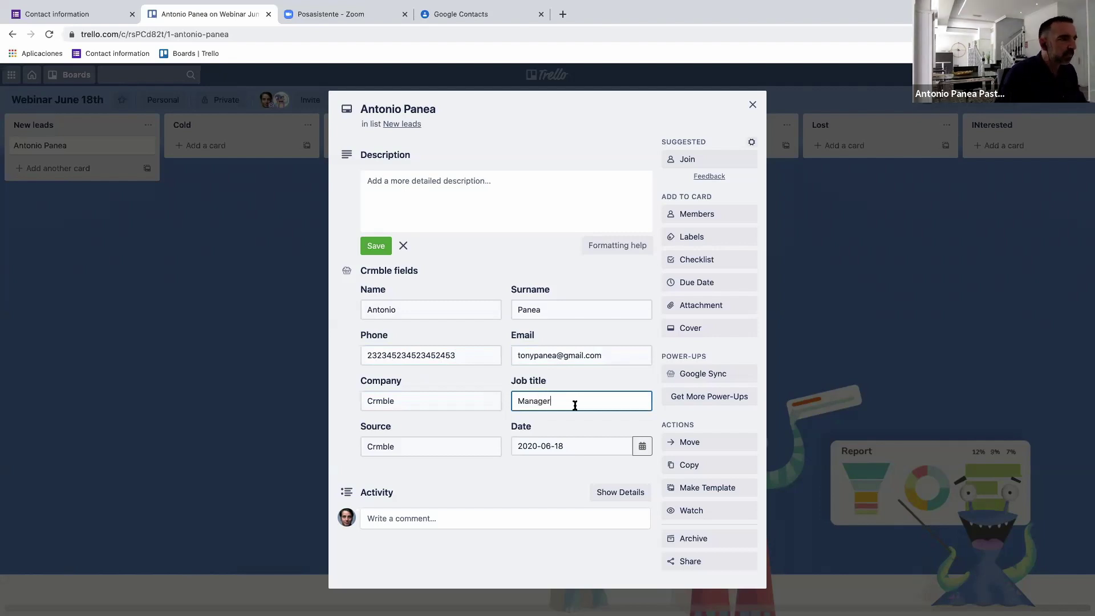
# Go to the card's Google Sync power-up and start connecting a Google account.
pyautogui.click(706, 376)
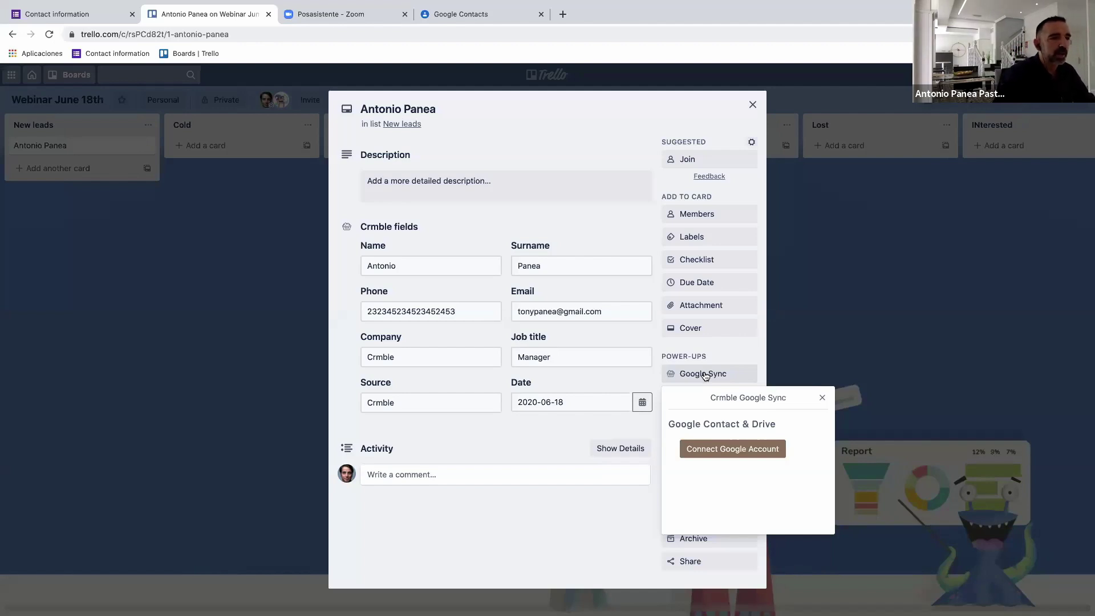
pyautogui.click(722, 450)
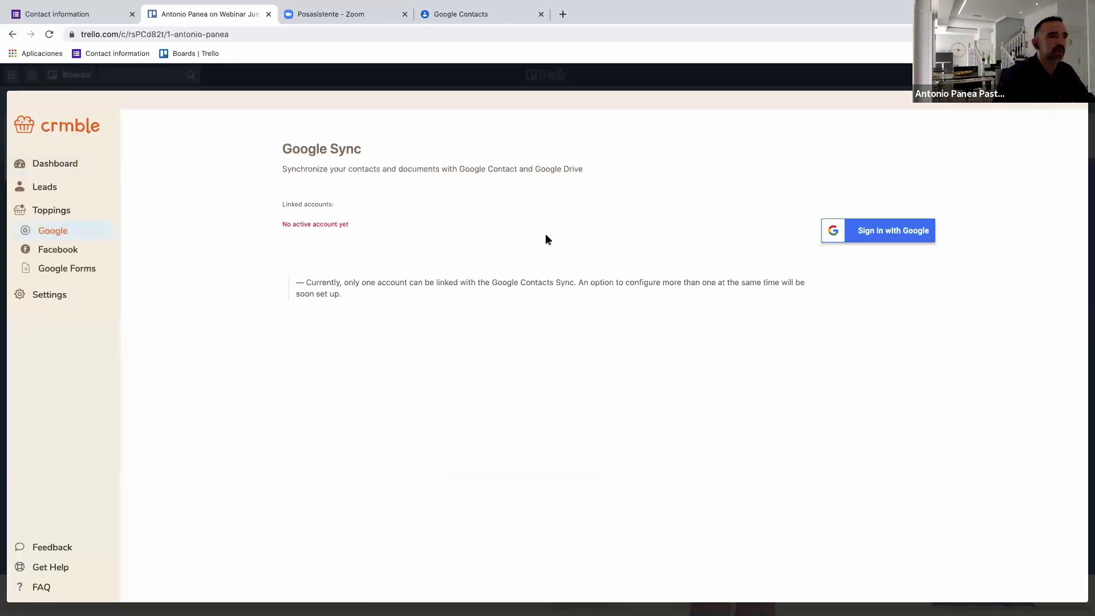
# Sign in with a Google account and grant Crmble Drive, contacts and Spreadsheets access.
pyautogui.click(887, 237)
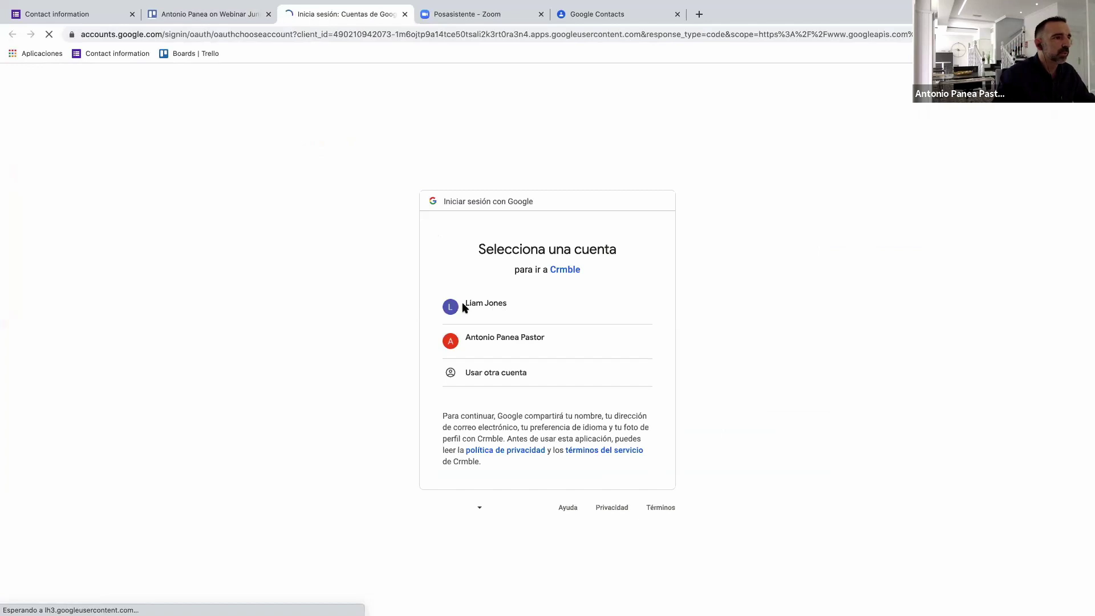
pyautogui.click(491, 310)
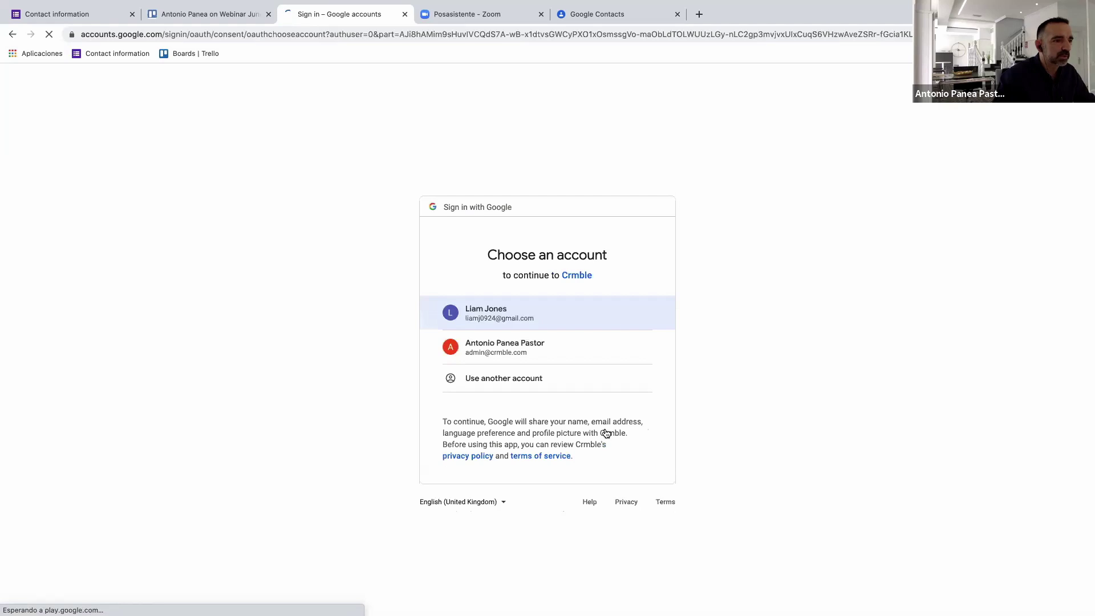
pyautogui.click(531, 312)
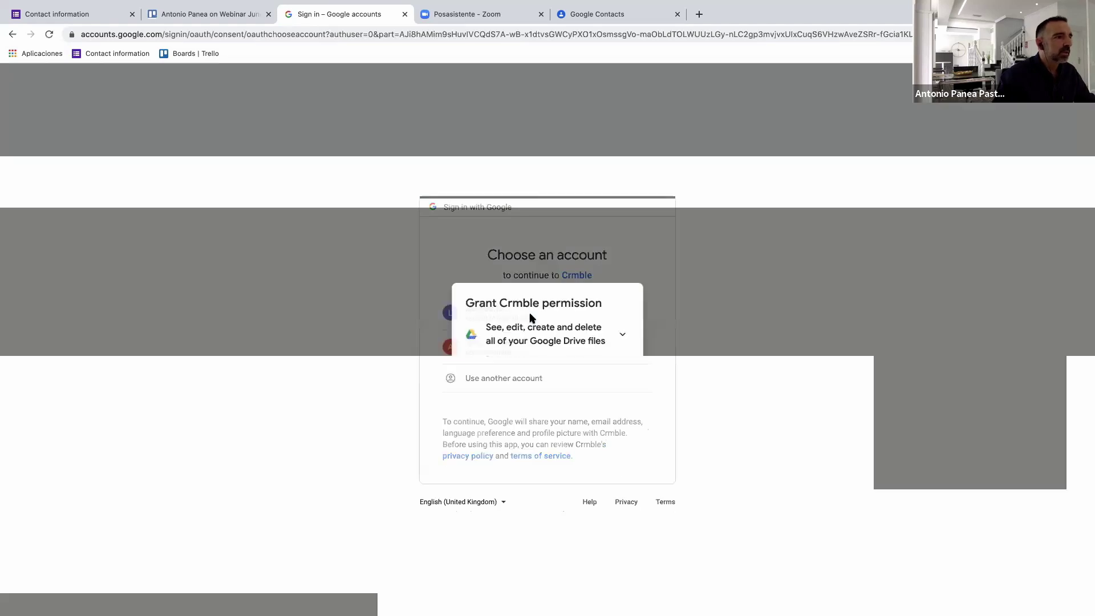
pyautogui.click(612, 379)
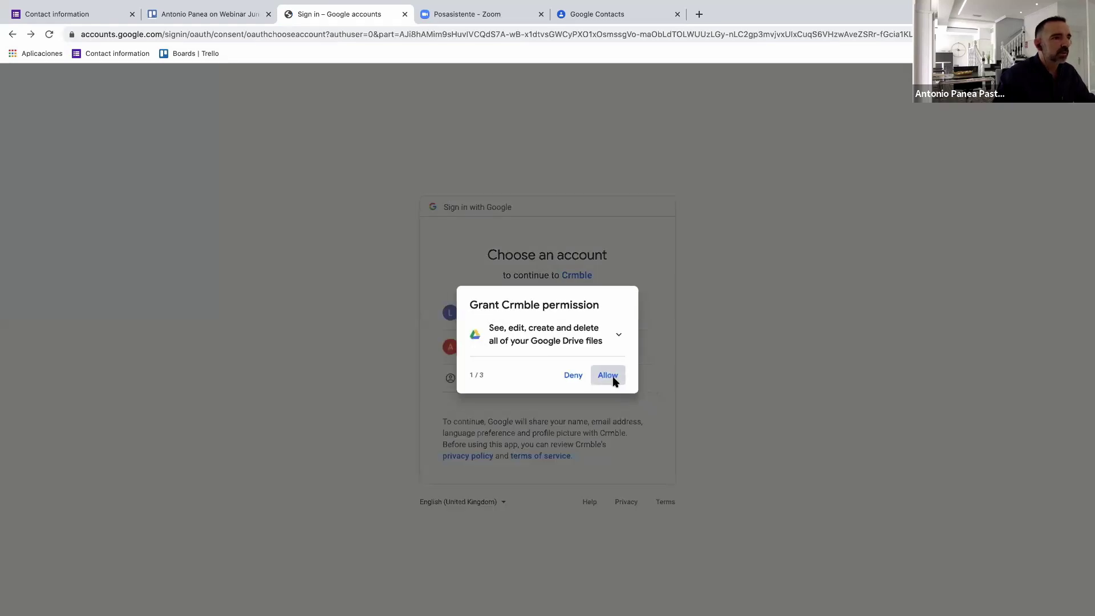
pyautogui.click(612, 385)
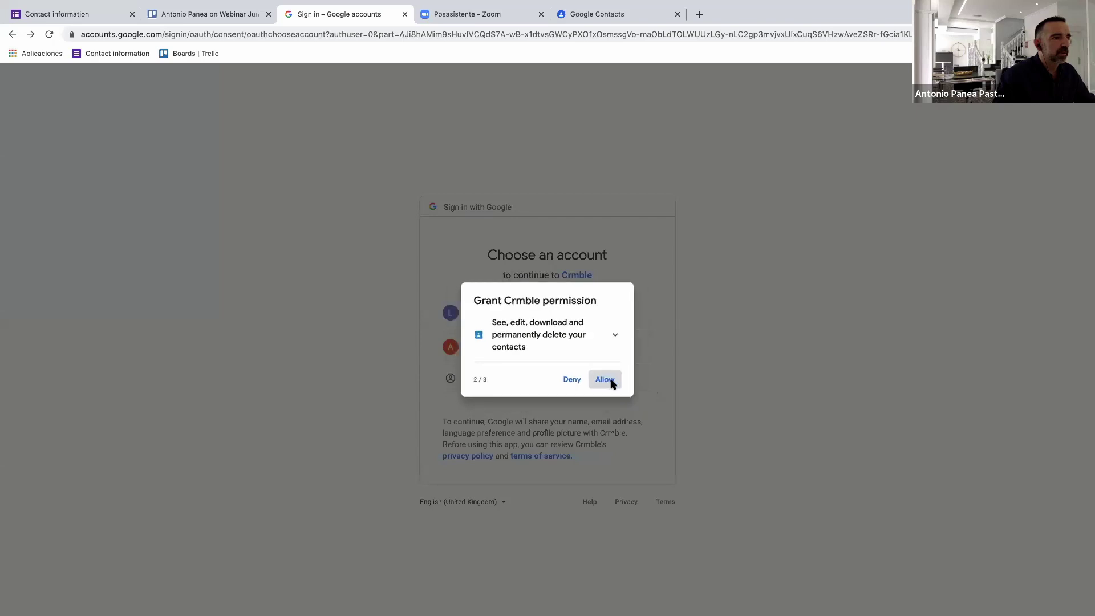
pyautogui.click(613, 379)
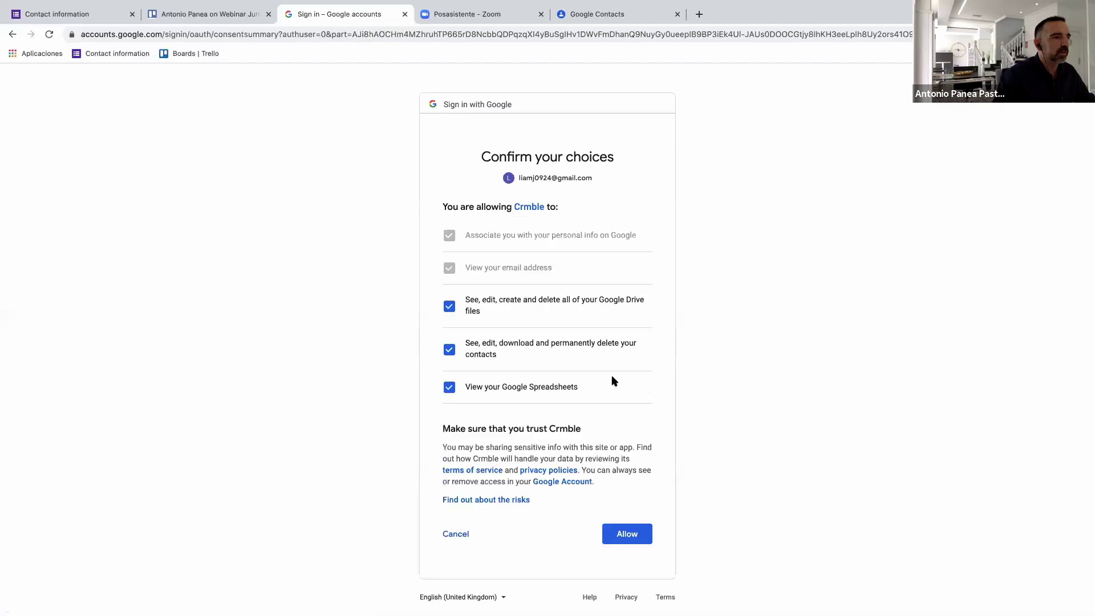
pyautogui.click(643, 535)
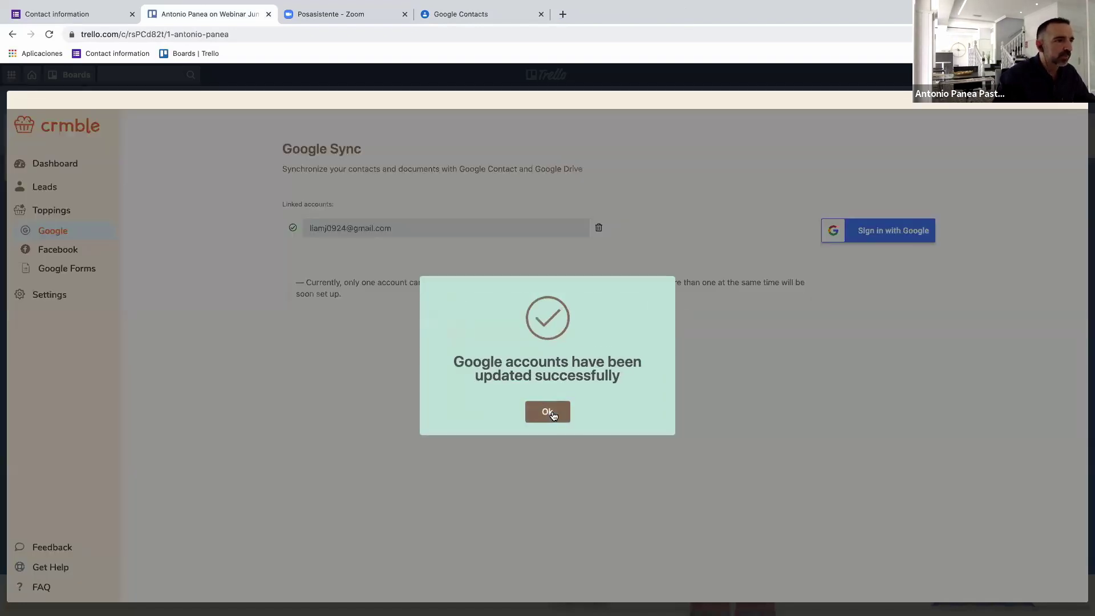
# Create a Google contact from the lead card via Google Sync and view it in Google Contacts.
pyautogui.click(553, 413)
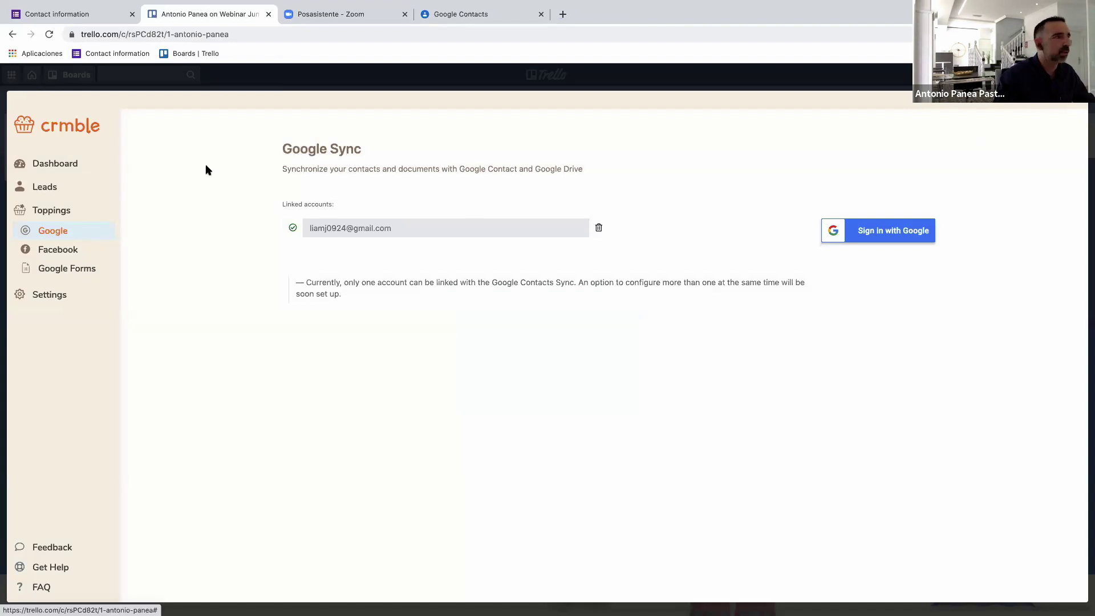
pyautogui.press('Escape')
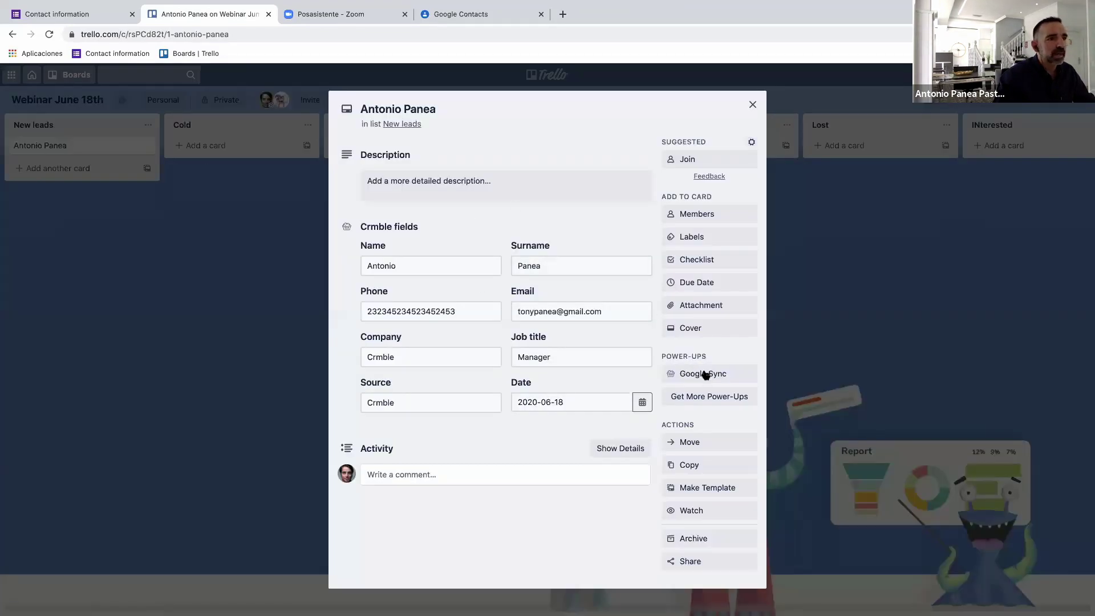
pyautogui.click(699, 376)
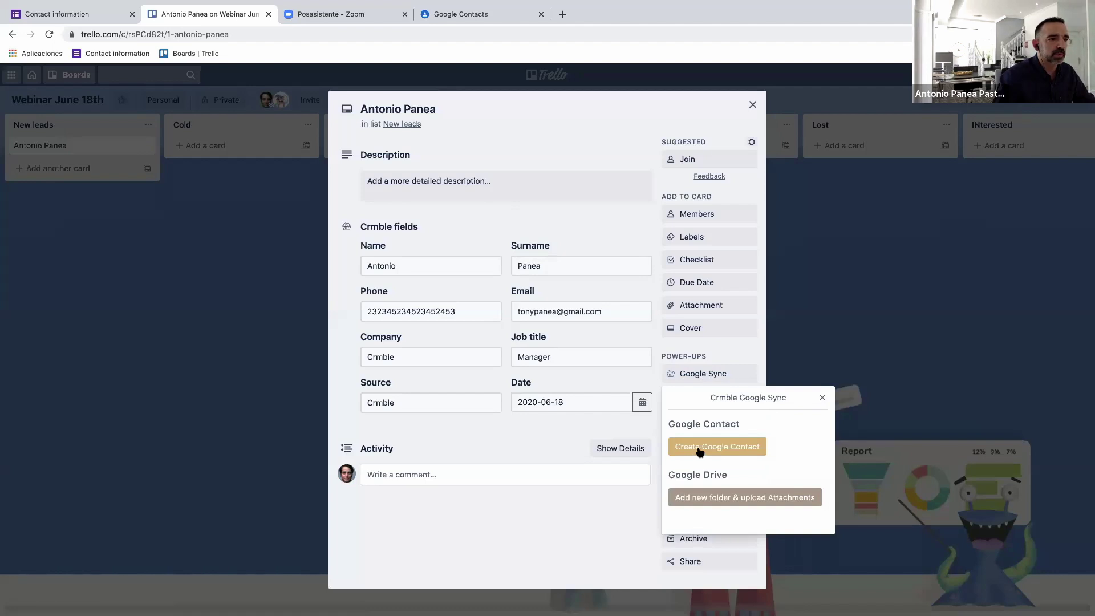
pyautogui.click(700, 451)
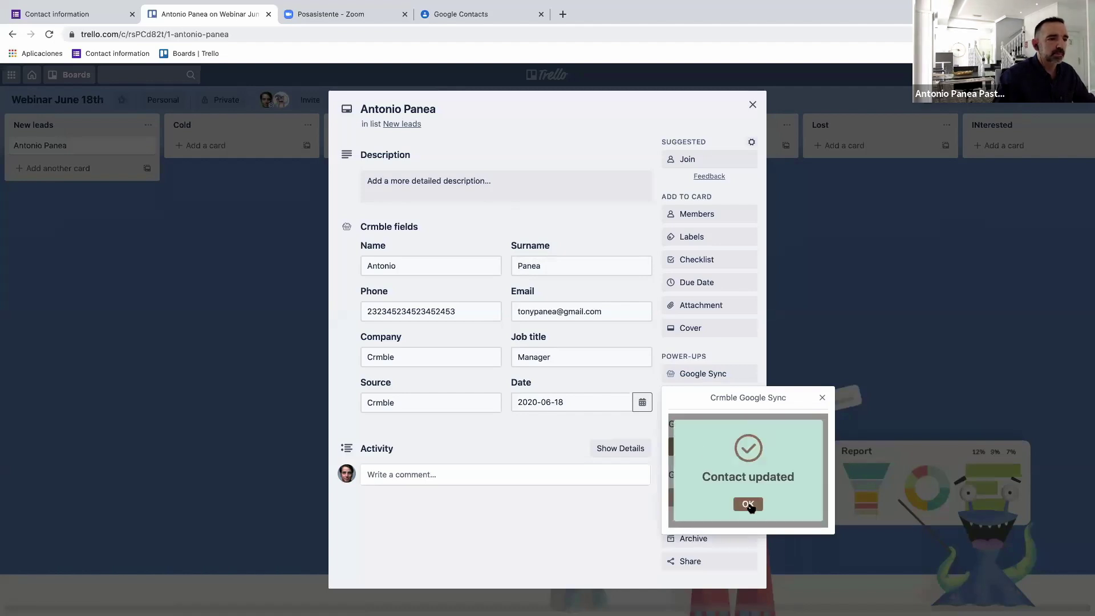
pyautogui.click(749, 504)
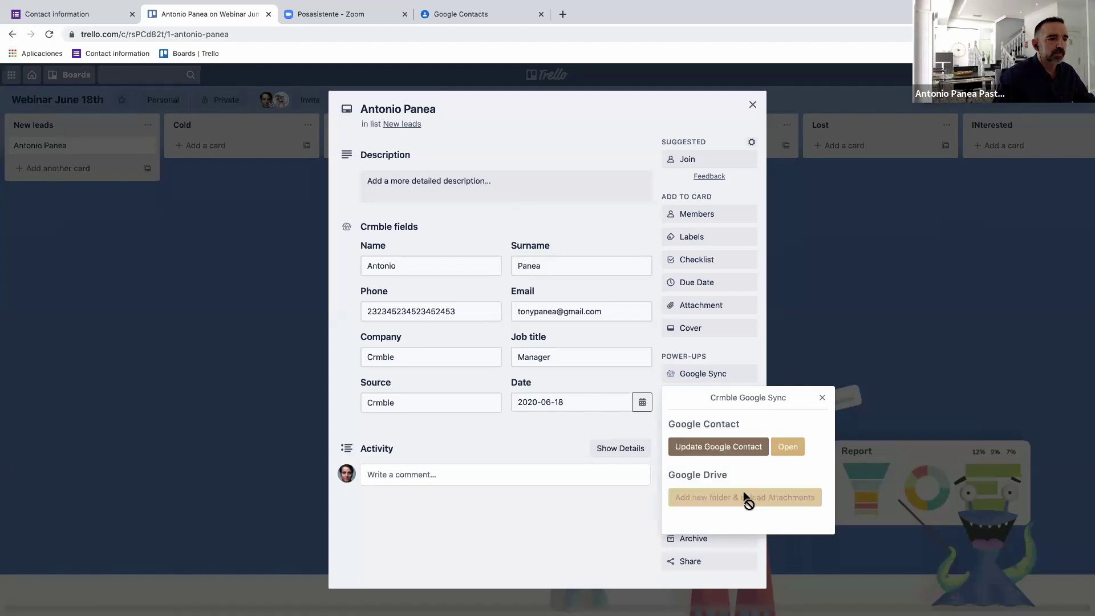
pyautogui.click(788, 450)
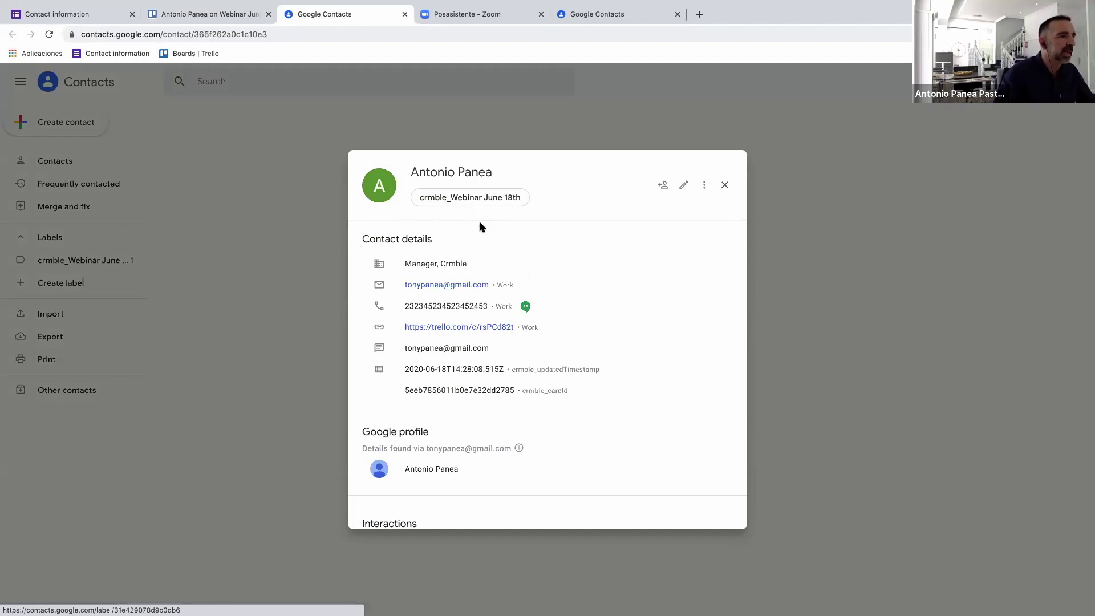
# Follow the contact's trello.com link to the lead's Trello card.
pyautogui.click(483, 330)
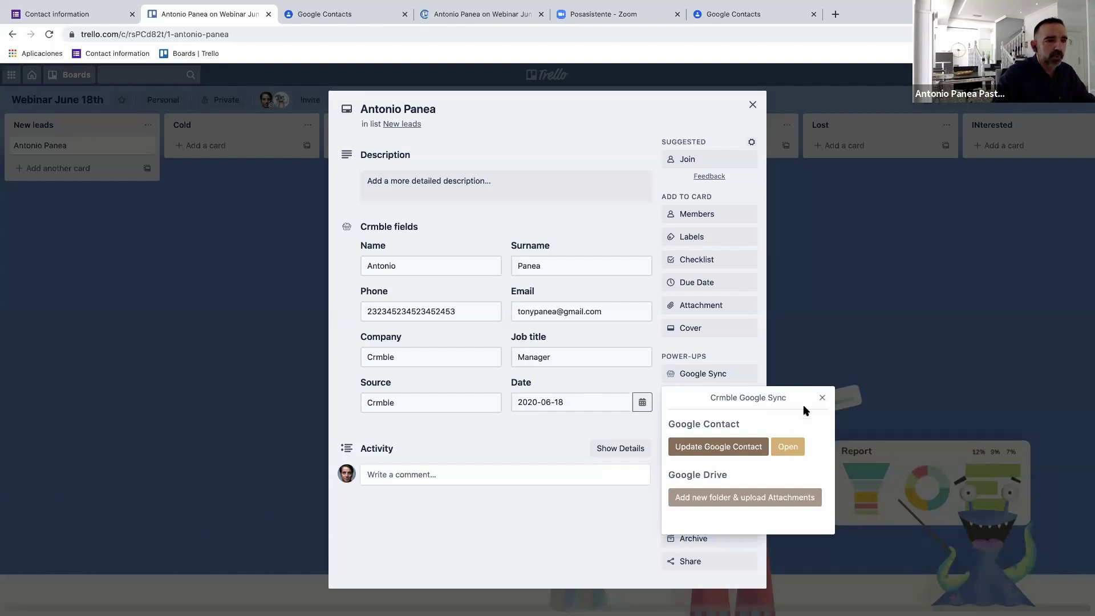
# Return to the Google Contacts tab showing the synced contact.
pyautogui.click(359, 11)
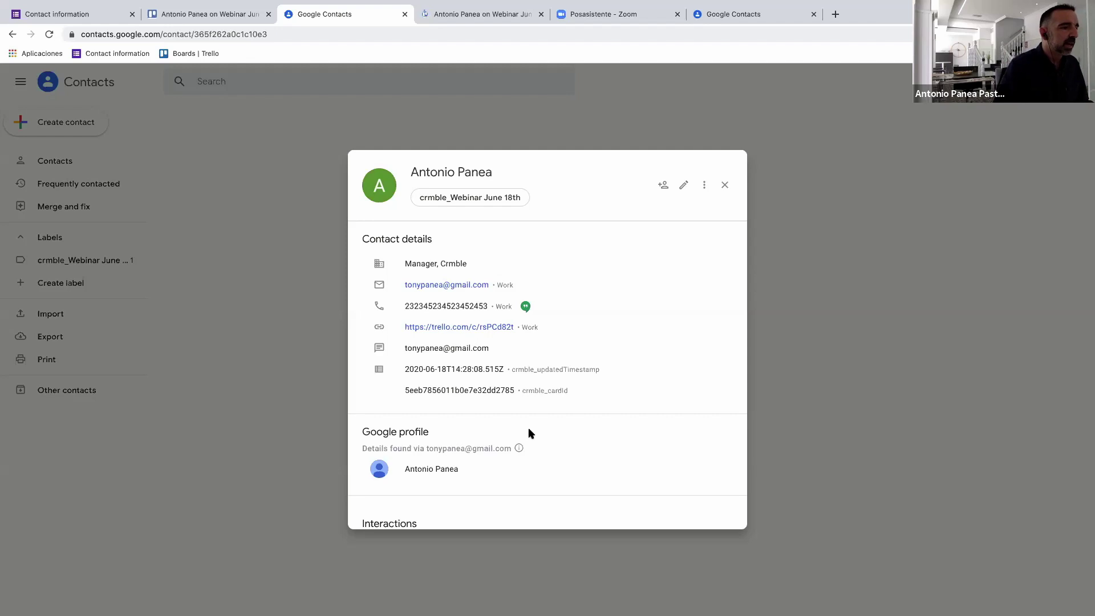
pyautogui.scroll(-2, 573, 442)
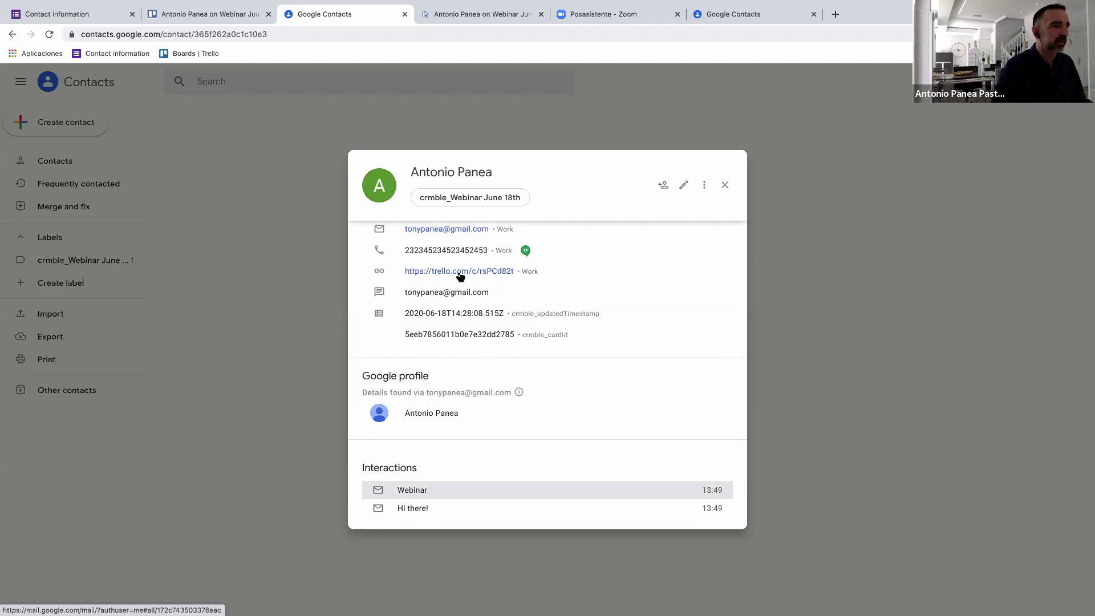
pyautogui.scroll(2, 462, 261)
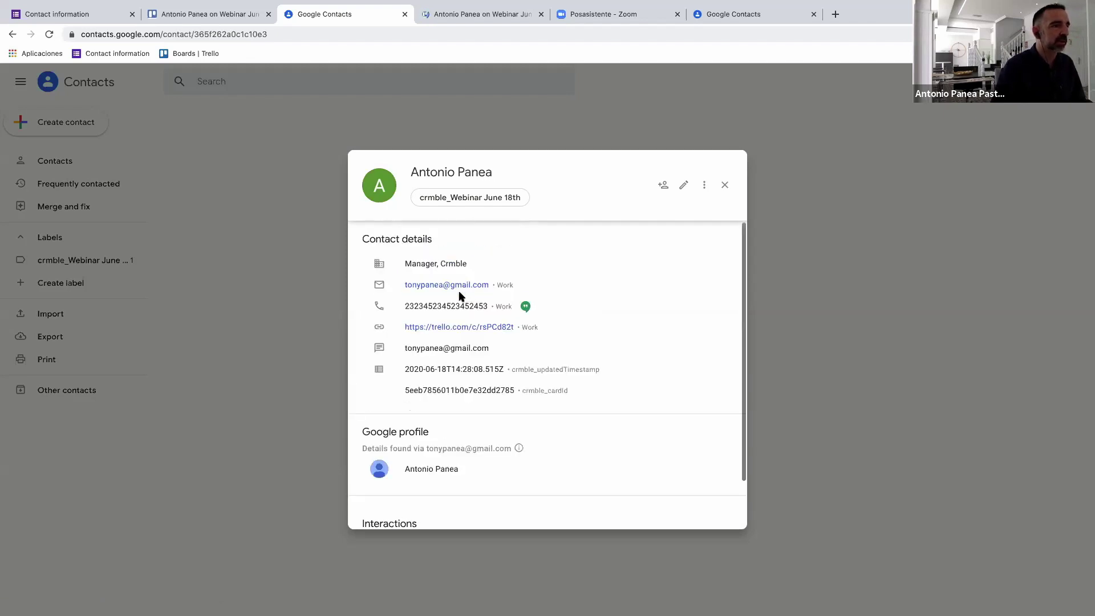
pyautogui.scroll(-2, 573, 418)
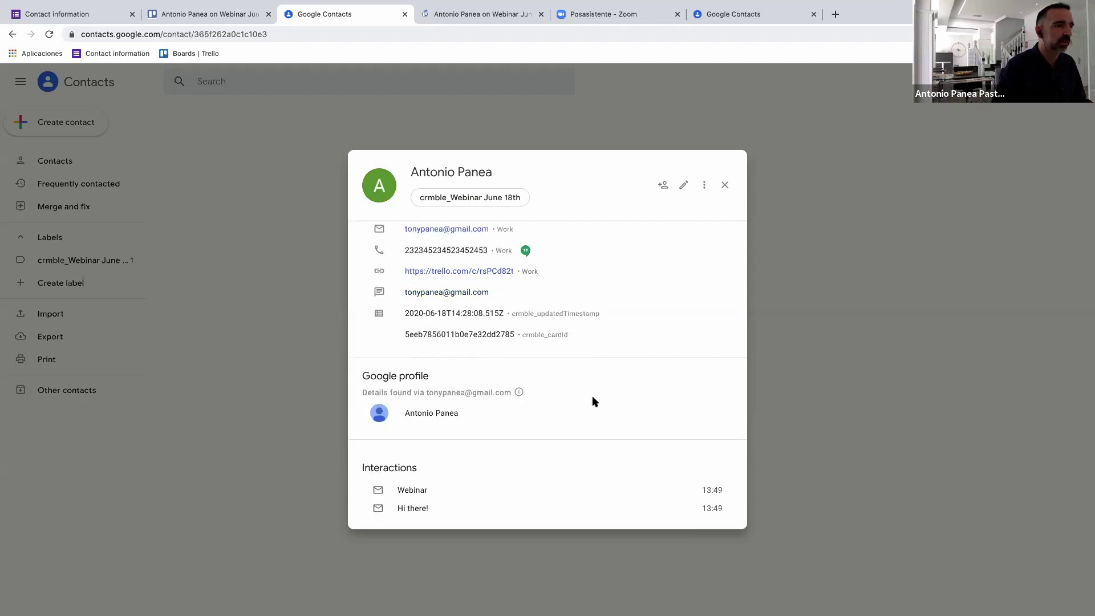
pyautogui.scroll(2, 603, 346)
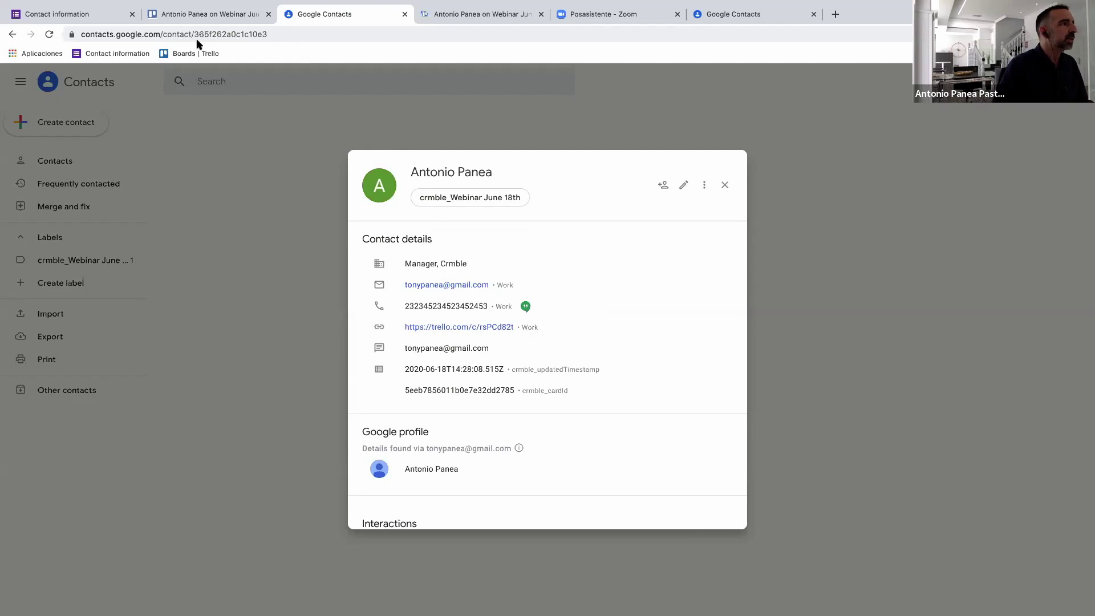
# Close the extra Trello tab and the contact details, then close the card to see the Webinar June 18th board.
pyautogui.click(176, 14)
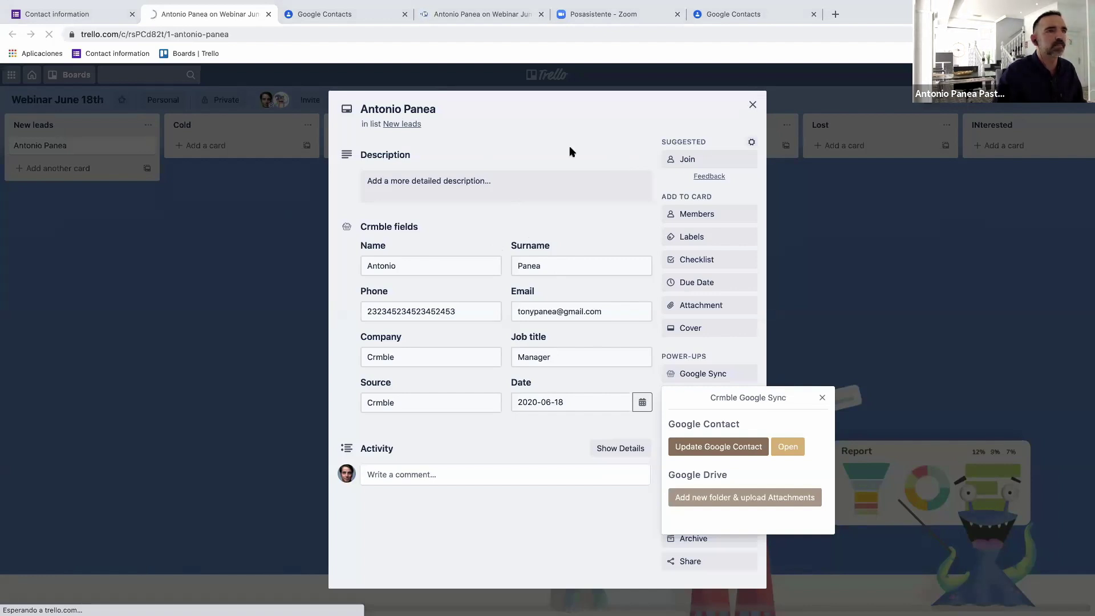
pyautogui.moveTo(900, 10)
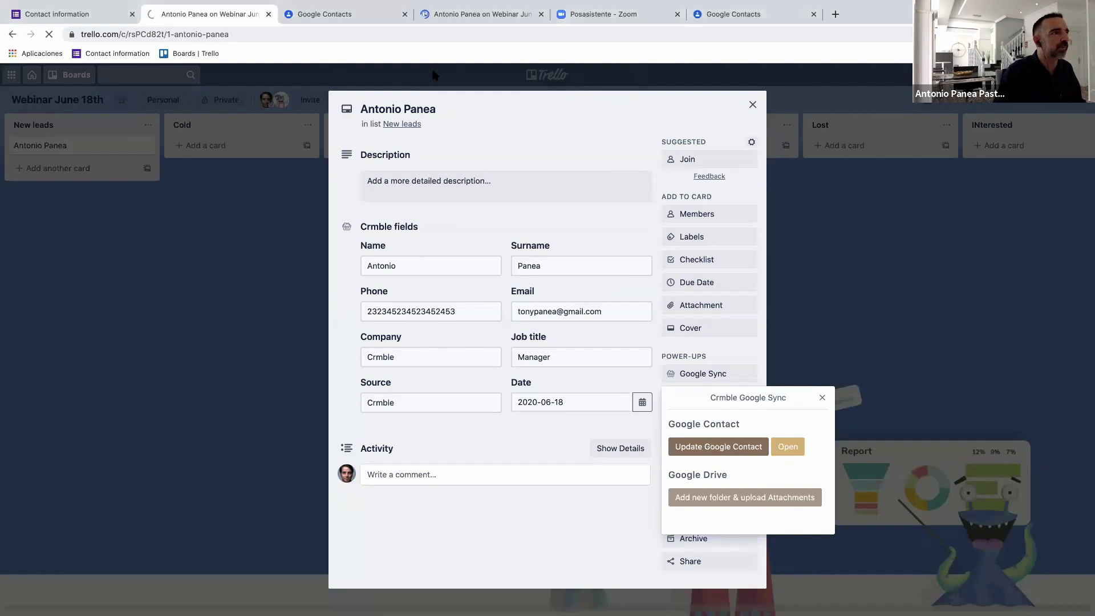
pyautogui.middleClick(203, 12)
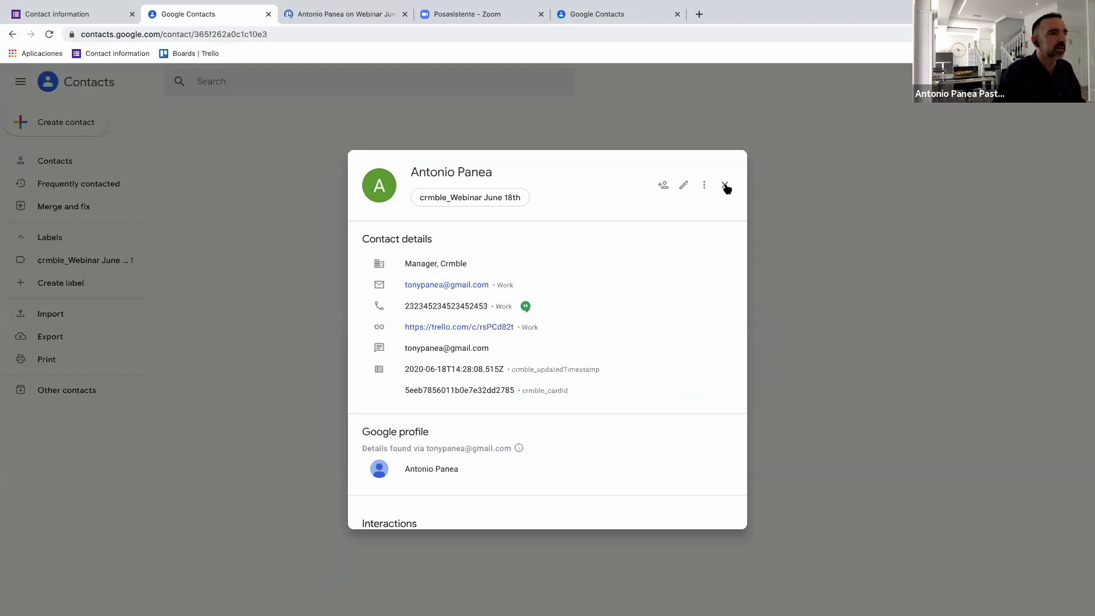
pyautogui.click(725, 186)
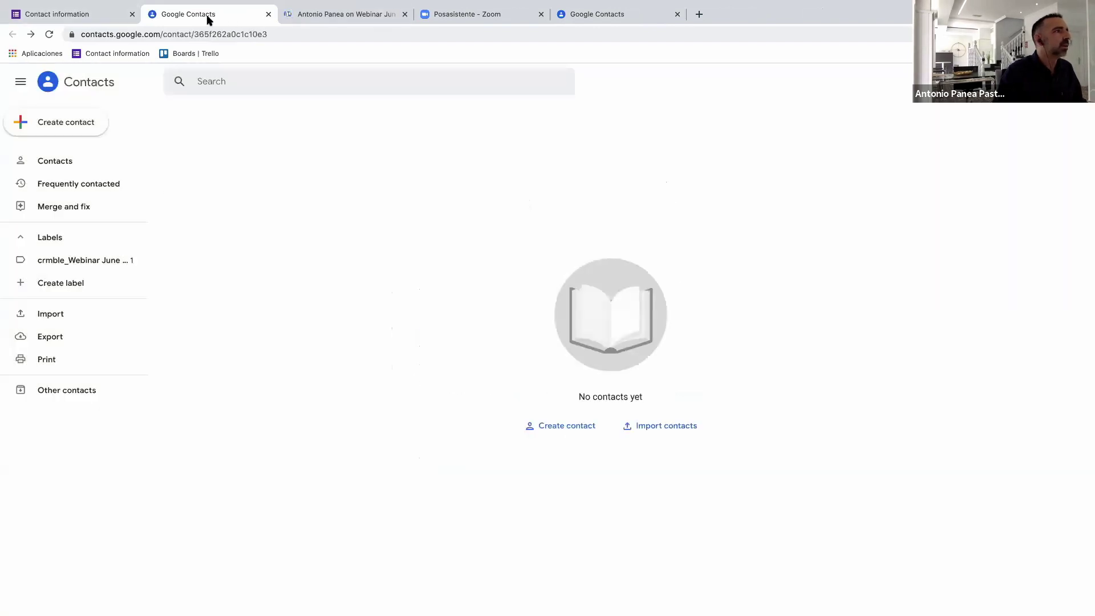
pyautogui.click(308, 16)
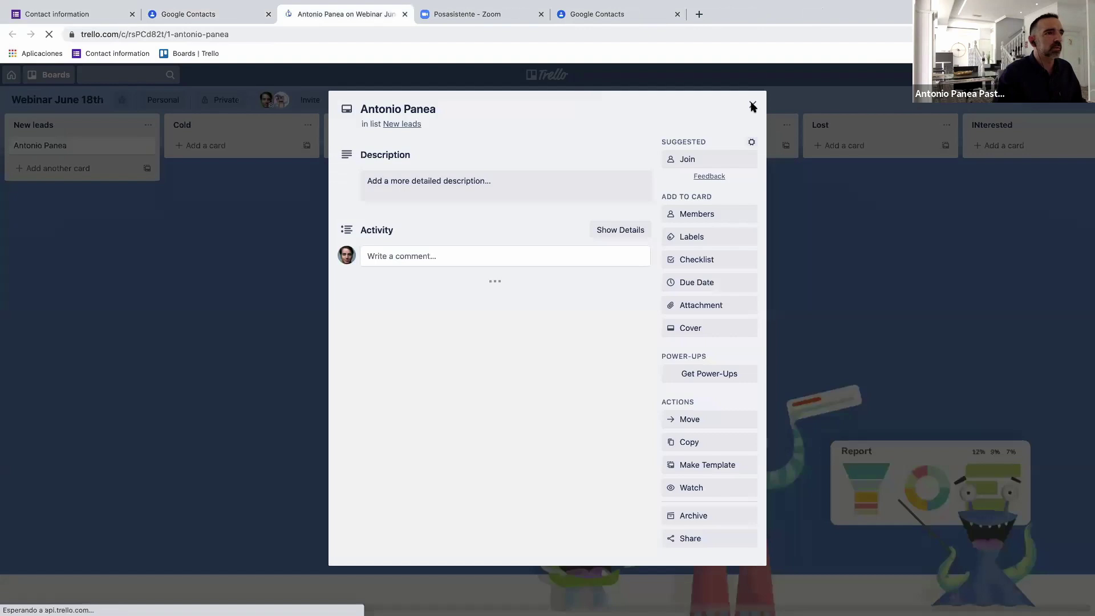
pyautogui.click(753, 104)
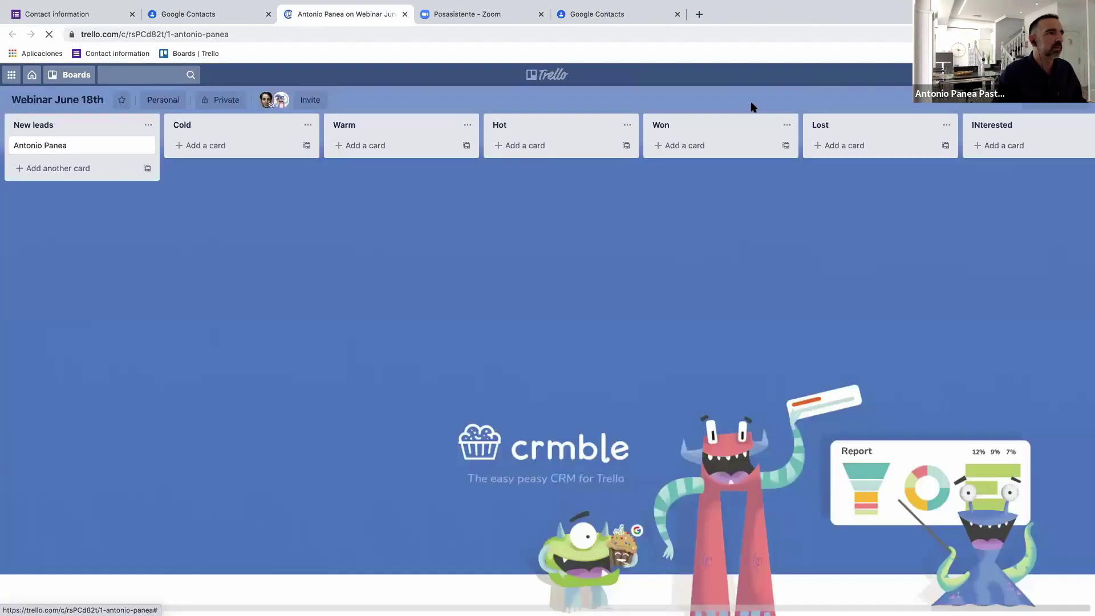
# Add a second card named with the lead's full name to New leads.
pyautogui.click(40, 169)
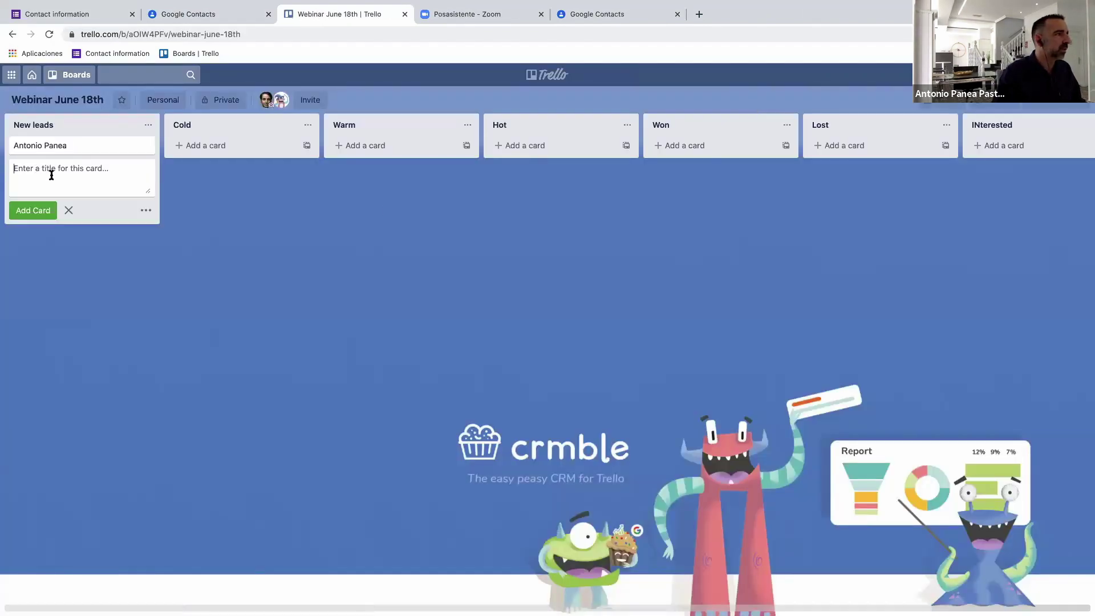
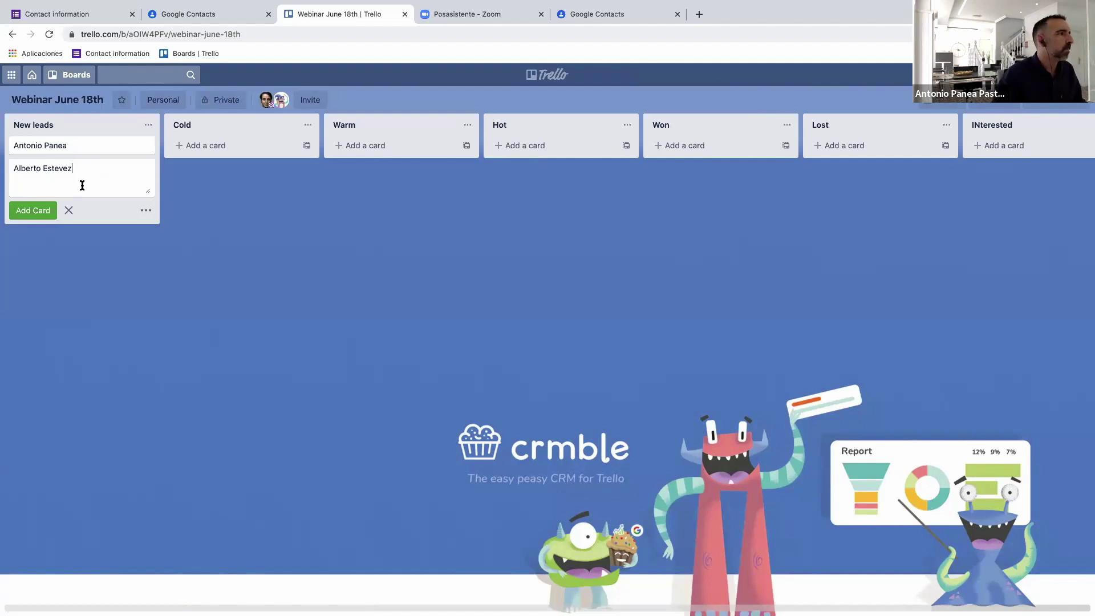
pyautogui.press('Return')
# Fill the new card's Crmble Name, Surname and Email fields with the lead's details.
pyautogui.click(75, 171)
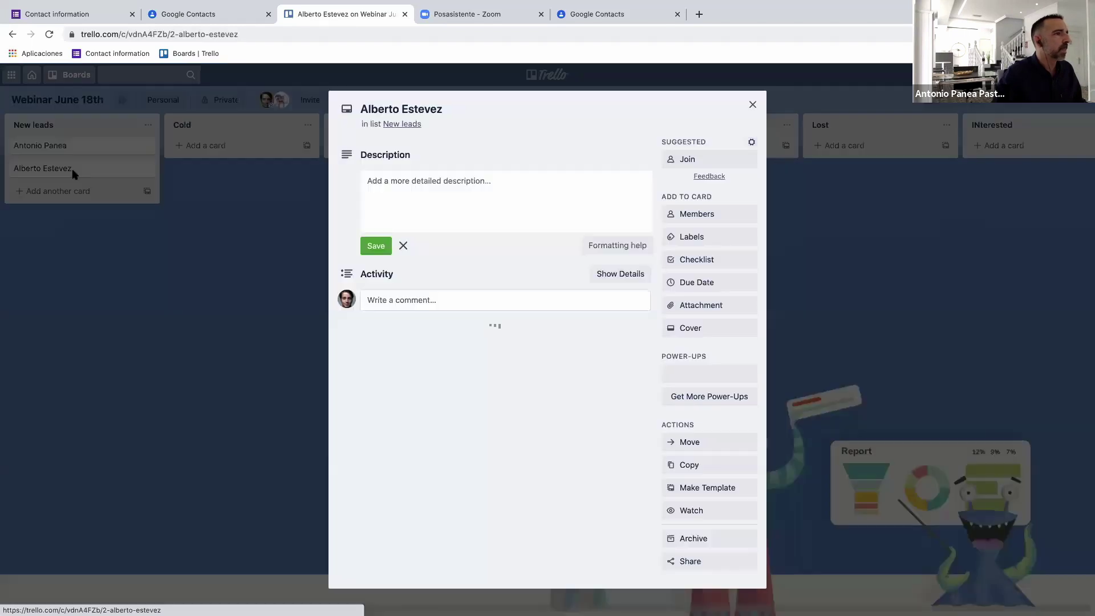
pyautogui.click(440, 305)
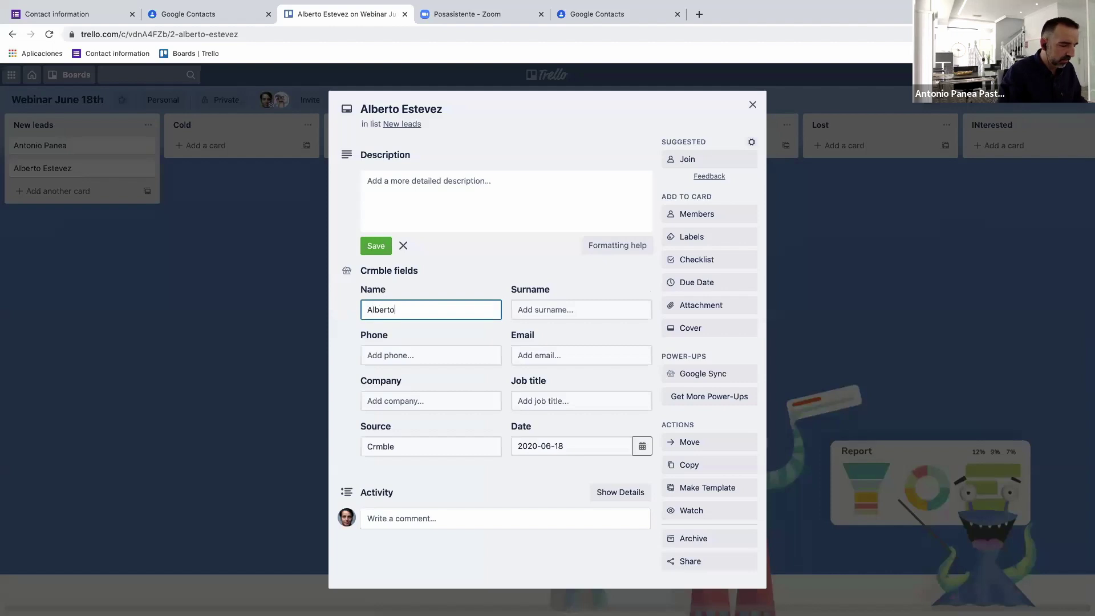
pyautogui.press('Tab')
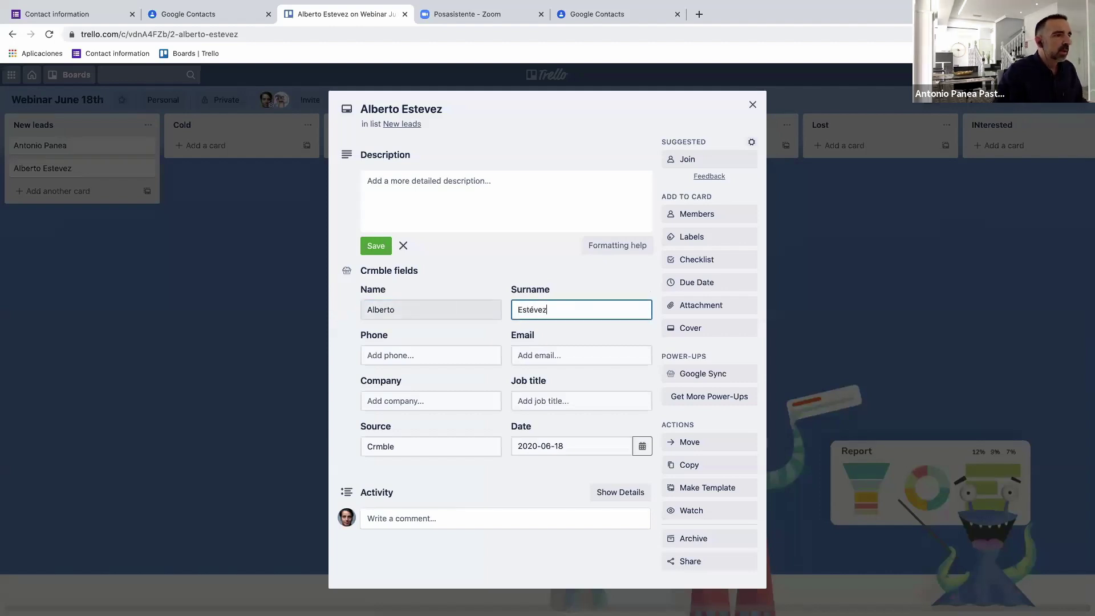
pyautogui.press('Tab')
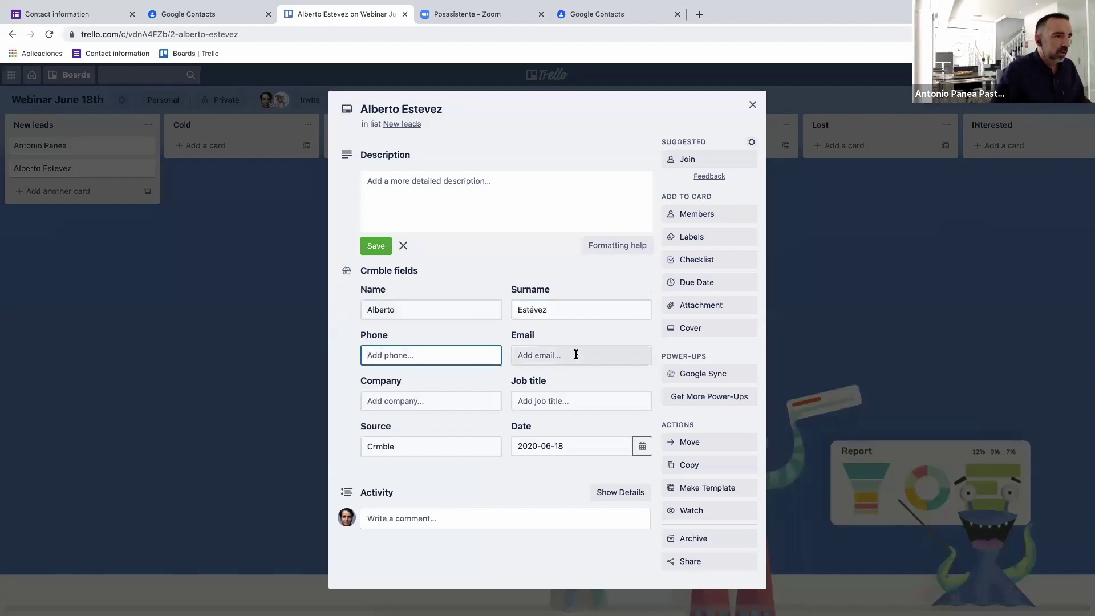
pyautogui.click(577, 354)
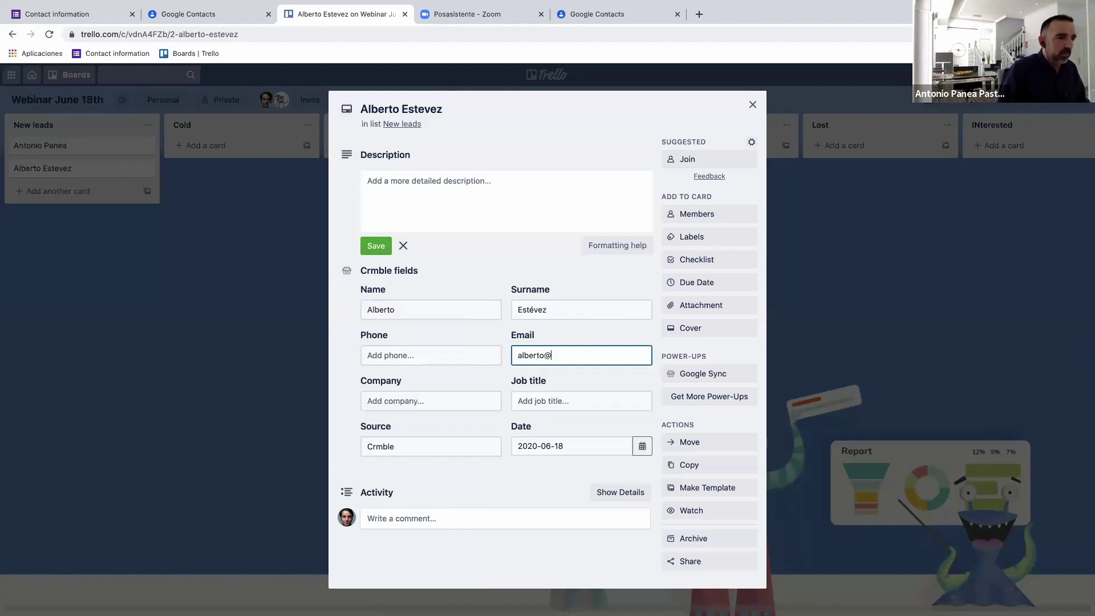
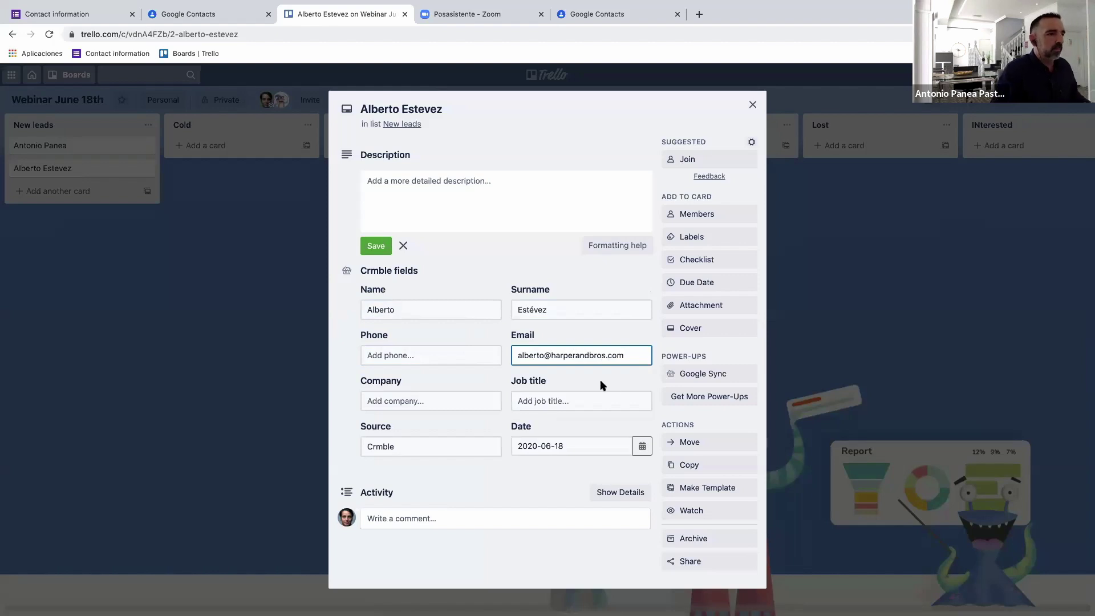
pyautogui.click(596, 400)
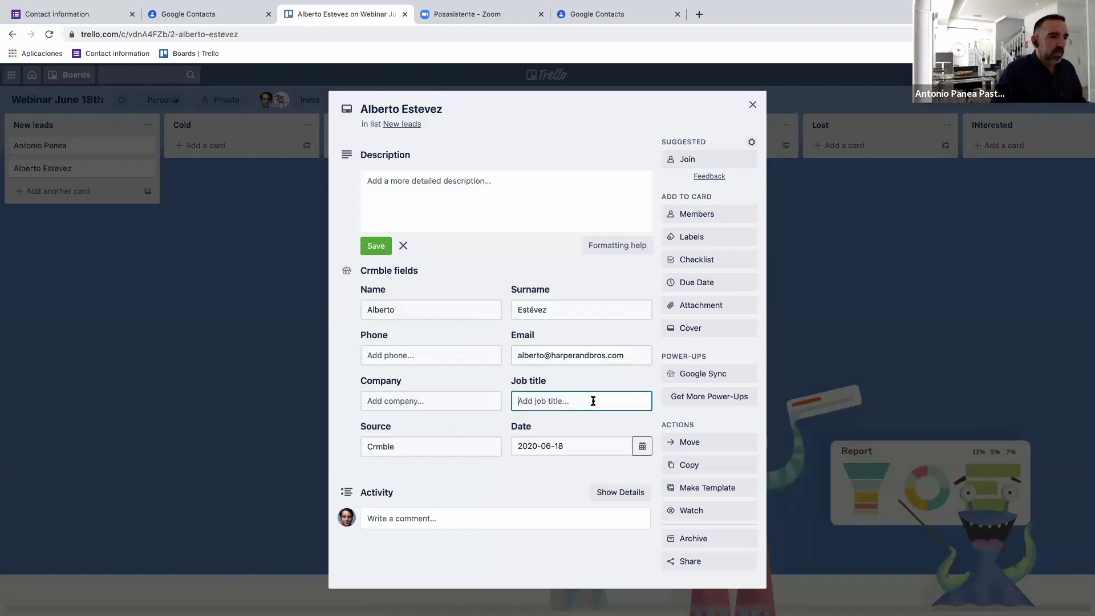
# Create a Google contact from the second lead card, view it, and return to Trello.
pyautogui.click(703, 375)
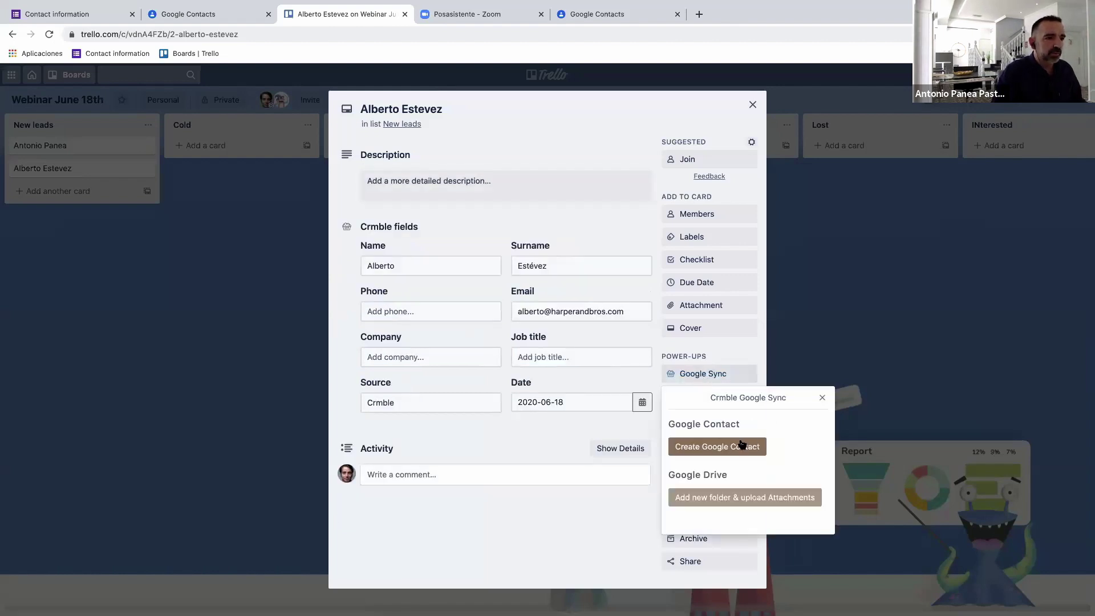
pyautogui.click(742, 446)
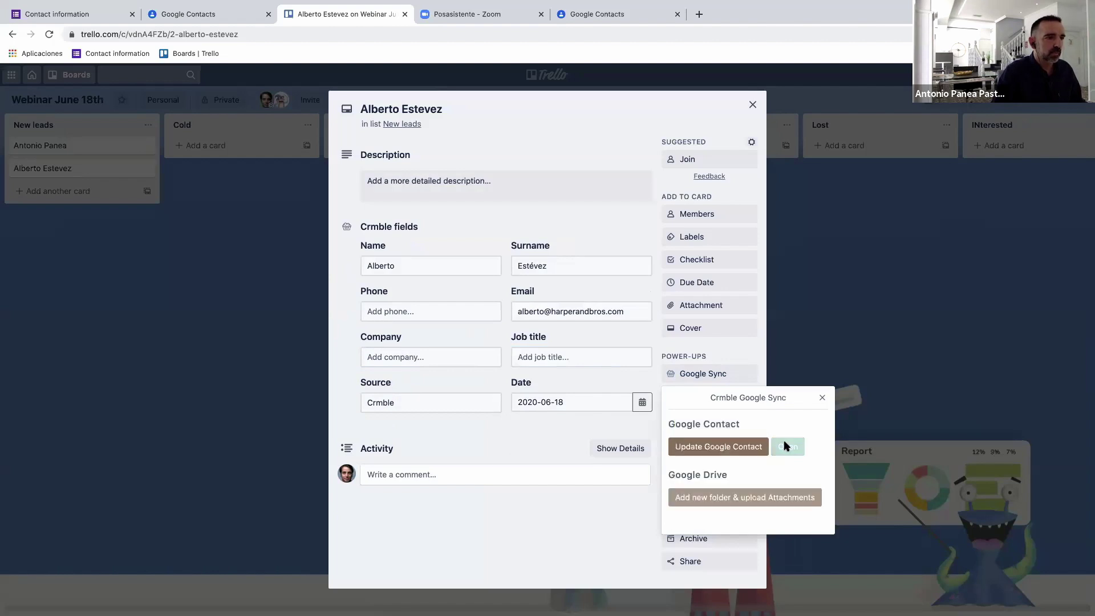
pyautogui.click(787, 445)
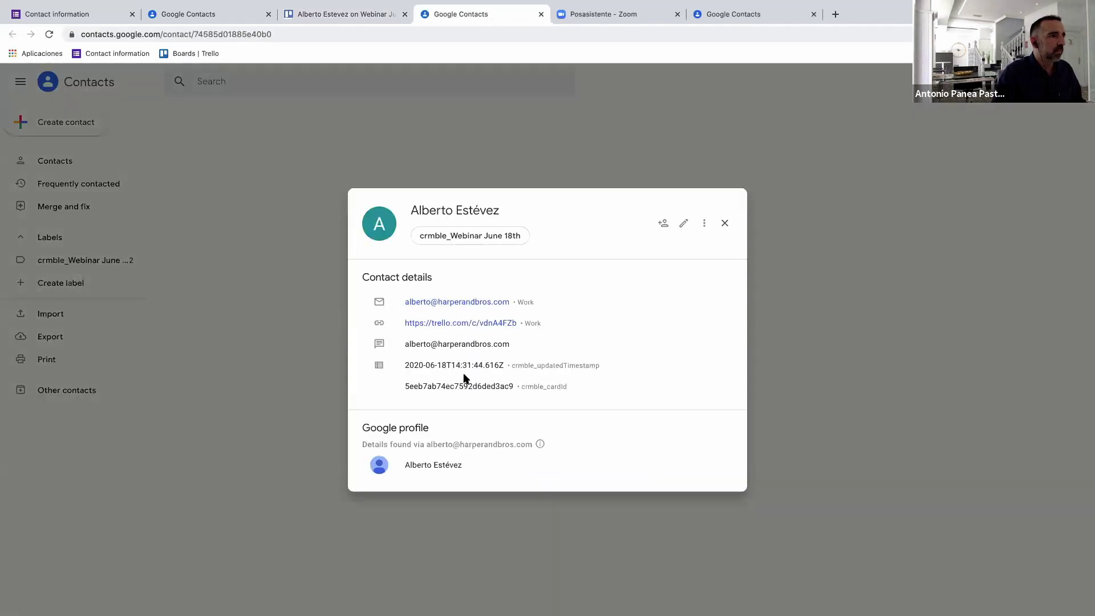
pyautogui.click(350, 12)
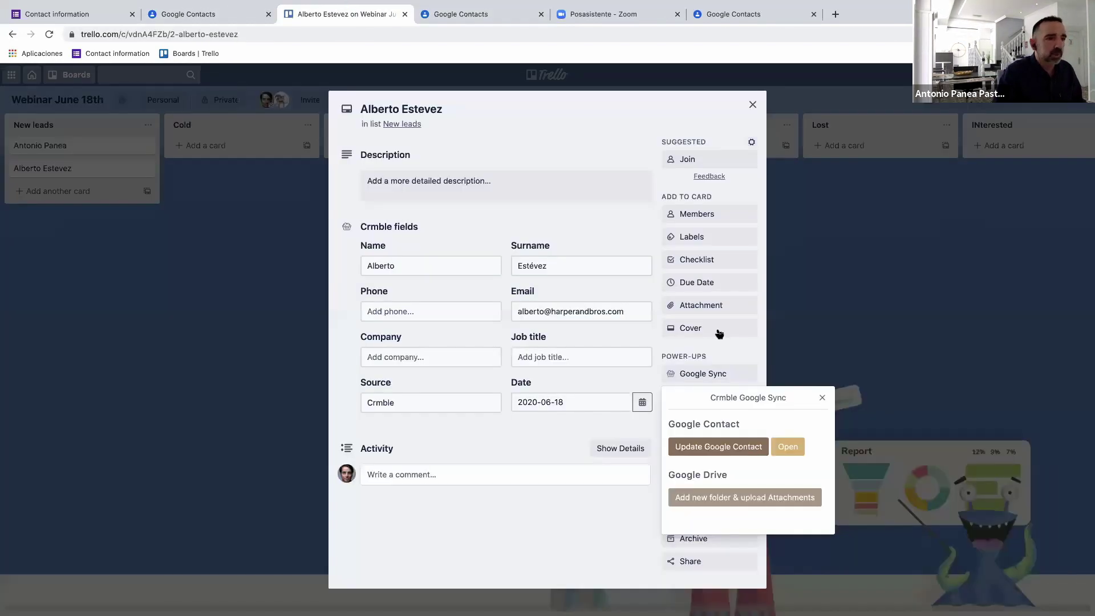
# Select the lead card's own email address from its Share options, then close the card.
pyautogui.click(822, 398)
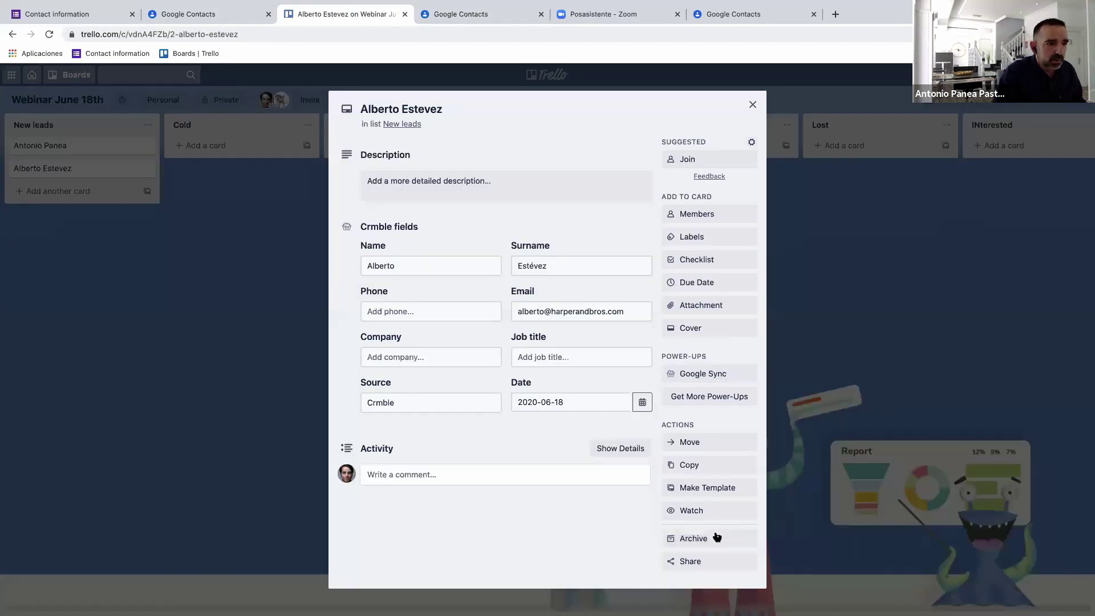
pyautogui.click(702, 562)
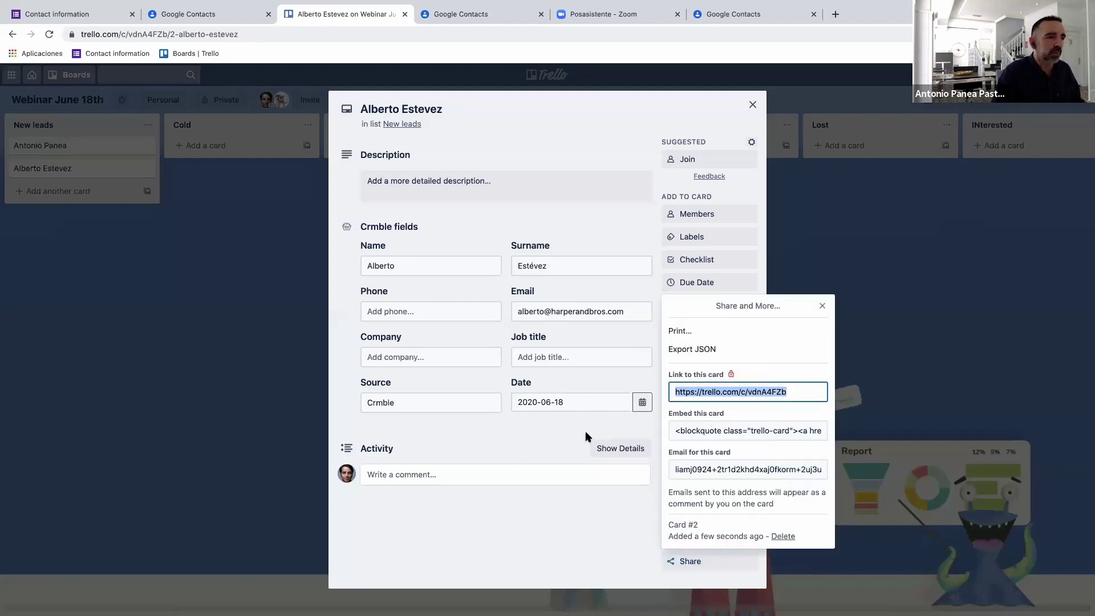
pyautogui.click(717, 469)
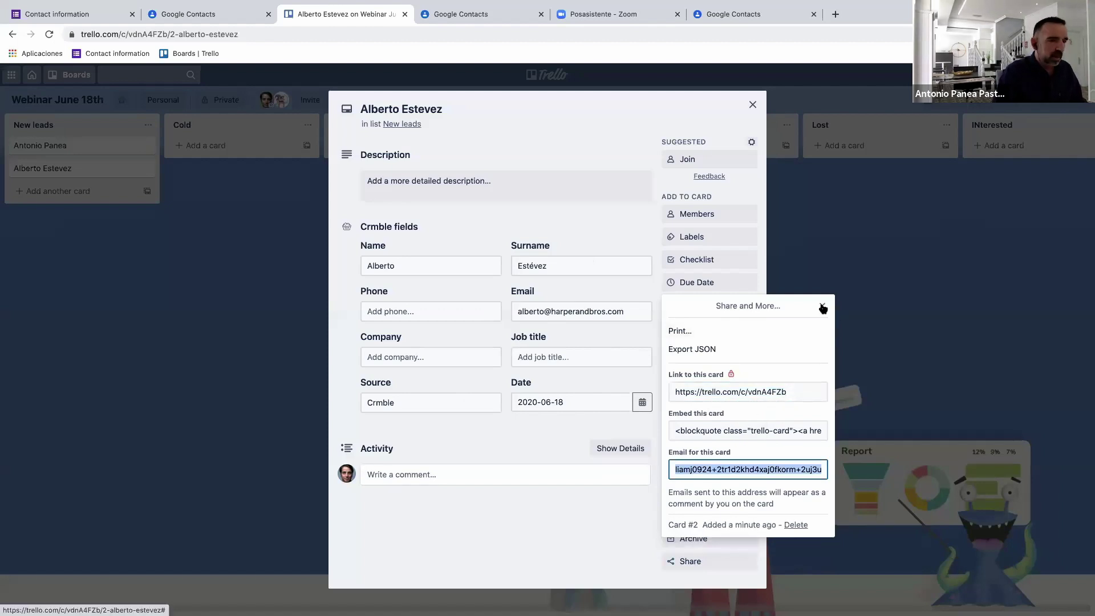
pyautogui.click(752, 145)
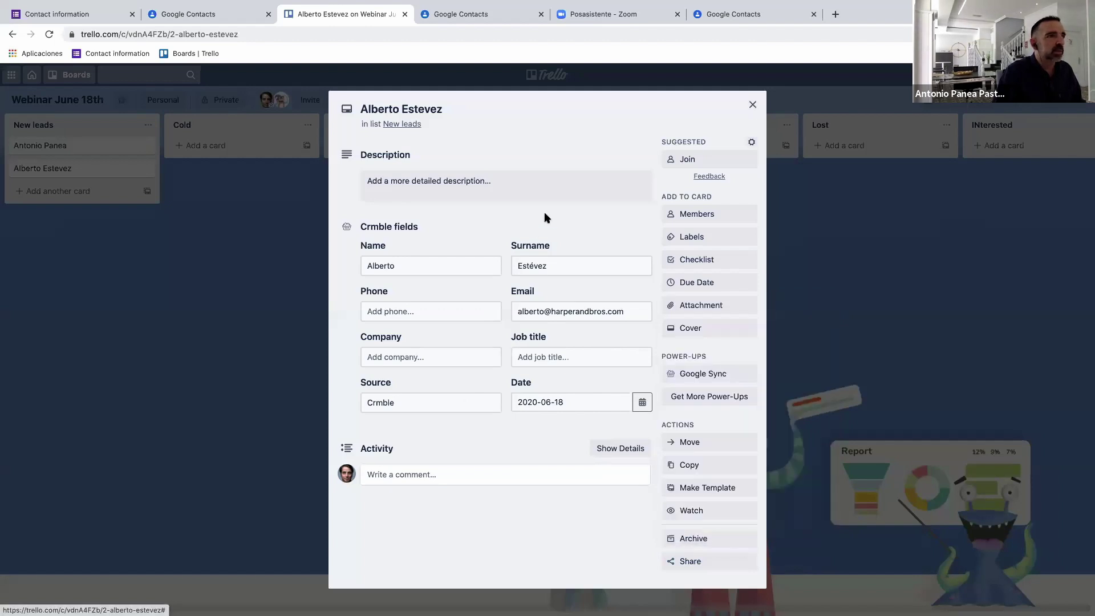
pyautogui.press('Escape')
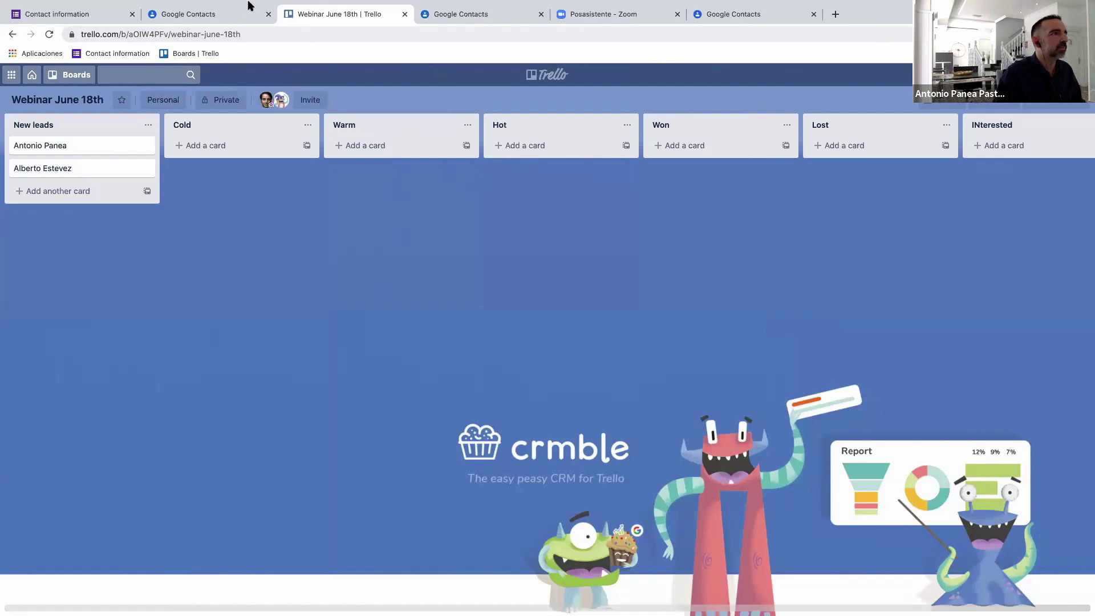
# Add the Trello card's email as a second address labelled 'Crmble' on the lead's Google contact and save.
pyautogui.moveTo(60, 2)
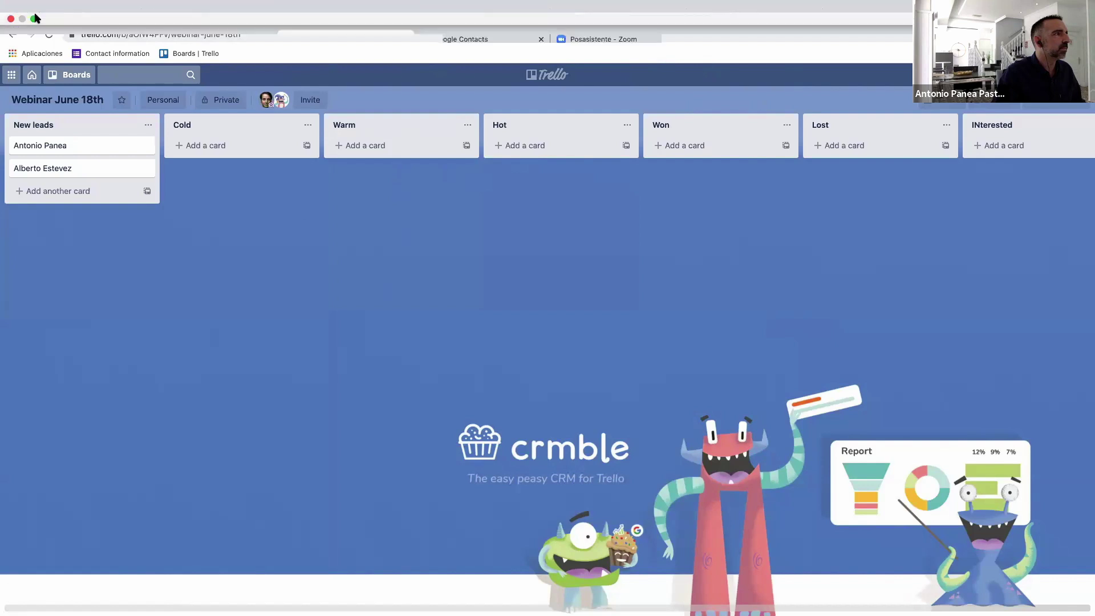
pyautogui.click(482, 40)
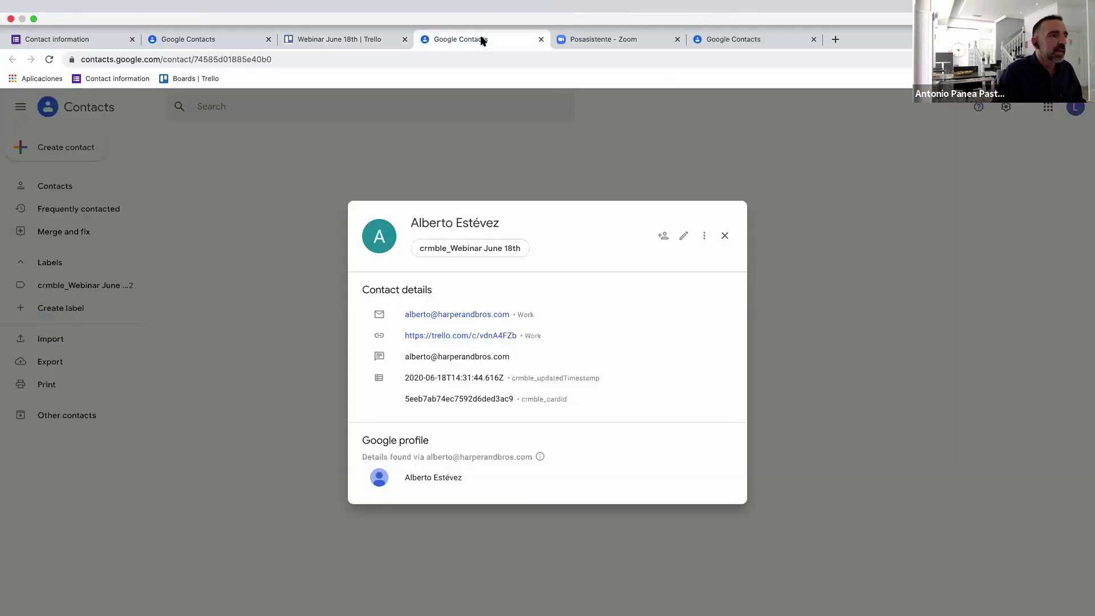
pyautogui.click(684, 224)
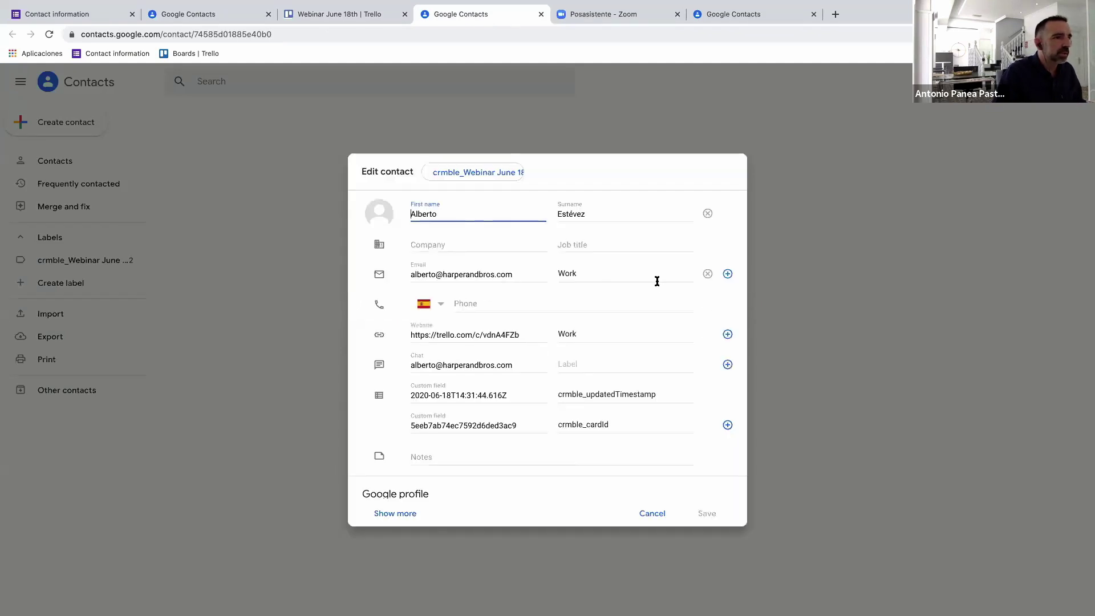
pyautogui.click(727, 274)
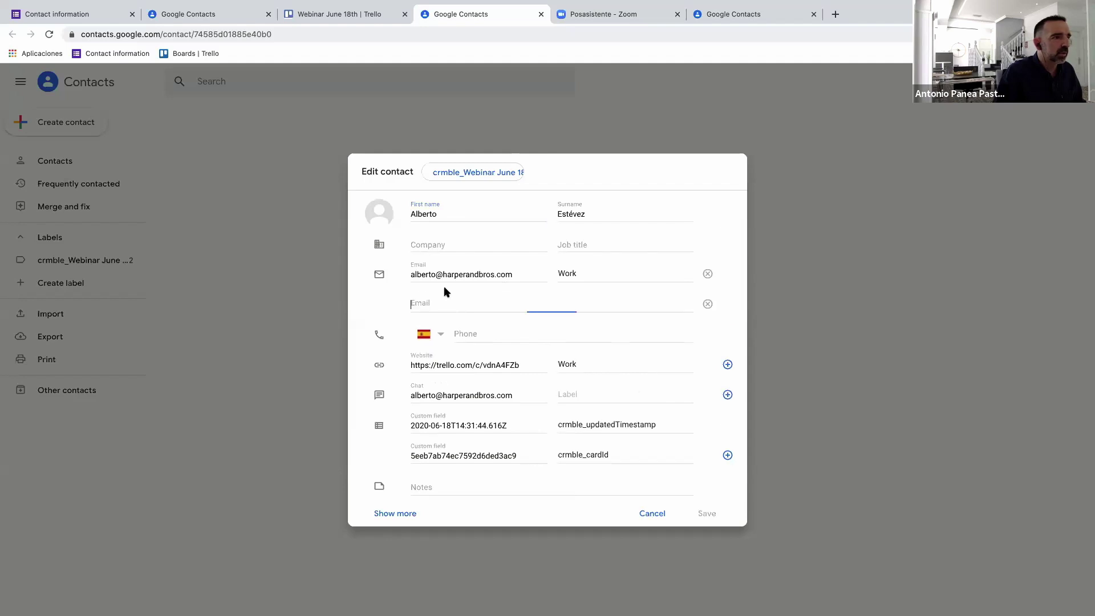
pyautogui.press('super+v')
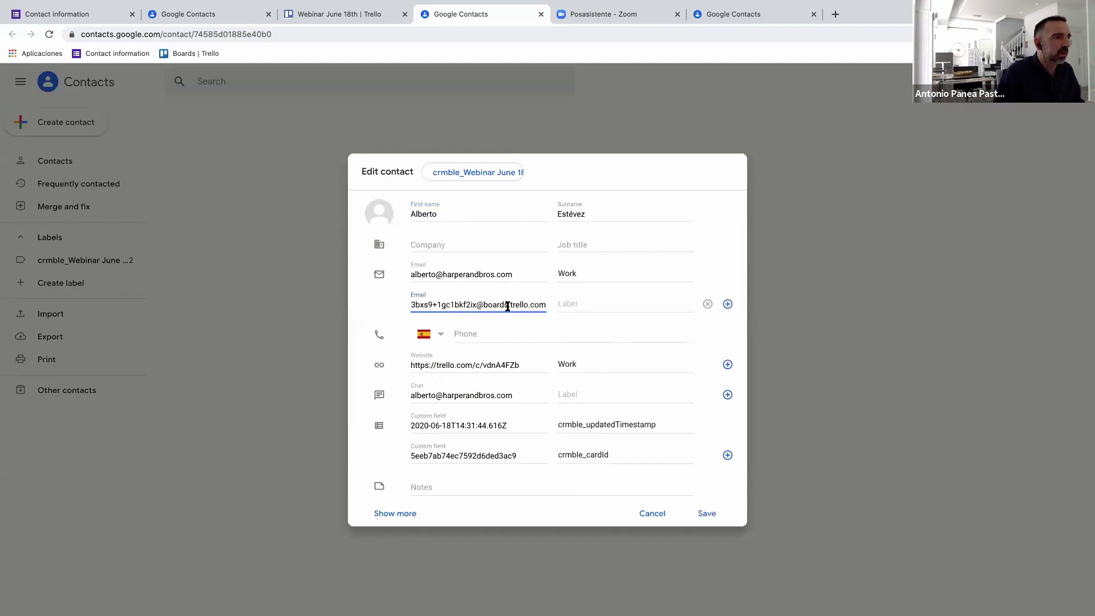
pyautogui.click(574, 305)
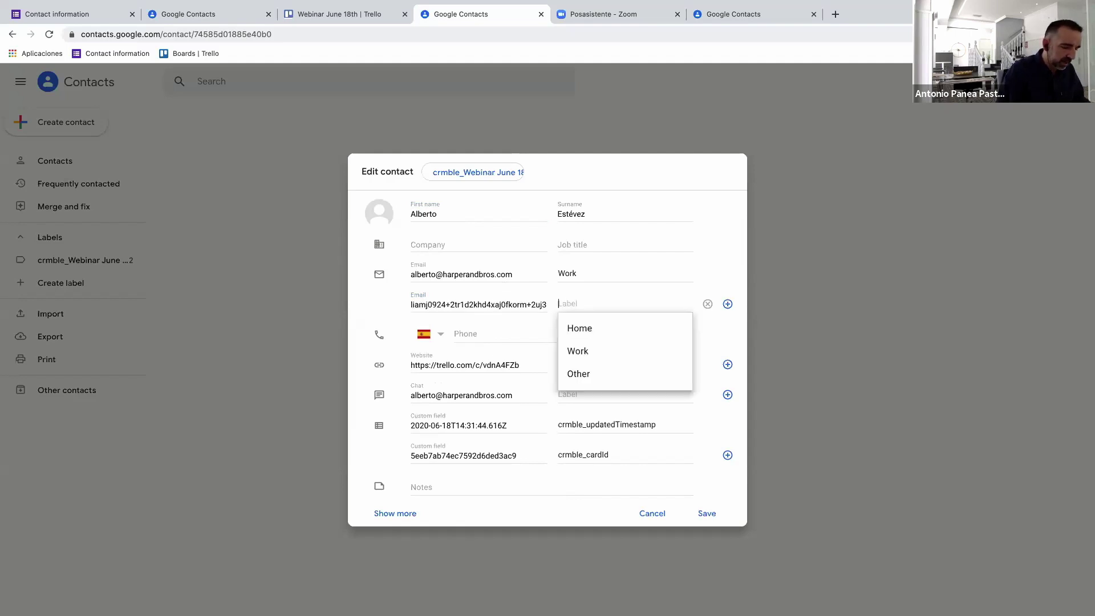
pyautogui.write('Crmble')
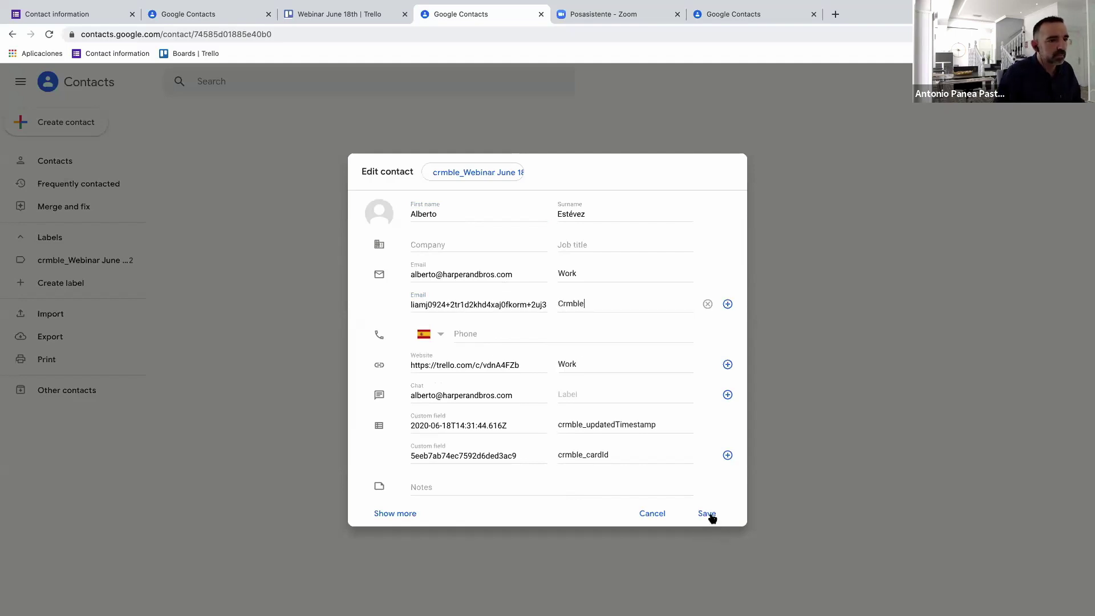
pyautogui.click(709, 515)
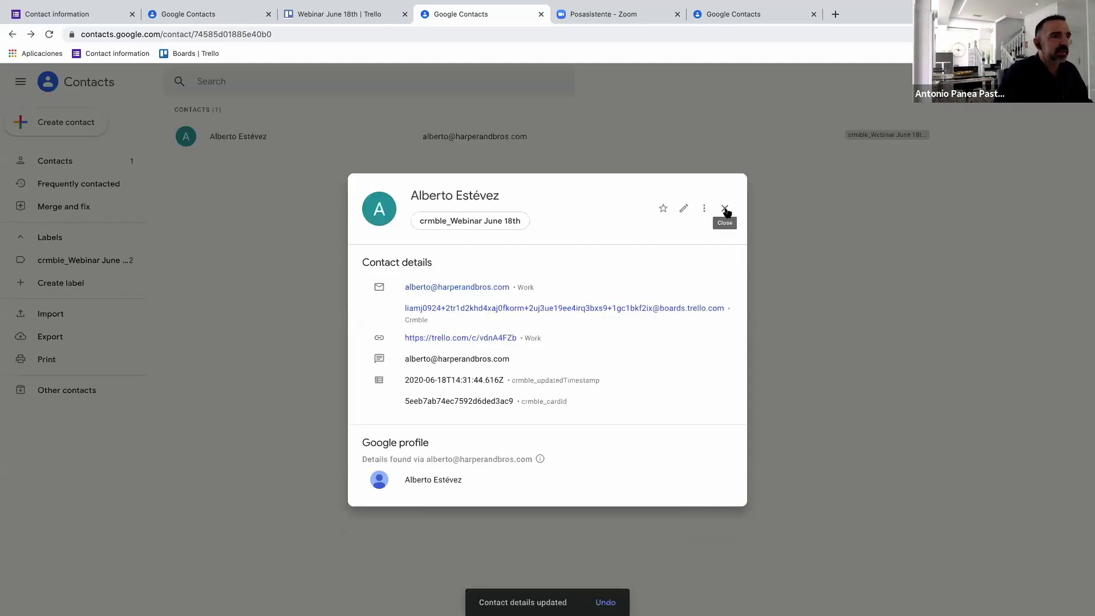
# Start a Gmail message to the lead and type a 'Hi there' greeting as the subject.
pyautogui.click(466, 288)
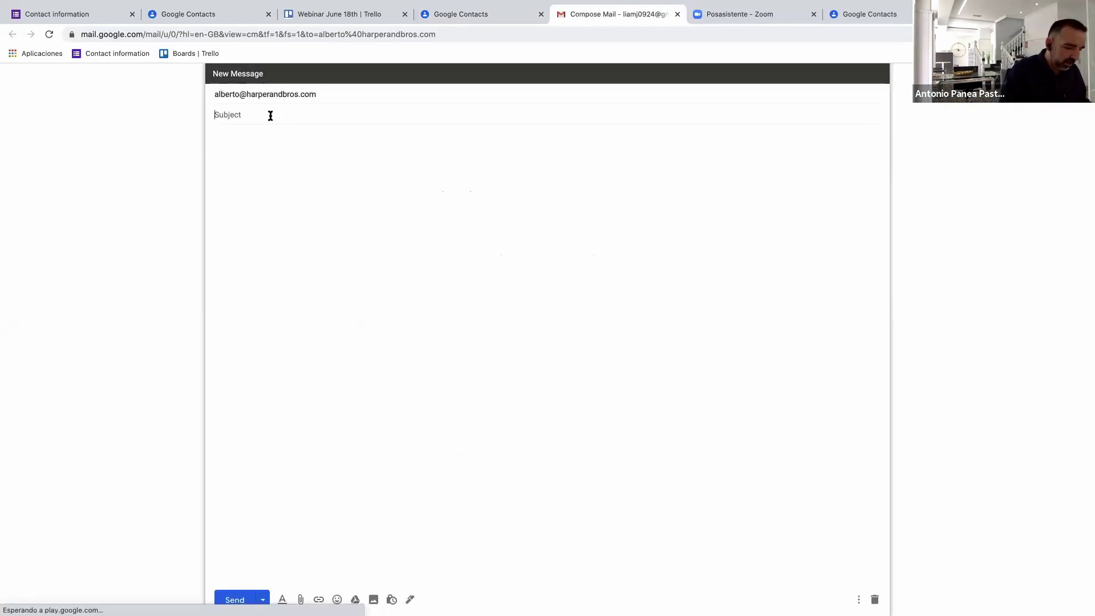
pyautogui.write('HI THERE')
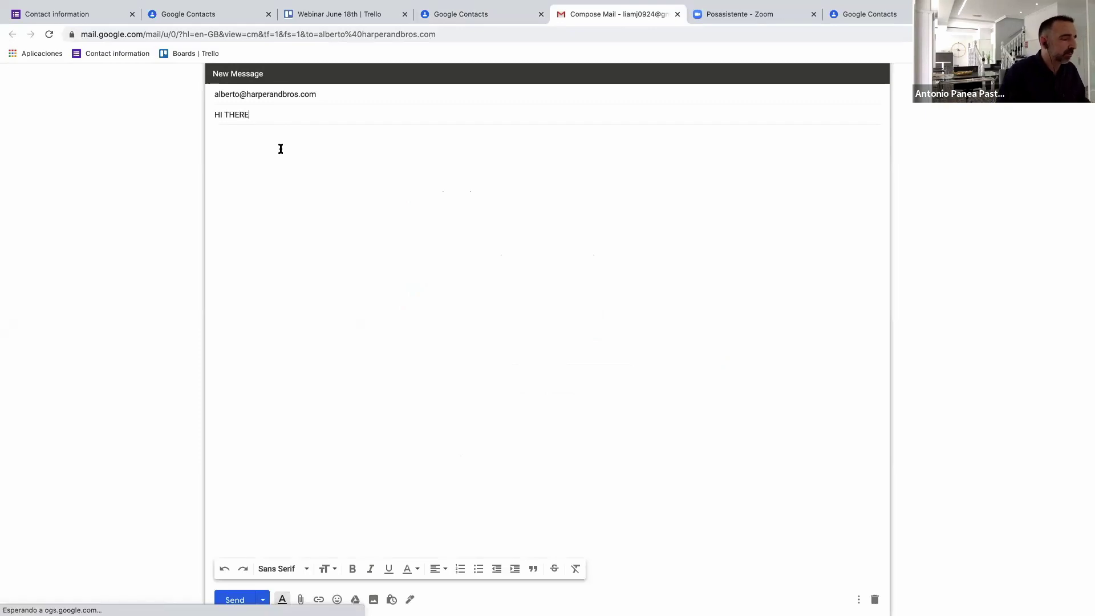
pyautogui.press('super+a')
pyautogui.write('Hi thre')
pyautogui.press('BackSpace')
pyautogui.press('BackSpace')
pyautogui.press('BackSpace')
pyautogui.write('e')
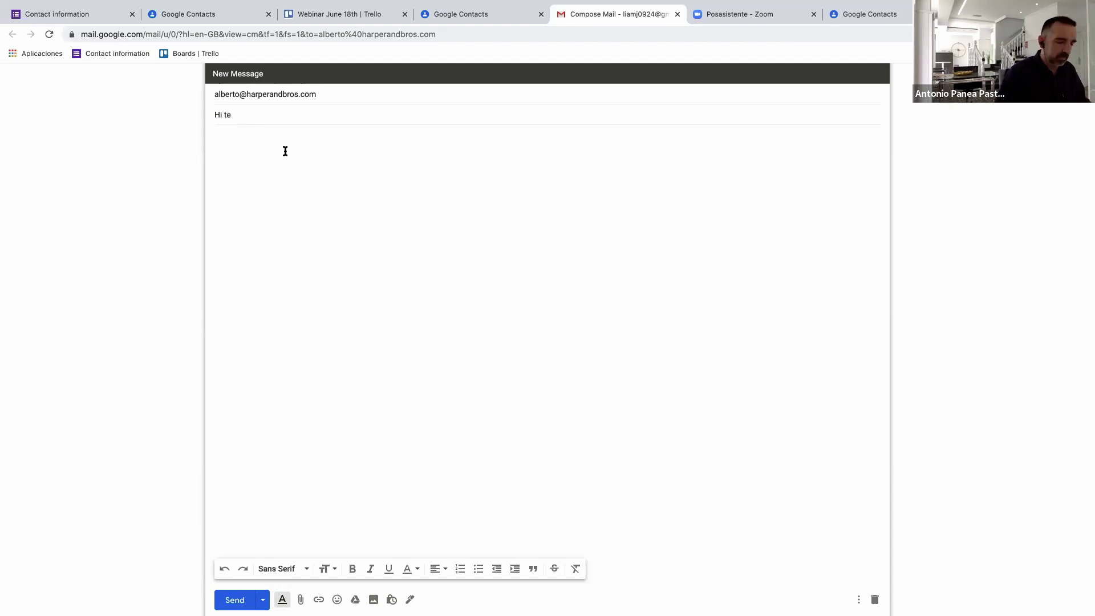
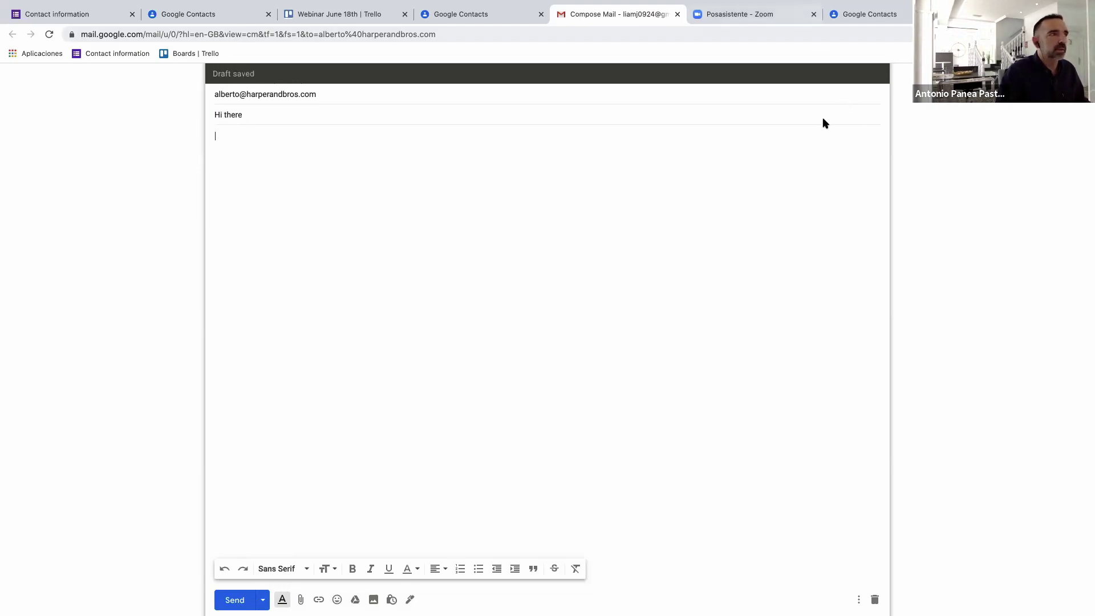
# Cc the lead card's Trello email address, type a short greeting, and send the email.
pyautogui.click(805, 115)
pyautogui.click(577, 94)
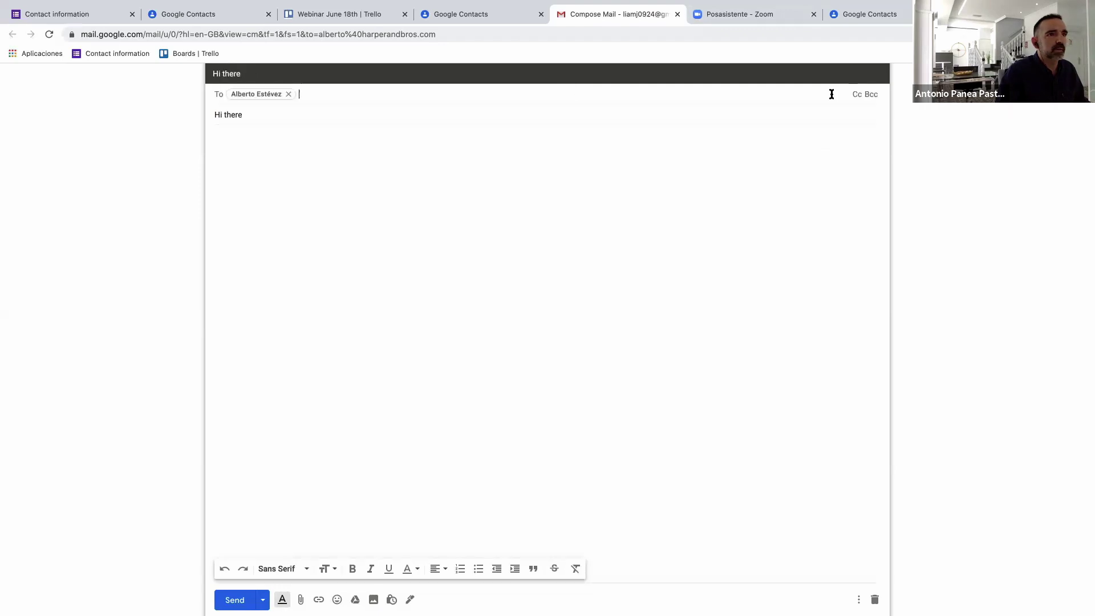
pyautogui.click(857, 95)
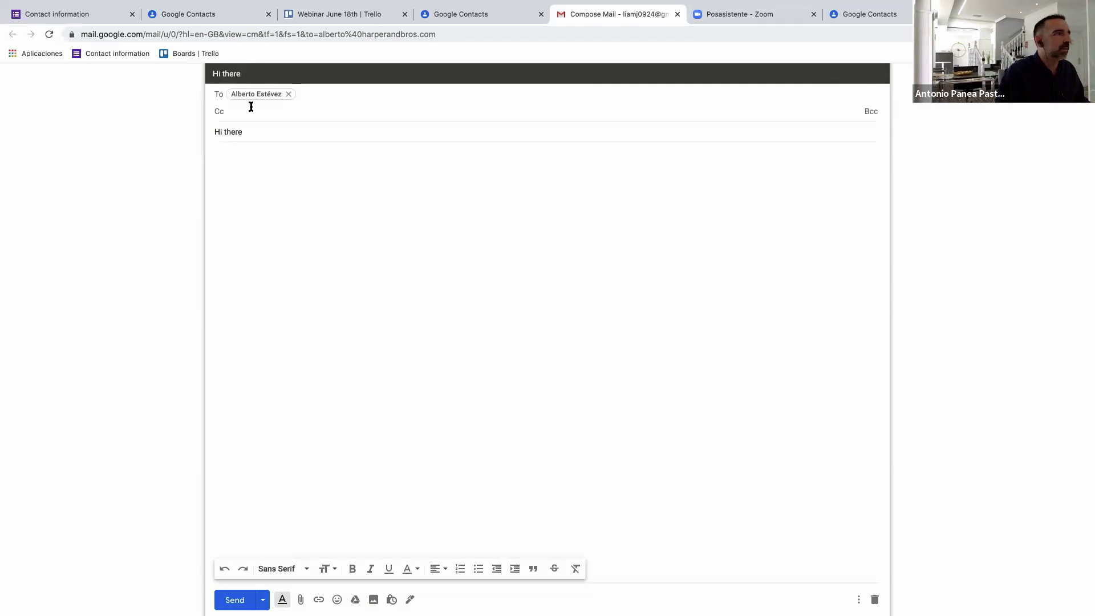
pyautogui.click(220, 113)
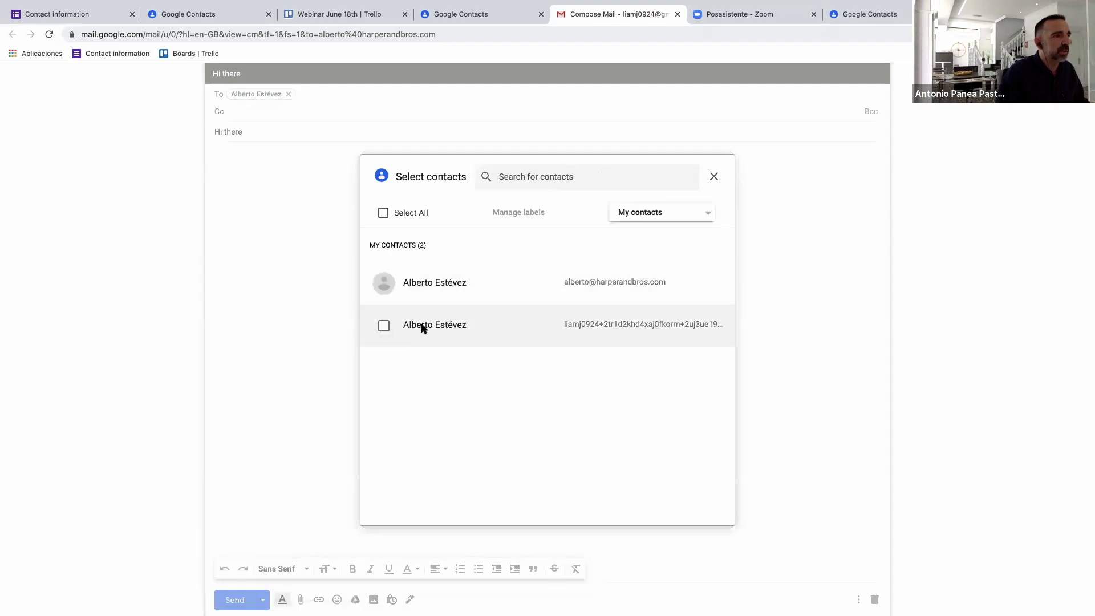
pyautogui.click(383, 327)
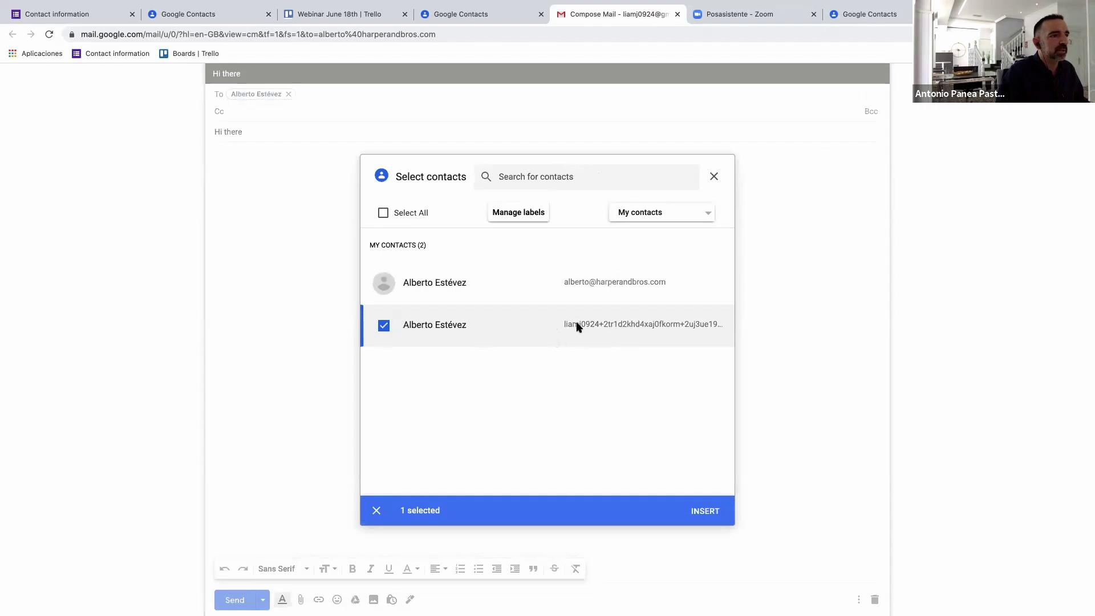
pyautogui.click(699, 509)
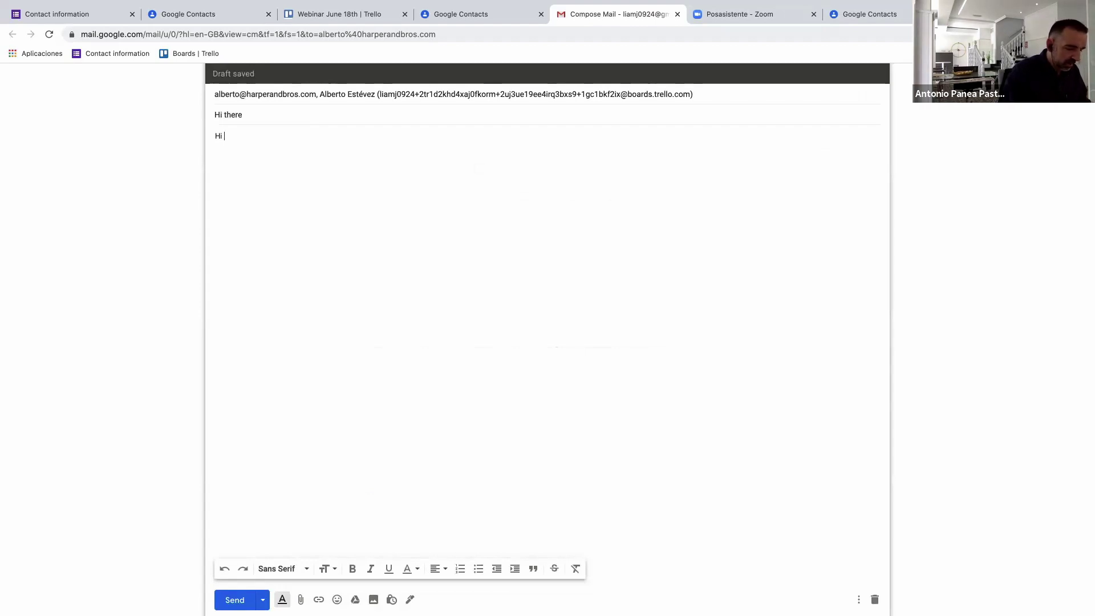
pyautogui.write('Albe')
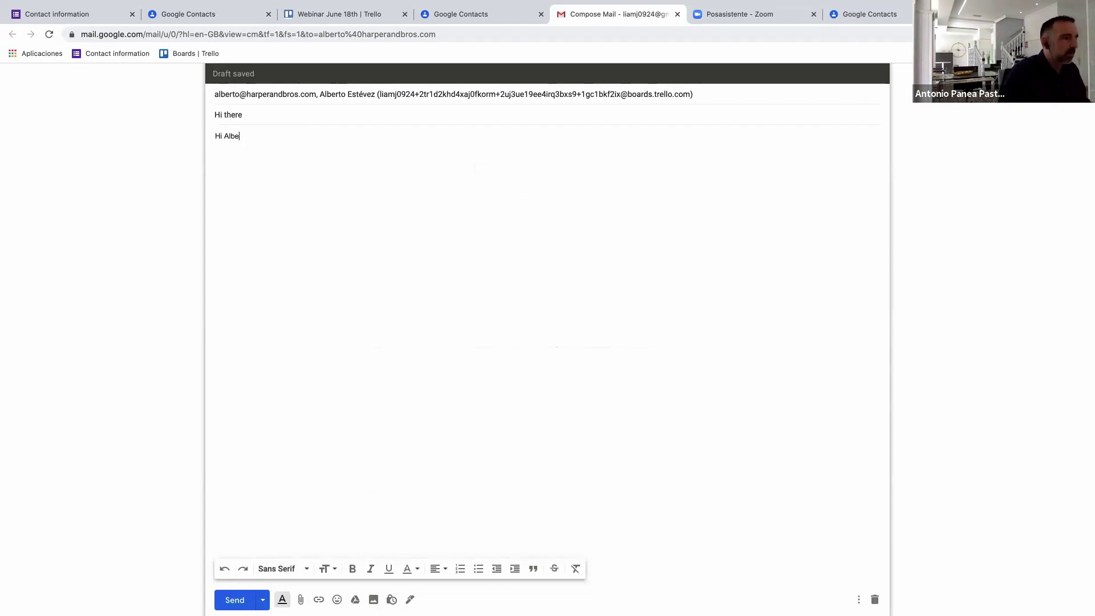
pyautogui.write('rto')
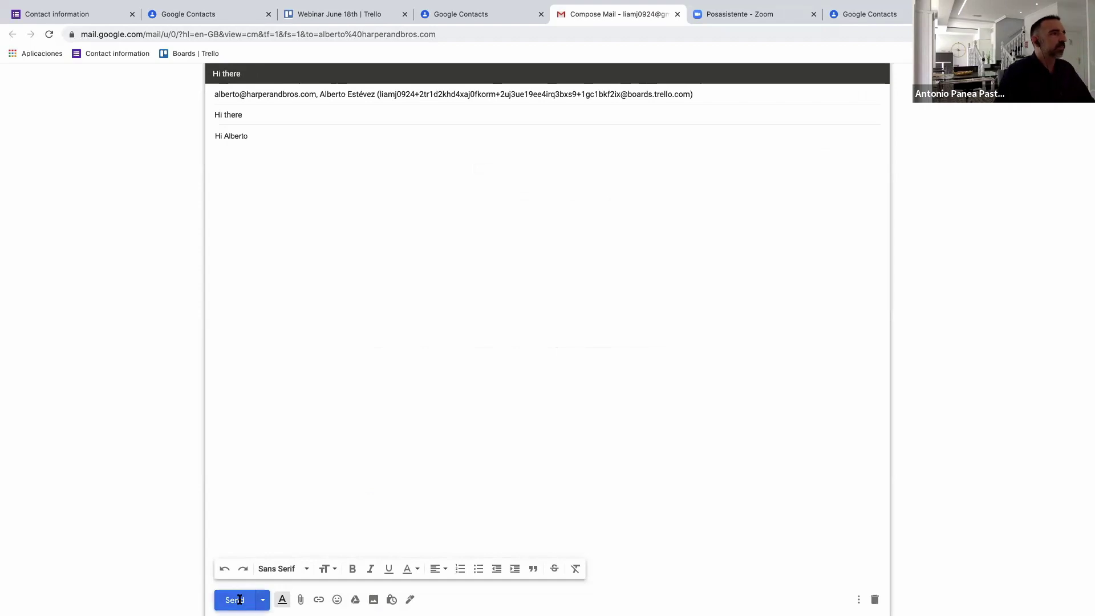
pyautogui.click(240, 599)
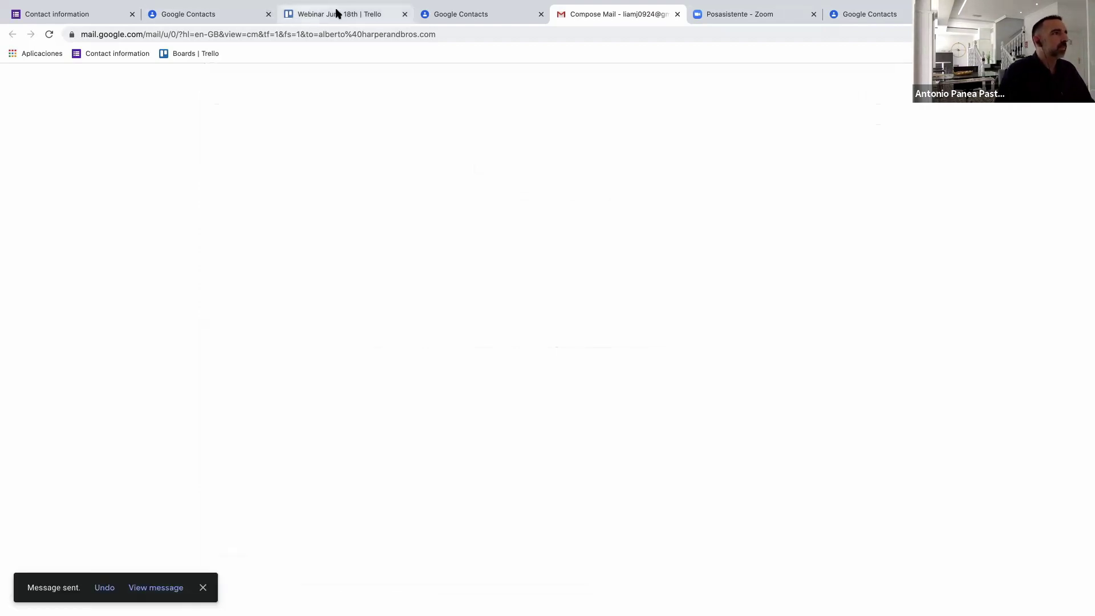
# On the Webinar June 18th board, check the lead card's Activity shows the sent Hi there email.
pyautogui.click(306, 14)
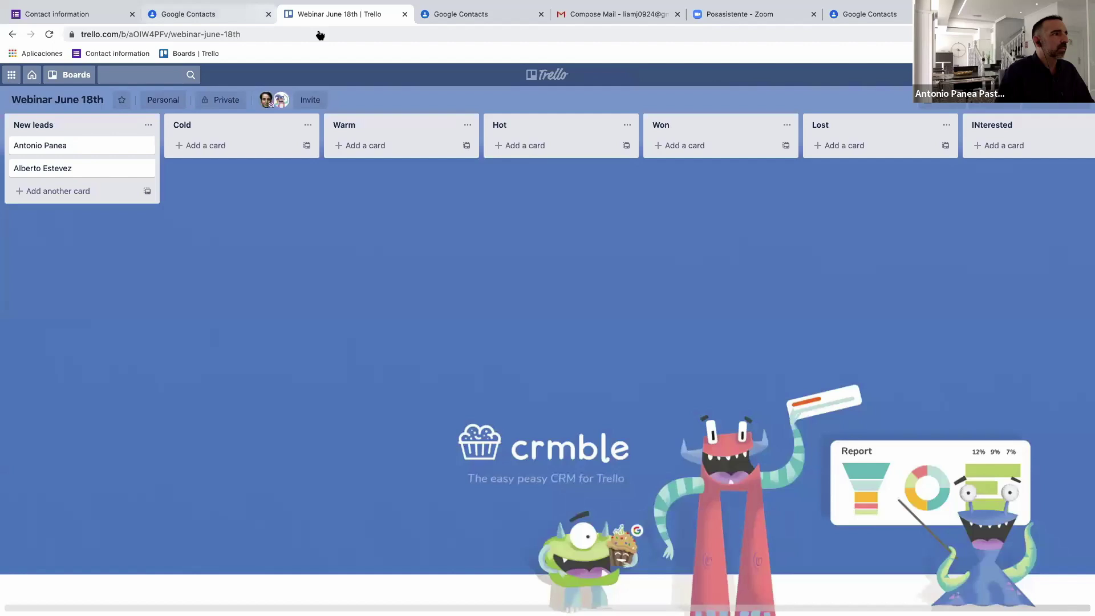
pyautogui.click(99, 168)
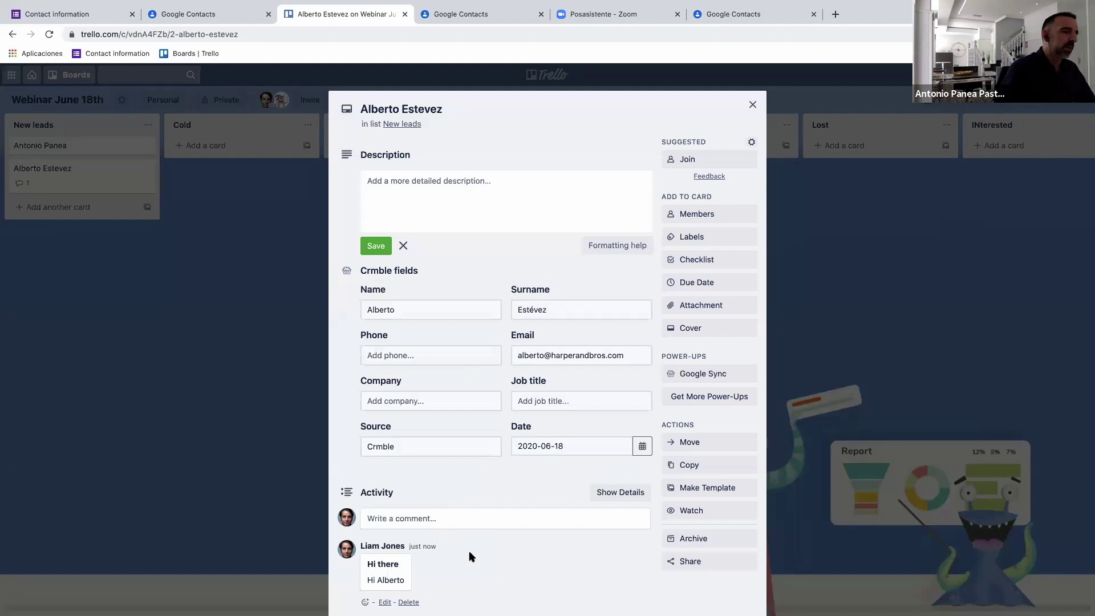
pyautogui.scroll(-2, 468, 557)
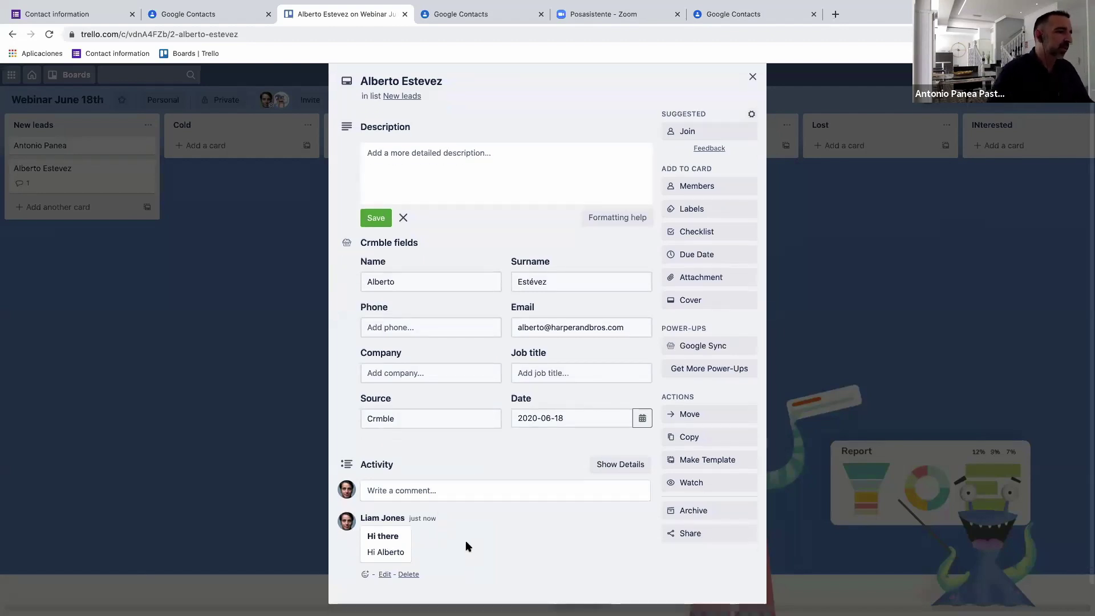
pyautogui.scroll(1, 468, 517)
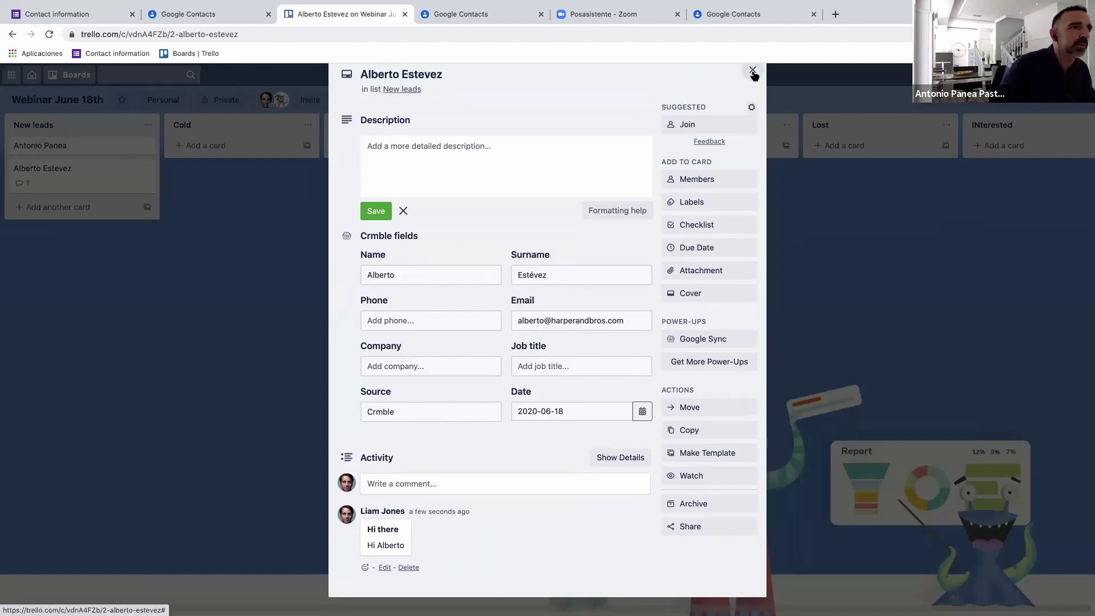
pyautogui.click(166, 178)
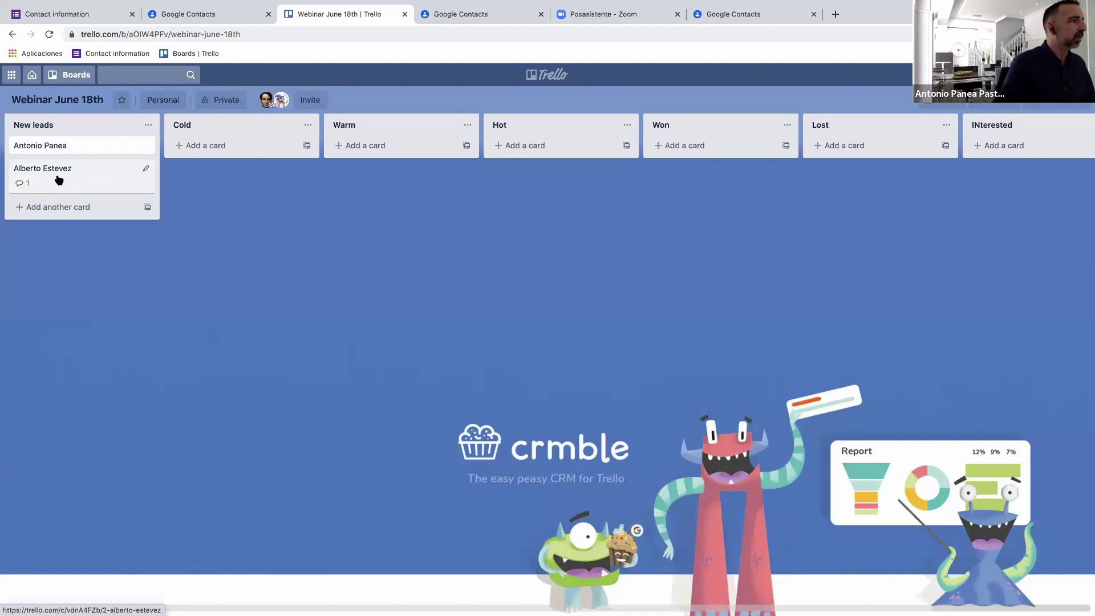
# Drag the lead card from New leads into Warm and confirm it now sits in Warm.
pyautogui.moveTo(68, 178); pyautogui.dragTo(366, 156)
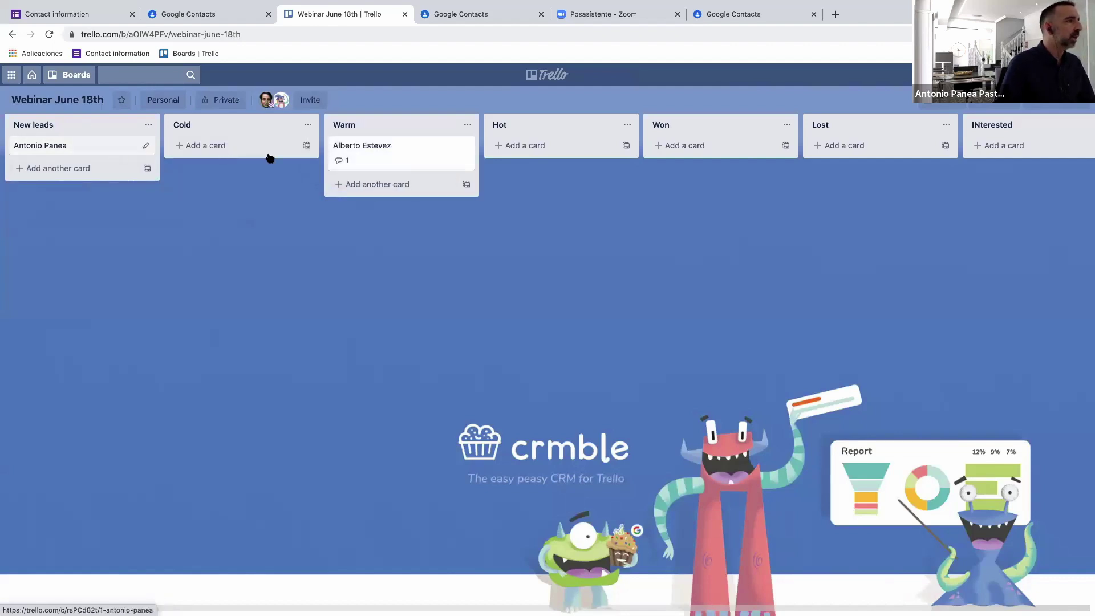
pyautogui.click(397, 164)
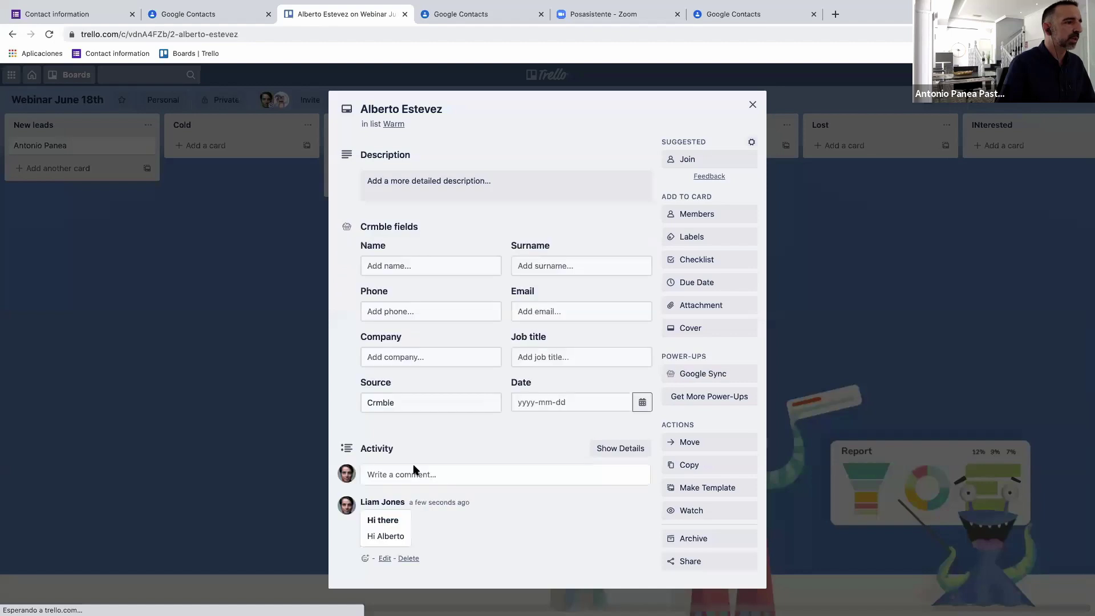
pyautogui.click(750, 107)
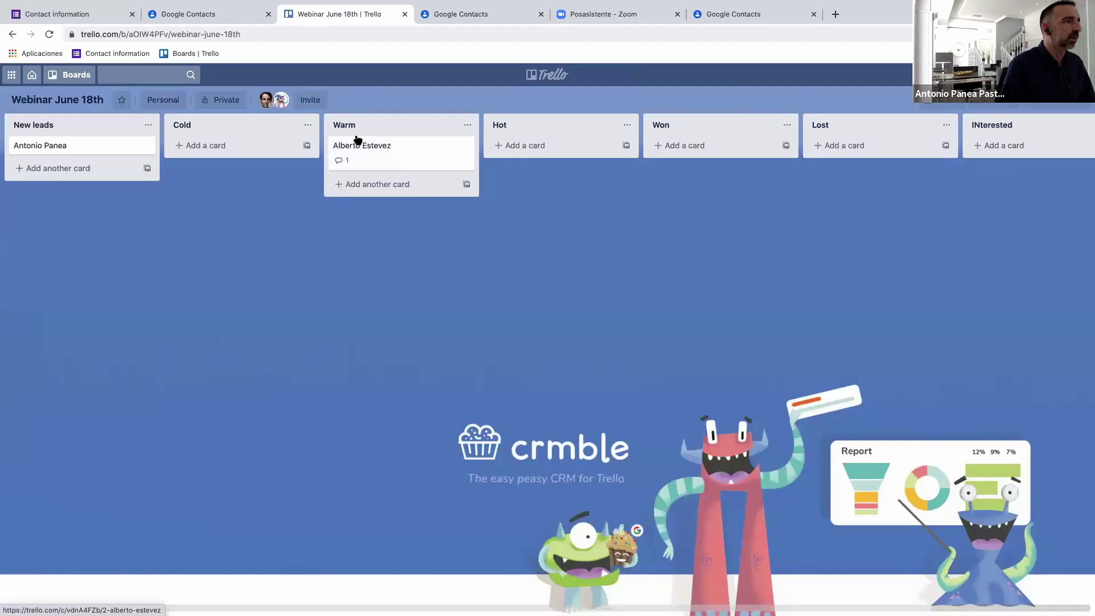
pyautogui.click(991, 105)
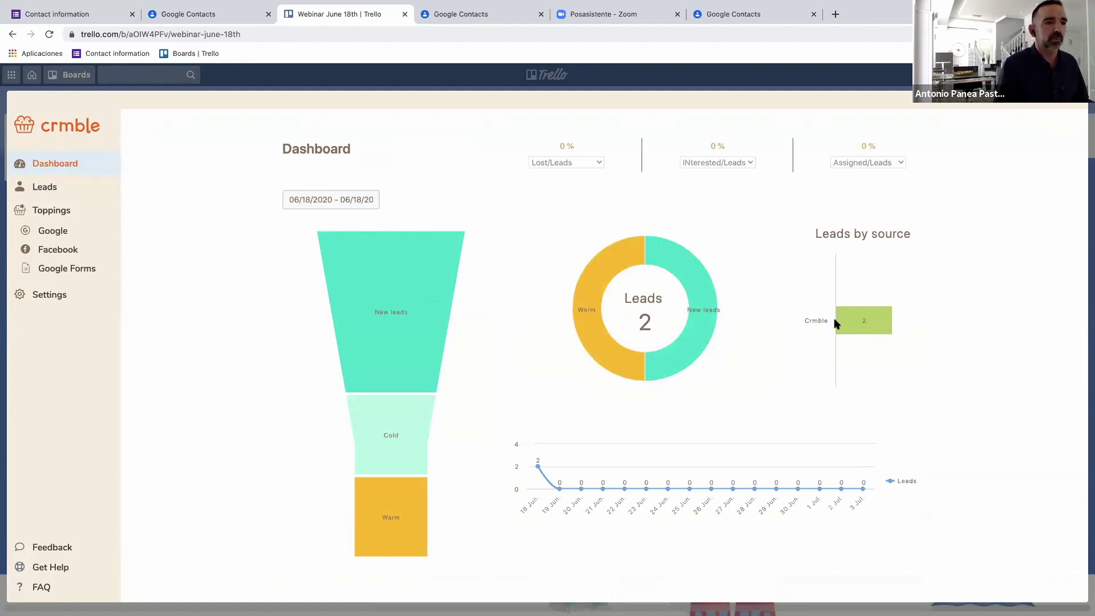
# Set the dashboard stats to New leads/Leads and Warm/Leads, 50% each, then close the dashboard.
pyautogui.moveTo(831, 320)
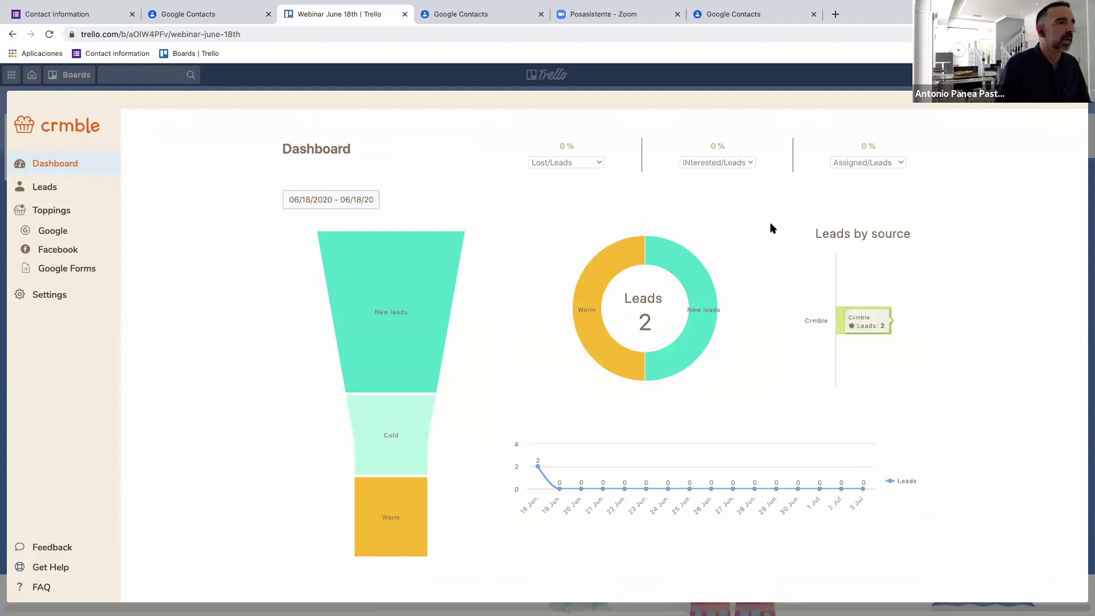
pyautogui.click(575, 164)
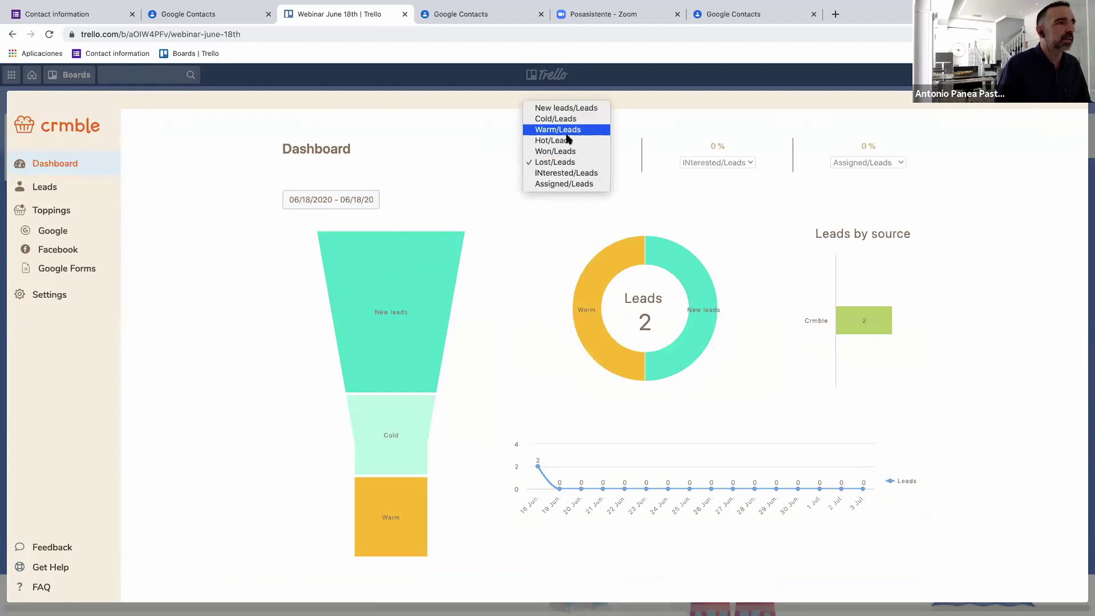
pyautogui.click(565, 151)
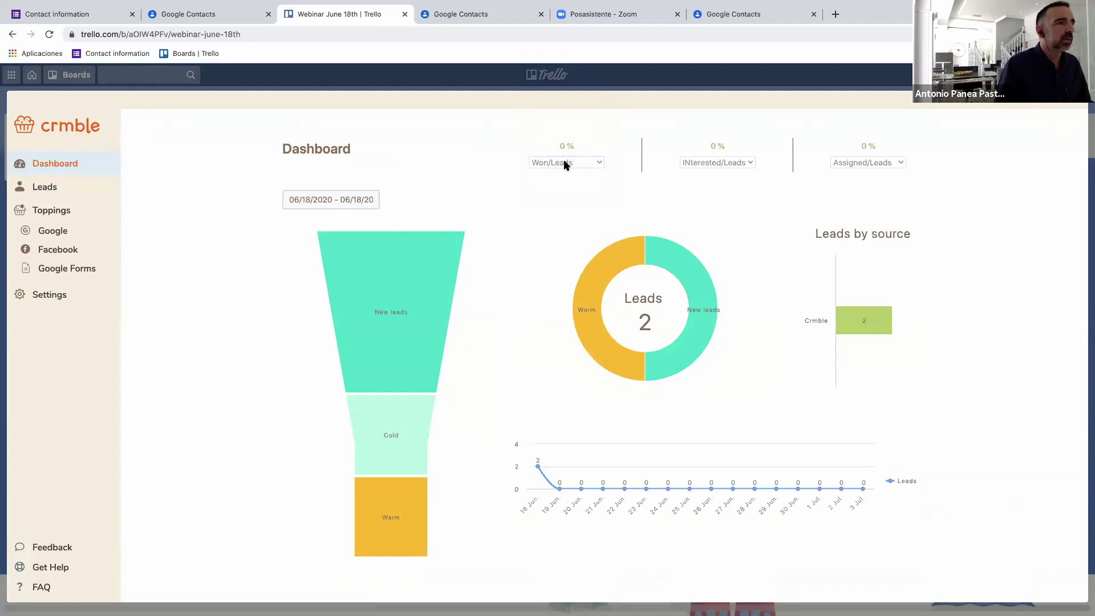
pyautogui.click(565, 164)
pyautogui.click(562, 126)
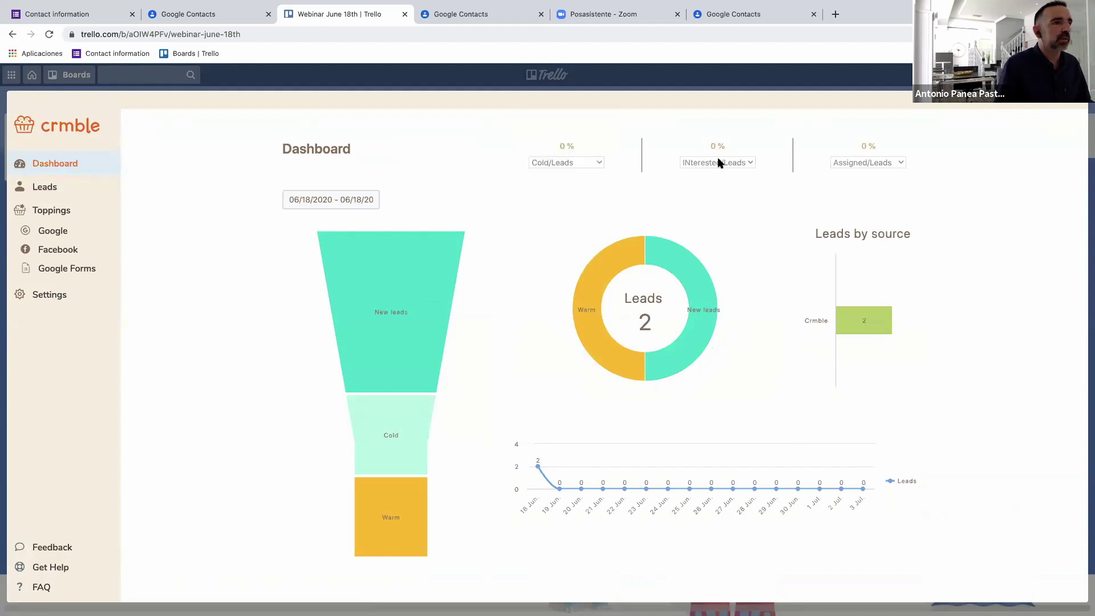
pyautogui.click(718, 165)
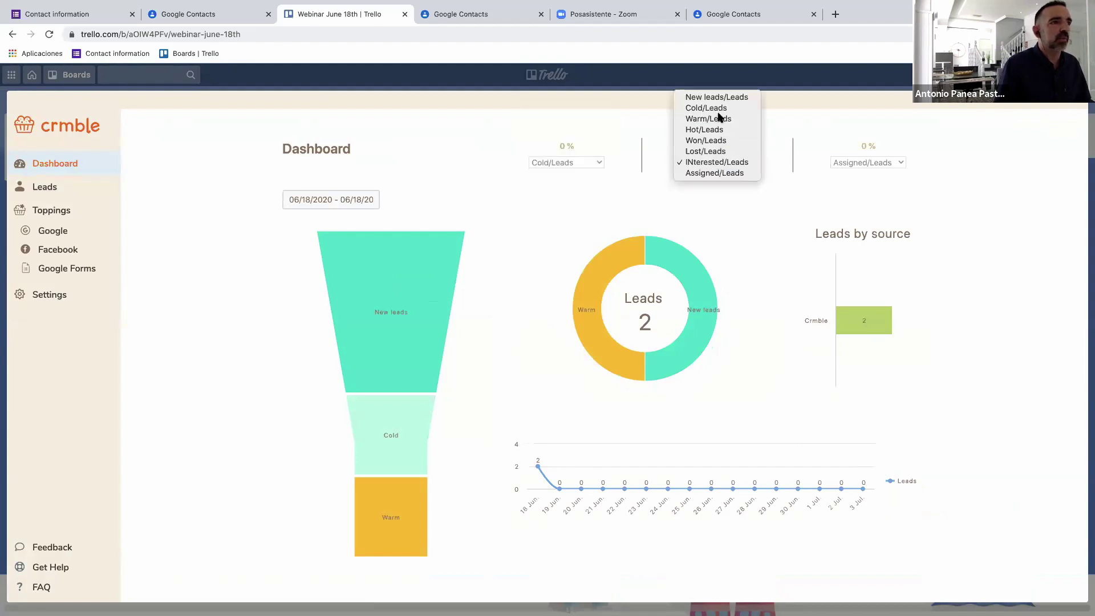
pyautogui.click(719, 119)
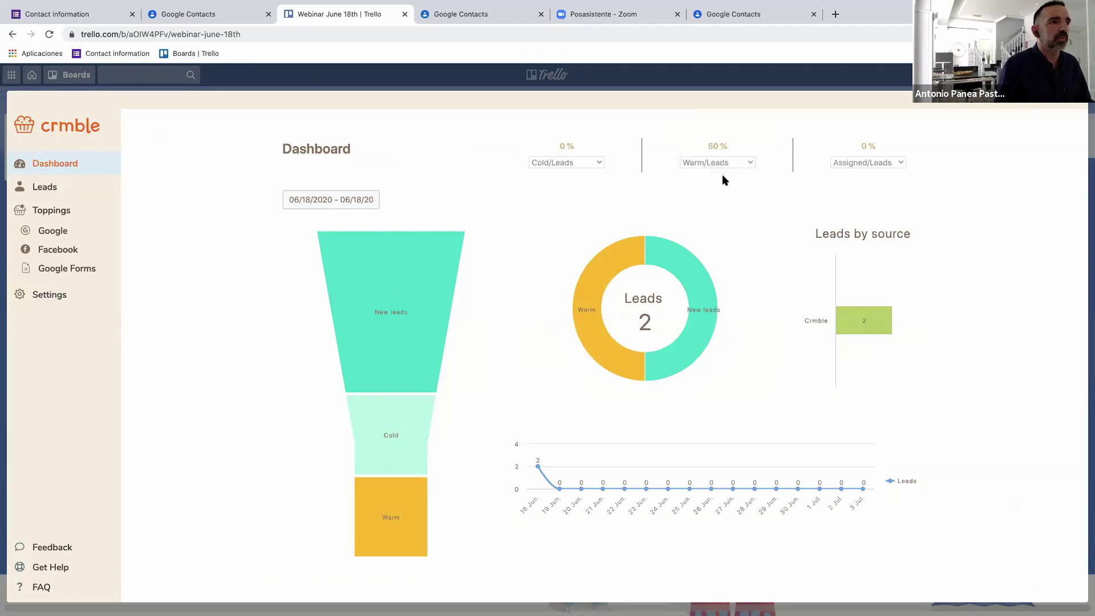
pyautogui.click(546, 165)
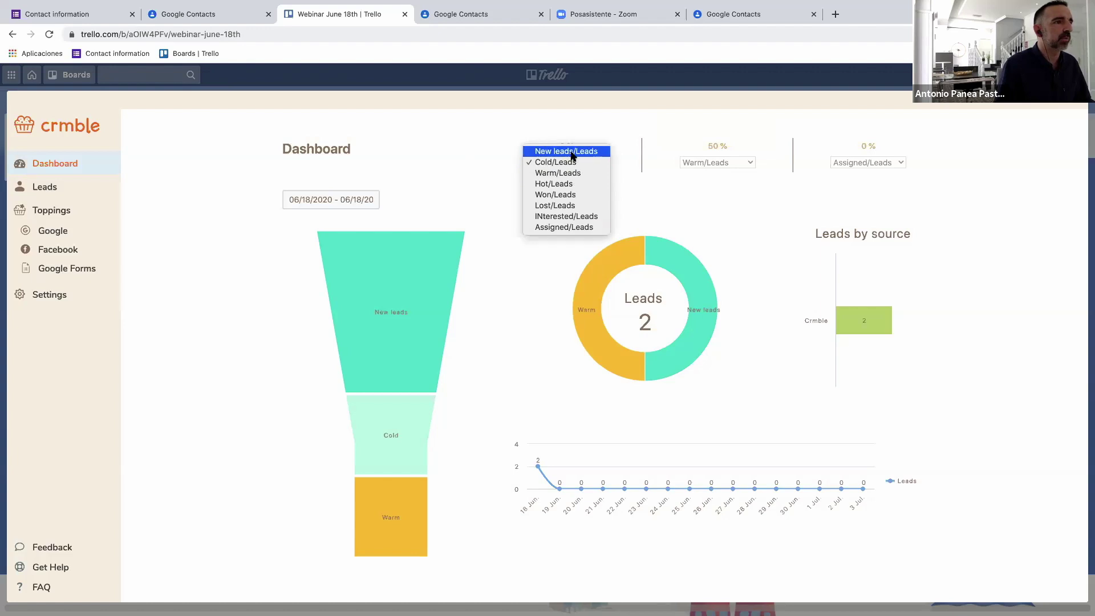
pyautogui.click(571, 152)
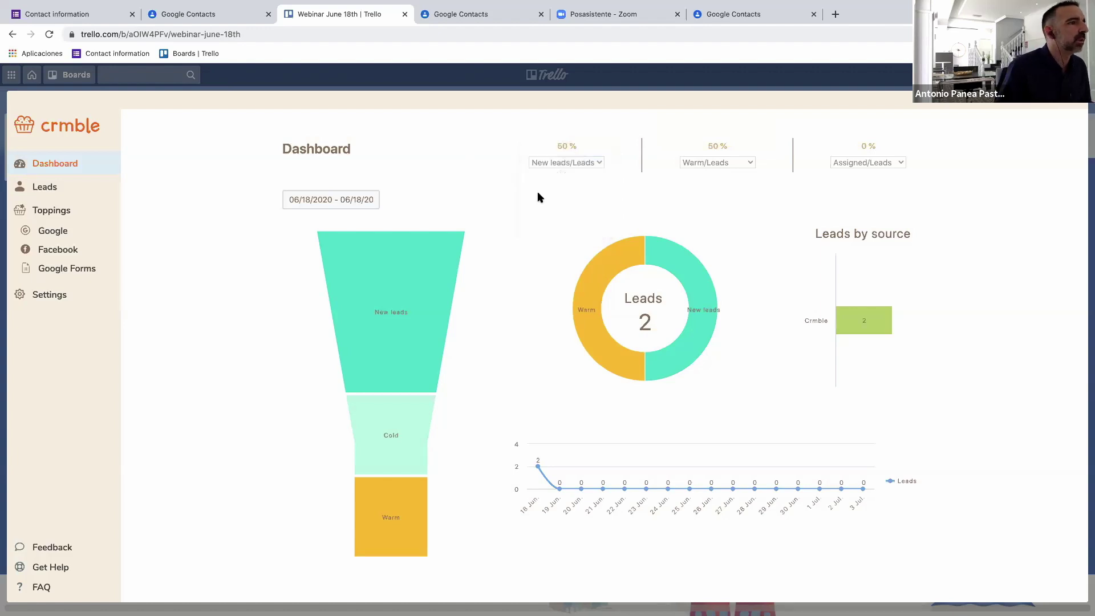
pyautogui.click(305, 208)
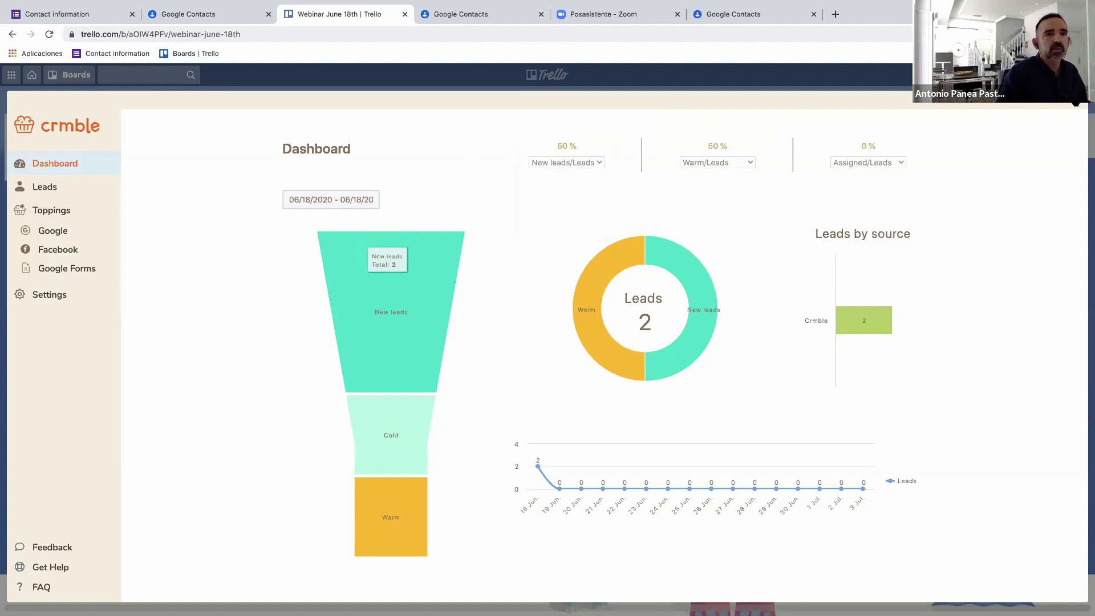
pyautogui.press('Escape')
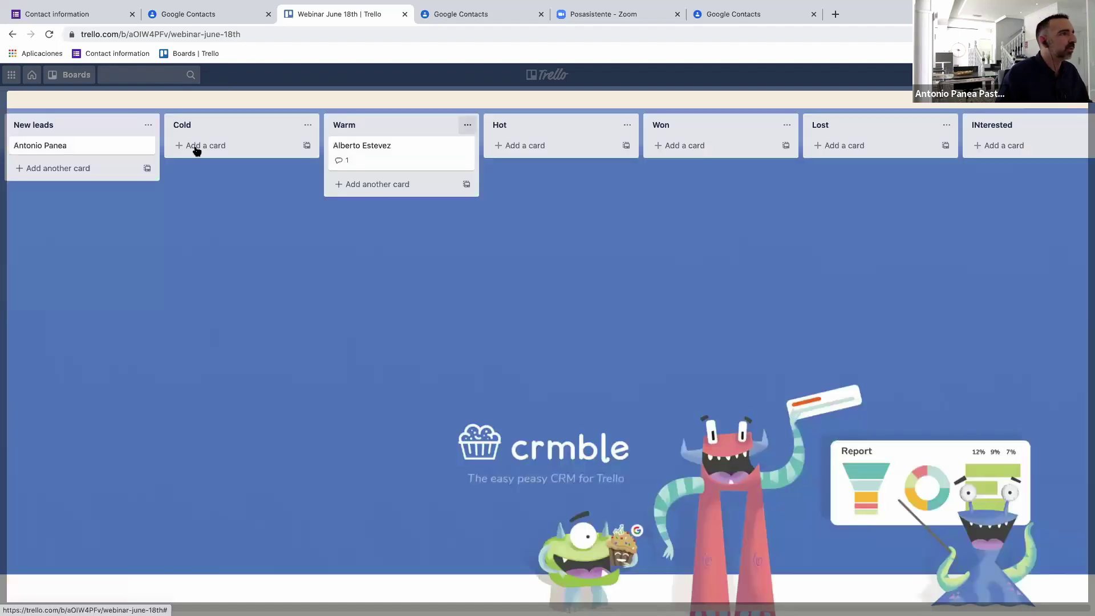
# Change the first lead card's date to June 1, 2020 using its calendar.
pyautogui.click(112, 150)
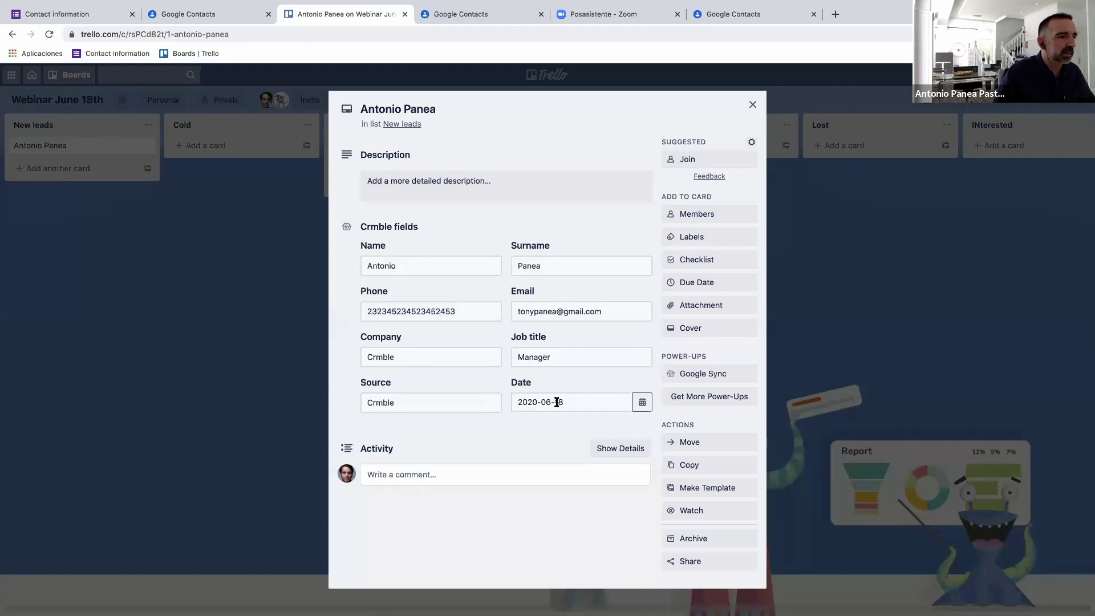
pyautogui.click(641, 402)
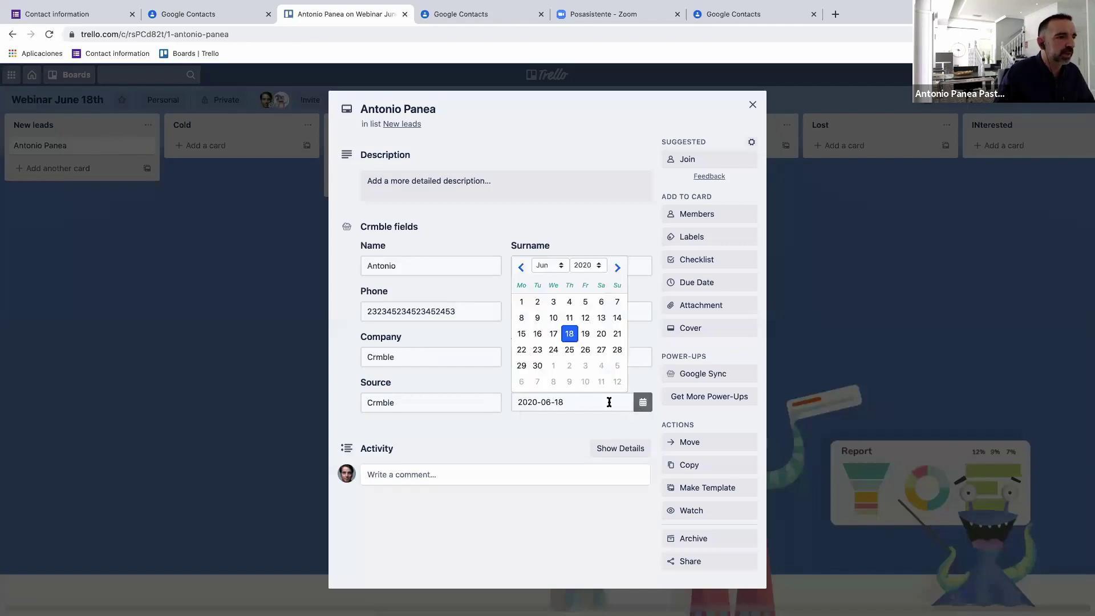
pyautogui.click(521, 304)
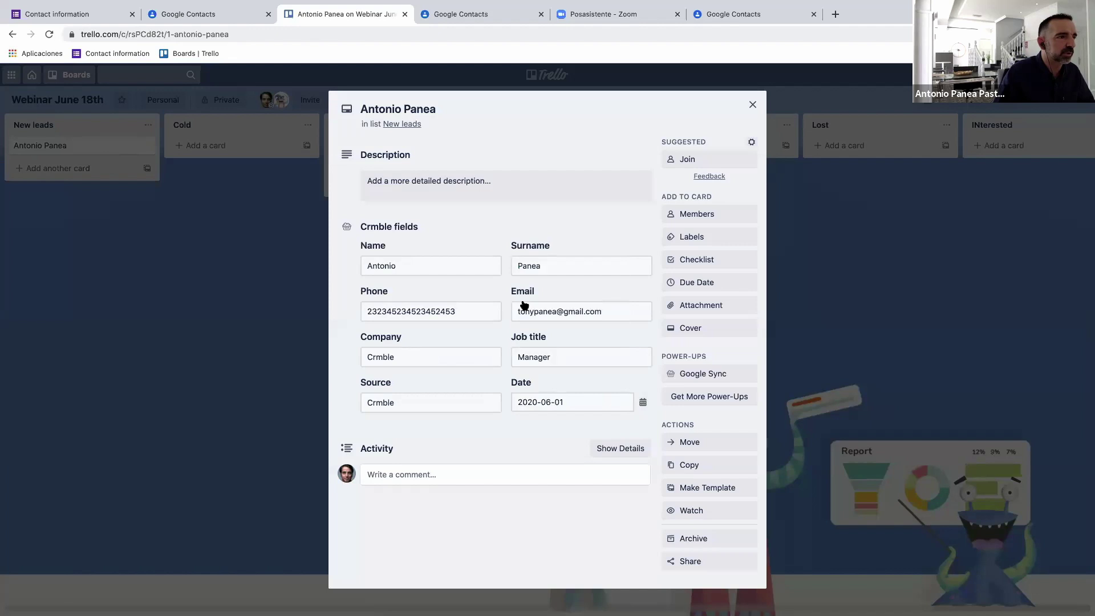
pyautogui.click(753, 105)
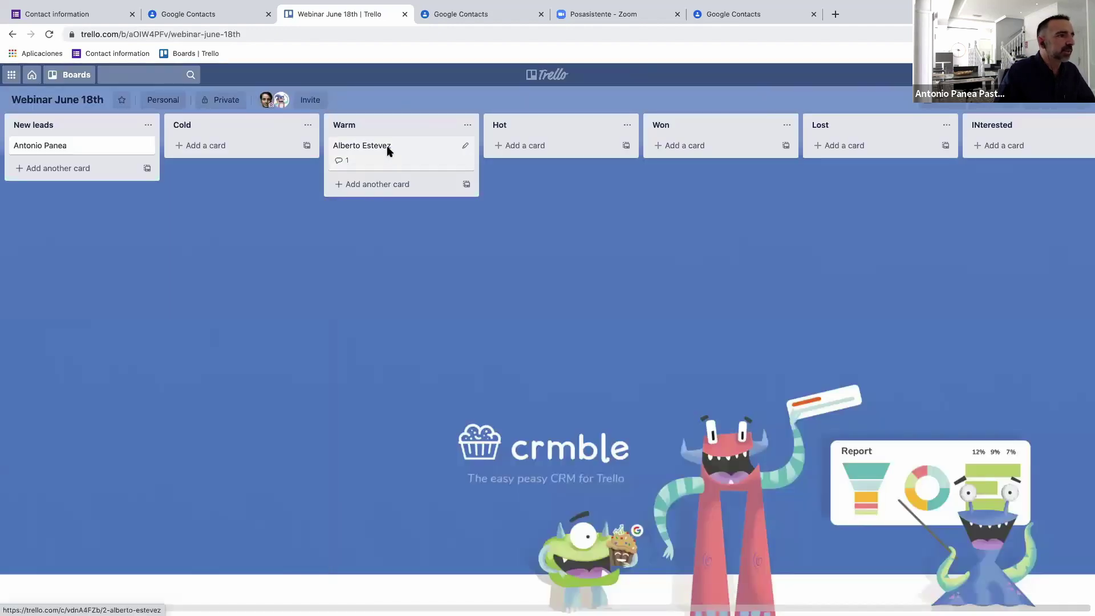
# Review the second lead's card, then bring up the Crmble dashboard.
pyautogui.click(388, 151)
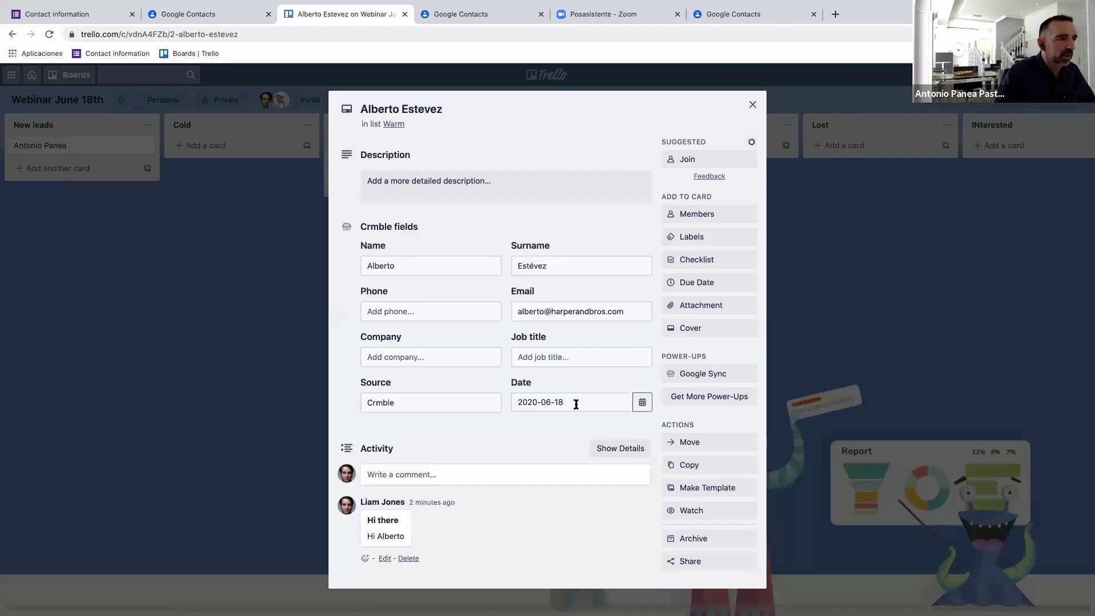
pyautogui.click(751, 106)
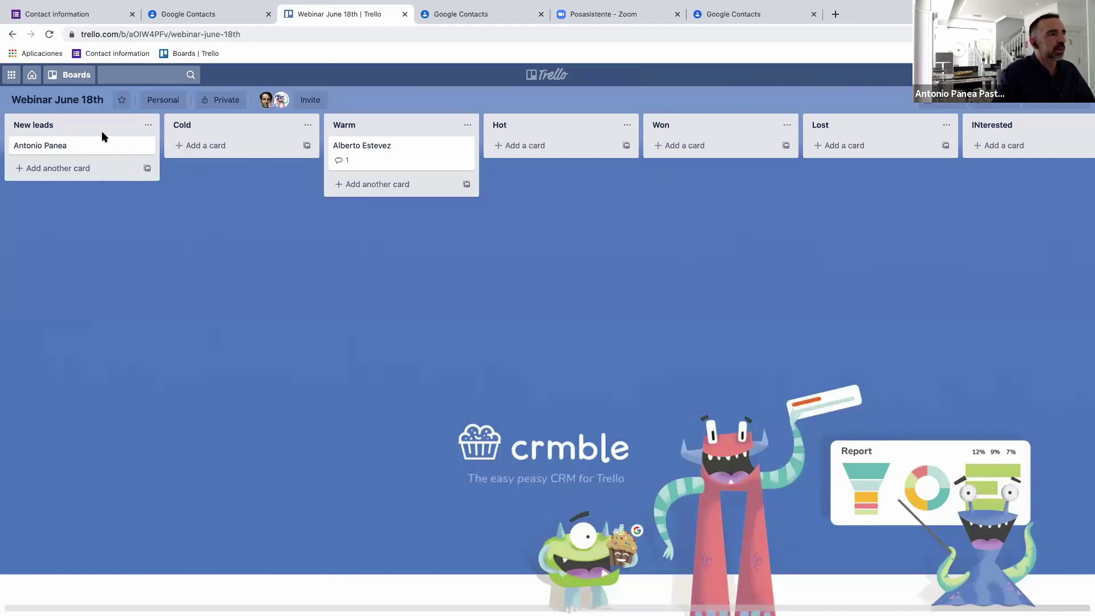
pyautogui.click(1064, 129)
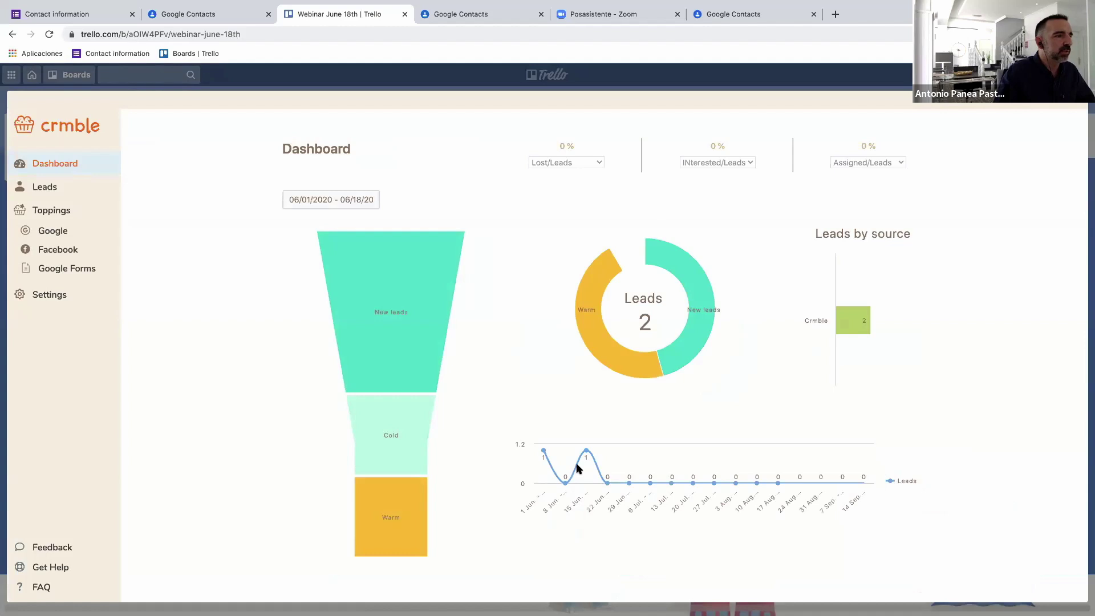
# Check the dashboard date range of 06/01/2020–06/18/20 in its calendar, then close the picker.
pyautogui.click(339, 199)
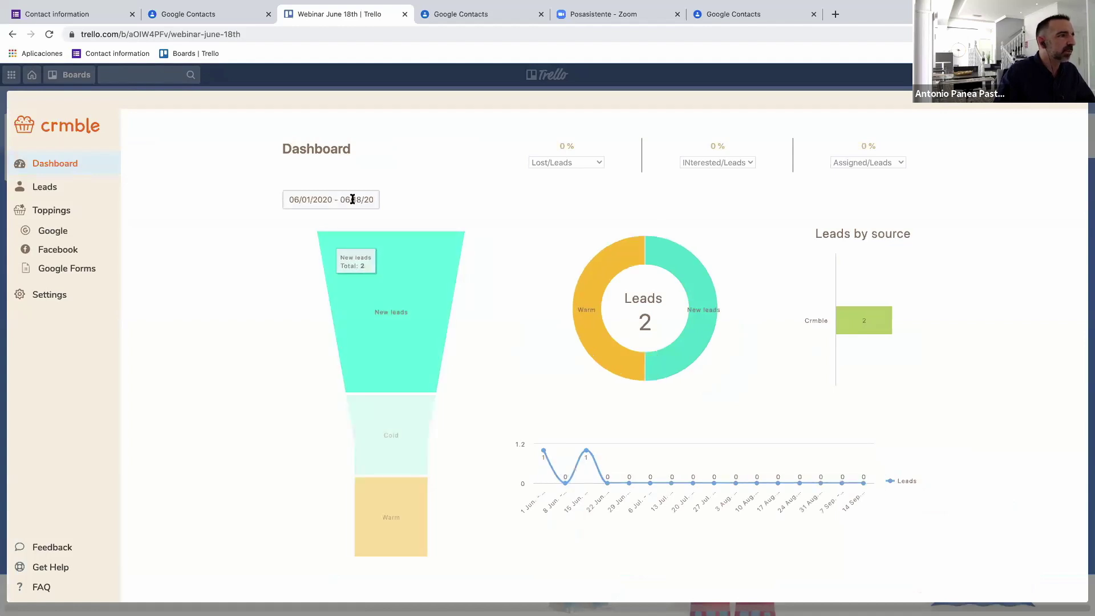
pyautogui.click(365, 199)
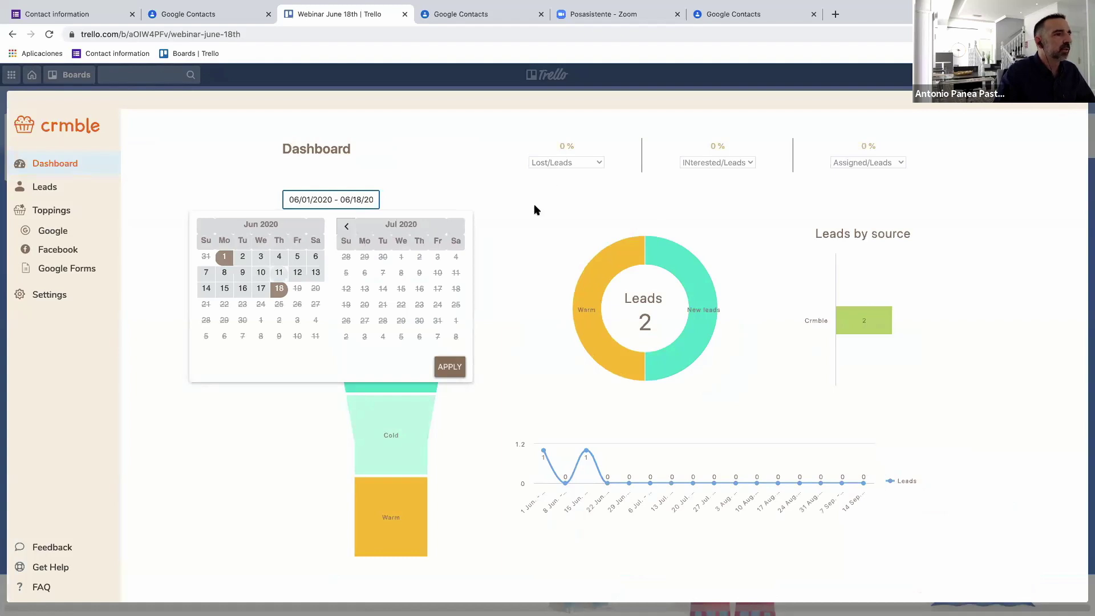
pyautogui.click(442, 176)
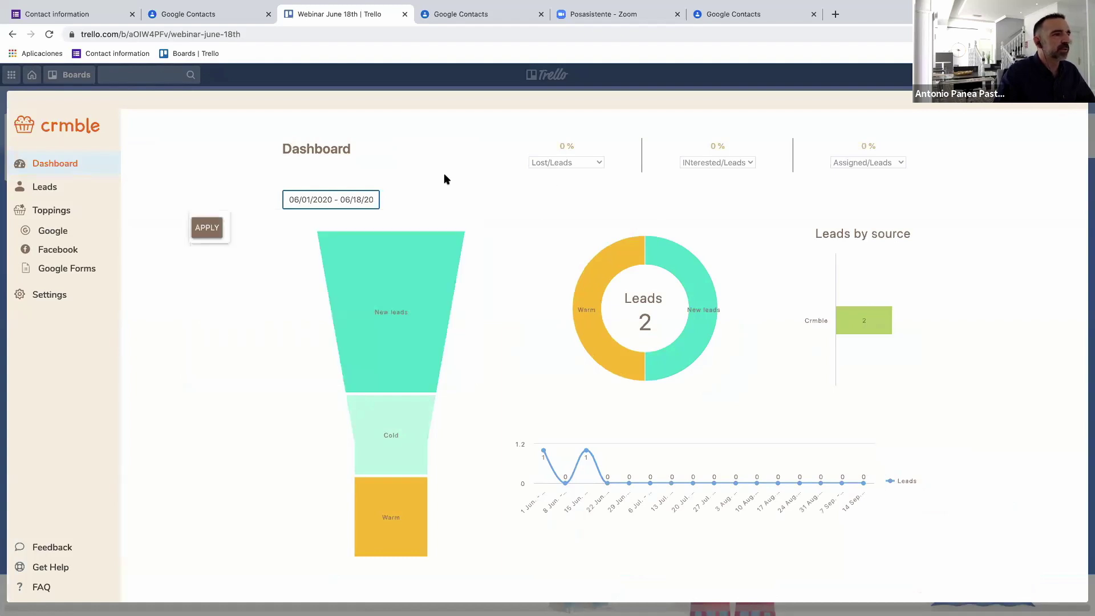
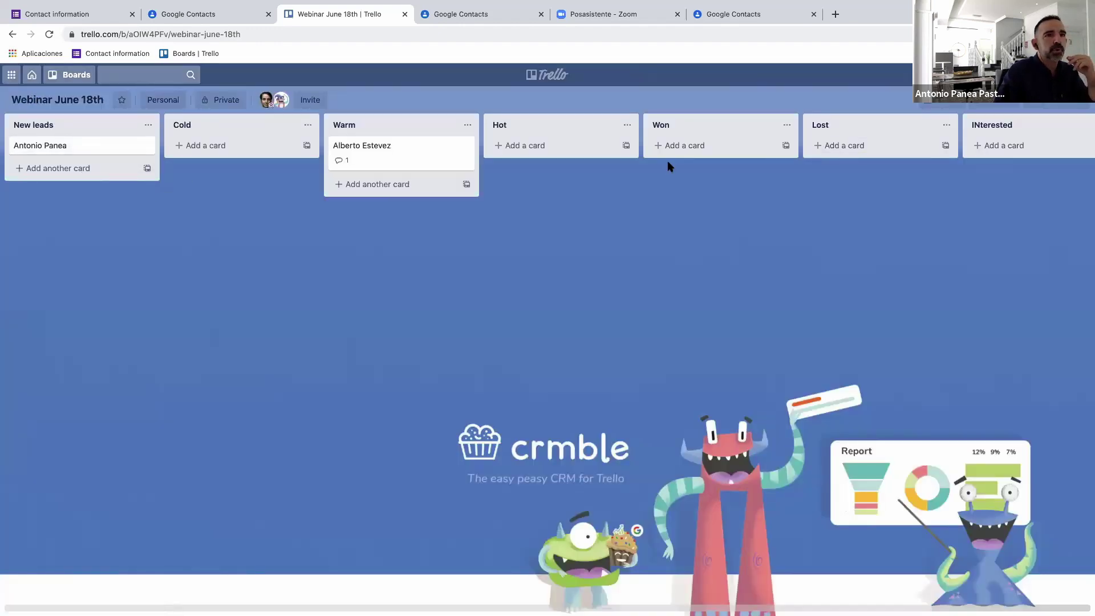
# Open the Crmble dashboard for the Webinar June 18th board after reviewing its two lead cards.
pyautogui.click(992, 103)
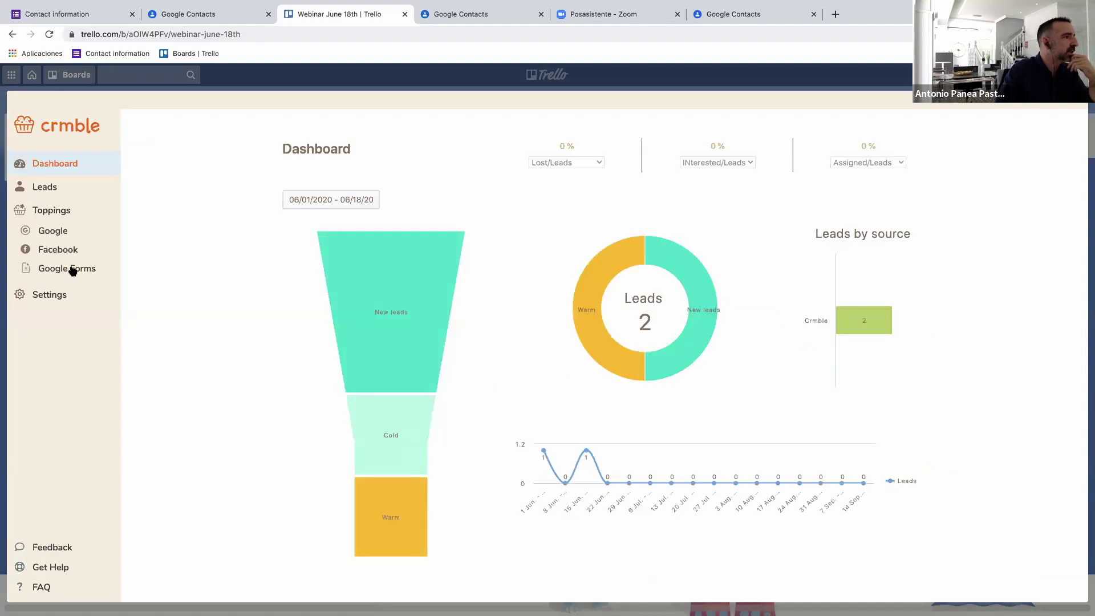
# Start adding a new Google Forms lead source under Toppings.
pyautogui.click(73, 269)
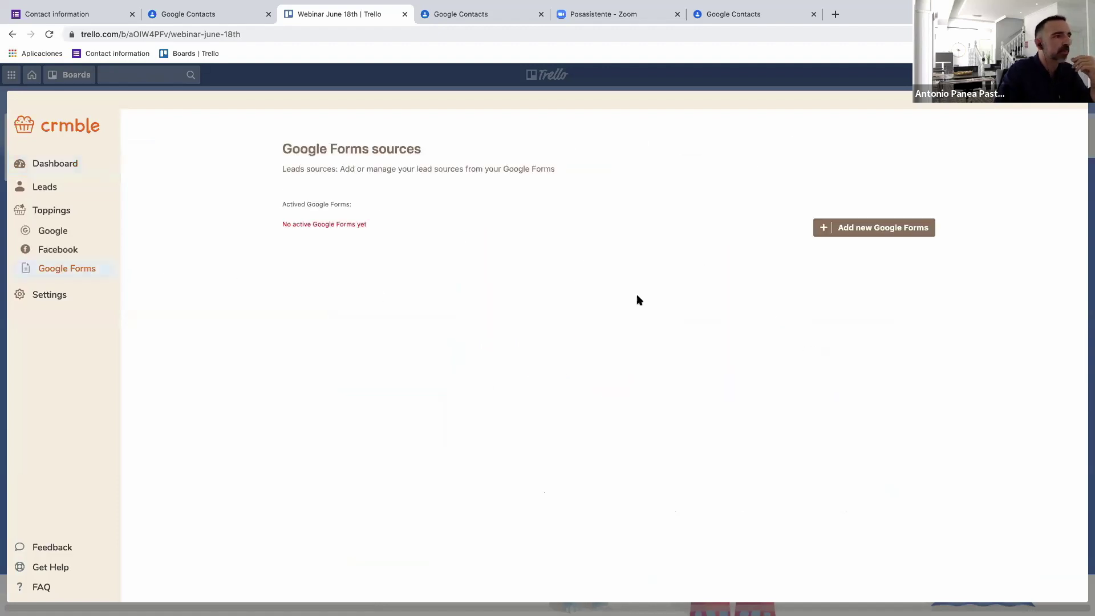
pyautogui.click(852, 233)
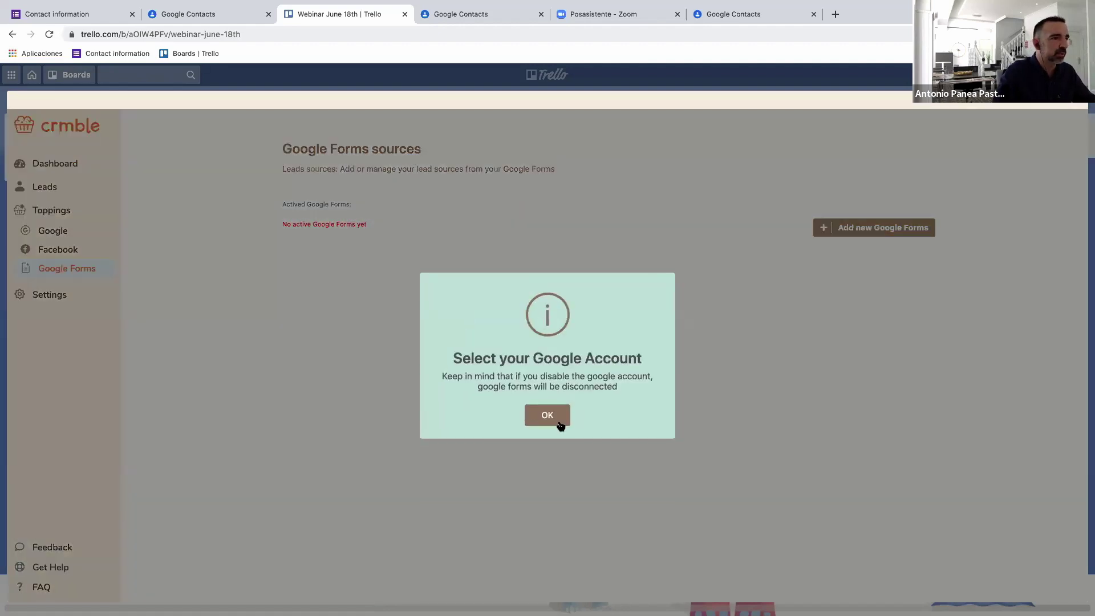
pyautogui.click(556, 419)
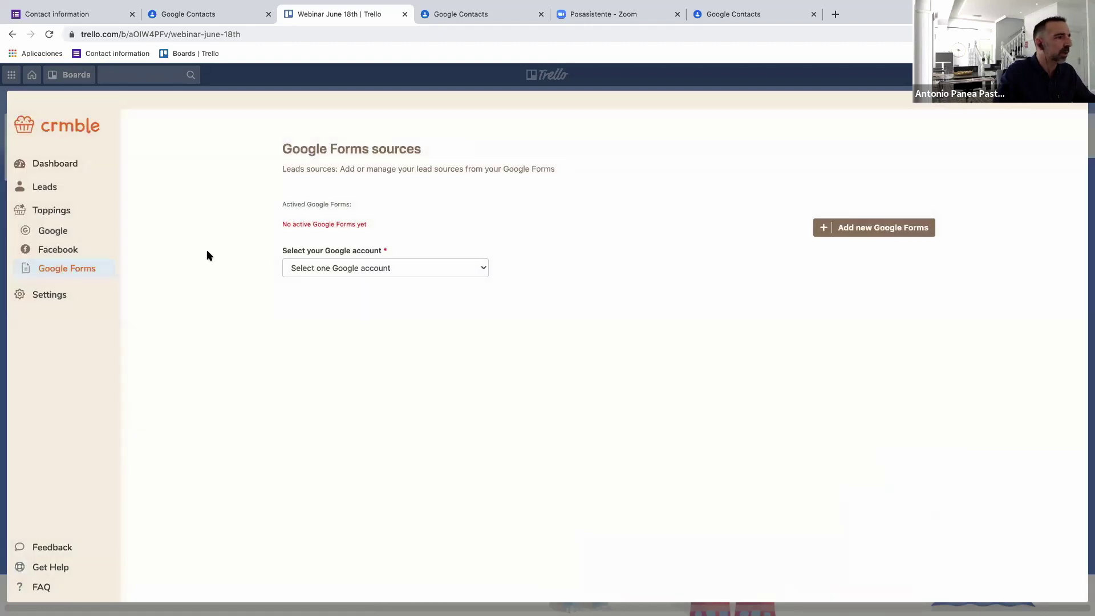
# Choose the connected Google account, the Contact Information (Responses) spreadsheet and the Form responses 1 sheet.
pyautogui.click(321, 274)
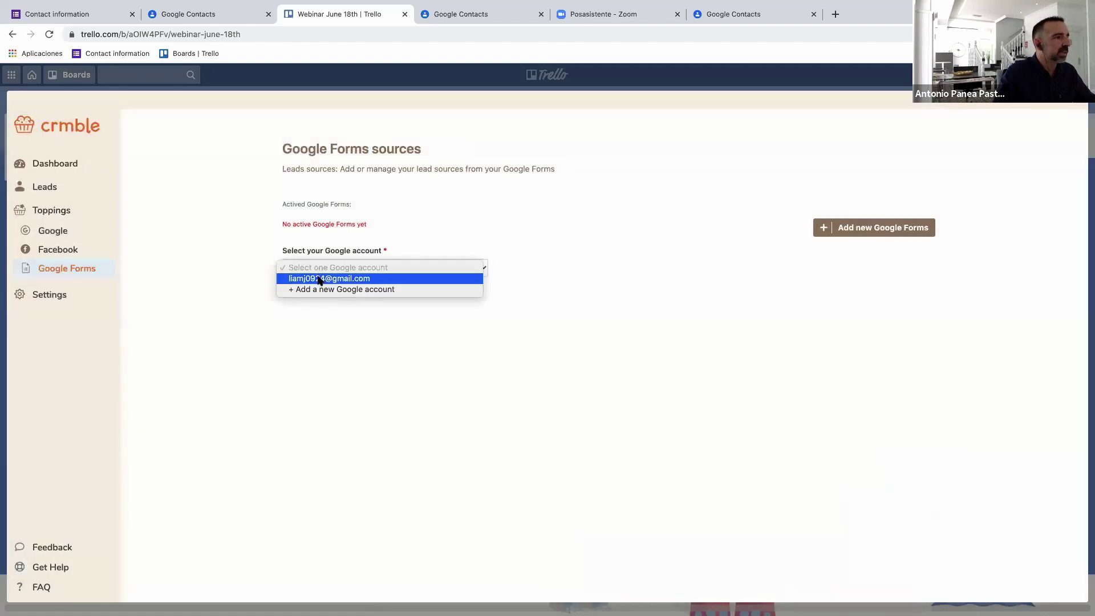
pyautogui.click(320, 278)
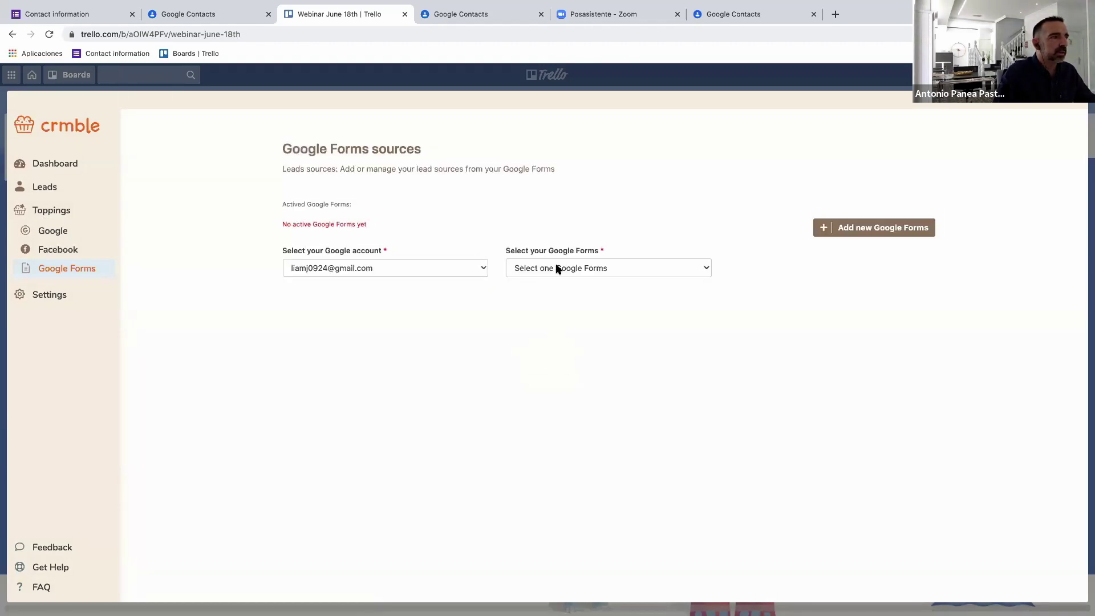
pyautogui.click(558, 269)
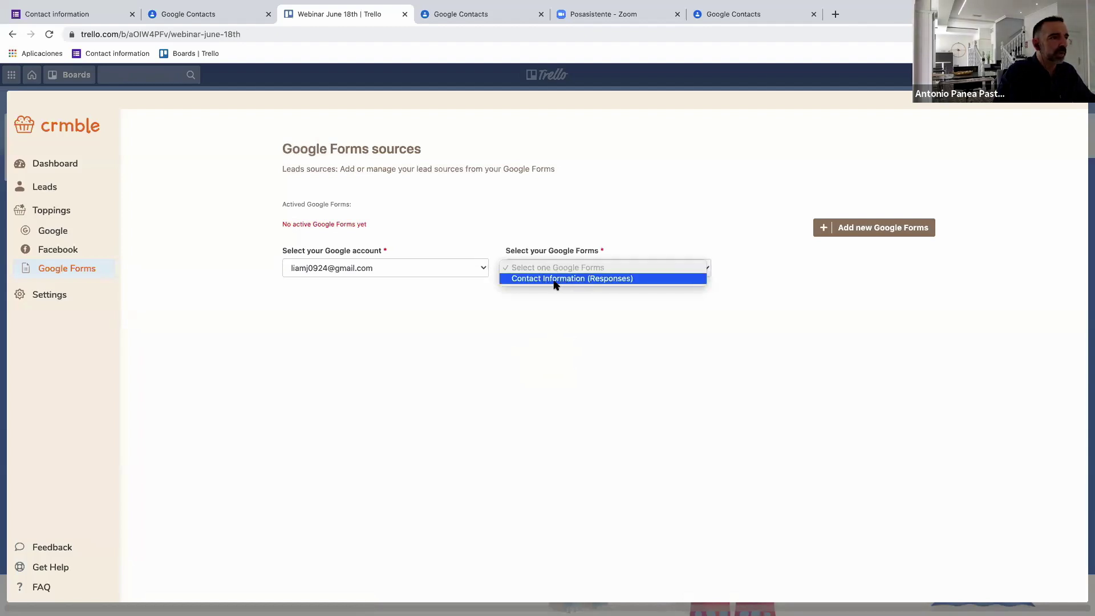
pyautogui.click(561, 279)
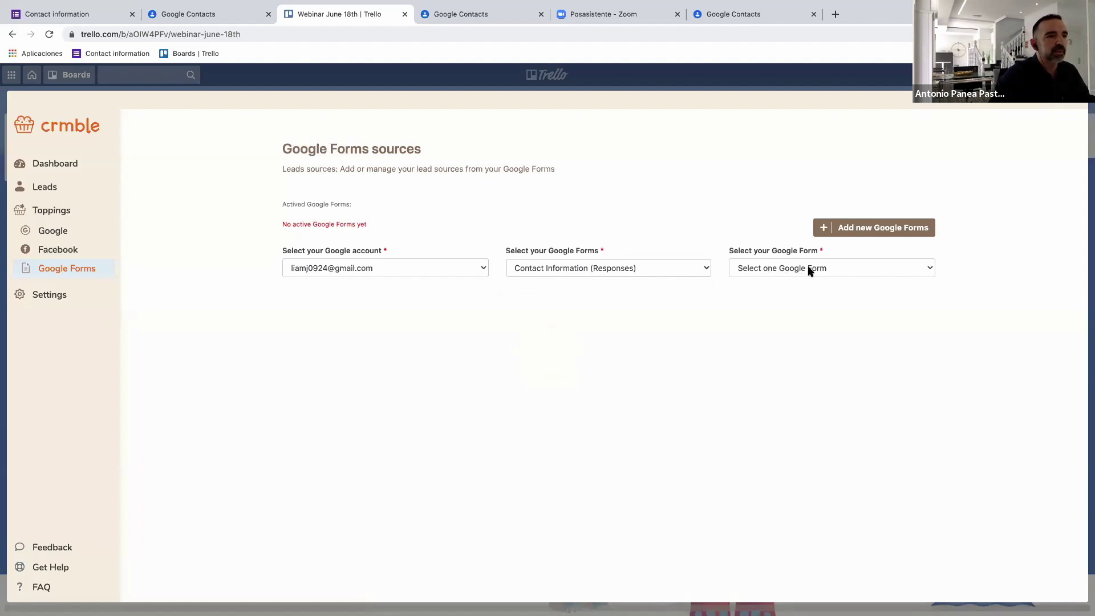
pyautogui.click(810, 269)
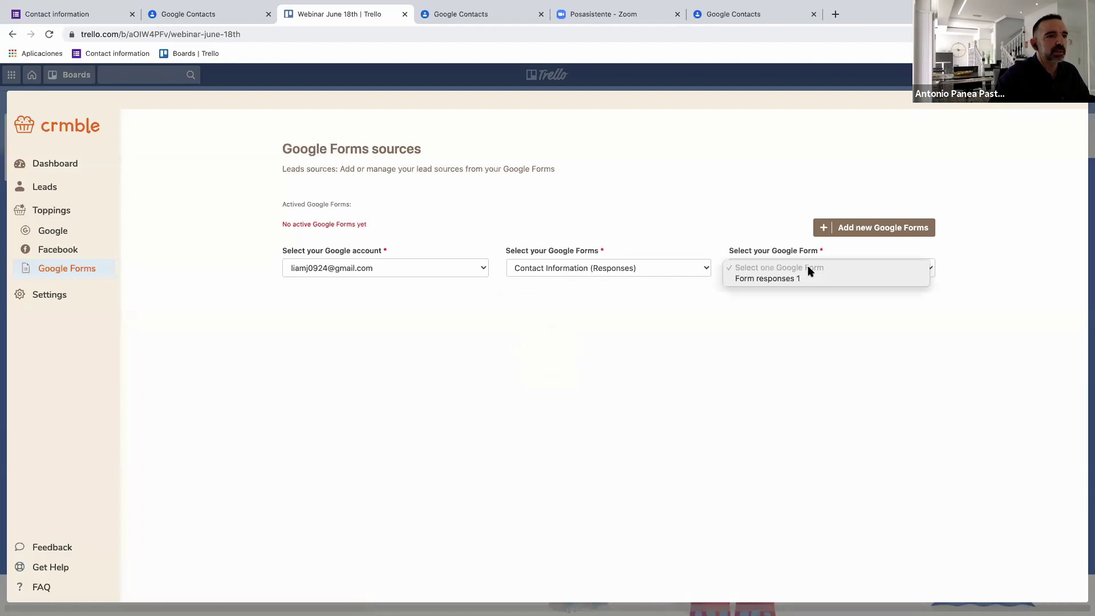
pyautogui.click(779, 280)
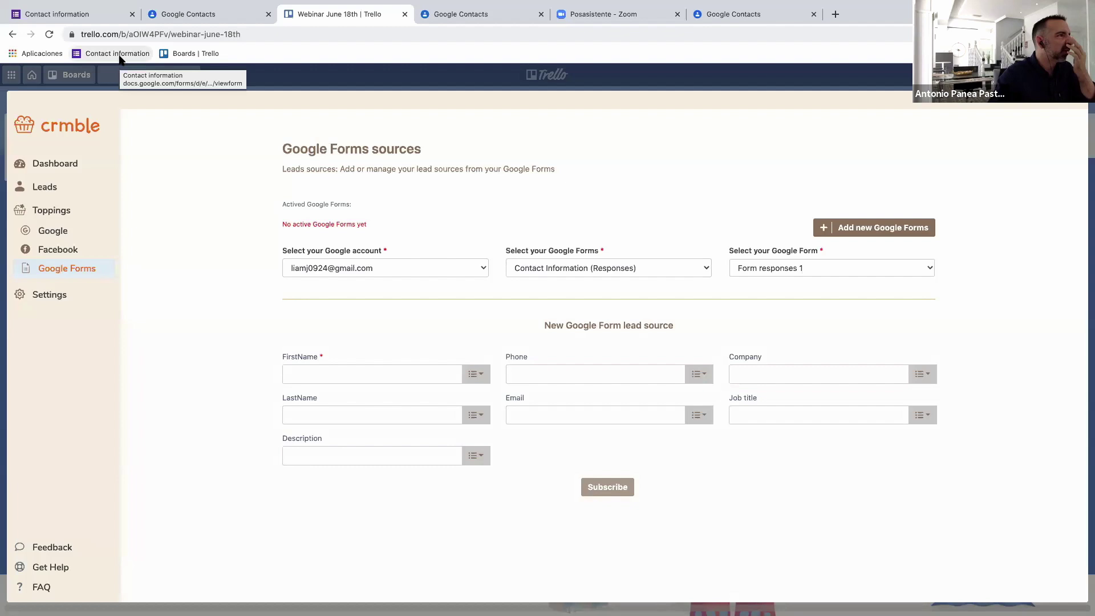
# Map FirstName to Name, LastName to Surname, Phone to Phone number, and Company to Company.
pyautogui.click(475, 376)
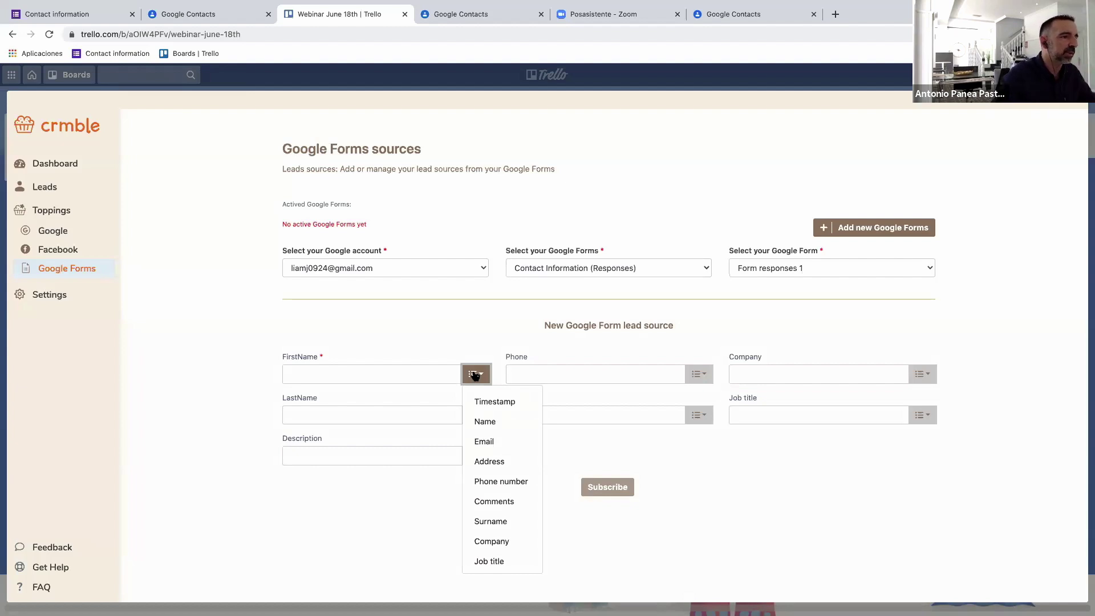
pyautogui.click(492, 423)
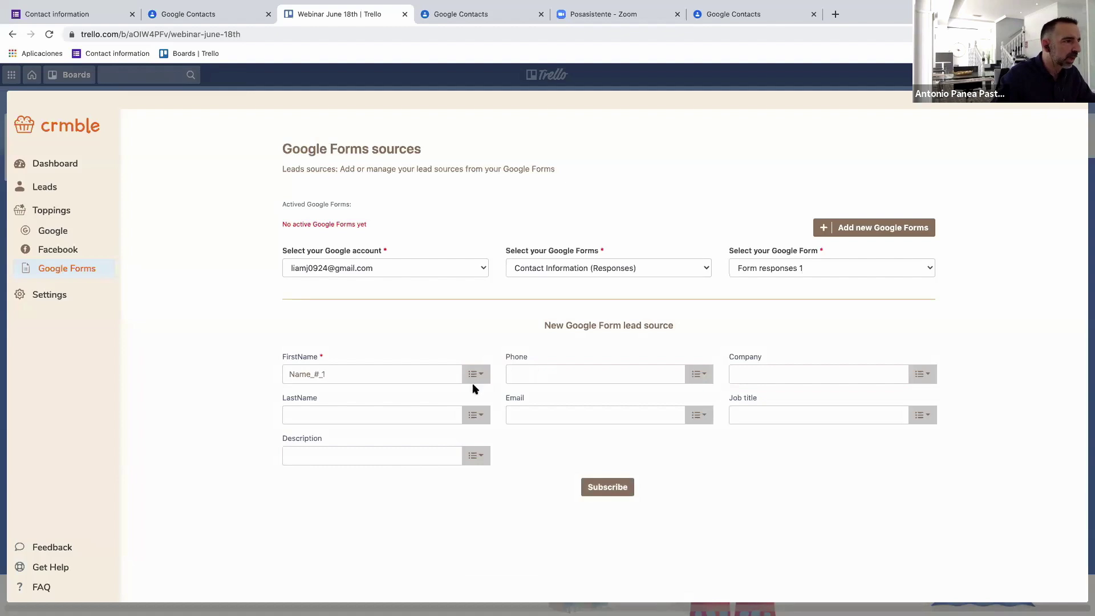
pyautogui.click(473, 415)
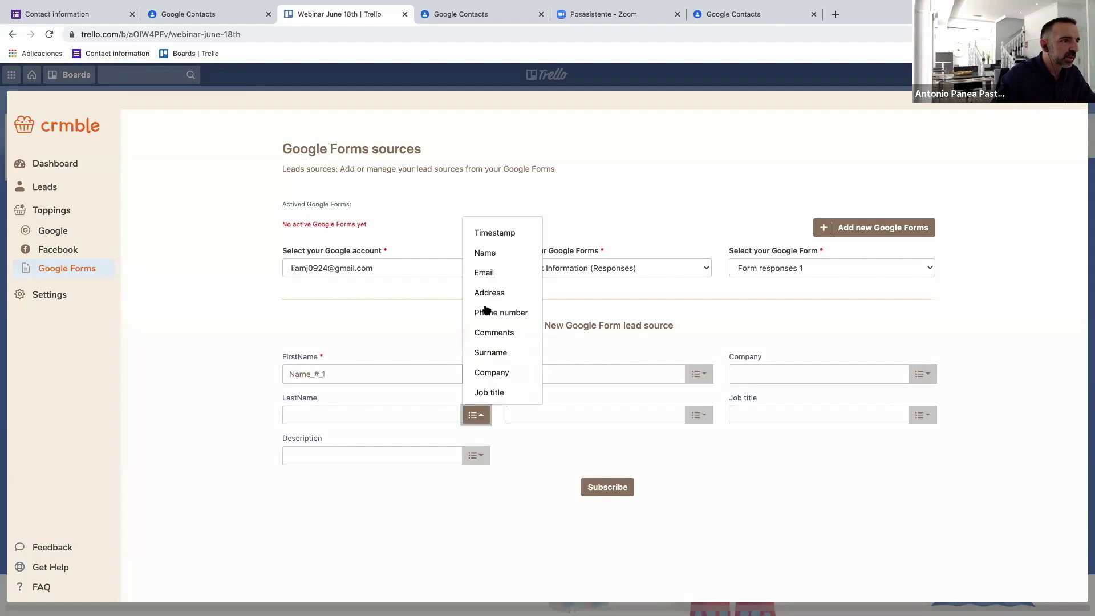
pyautogui.click(486, 354)
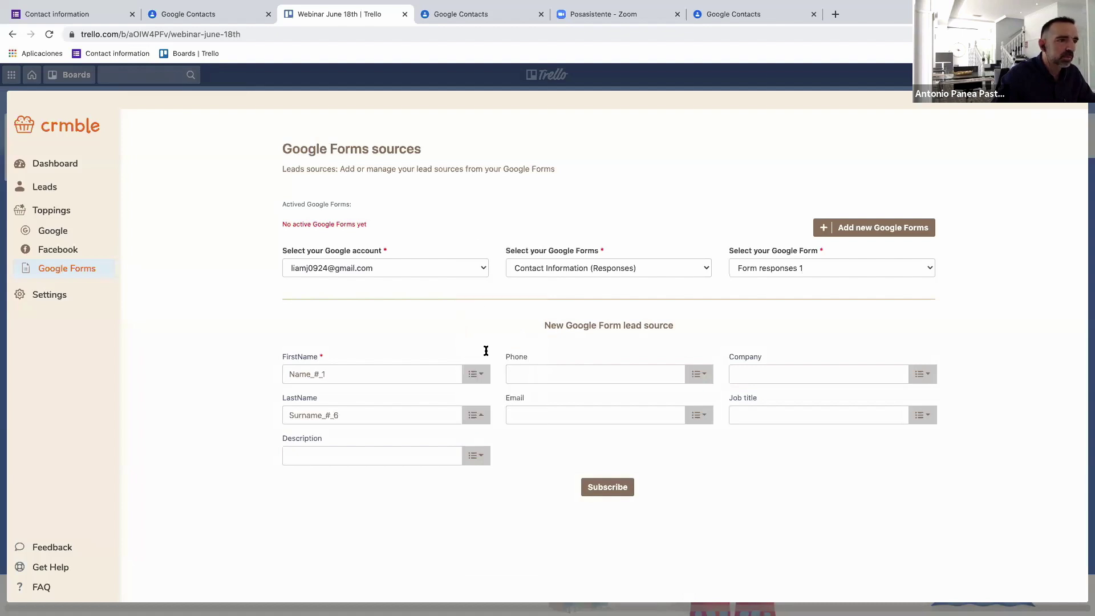
pyautogui.click(693, 376)
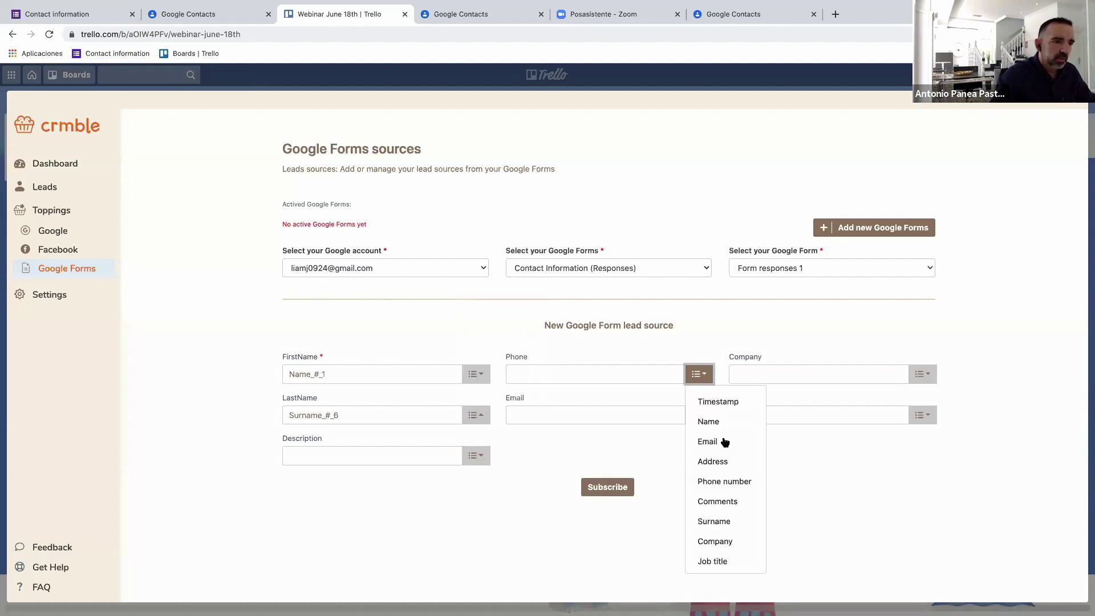
pyautogui.click(724, 484)
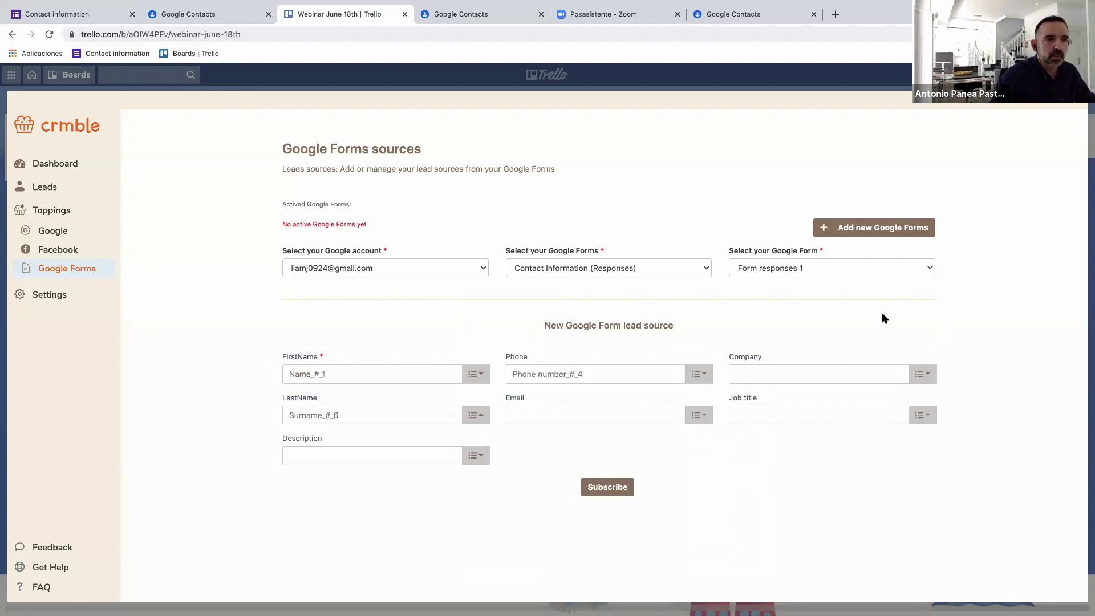
pyautogui.click(919, 377)
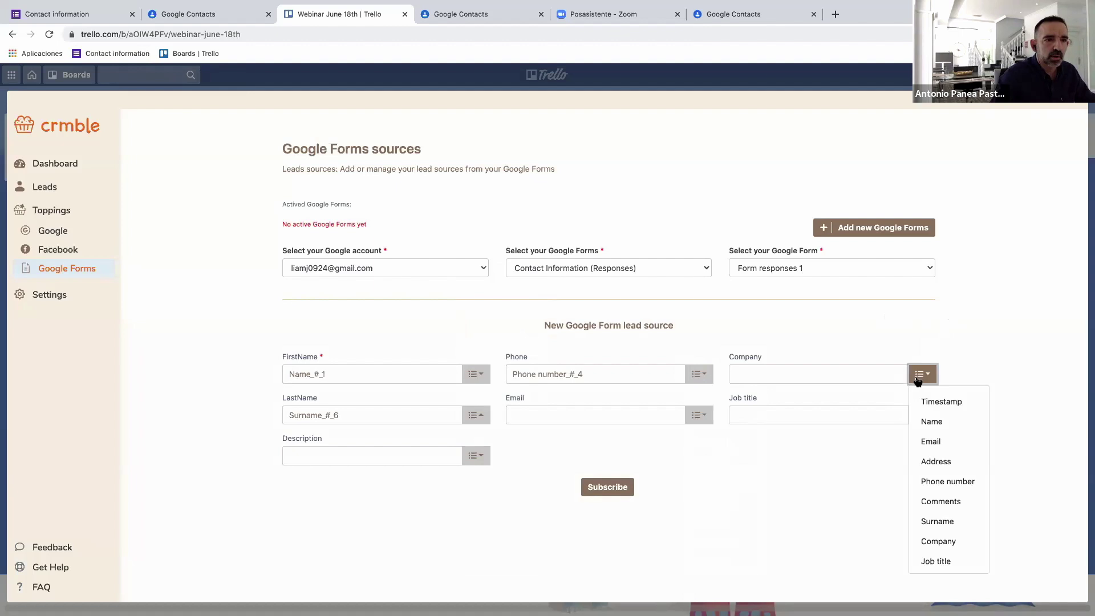
pyautogui.click(936, 541)
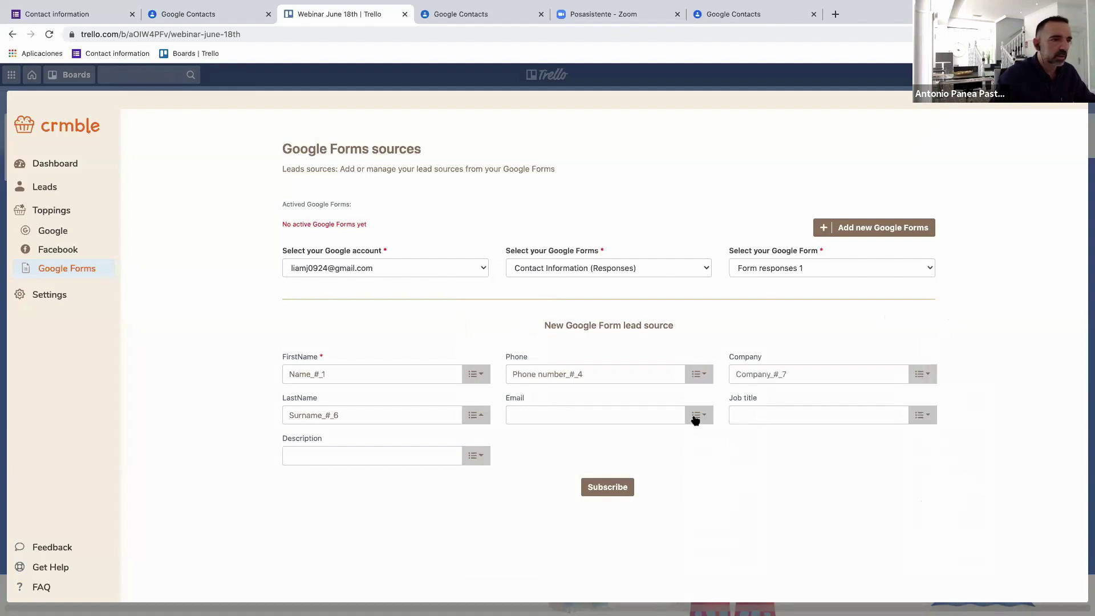
# Map Email, Job title, and Description to Comments, then subscribe the new lead source.
pyautogui.click(696, 418)
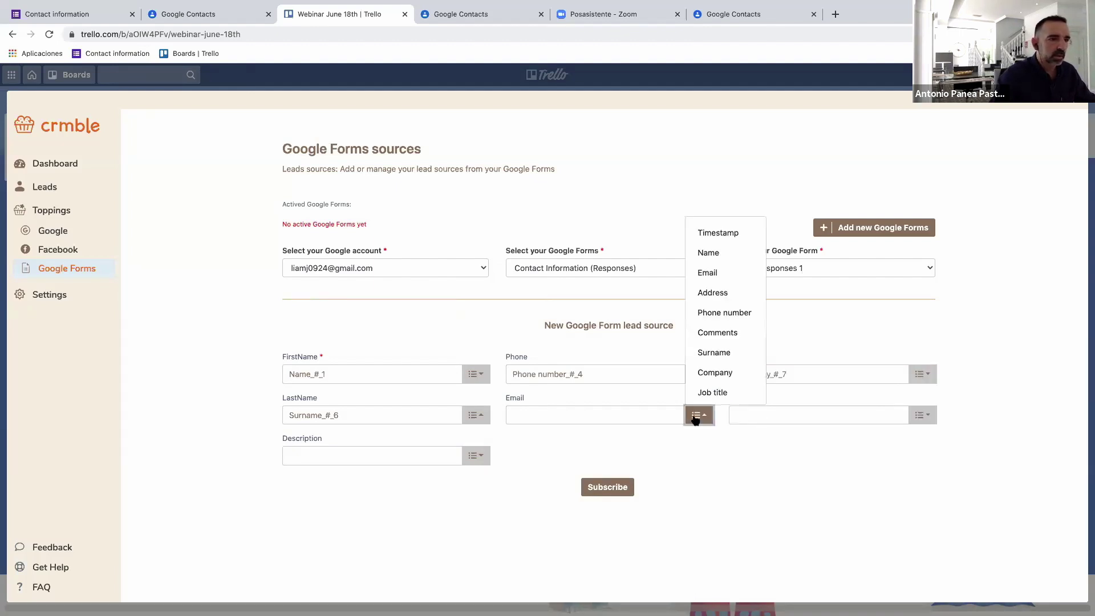
pyautogui.click(712, 274)
pyautogui.click(915, 416)
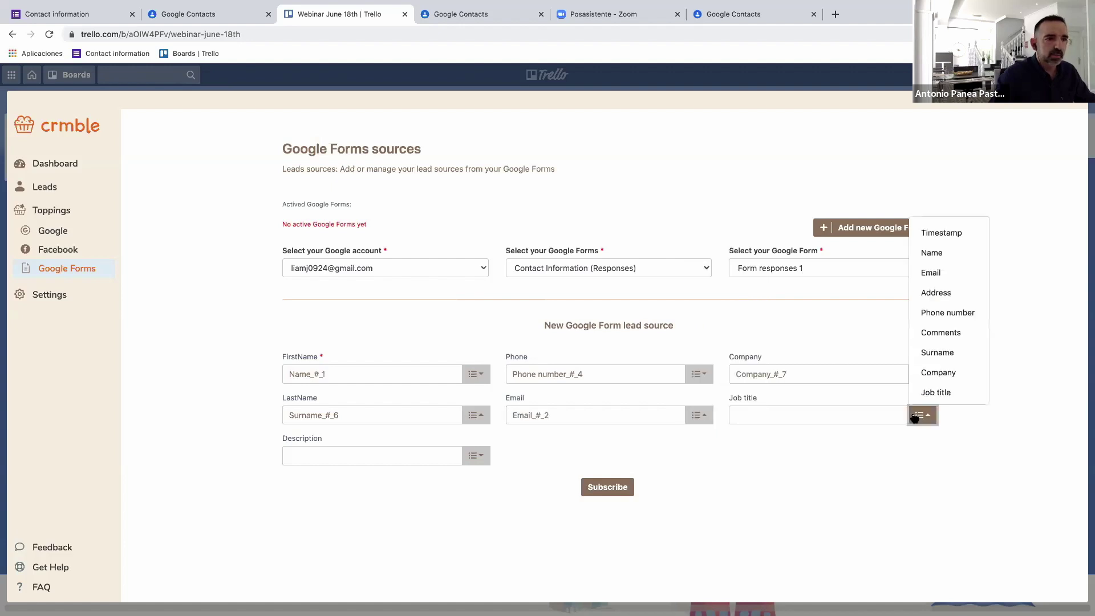
pyautogui.click(934, 393)
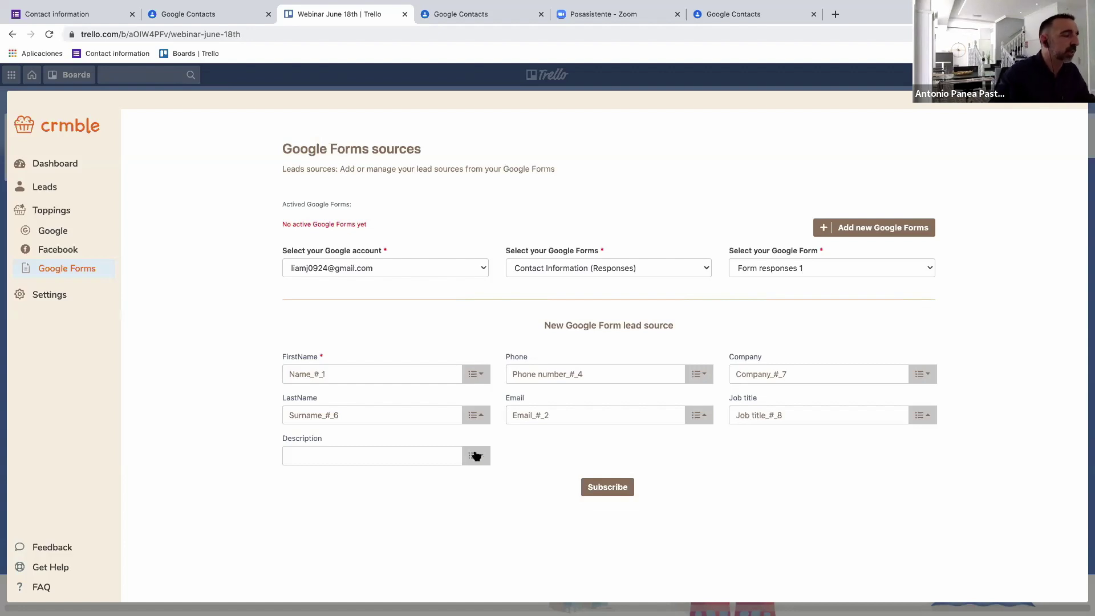
pyautogui.click(476, 456)
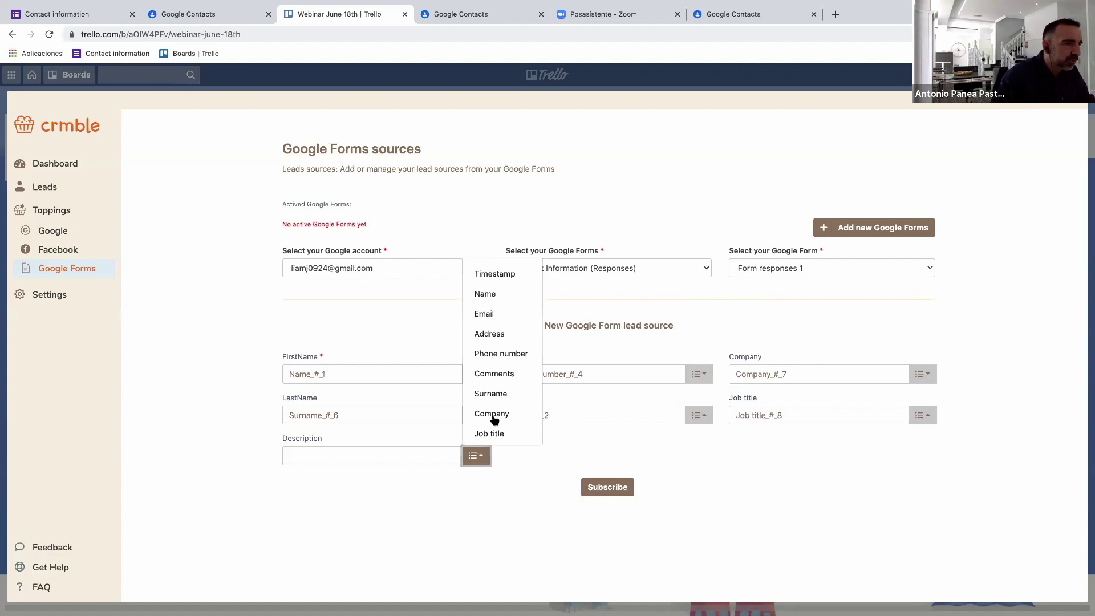
pyautogui.click(495, 376)
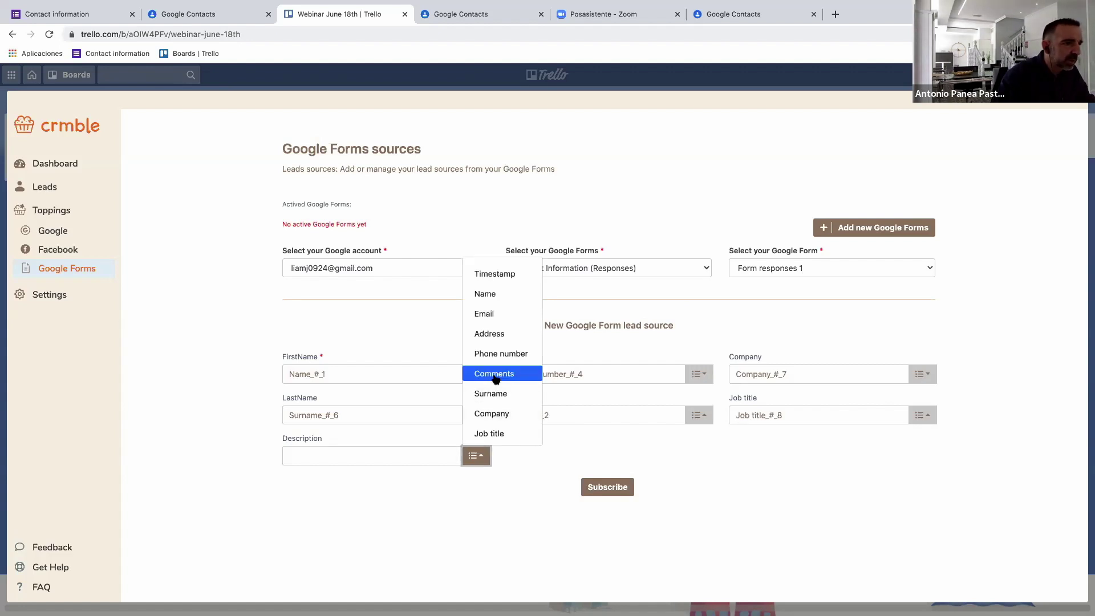
pyautogui.click(619, 489)
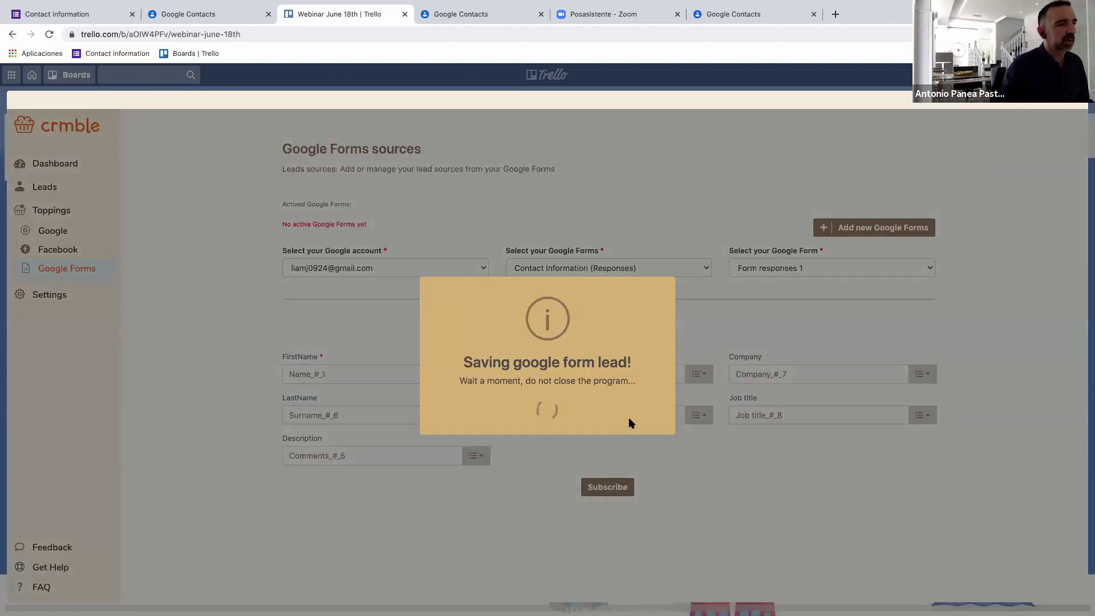
pyautogui.click(556, 410)
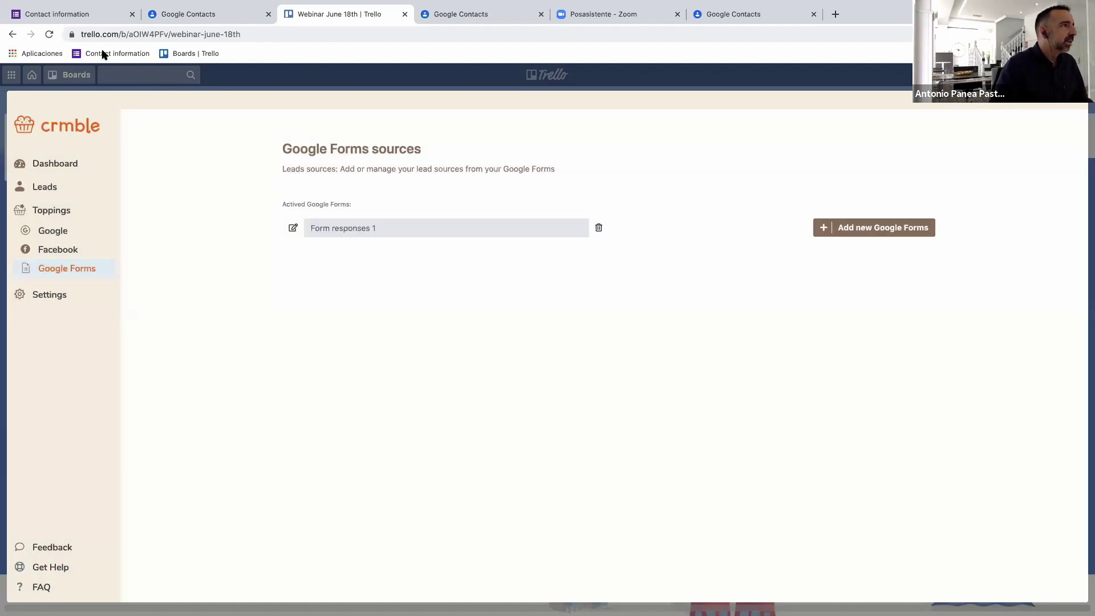
# In the Contact information form, enter the contact's name, surname and company.
pyautogui.click(116, 54)
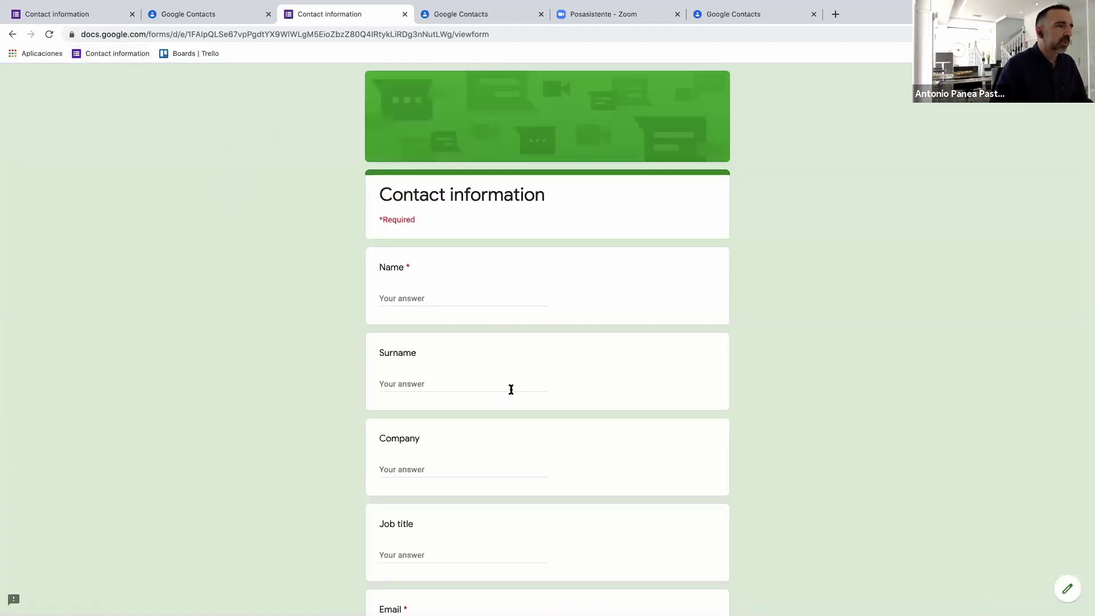
pyautogui.click(430, 297)
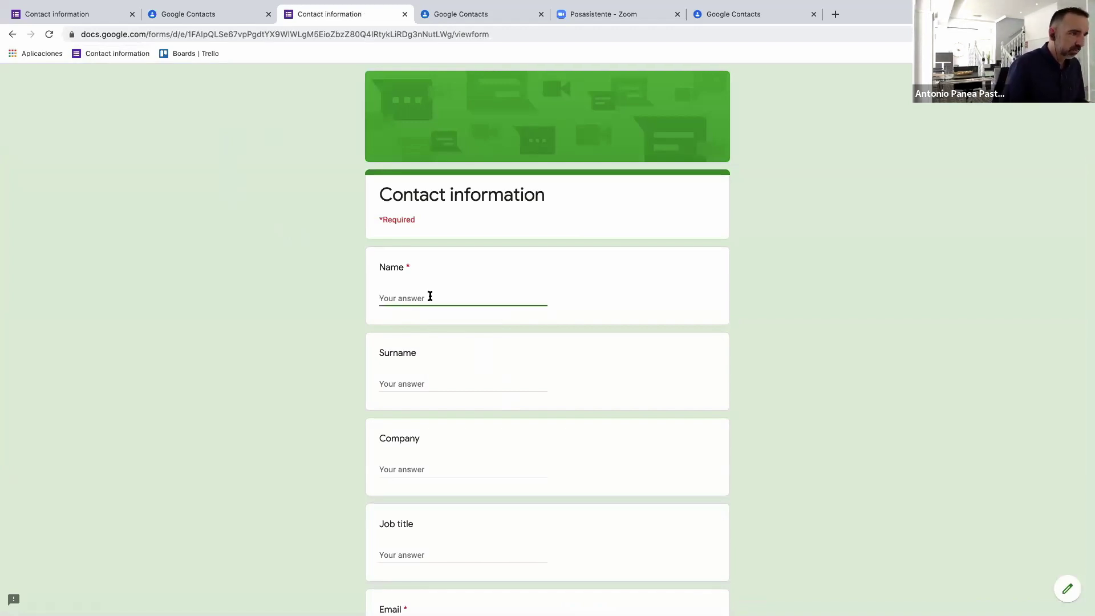
pyautogui.write('Bruce')
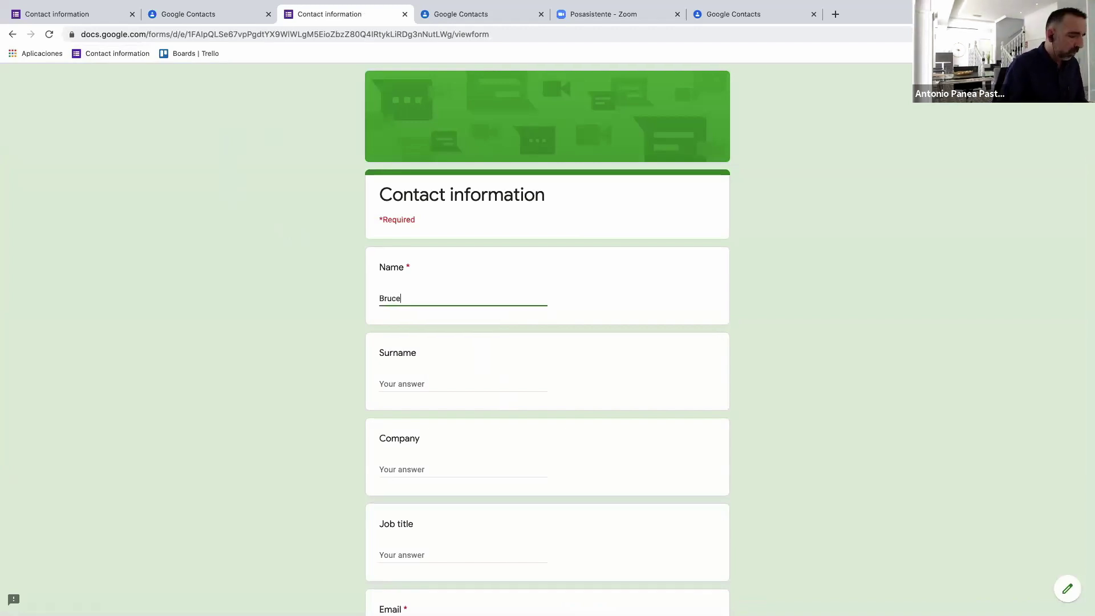
pyautogui.click(402, 384)
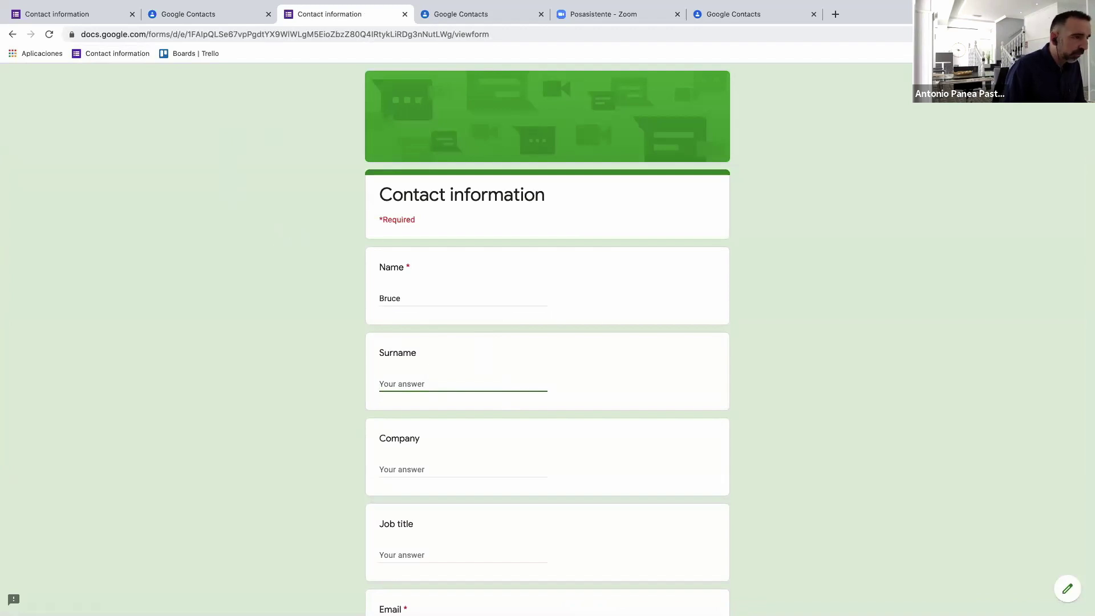
pyautogui.write('Wayne')
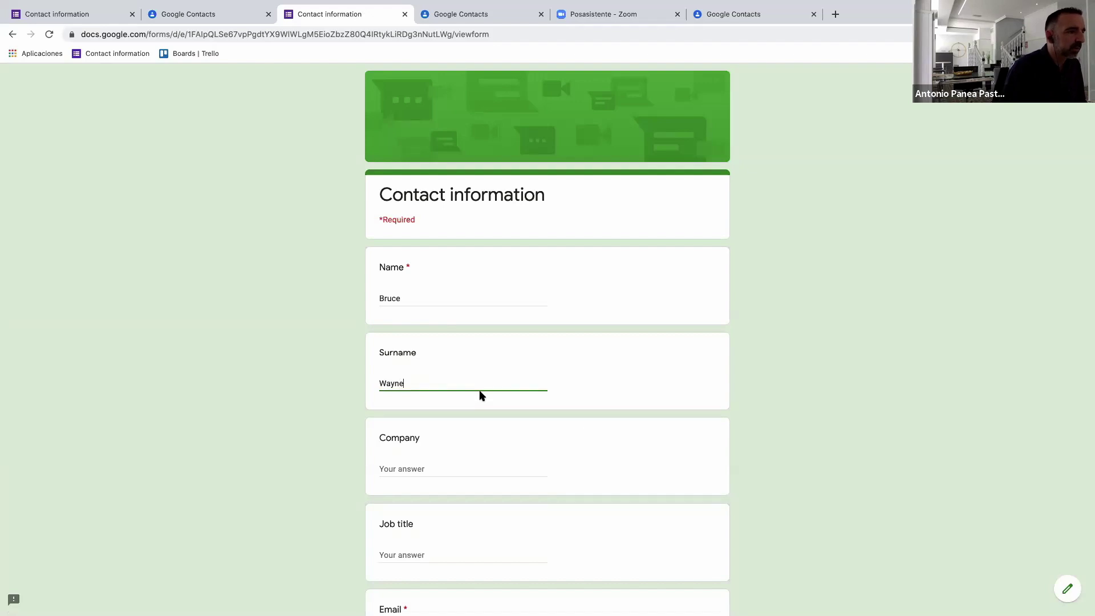
pyautogui.scroll(-2, 477, 402)
pyautogui.click(445, 409)
pyautogui.write('Wa')
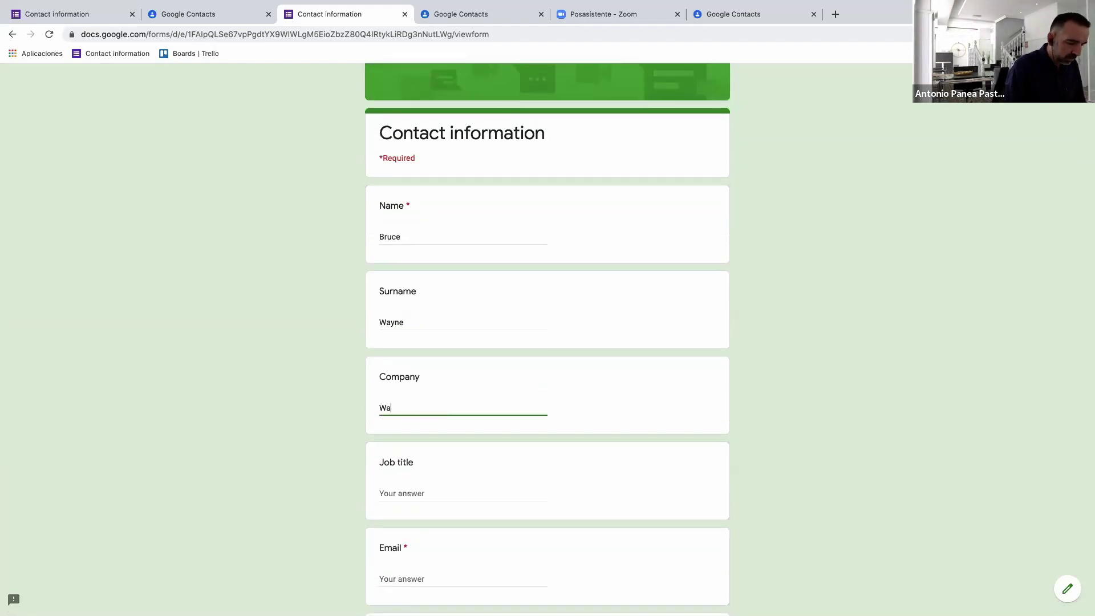
pyautogui.write('yne')
# Fill in job title 'Manager', the contact's email address and phone number.
pyautogui.scroll(-1, 447, 409)
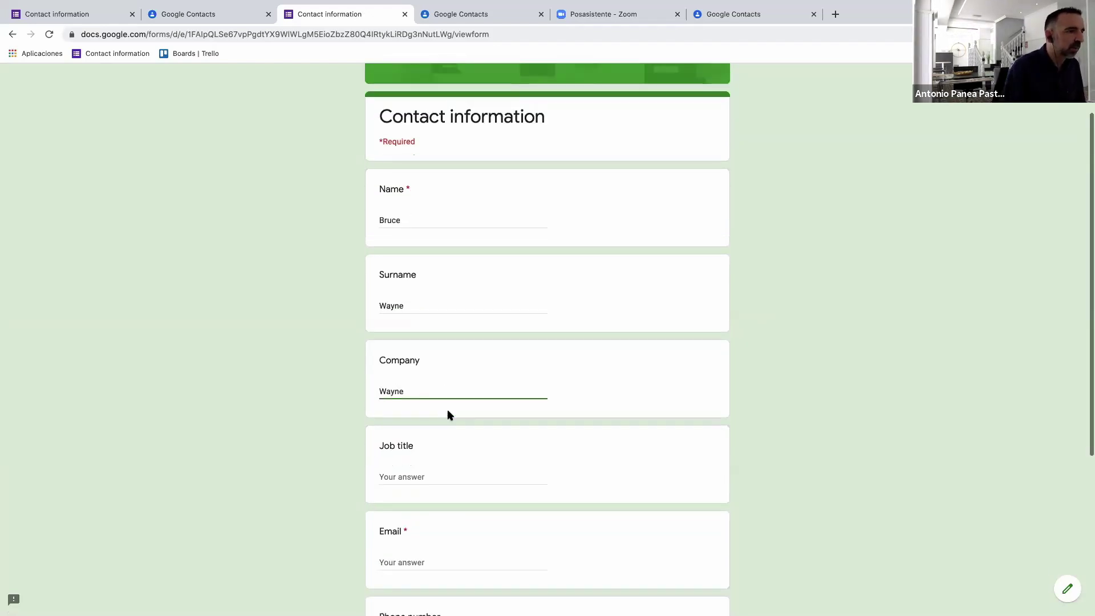
pyautogui.click(418, 449)
pyautogui.write('Manager')
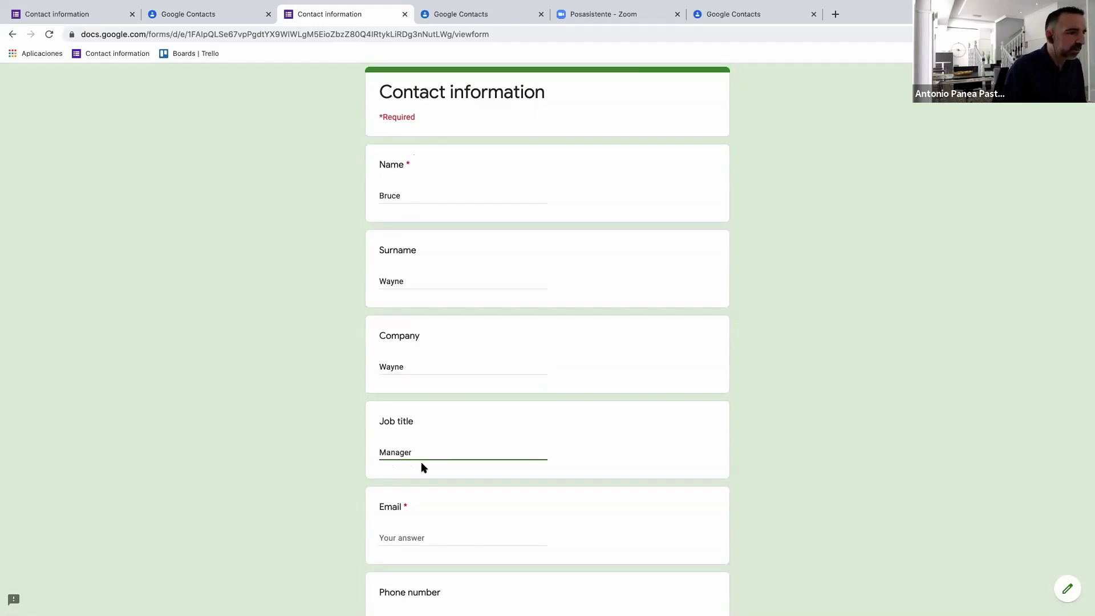
pyautogui.scroll(-2, 424, 468)
pyautogui.click(402, 477)
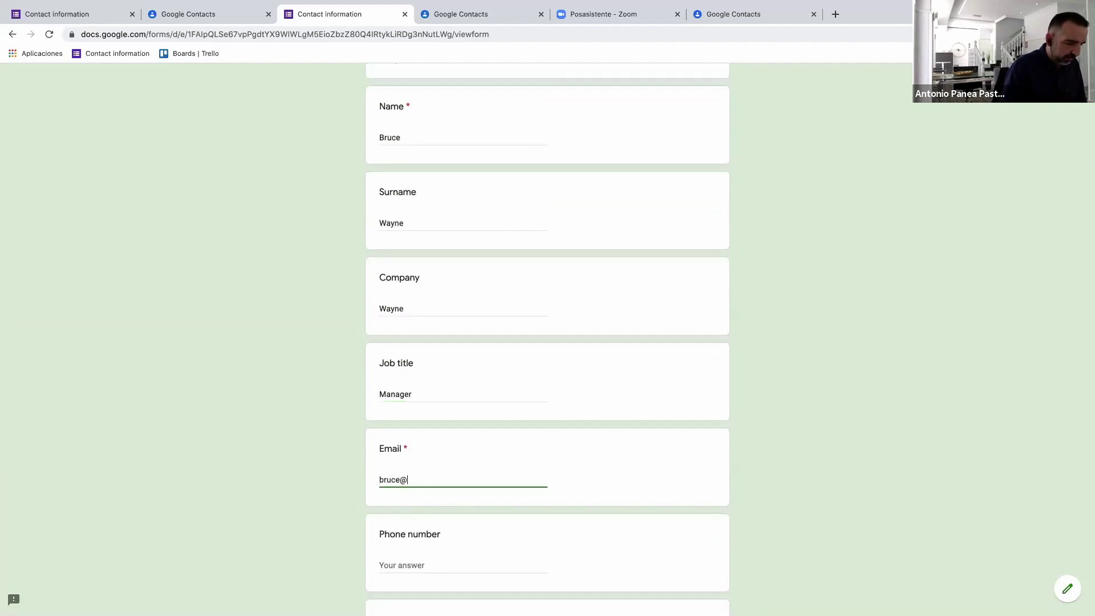
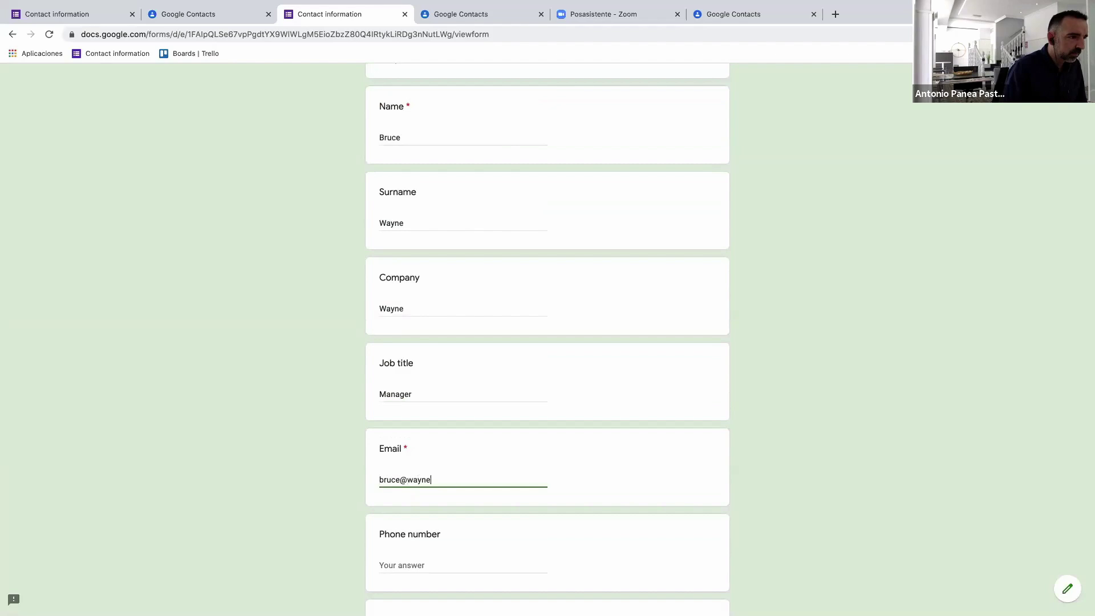
pyautogui.scroll(-1, 401, 476)
pyautogui.scroll(-3, 402, 476)
pyautogui.click(402, 479)
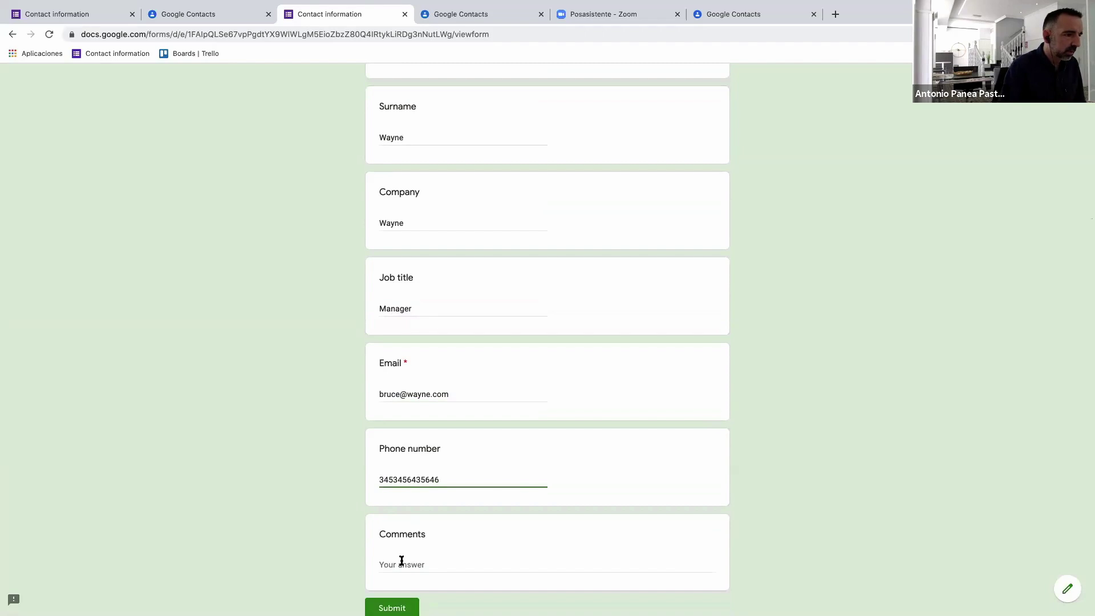
# Add the comment 'I'm BatMan', submit the form, and return to the Trello boards.
pyautogui.click(402, 560)
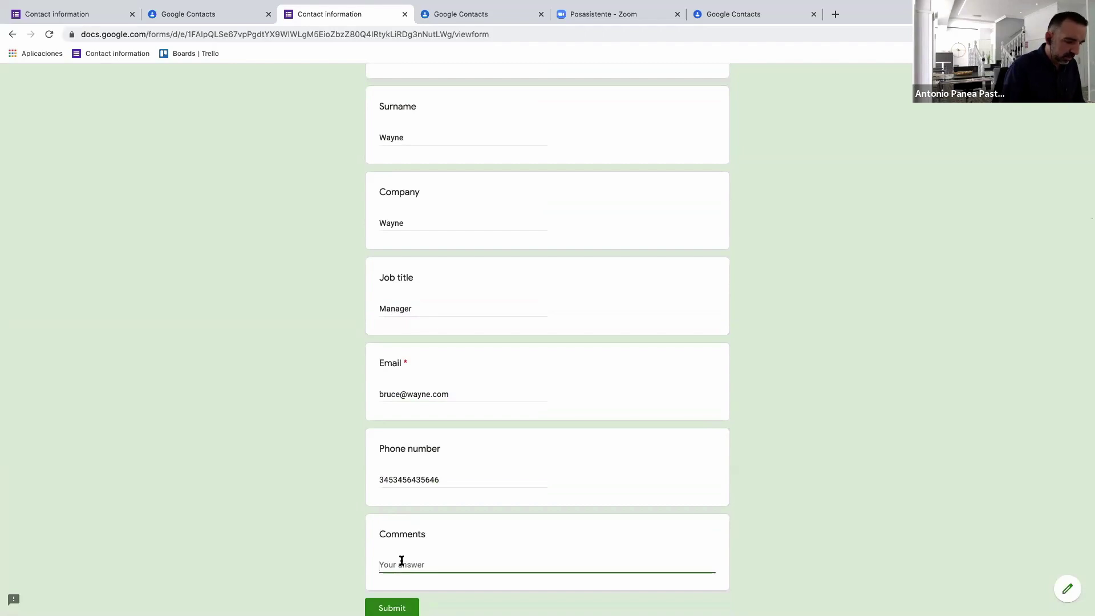
pyautogui.write("I'm BatMAn")
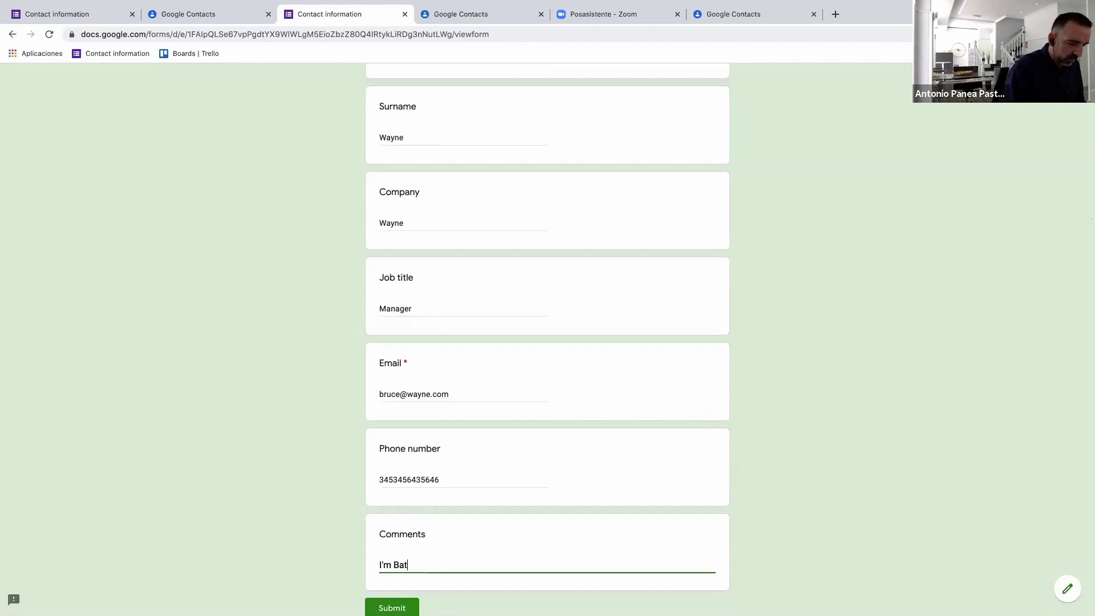
pyautogui.press('BackSpace')
pyautogui.press('BackSpace')
pyautogui.write('an')
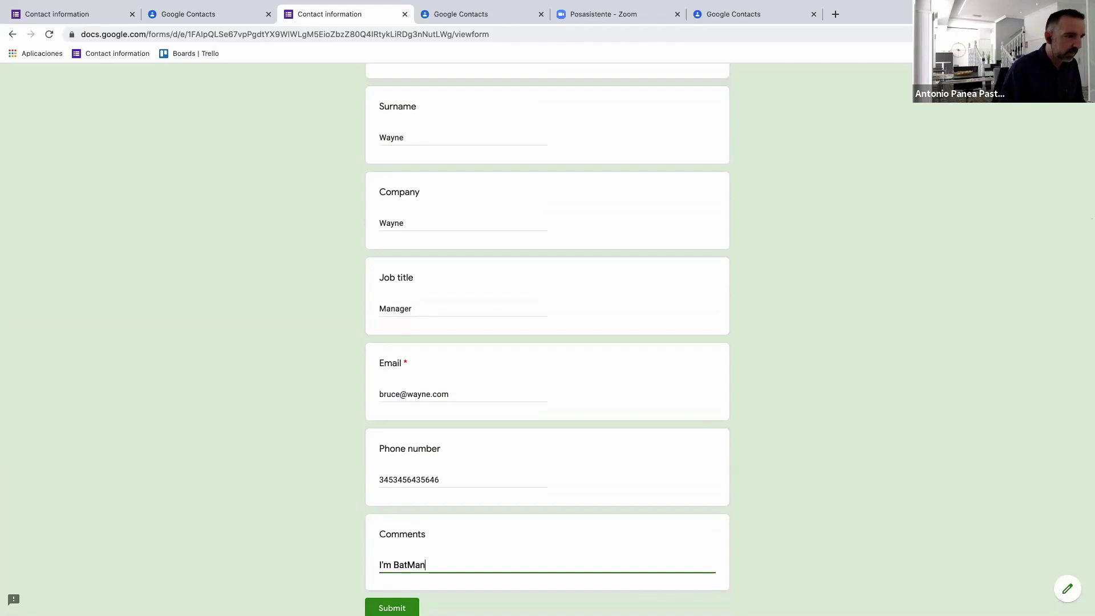
pyautogui.press('Tab')
pyautogui.press('Return')
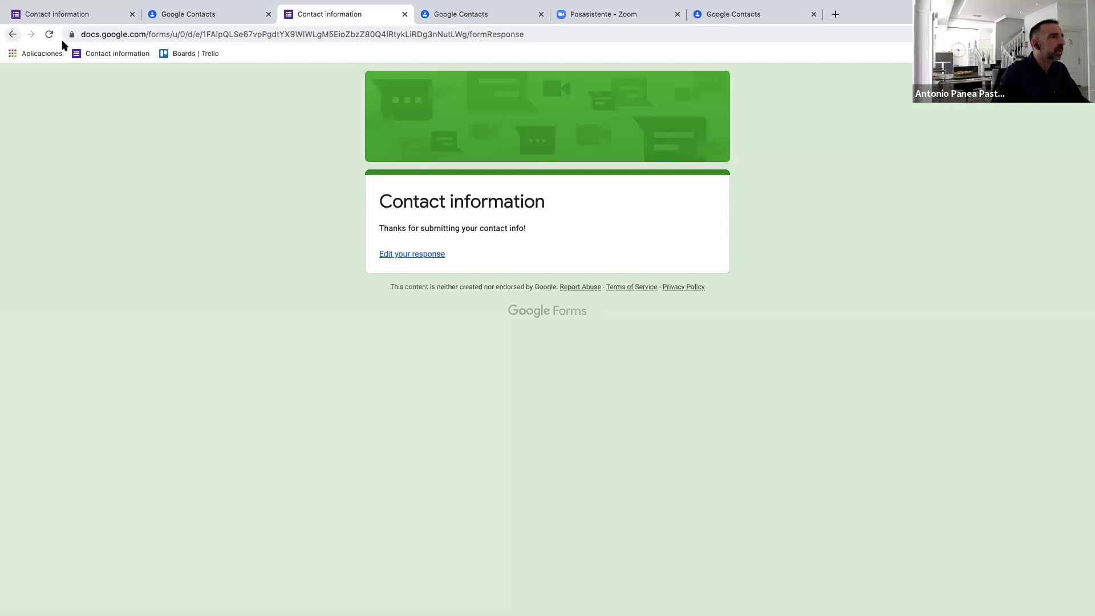
pyautogui.click(212, 57)
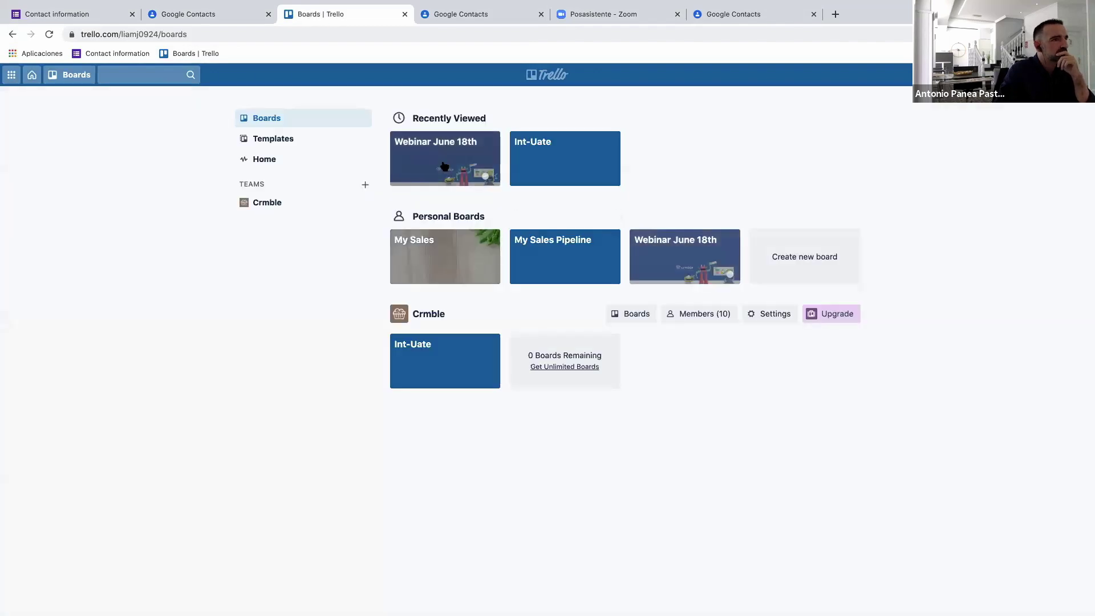
# Open Webinar June 18th, inspect the new Google Forms lead card in New leads, then open Crmble.
pyautogui.click(445, 166)
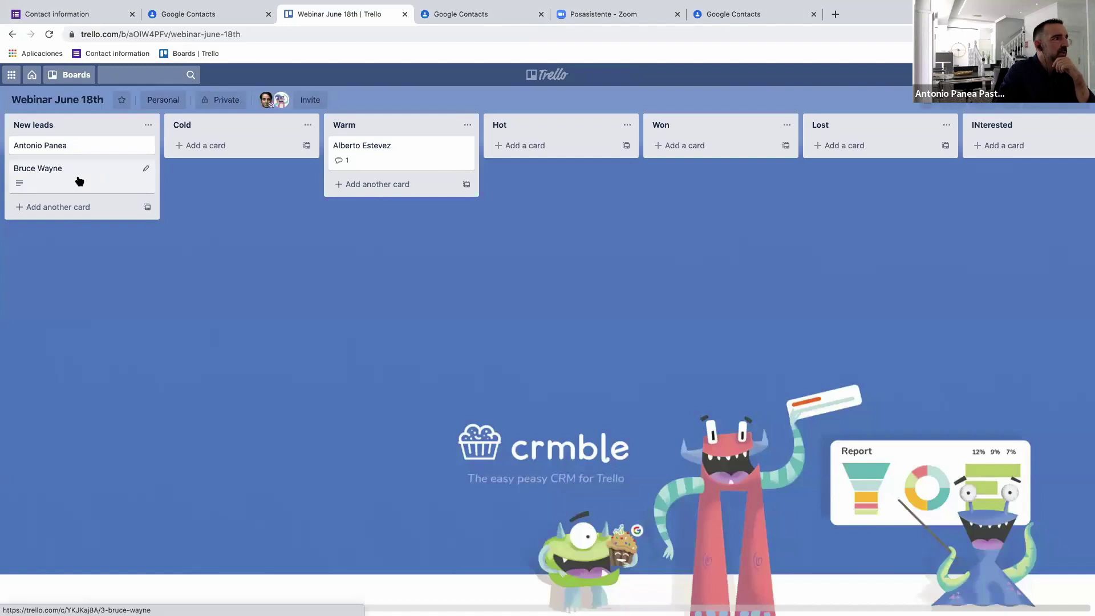
pyautogui.click(79, 180)
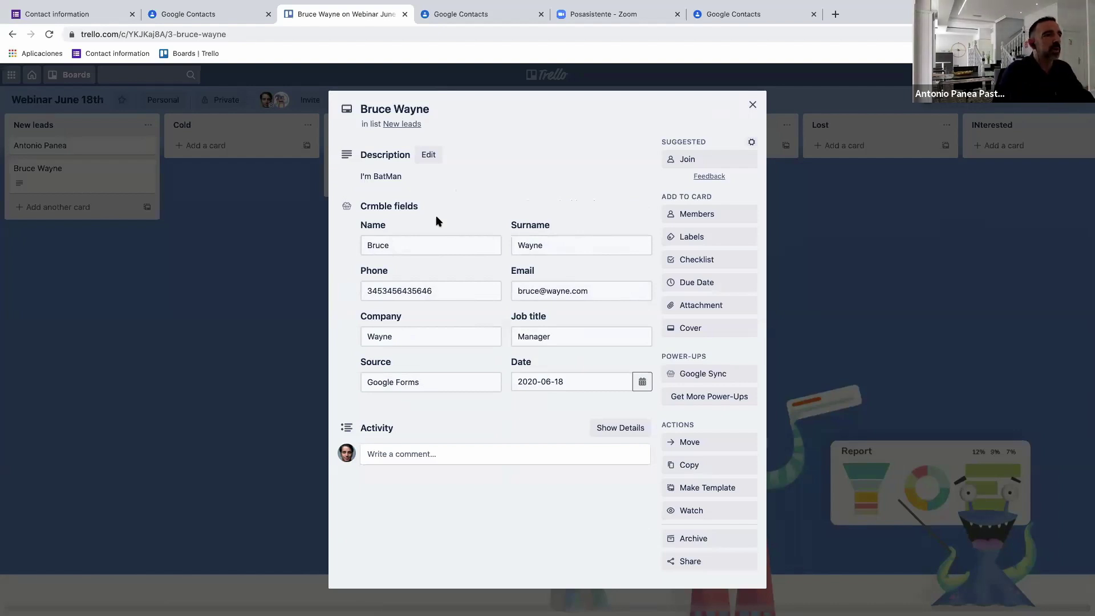
pyautogui.click(753, 106)
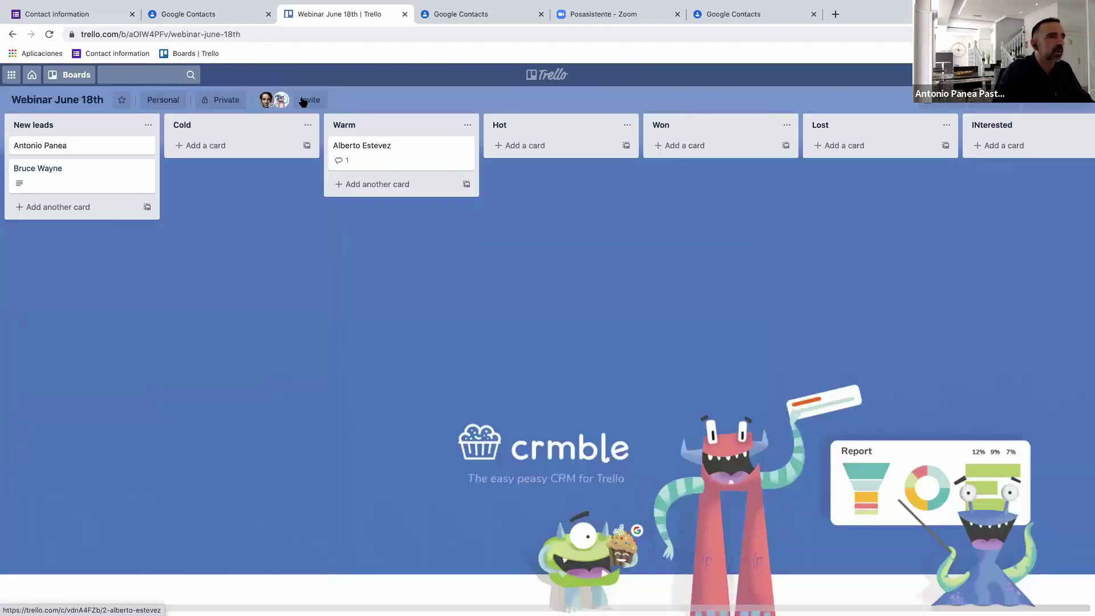
pyautogui.click(1017, 109)
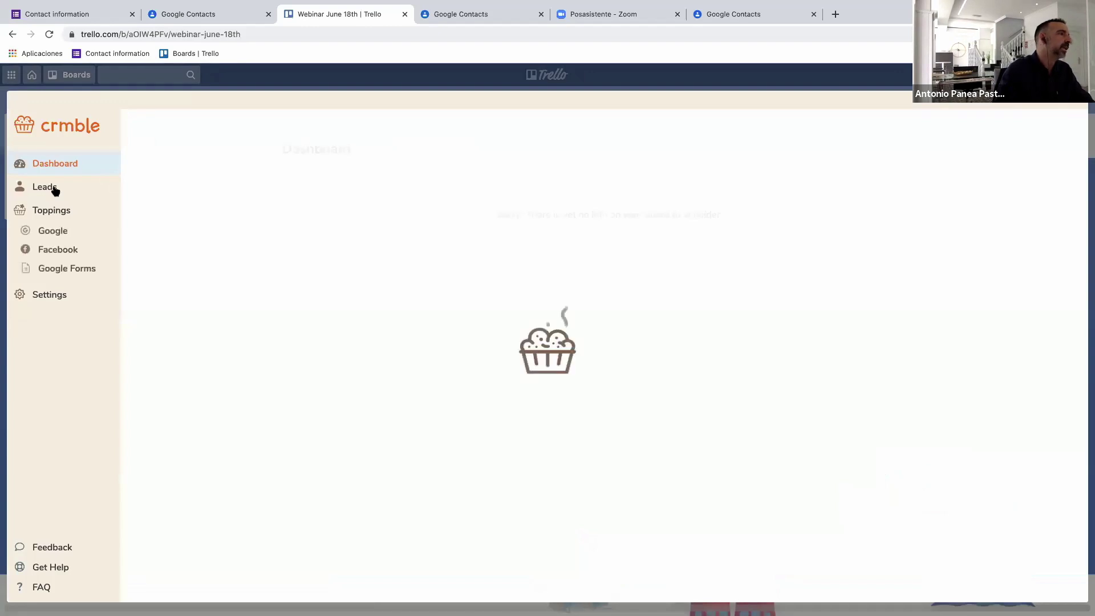
# Show the Crmble Leads list and filter it by typing the contact's first name in Email.
pyautogui.click(85, 194)
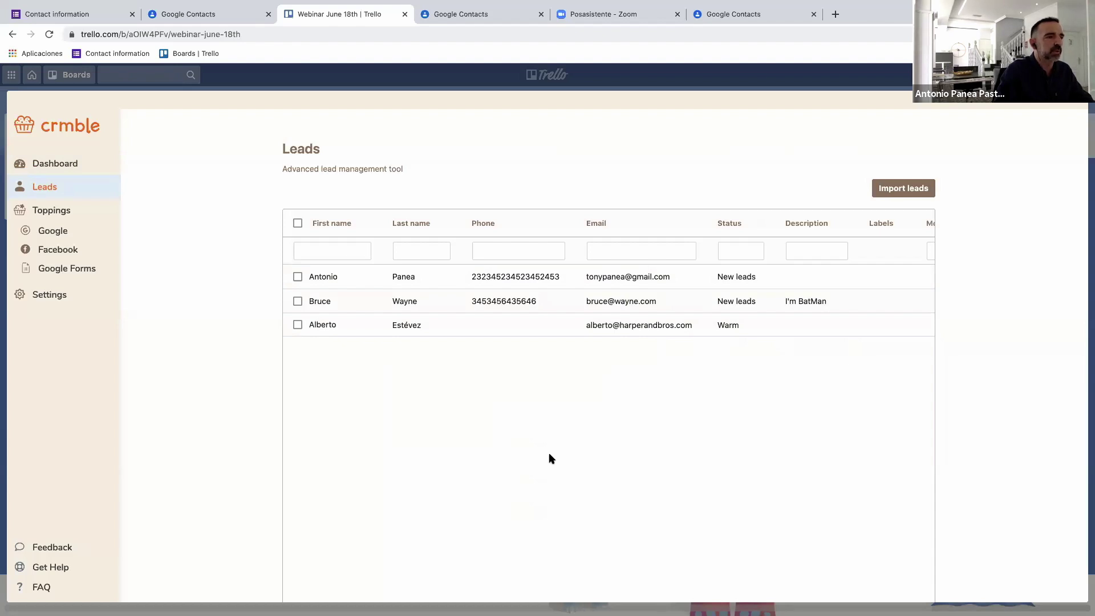
pyautogui.scroll(-1, 518, 554)
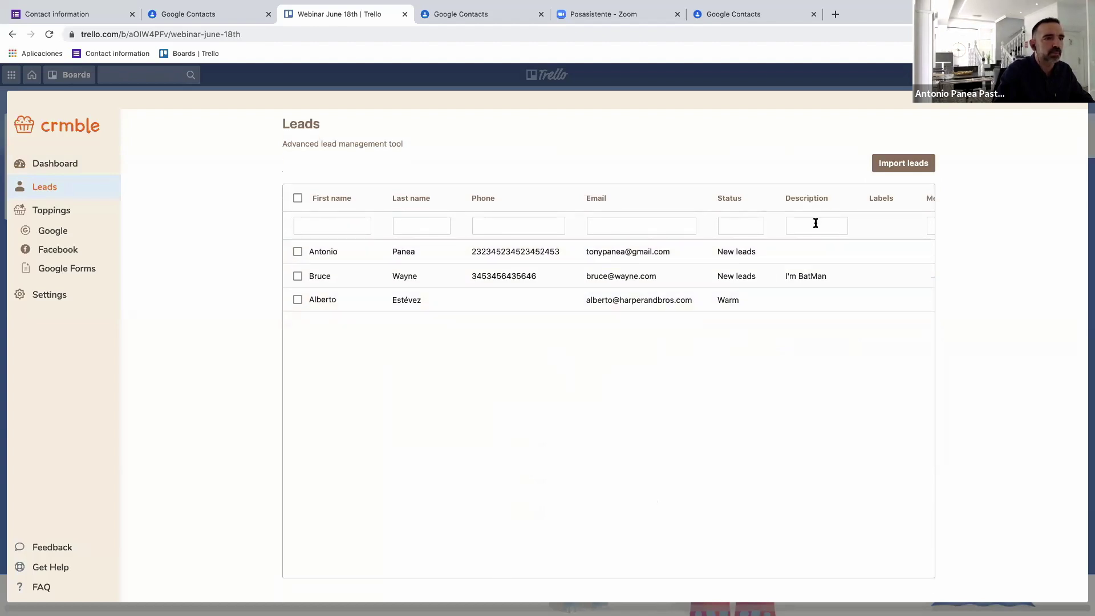
pyautogui.click(597, 225)
pyautogui.write('bruv')
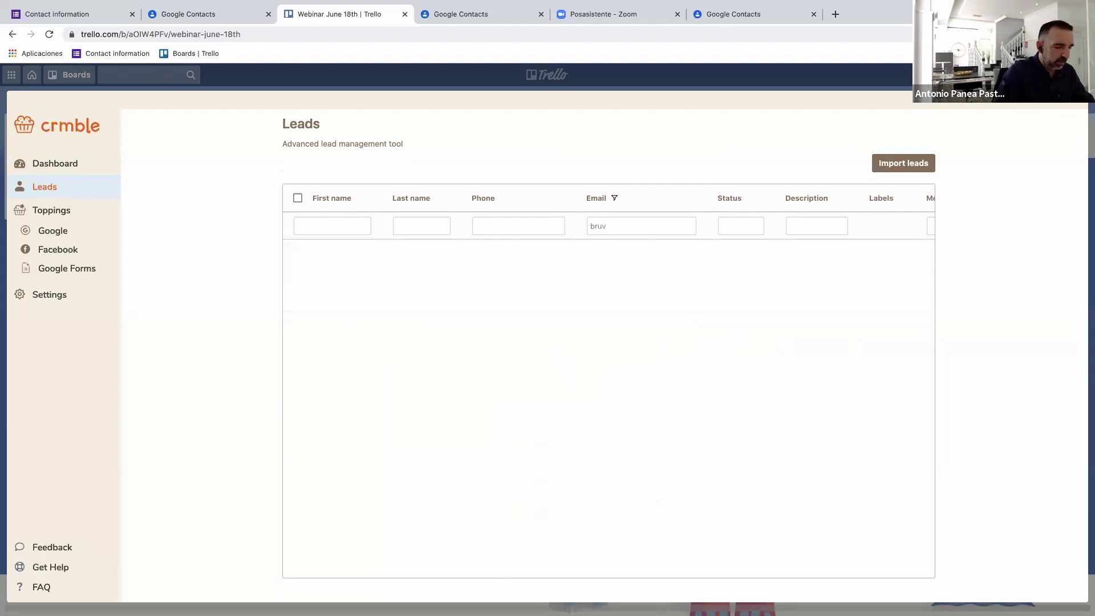
pyautogui.press('BackSpace')
pyautogui.write('ce')
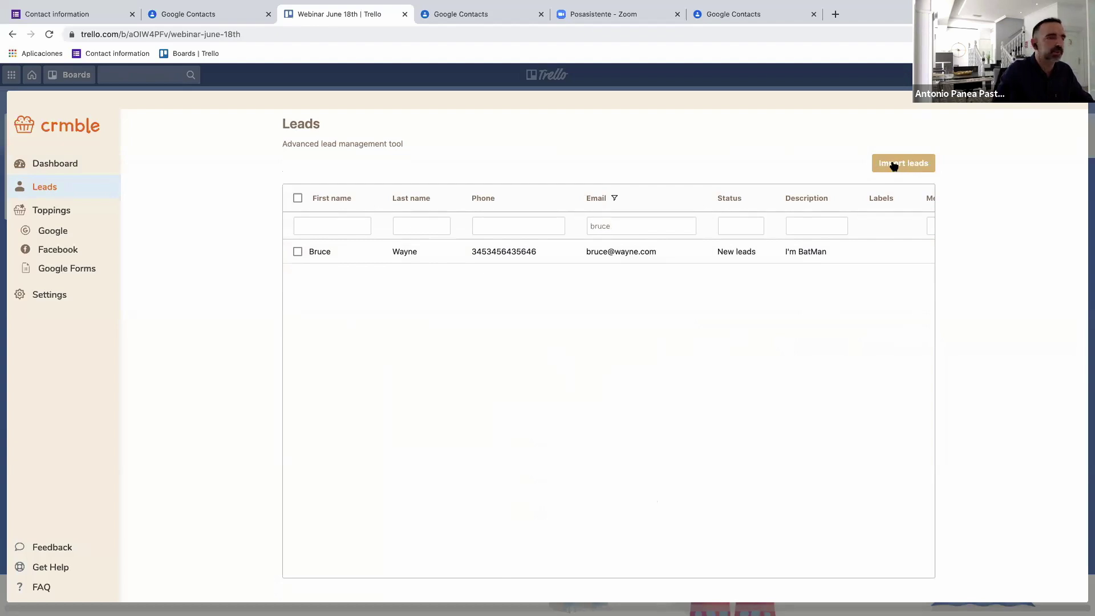
# Start an Import leads file selection, then open Google Drive from the Google apps launcher.
pyautogui.click(894, 166)
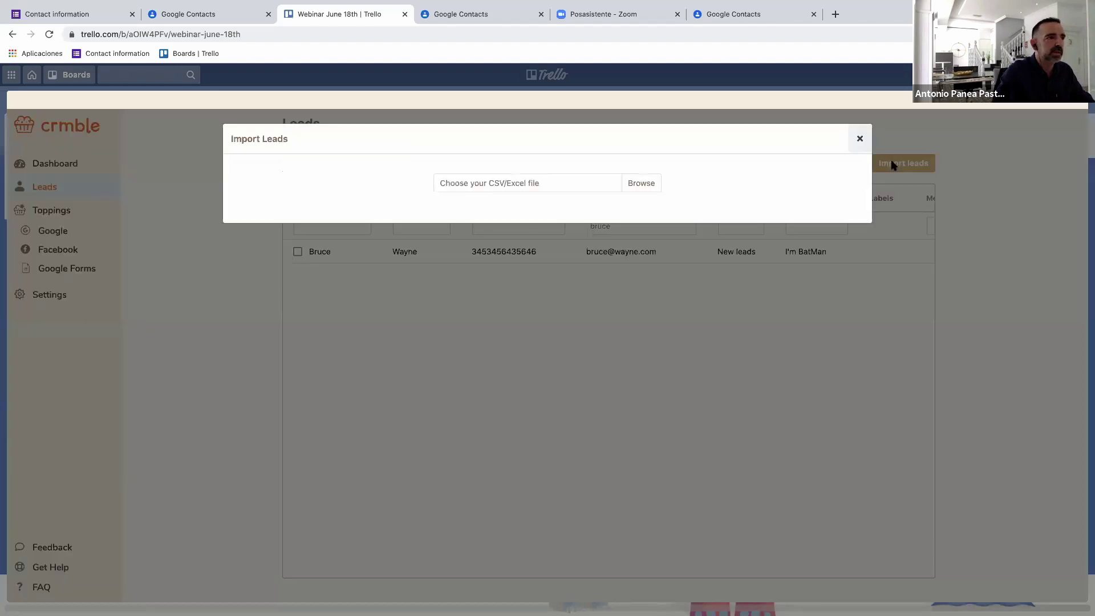
pyautogui.click(643, 184)
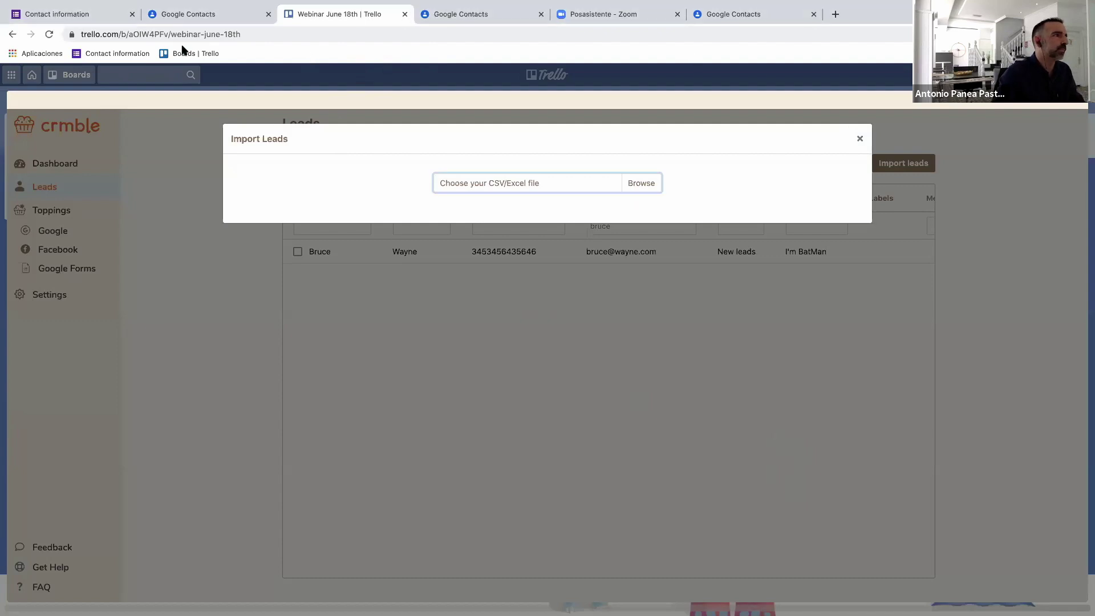
pyautogui.click(747, 15)
pyautogui.click(1044, 82)
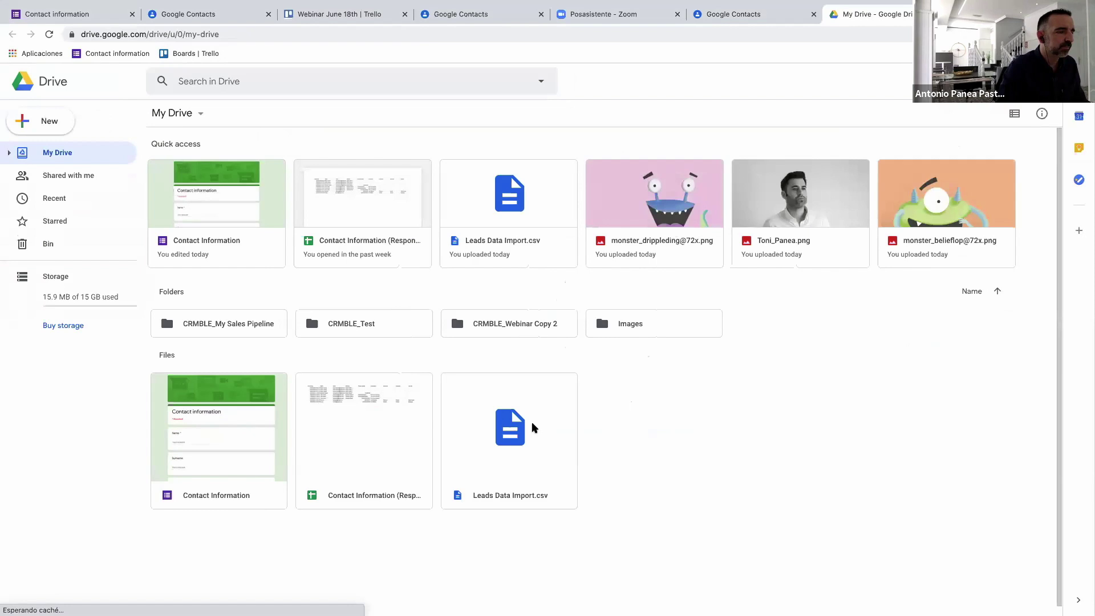
# Download Leads Data Import.csv from My Drive and return to the Webinar June 18th Trello tab.
pyautogui.click(534, 477)
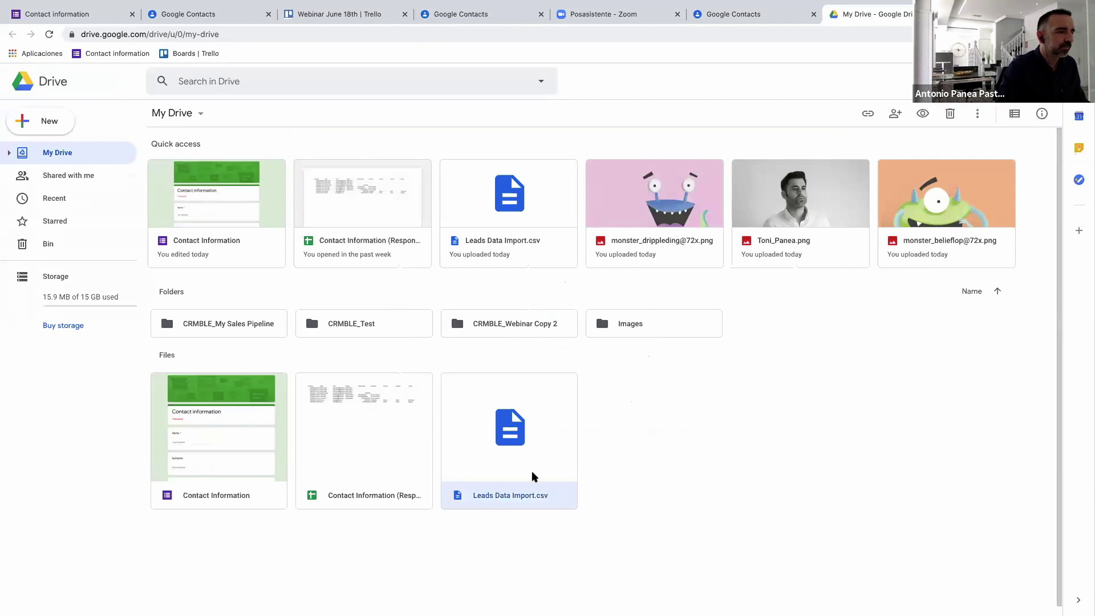
pyautogui.rightClick(560, 495)
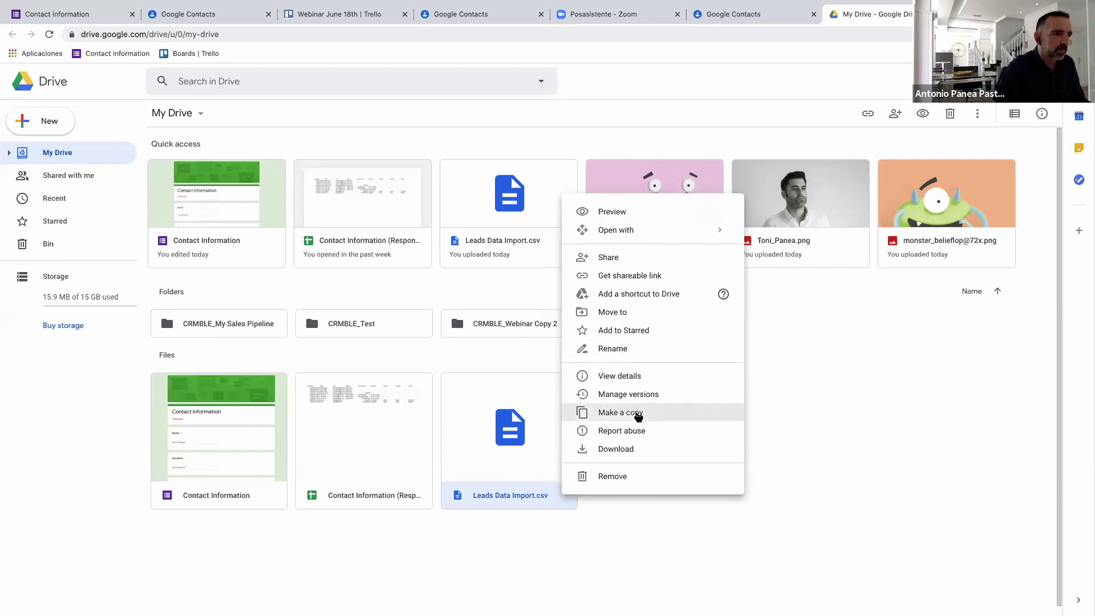
pyautogui.click(629, 449)
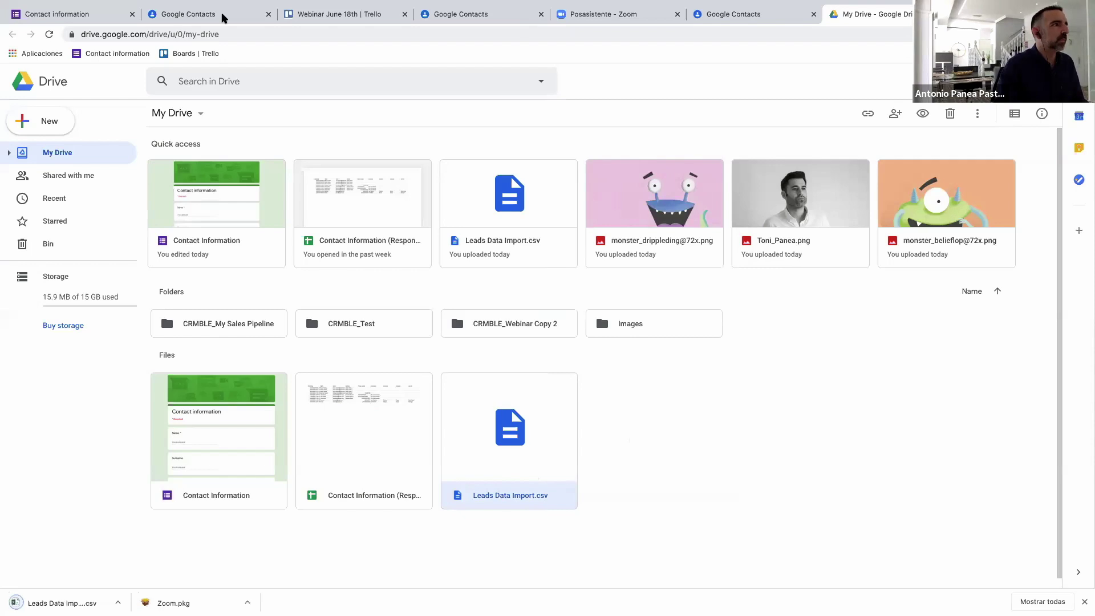
pyautogui.click(368, 18)
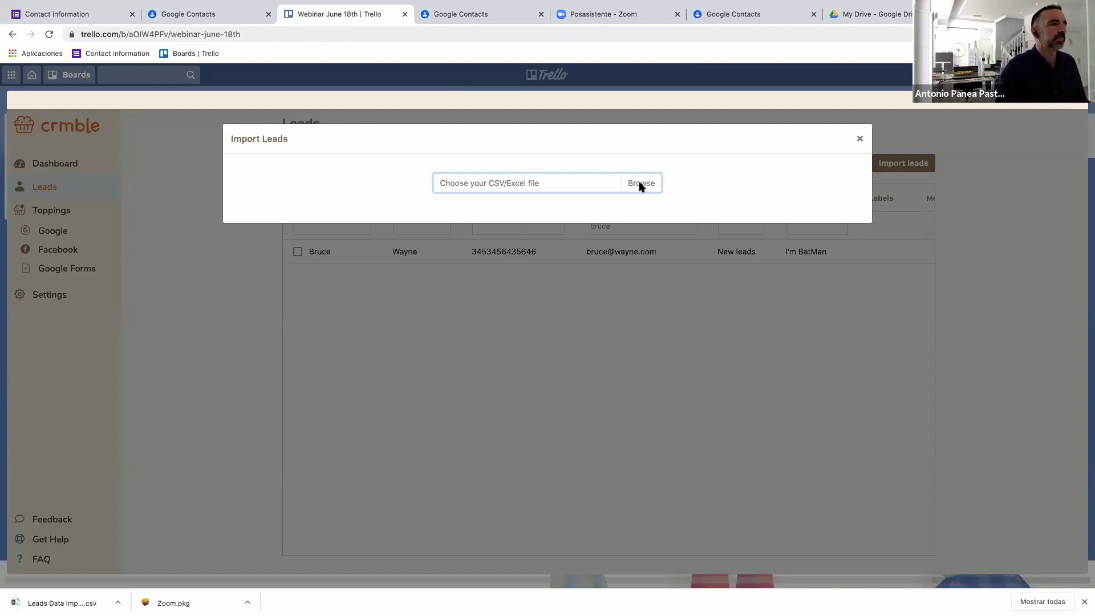
# Load Leads Data Import.csv into the Import Leads dialog and list the CSV columns for FirstName.
pyautogui.click(288, 136)
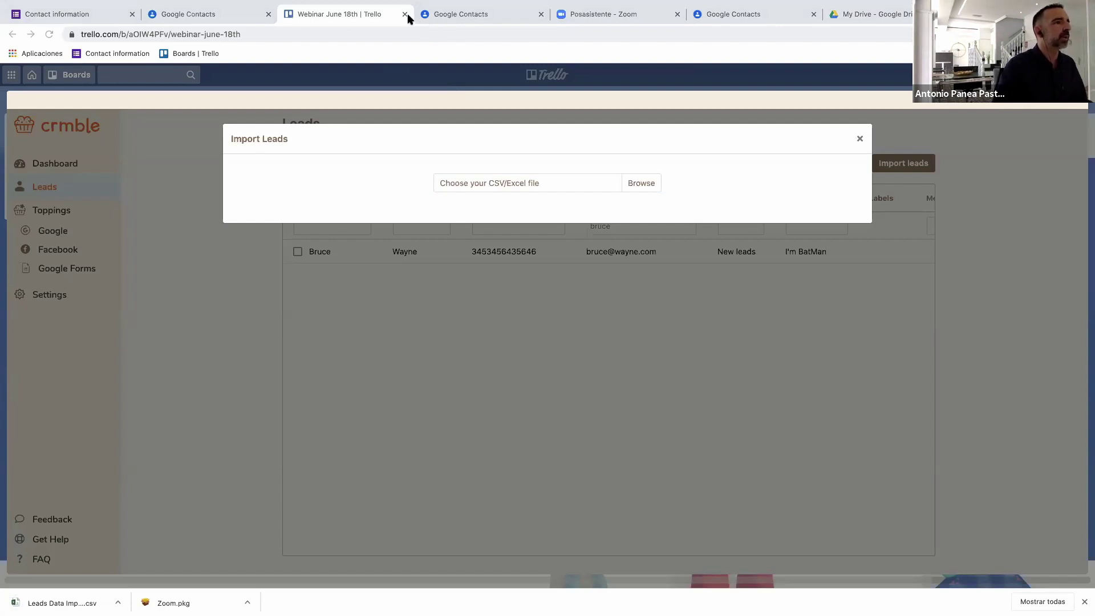
pyautogui.click(816, 435)
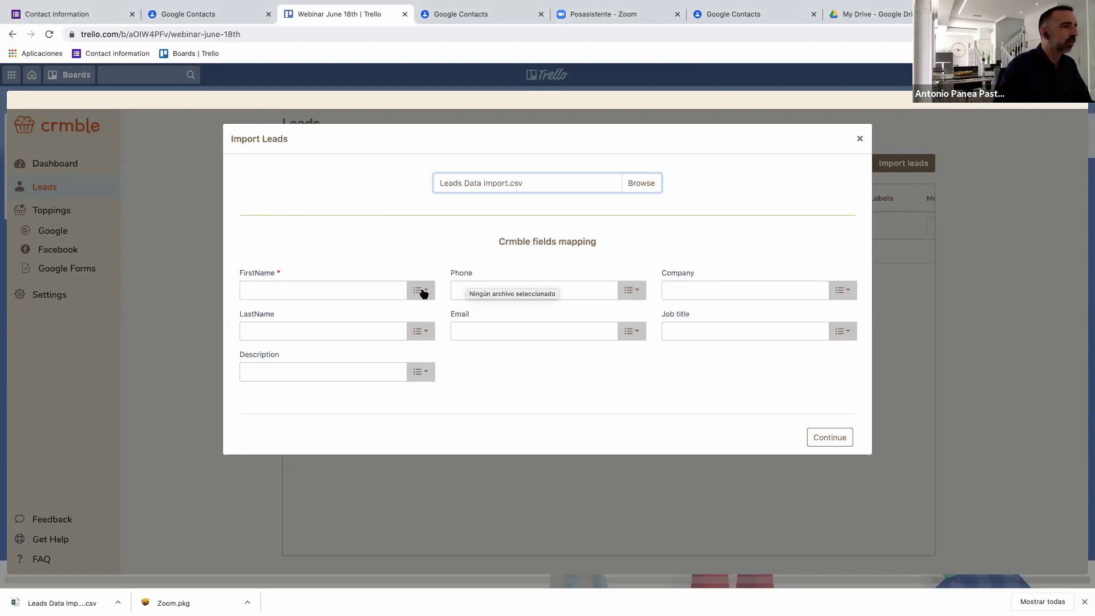
pyautogui.click(422, 291)
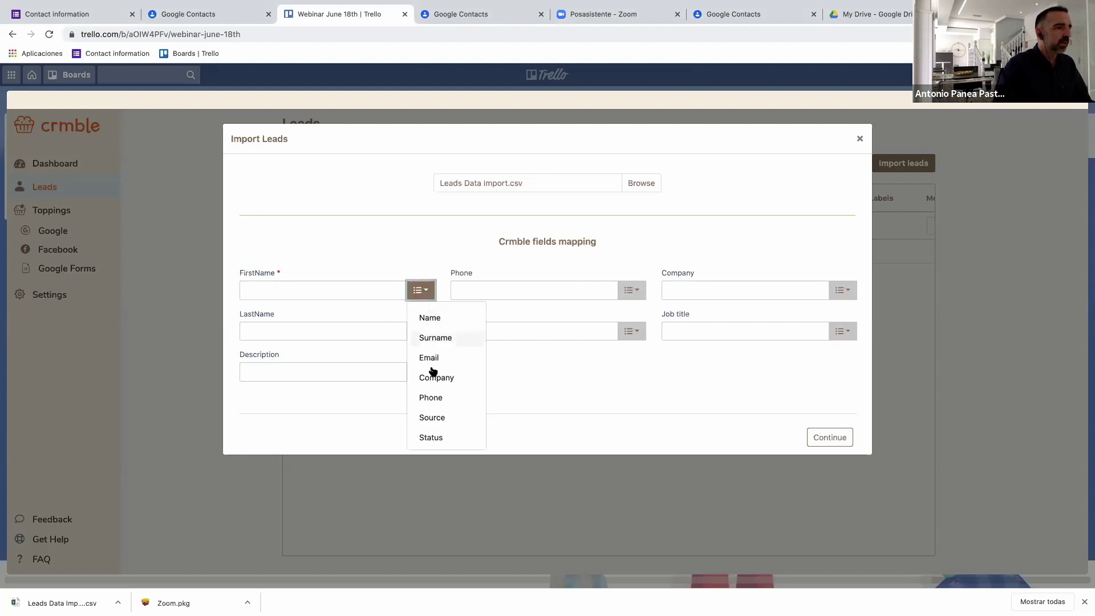
# Map CSV columns Name to FirstName, Surname to LastName, plus Phone, Company and Email.
pyautogui.click(431, 323)
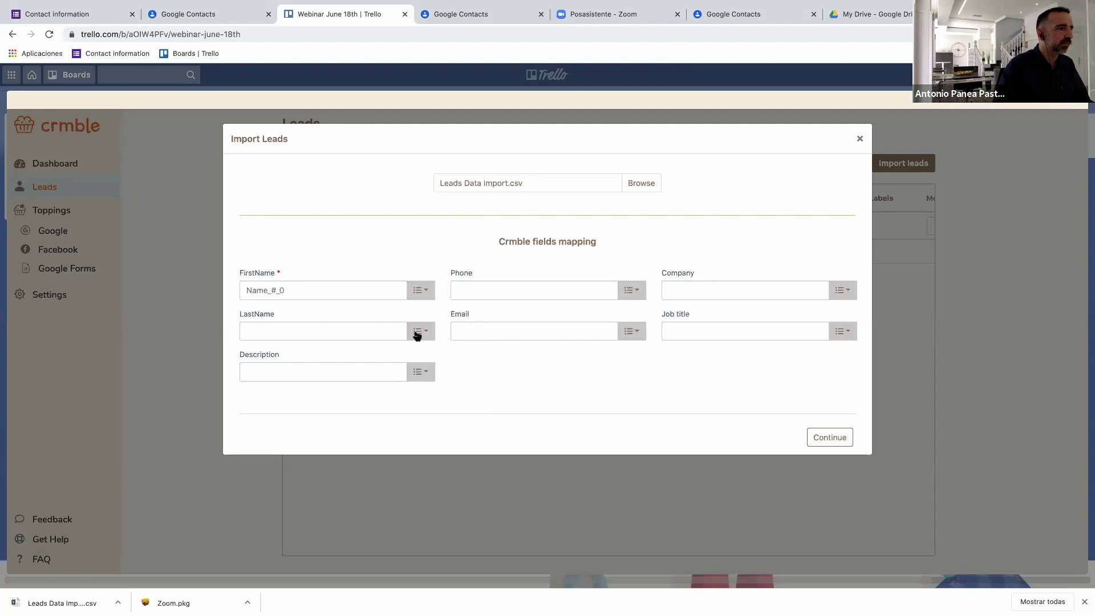
pyautogui.click(417, 333)
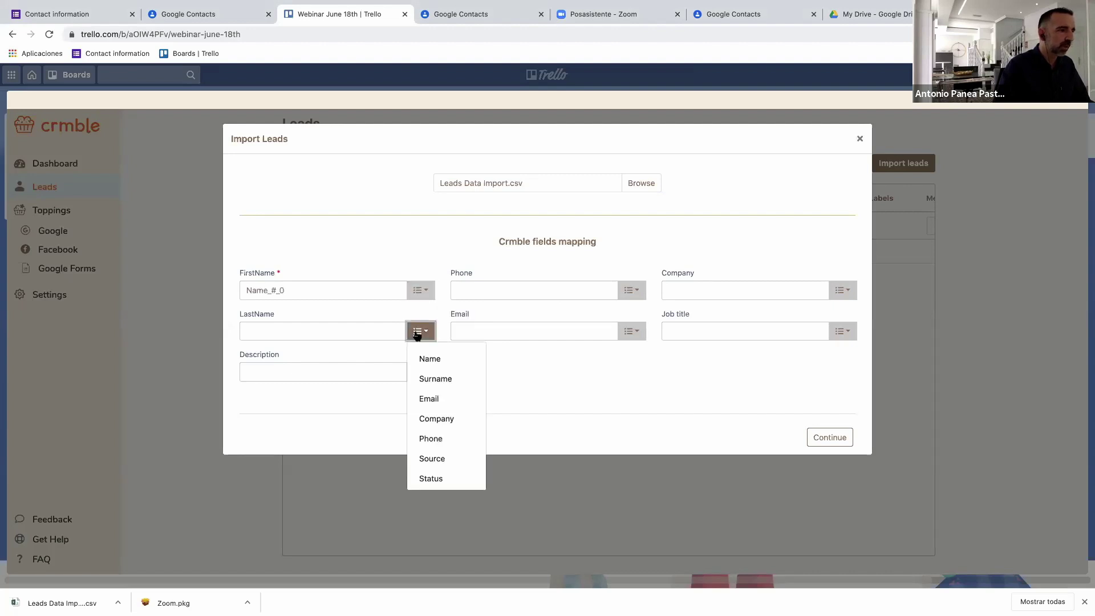
pyautogui.click(433, 380)
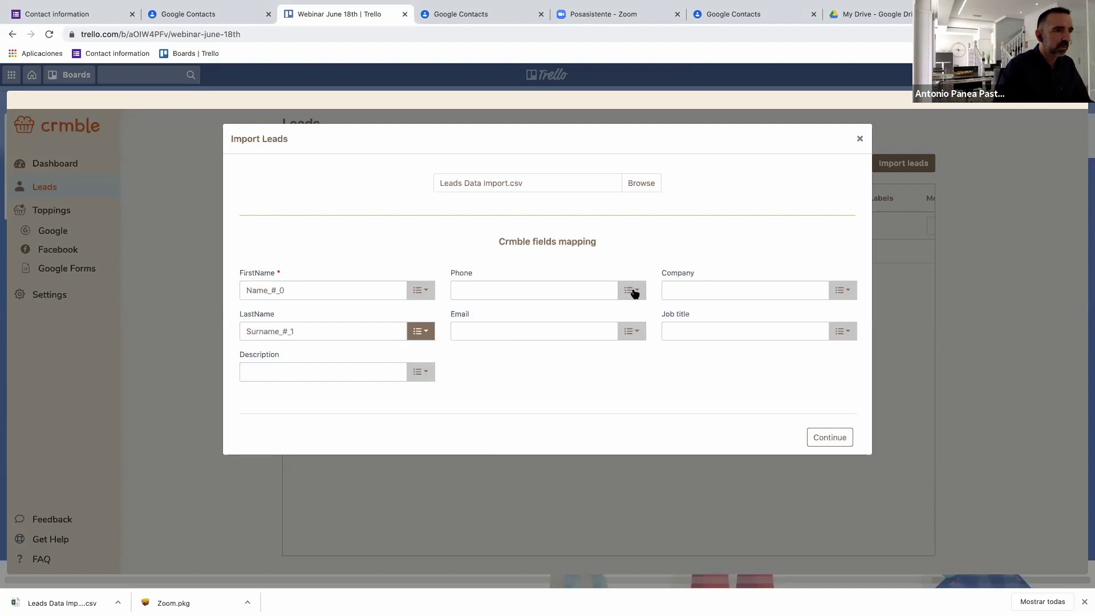
pyautogui.click(633, 292)
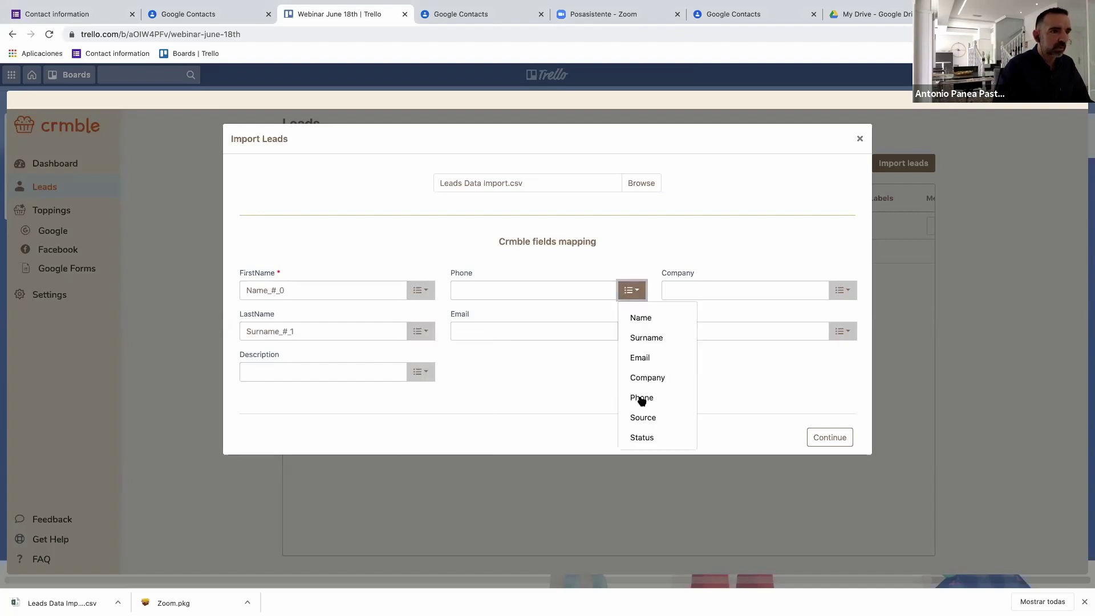
pyautogui.click(642, 398)
pyautogui.click(843, 291)
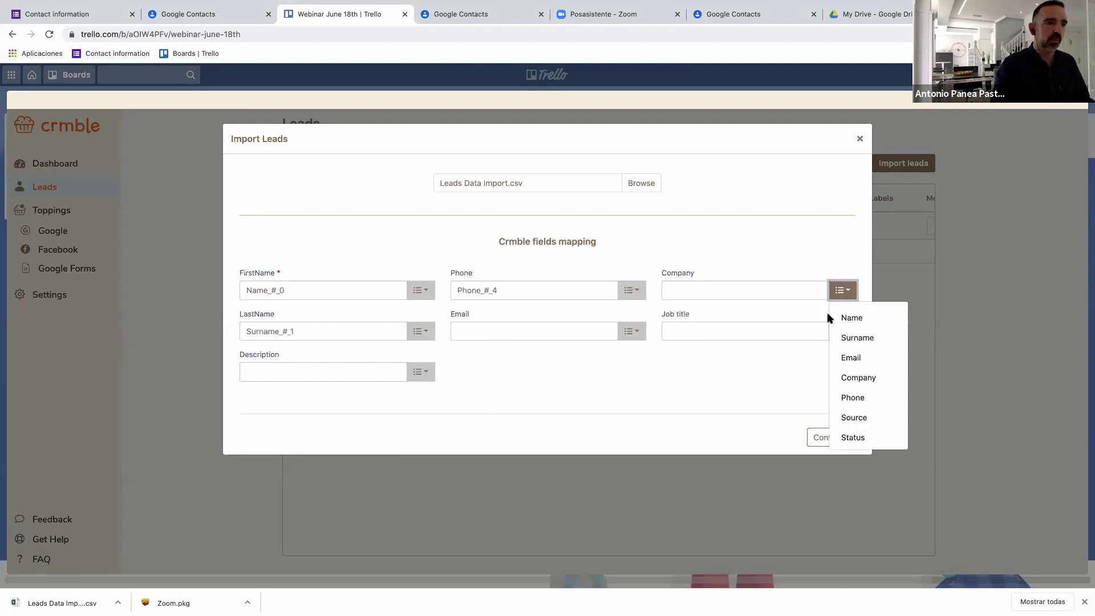
pyautogui.click(861, 381)
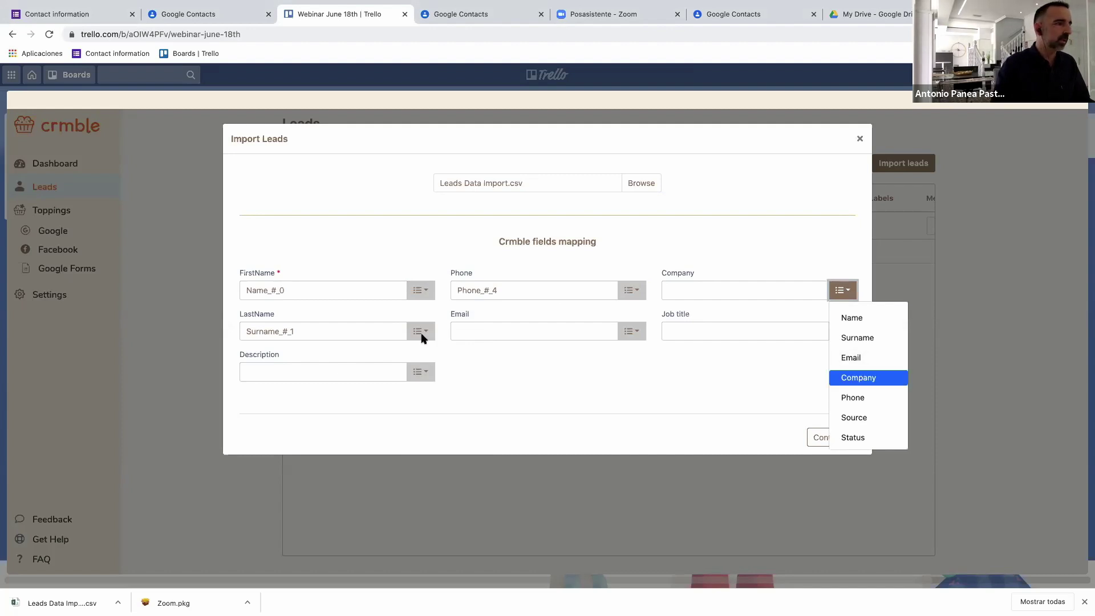
pyautogui.click(638, 337)
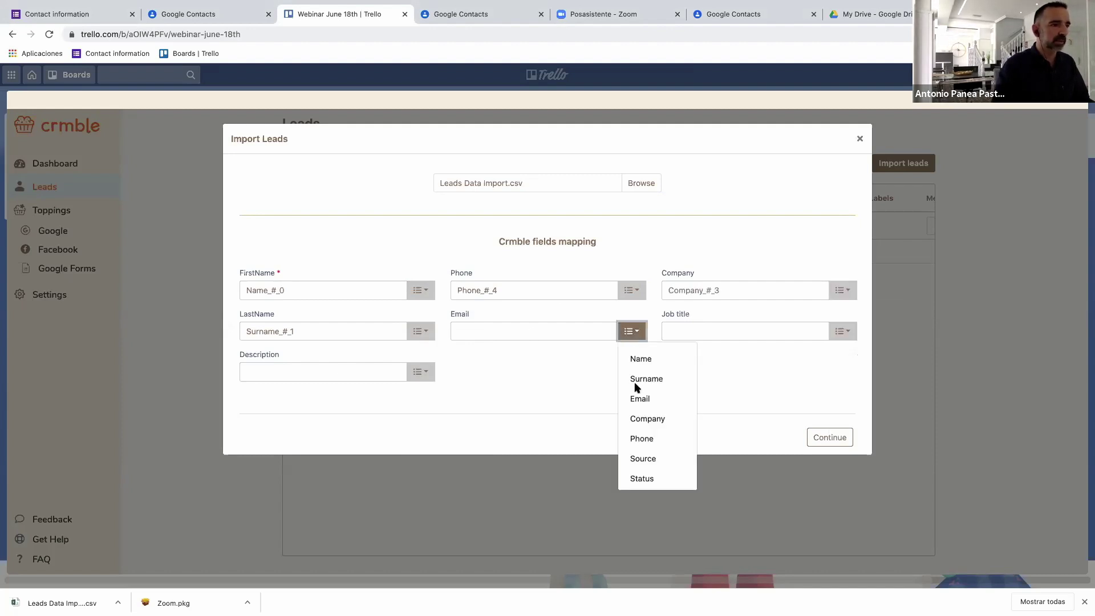
pyautogui.click(639, 399)
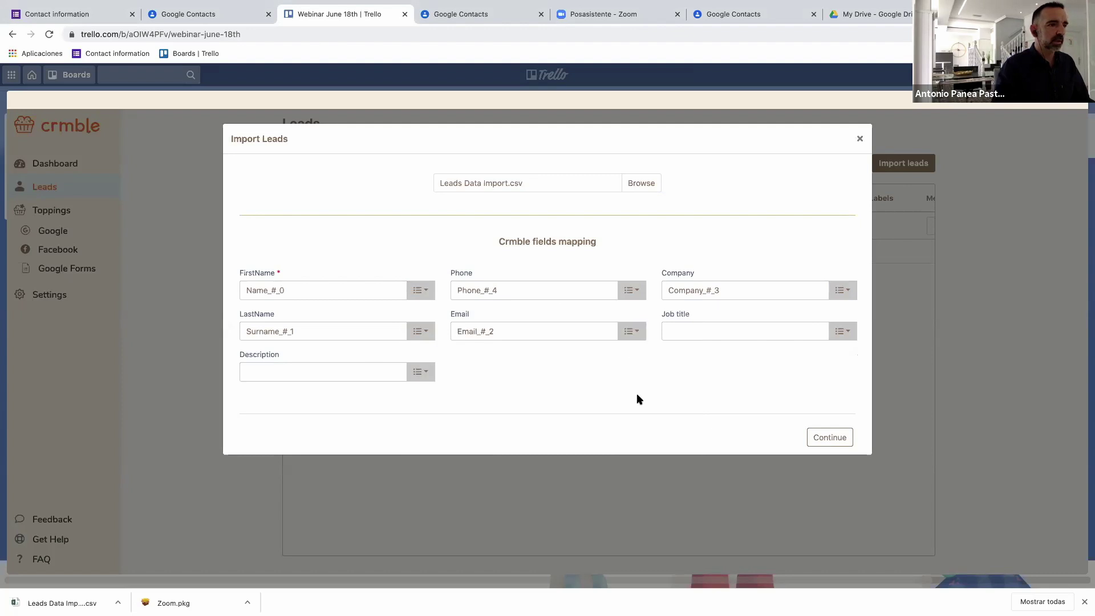
# Leave Job title unmapped, map Source to Description, and continue past field mapping.
pyautogui.click(839, 337)
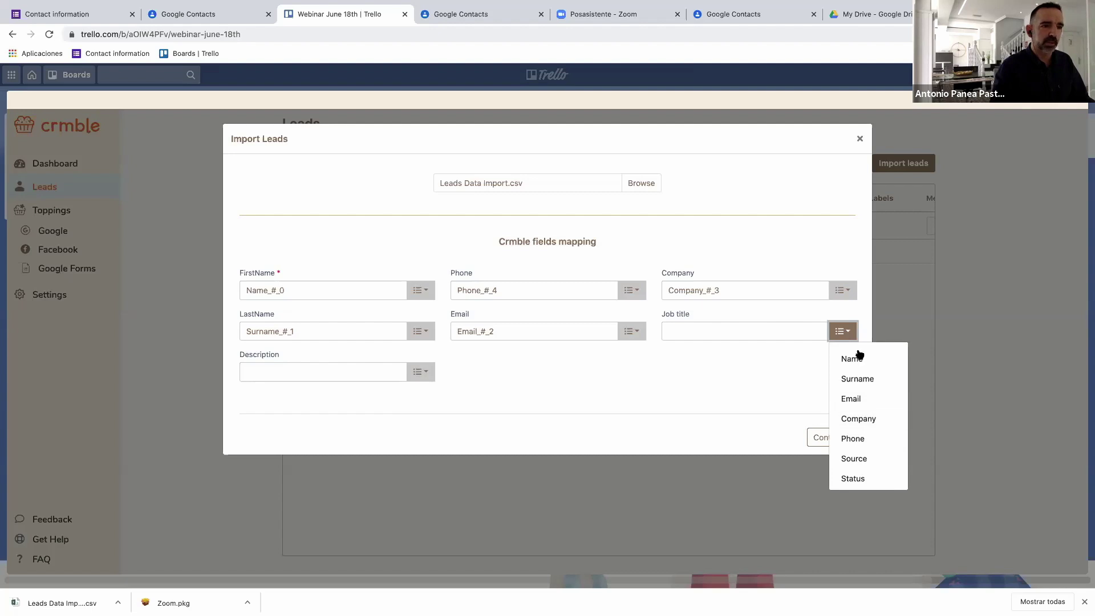
pyautogui.click(424, 376)
pyautogui.click(424, 377)
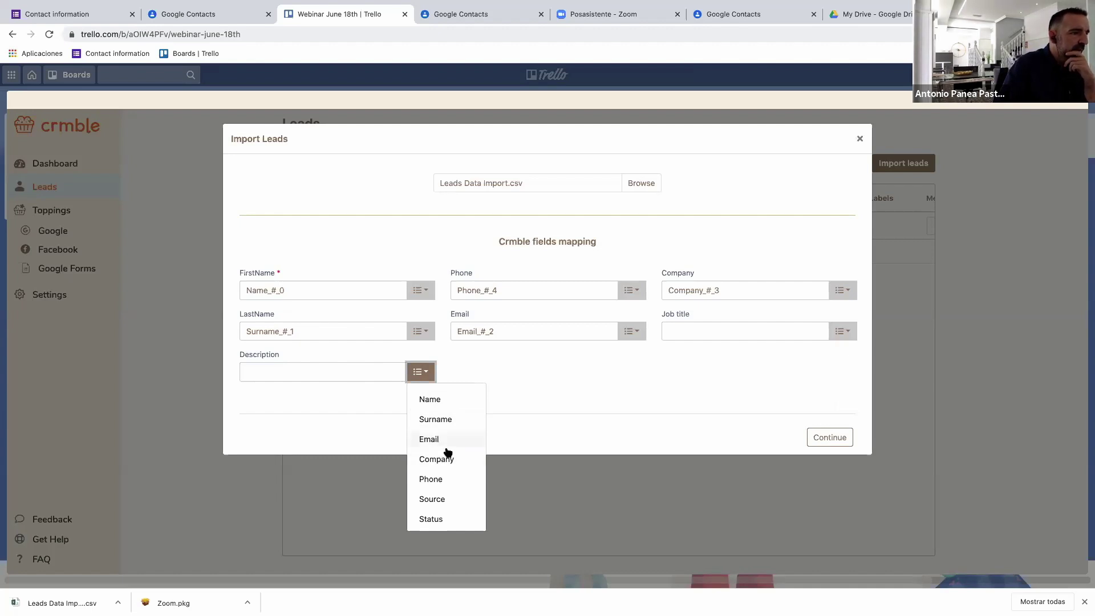
pyautogui.click(440, 501)
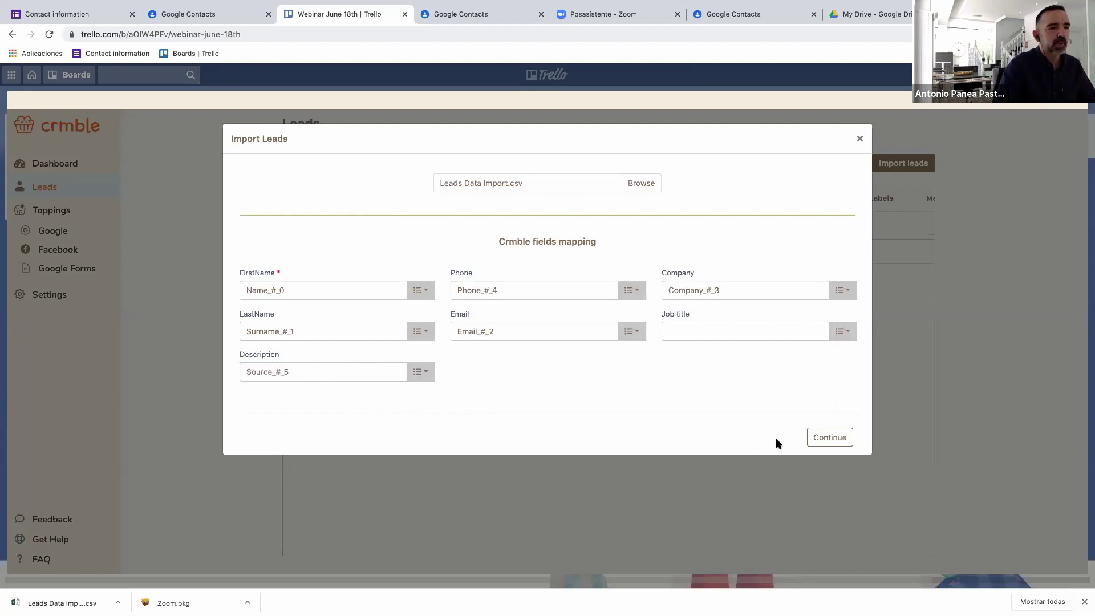
pyautogui.click(830, 440)
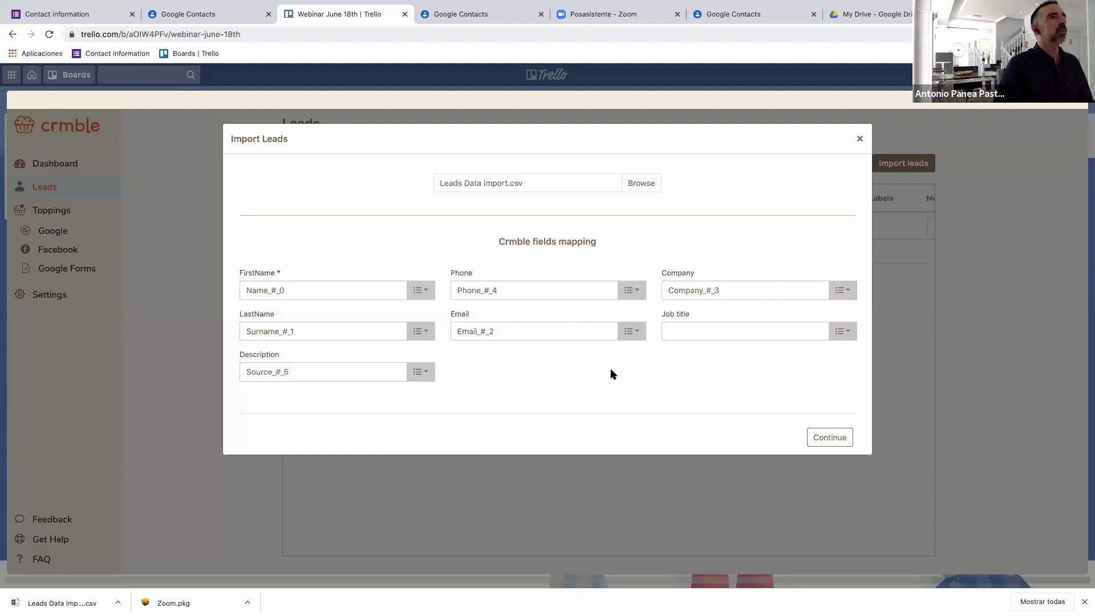
pyautogui.click(844, 441)
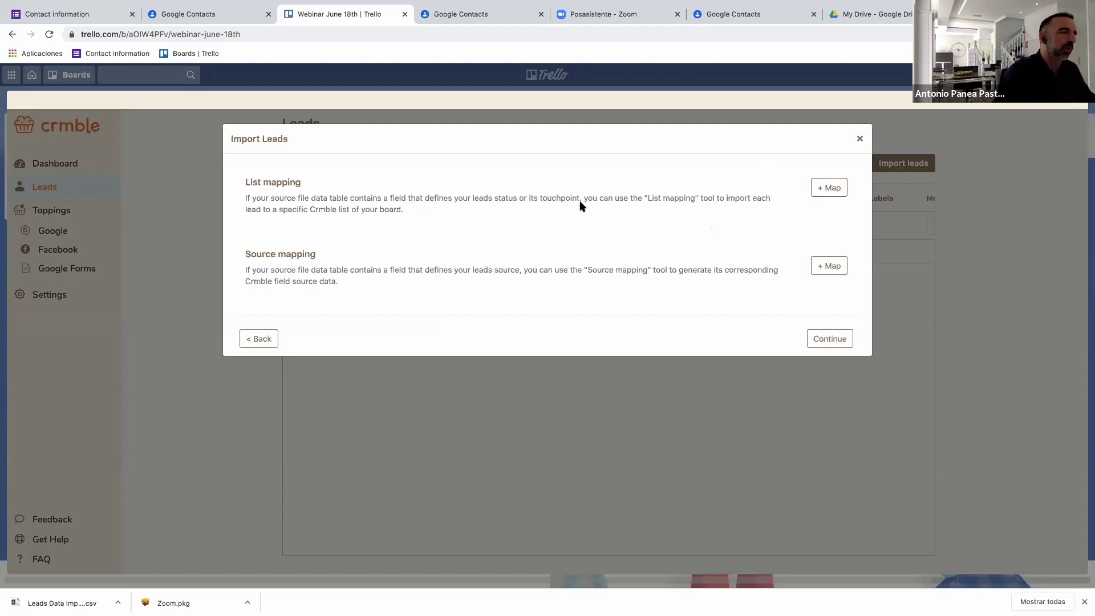
# Add a list mapping rule that uses the file's Status column.
pyautogui.click(826, 189)
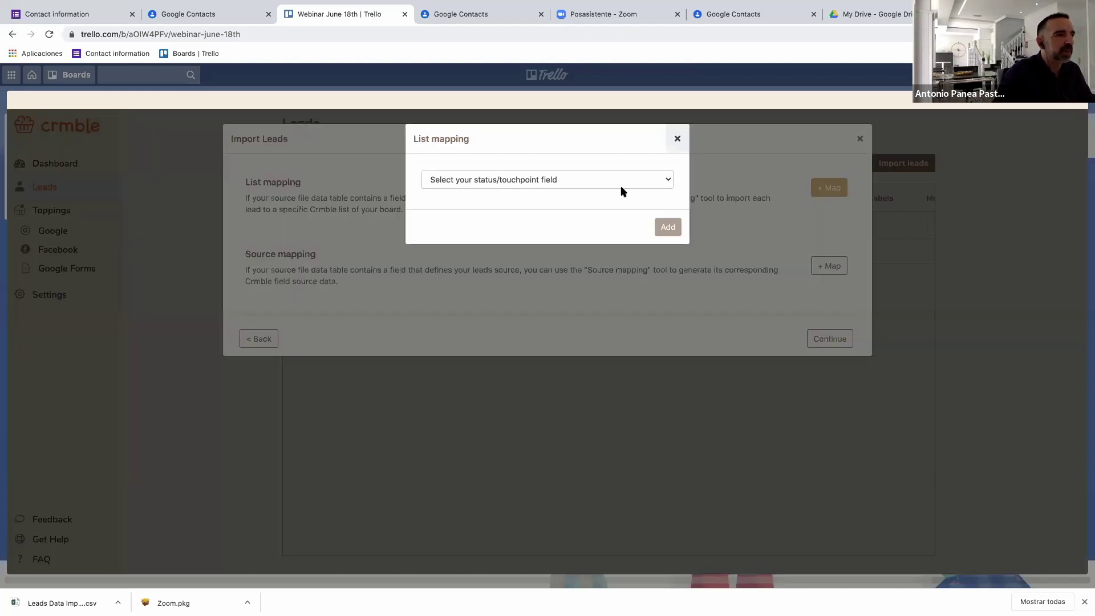
pyautogui.click(535, 180)
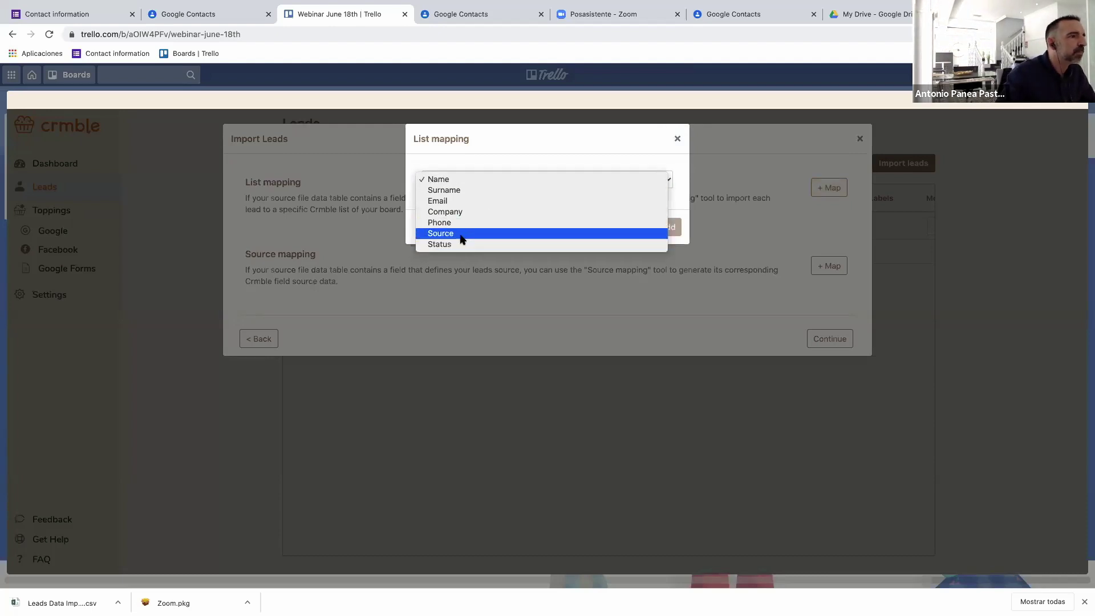
pyautogui.click(433, 245)
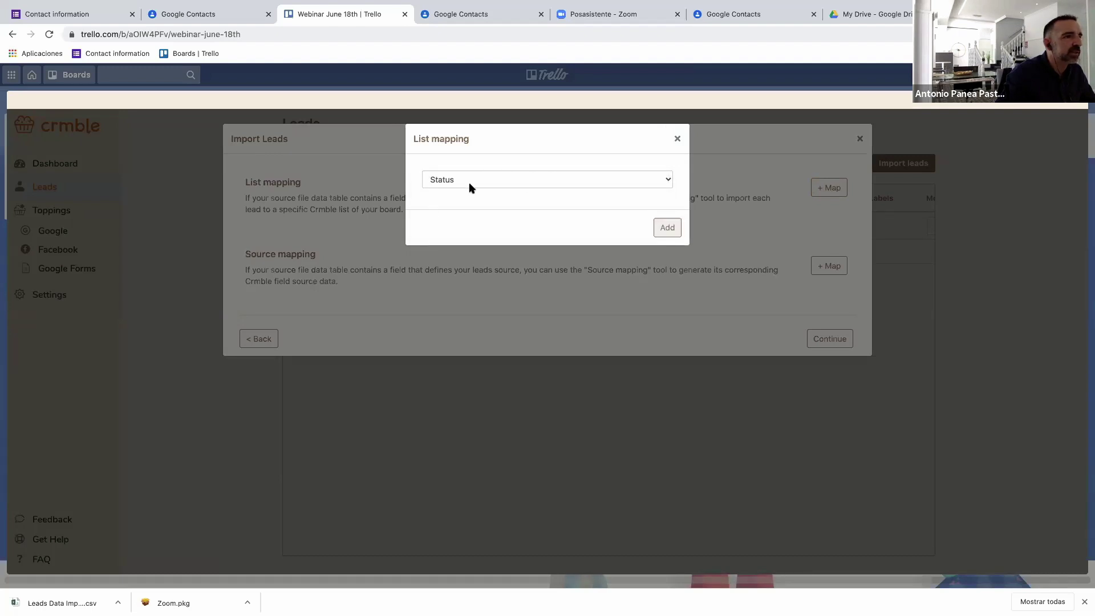
pyautogui.click(674, 236)
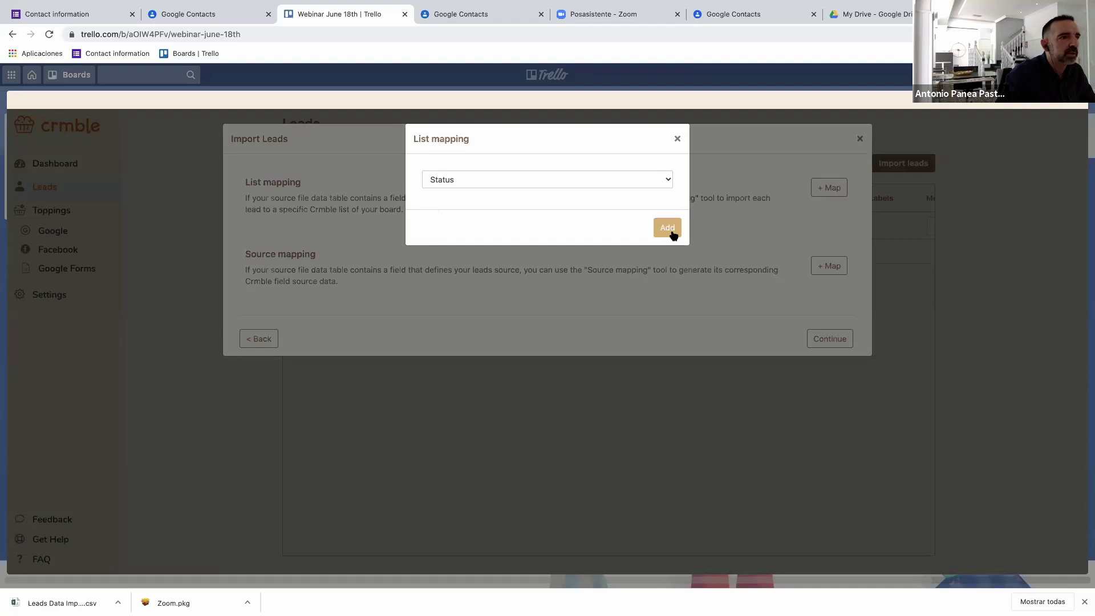
pyautogui.click(673, 236)
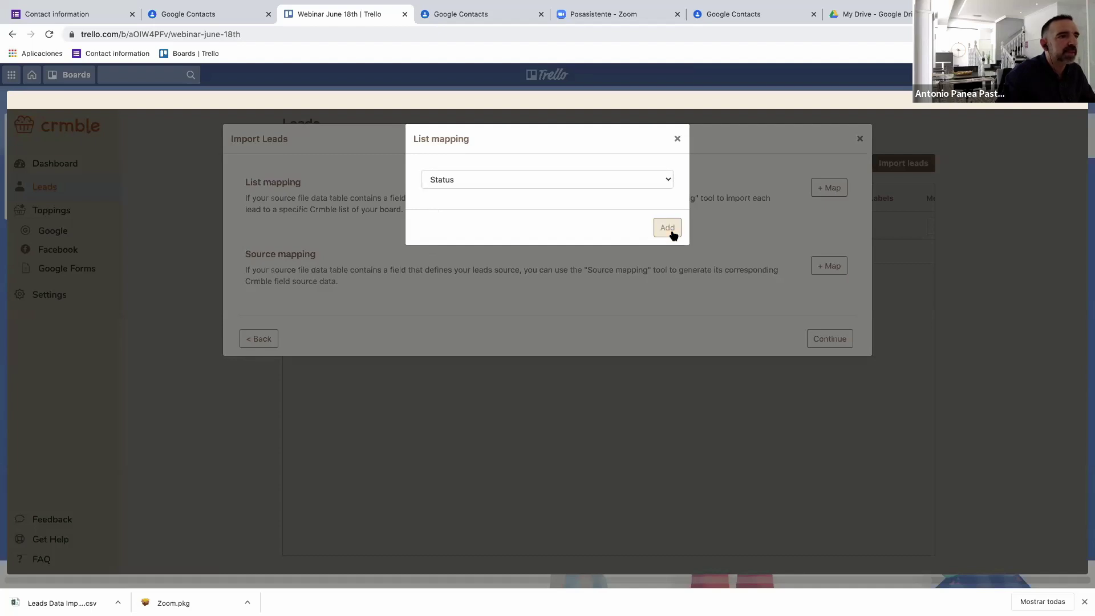
# Map the Hot status to the Hot list and Warm to the Warm list.
pyautogui.click(383, 257)
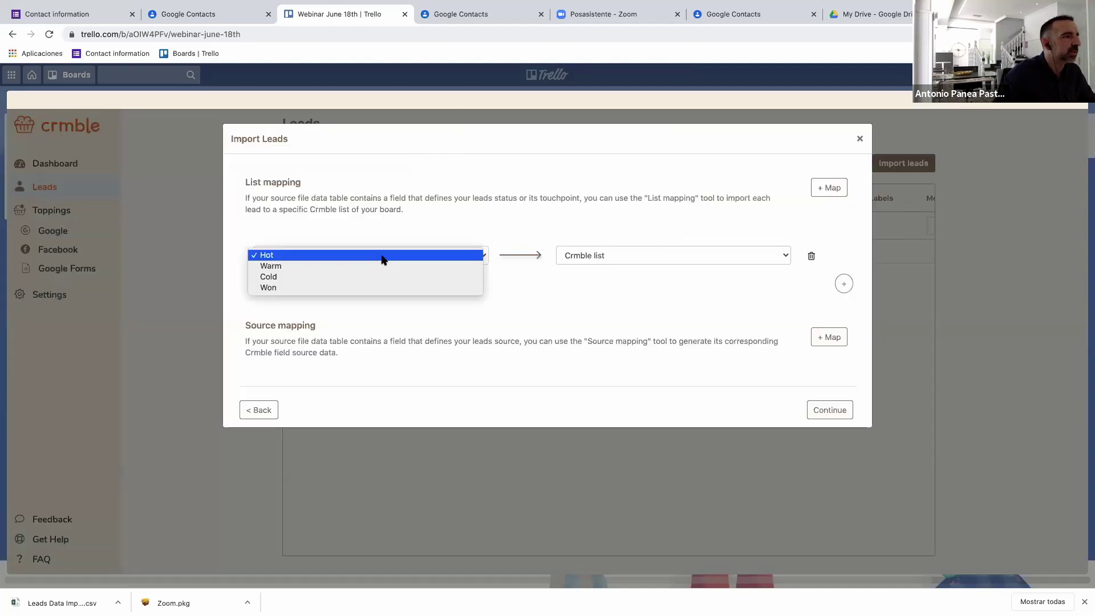
pyautogui.click(325, 255)
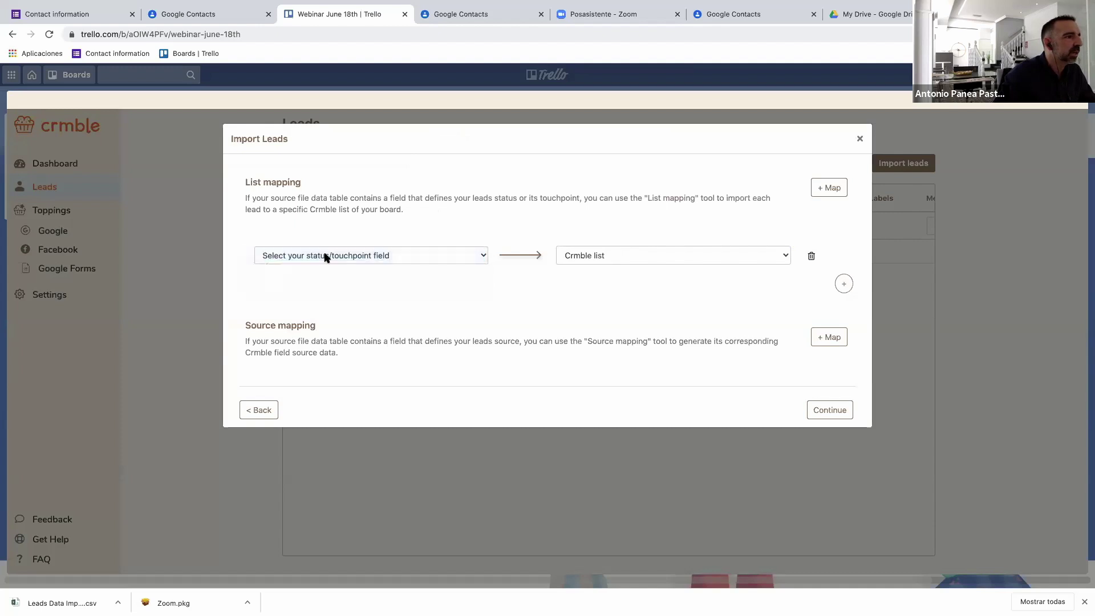
pyautogui.click(608, 260)
pyautogui.click(587, 287)
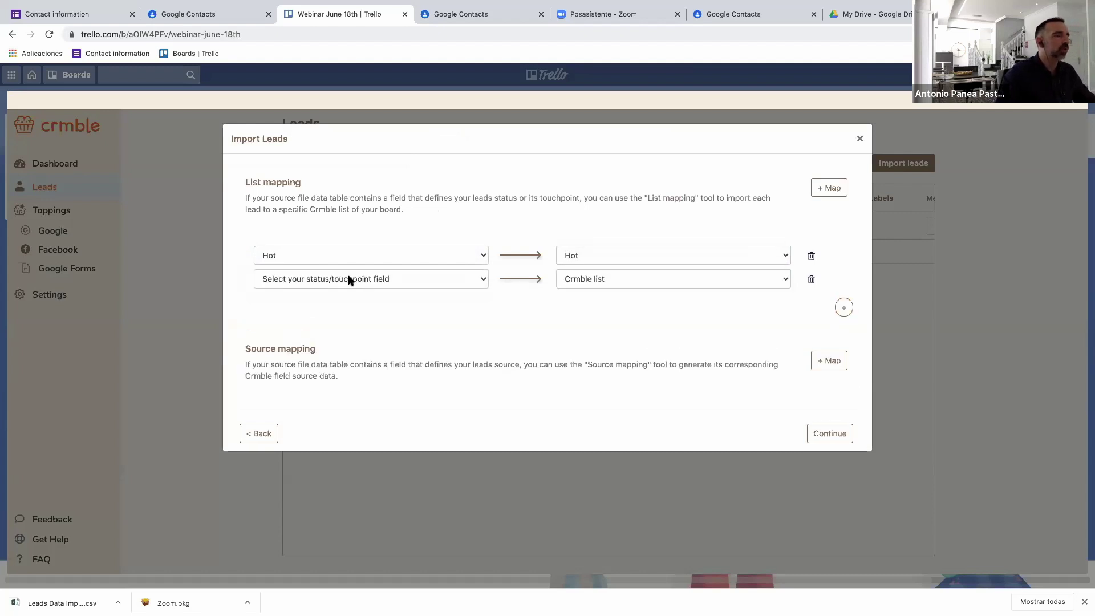
pyautogui.click(395, 280)
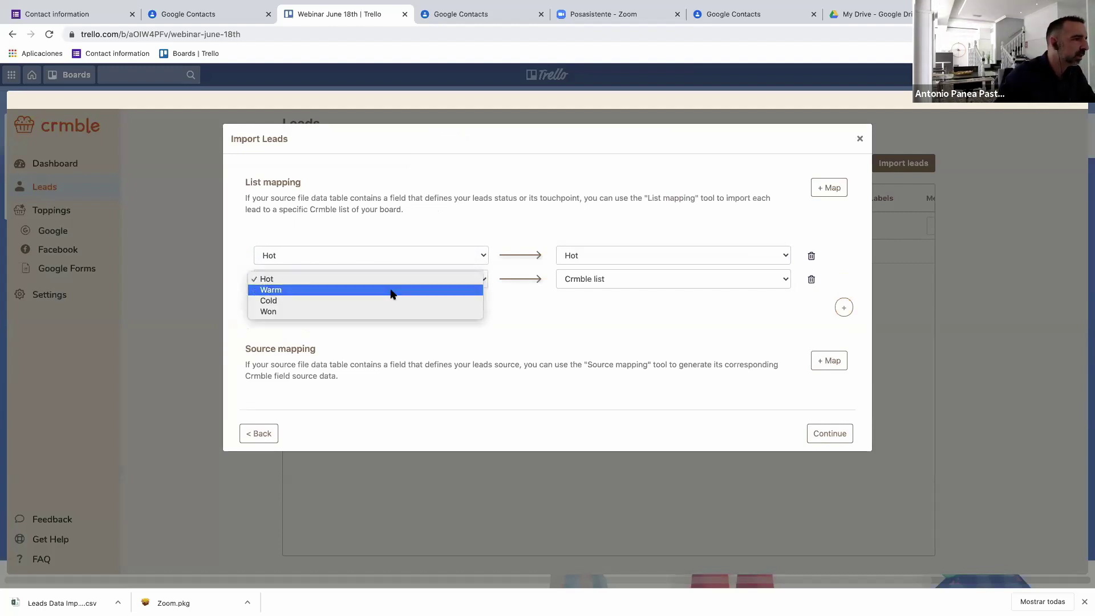
pyautogui.click(391, 290)
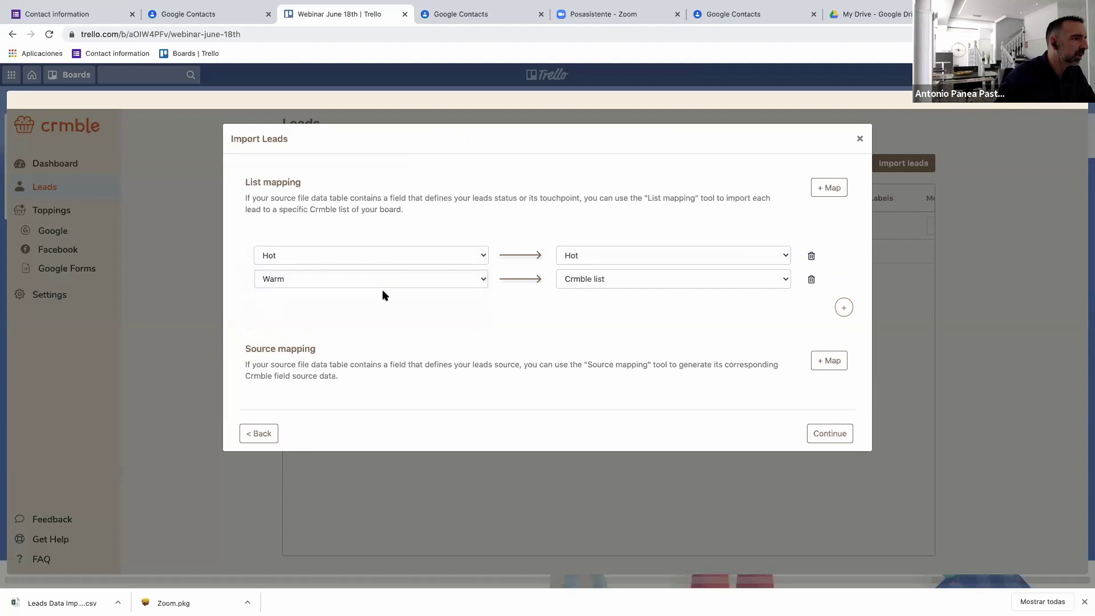
pyautogui.click(786, 283)
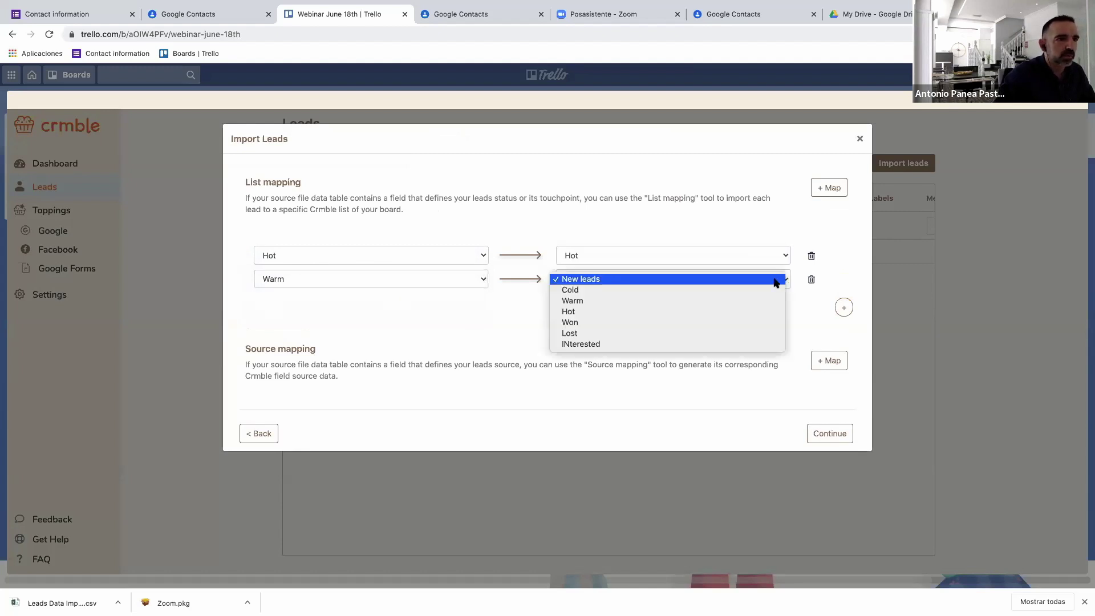
pyautogui.click(583, 302)
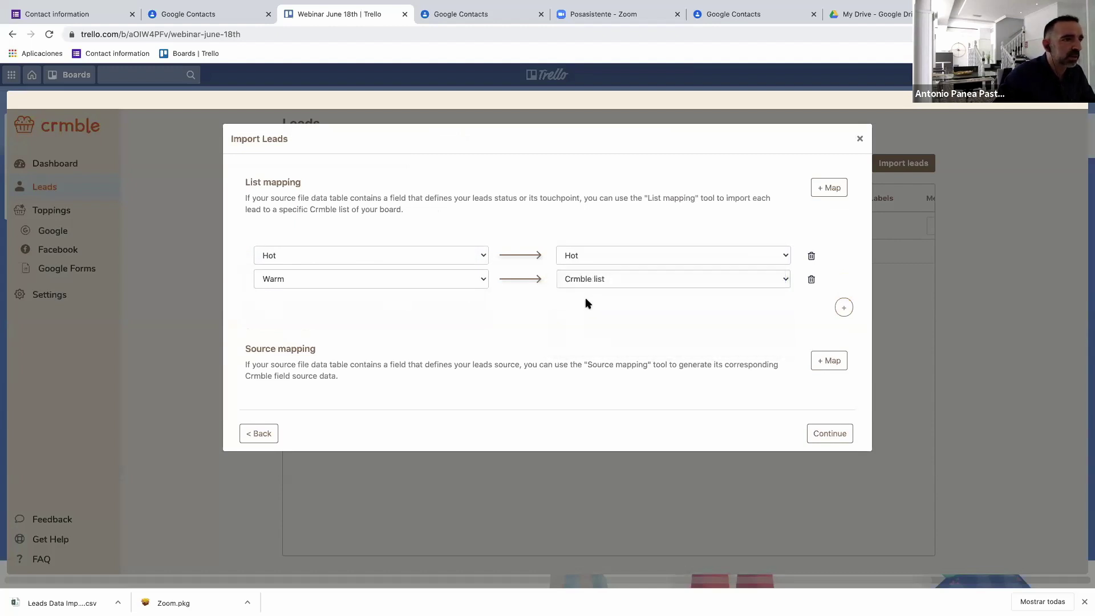
# Add rows mapping the Cold status to the Cold list and Won to the Won list.
pyautogui.click(844, 309)
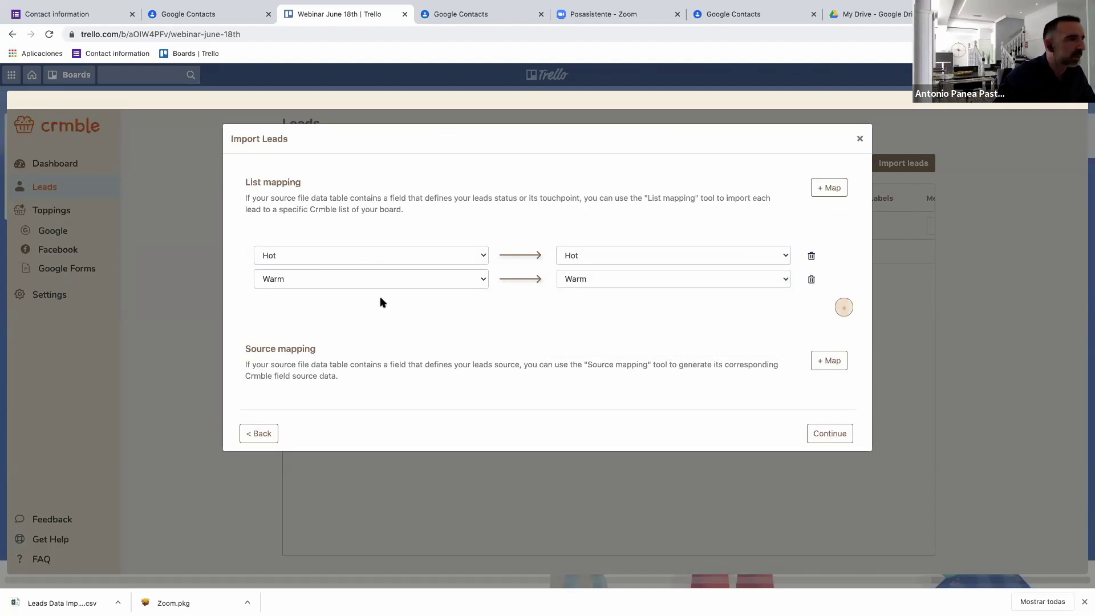
pyautogui.click(318, 302)
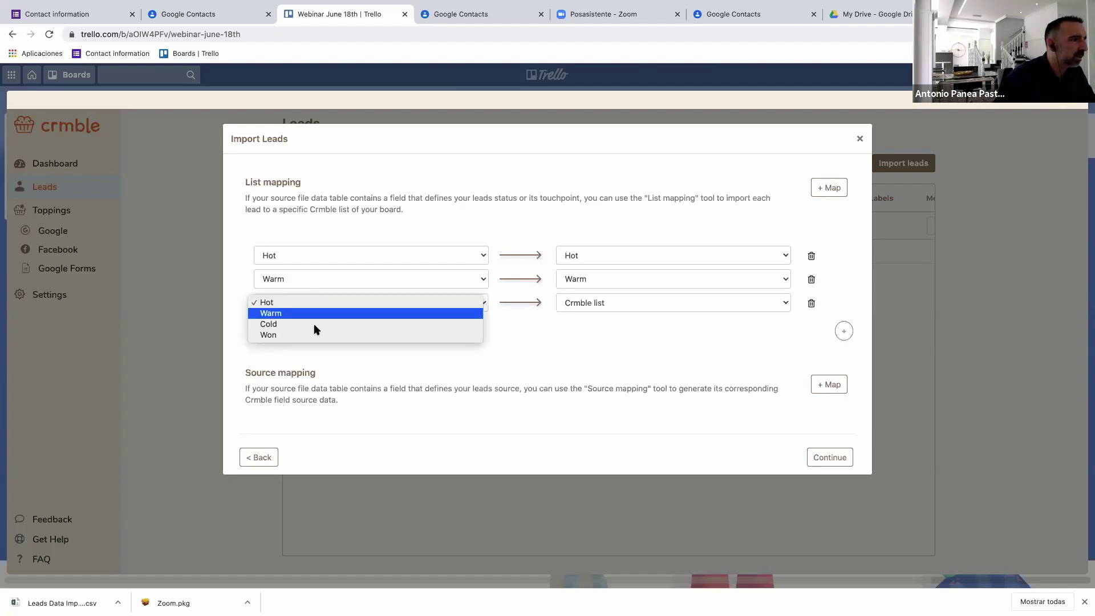
pyautogui.click(314, 323)
pyautogui.click(624, 308)
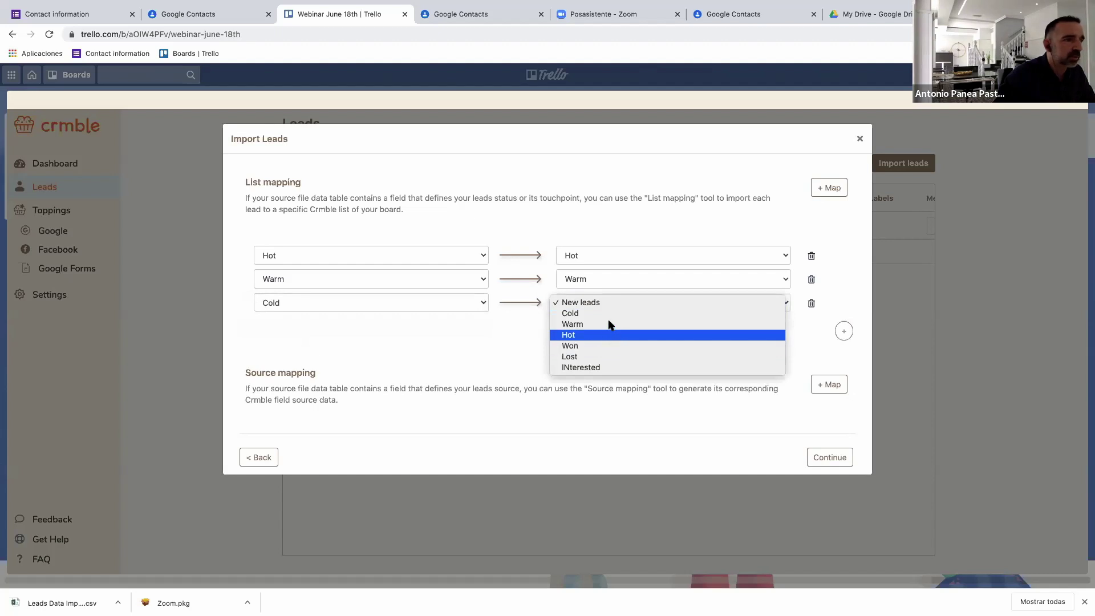
pyautogui.click(766, 317)
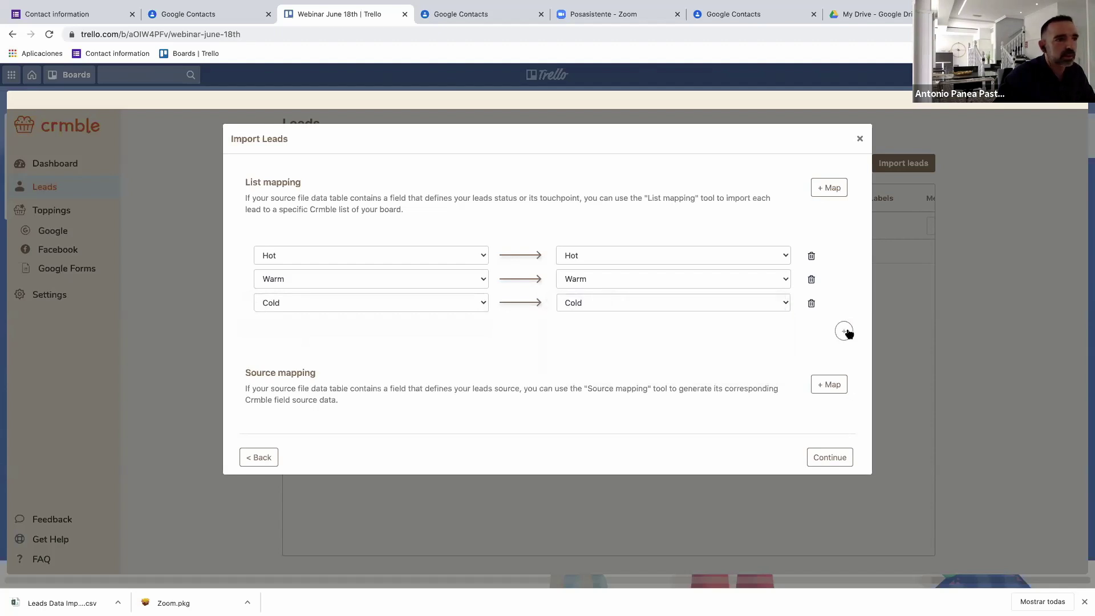
pyautogui.click(377, 327)
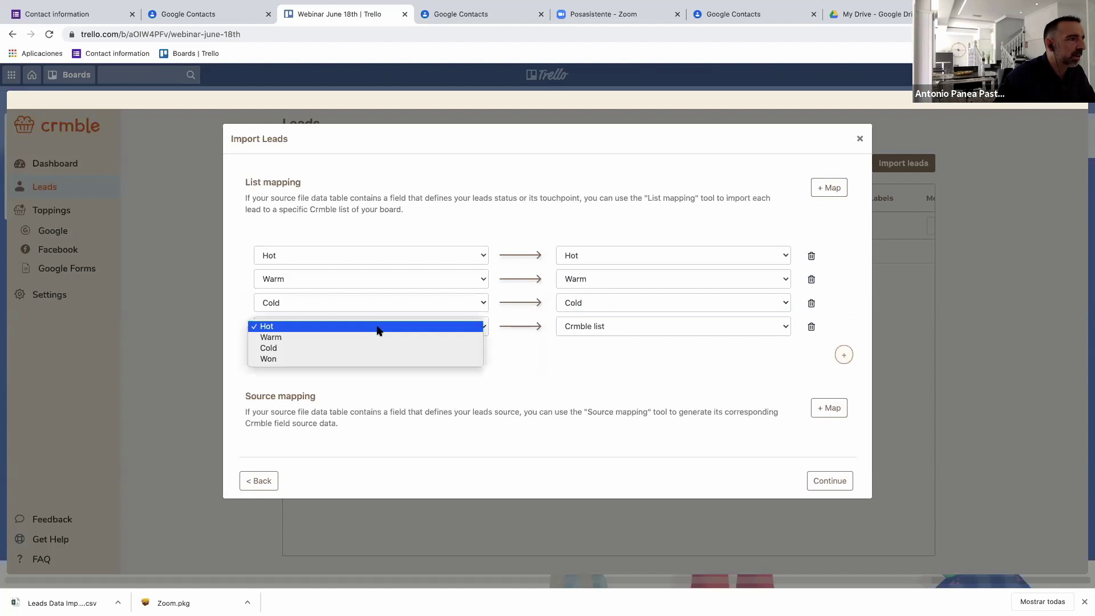
pyautogui.click(362, 358)
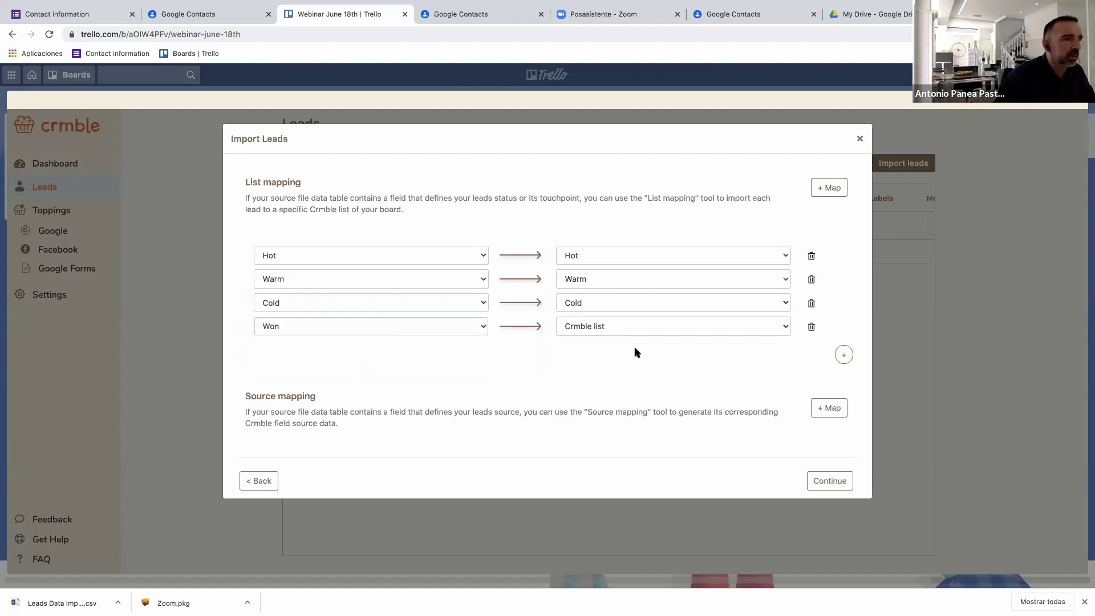
pyautogui.click(743, 334)
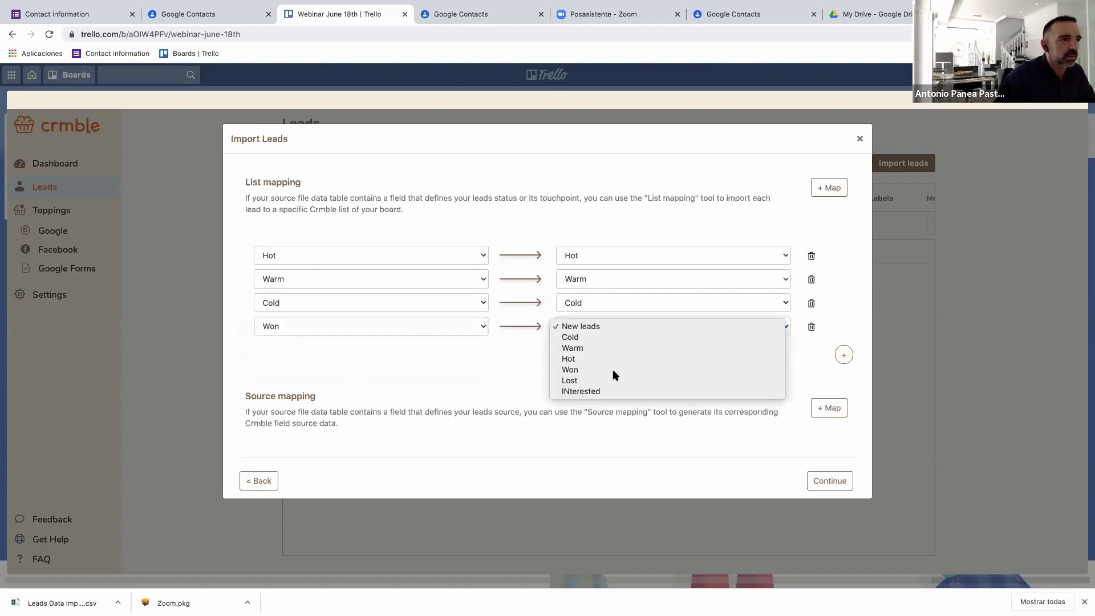
pyautogui.click(615, 373)
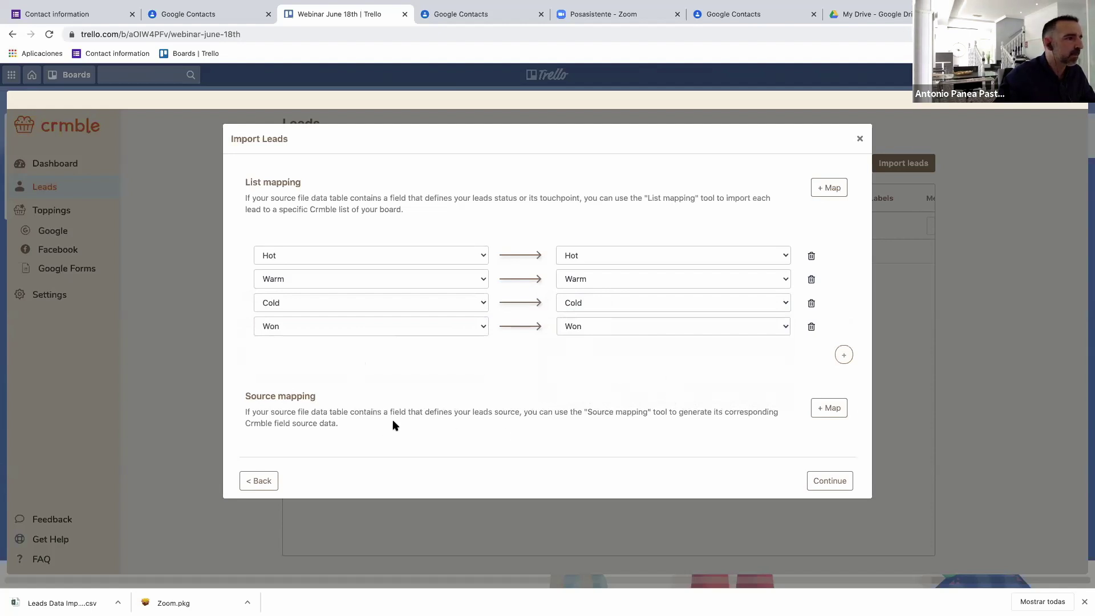
pyautogui.click(816, 412)
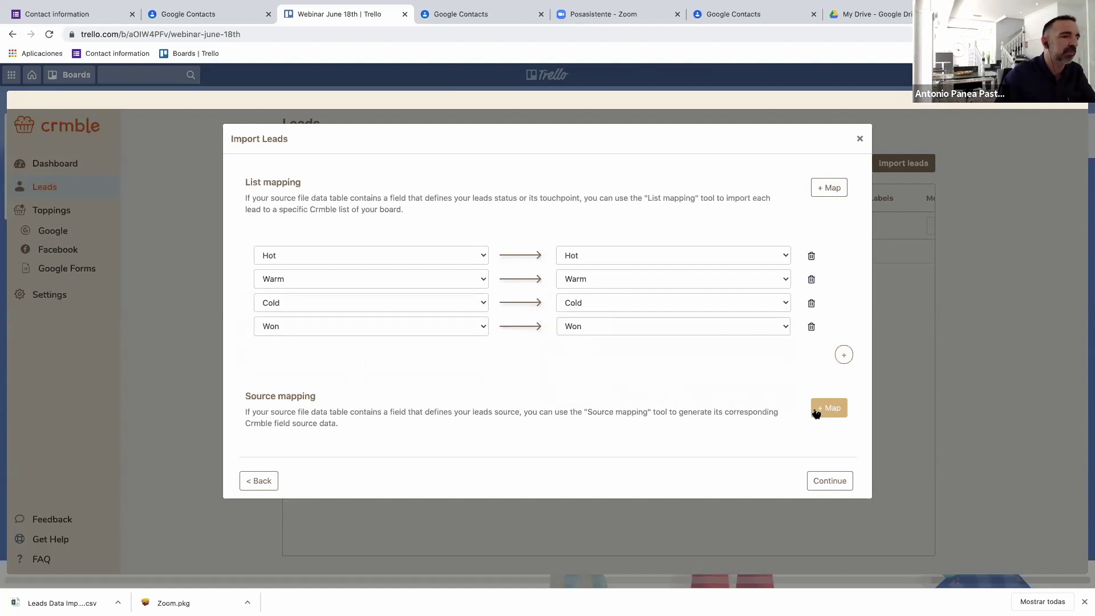
# Choose the file's Source column as the source field, replacing Surname, and add it.
pyautogui.click(827, 407)
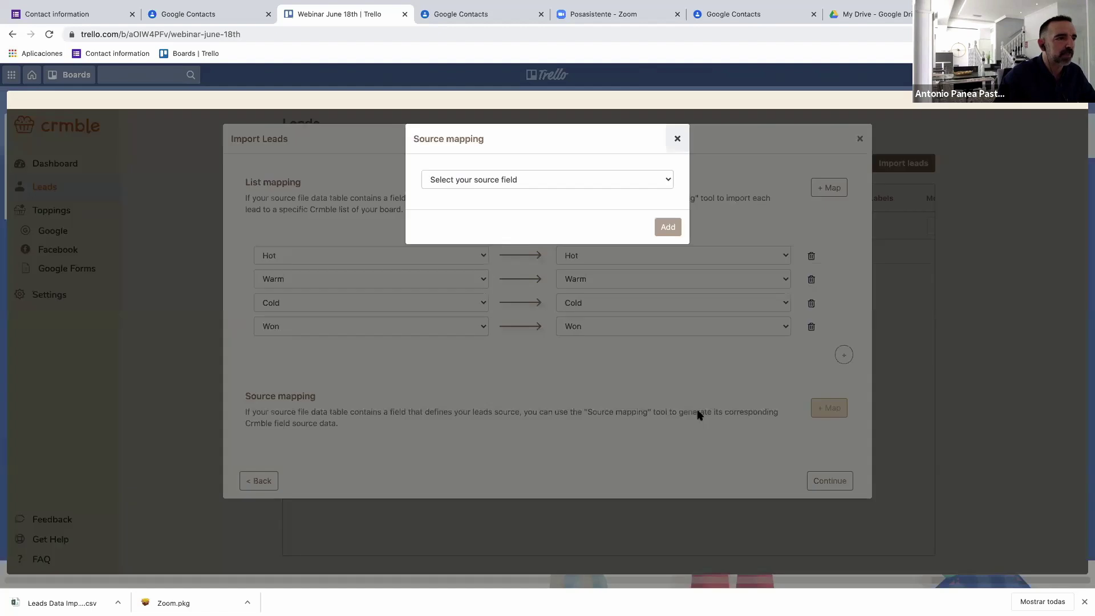
pyautogui.click(524, 179)
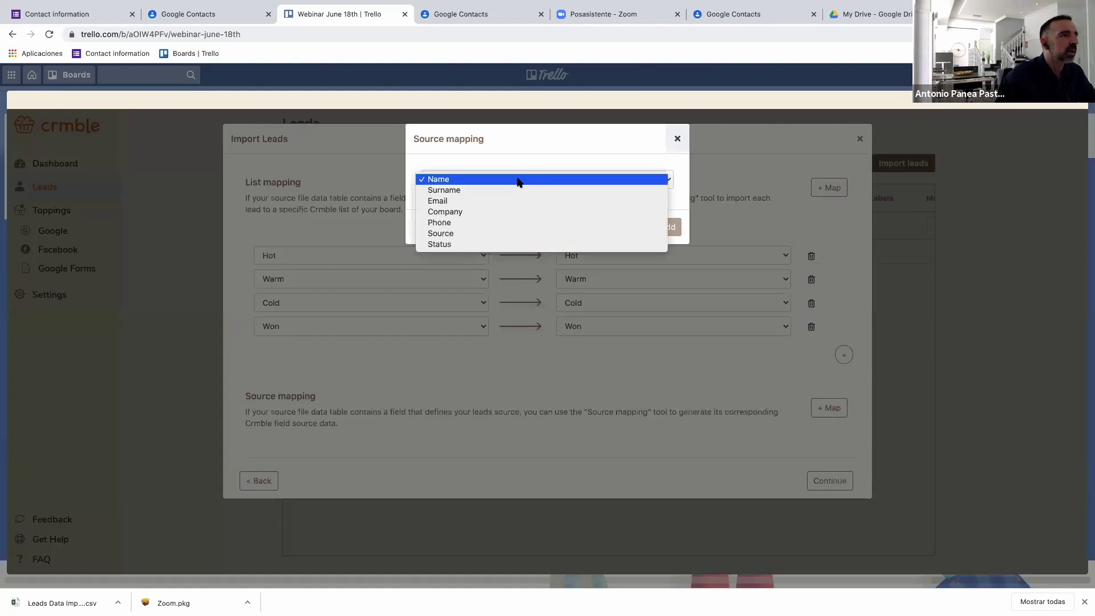
pyautogui.click(501, 190)
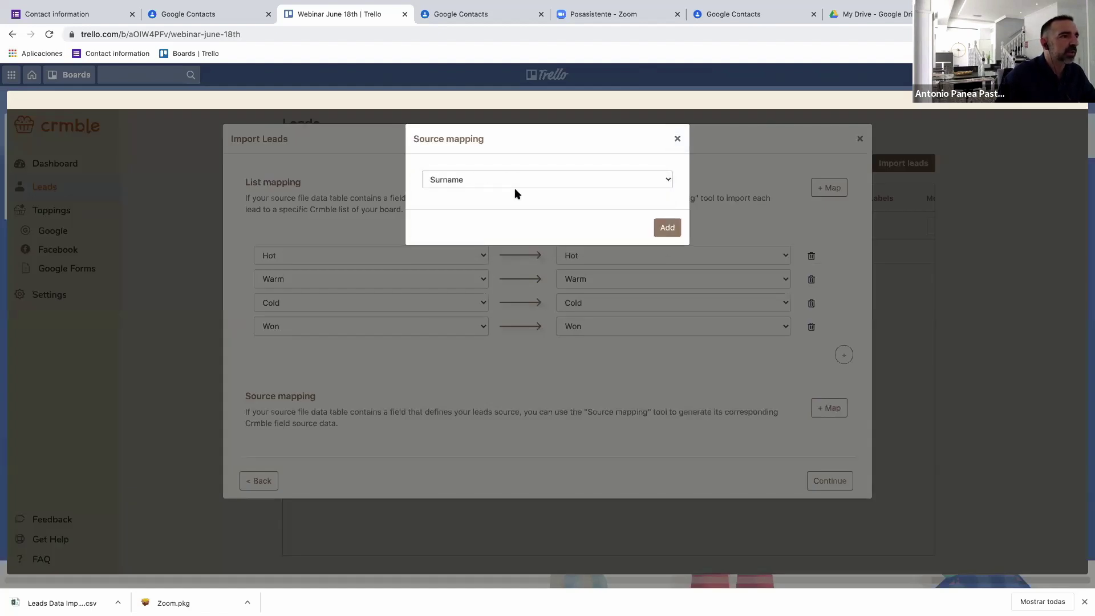
pyautogui.click(524, 179)
pyautogui.click(451, 222)
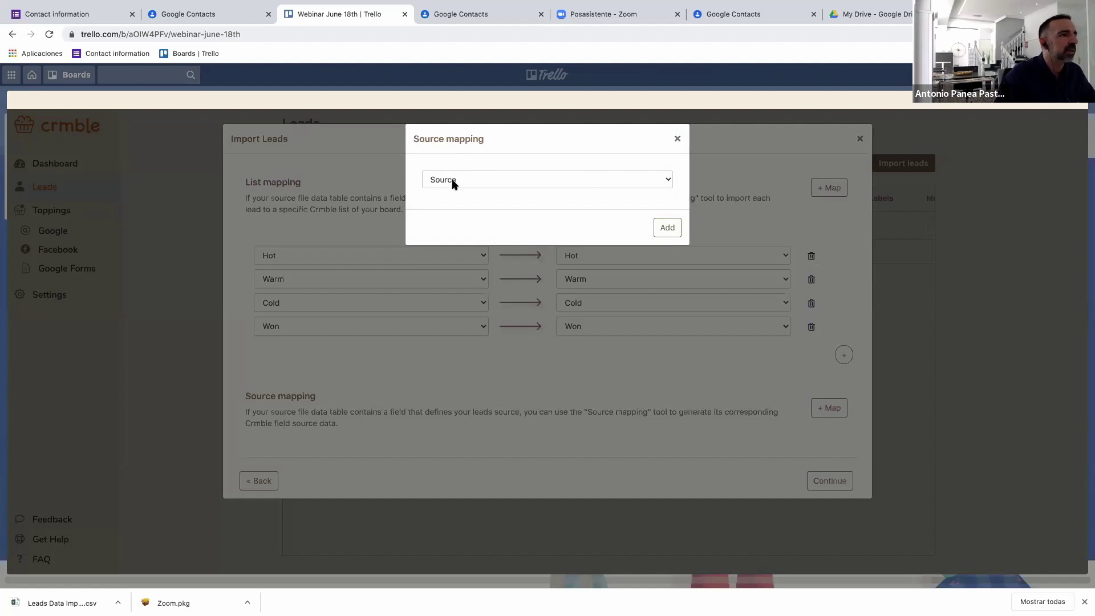
pyautogui.click(656, 229)
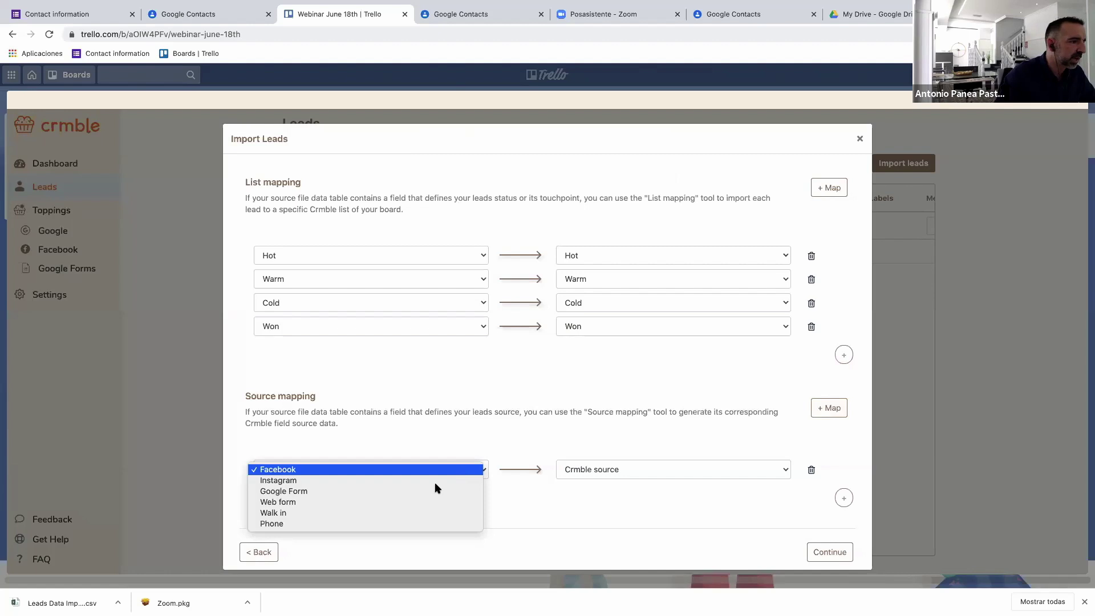
# Map the Facebook source to Facebook and Instagram to Instagram.
pyautogui.click(446, 471)
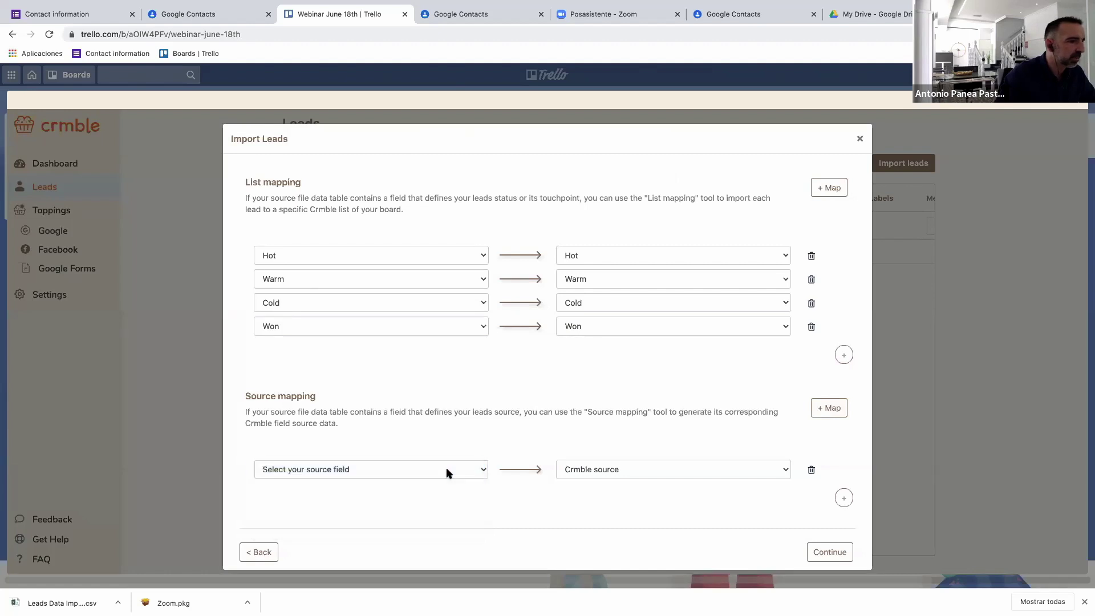
pyautogui.click(584, 473)
pyautogui.click(595, 481)
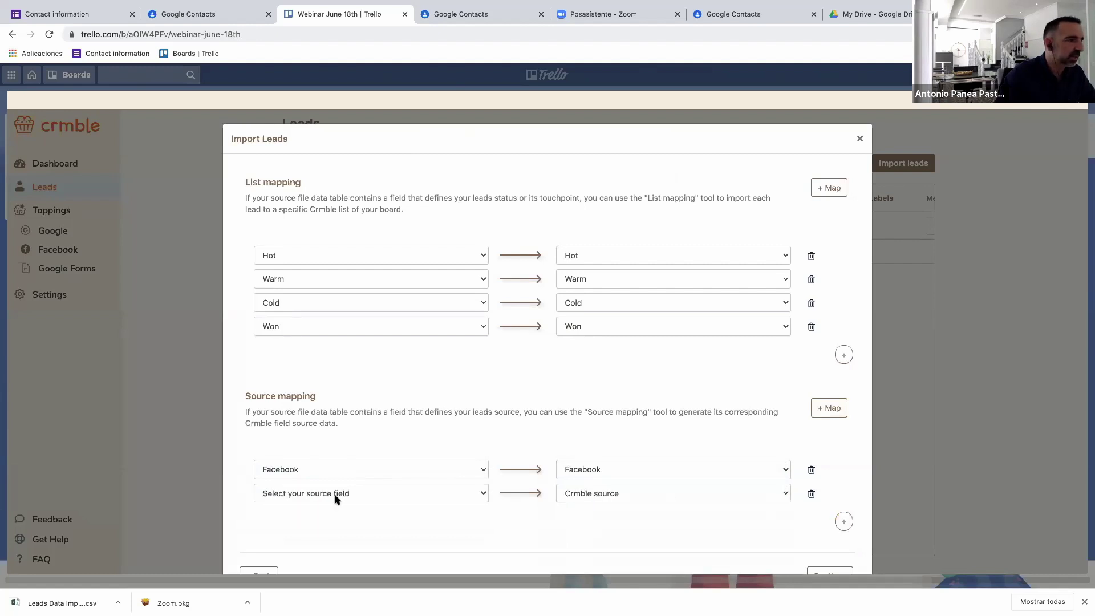
pyautogui.click(335, 494)
pyautogui.click(333, 504)
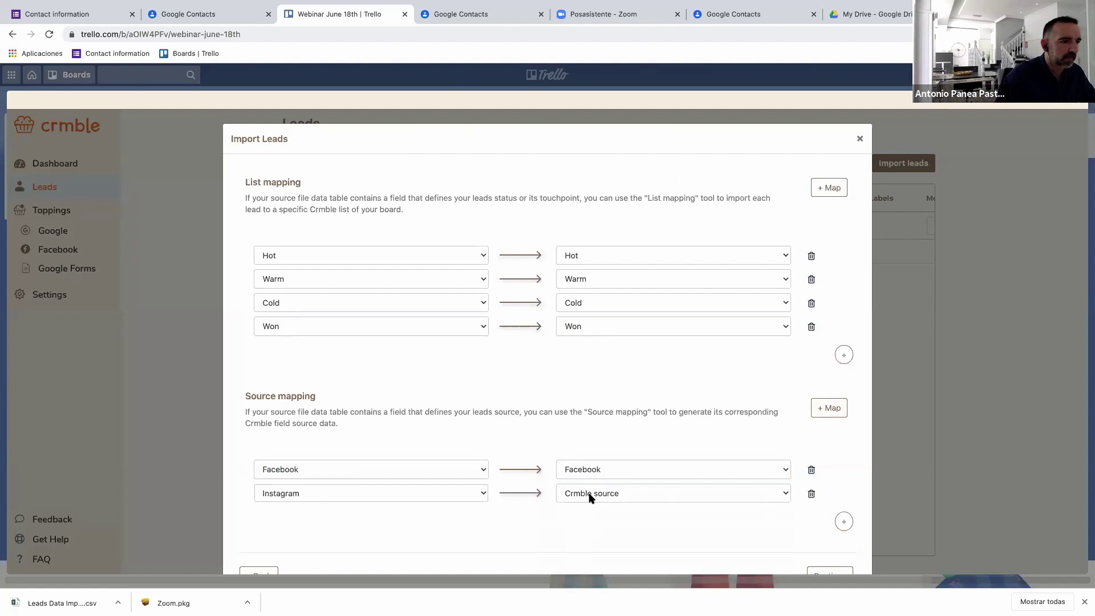
pyautogui.click(589, 496)
pyautogui.click(591, 515)
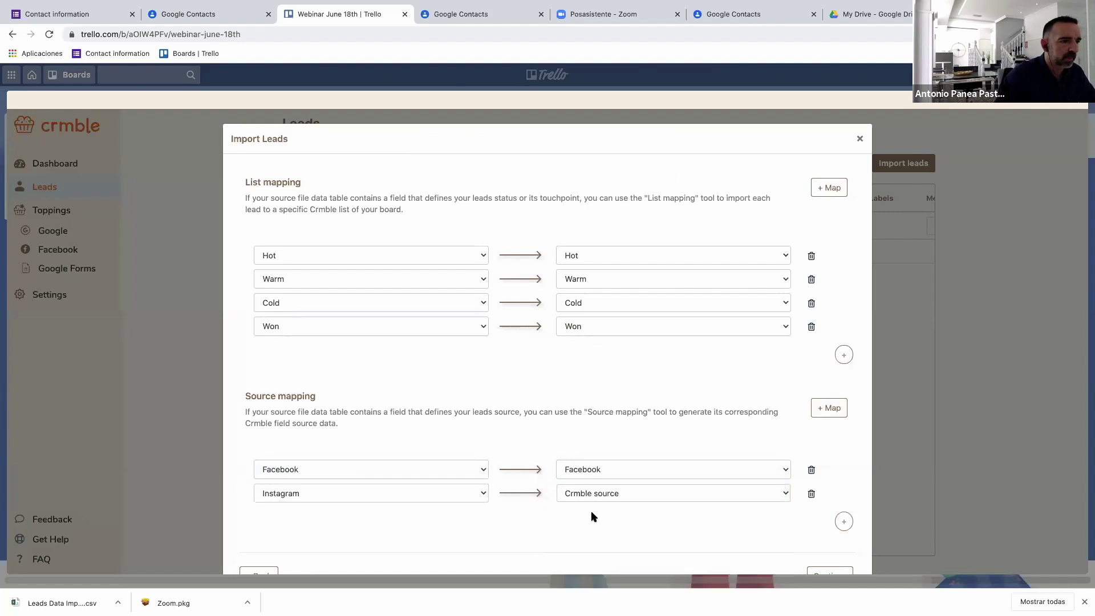
pyautogui.scroll(-1, 803, 485)
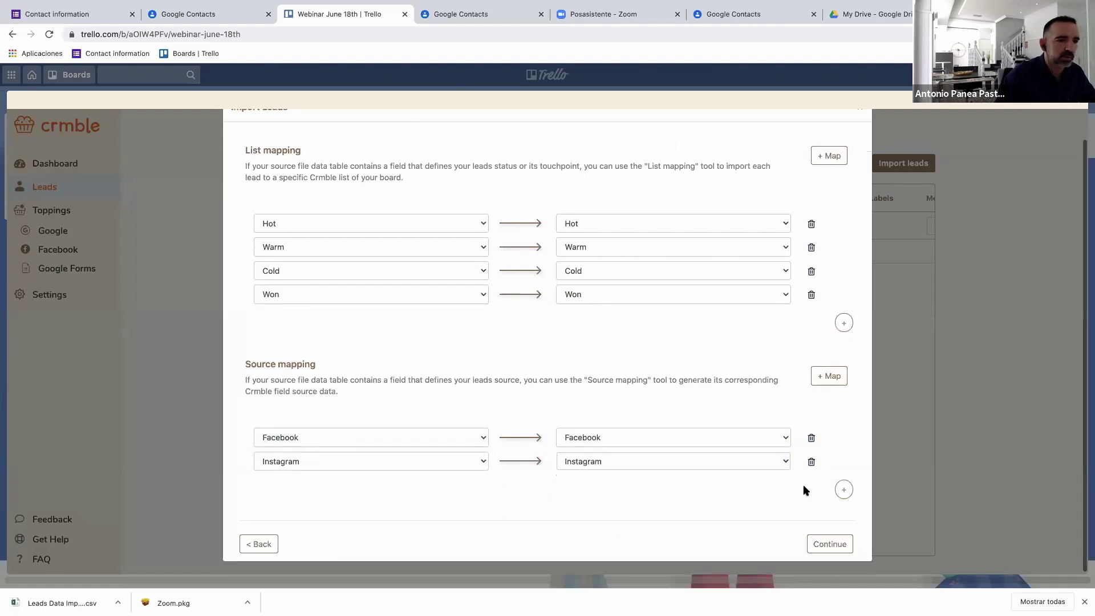
# Map Google Form to Google Forms and Web form to Web, then continue to the leads preview.
pyautogui.click(844, 487)
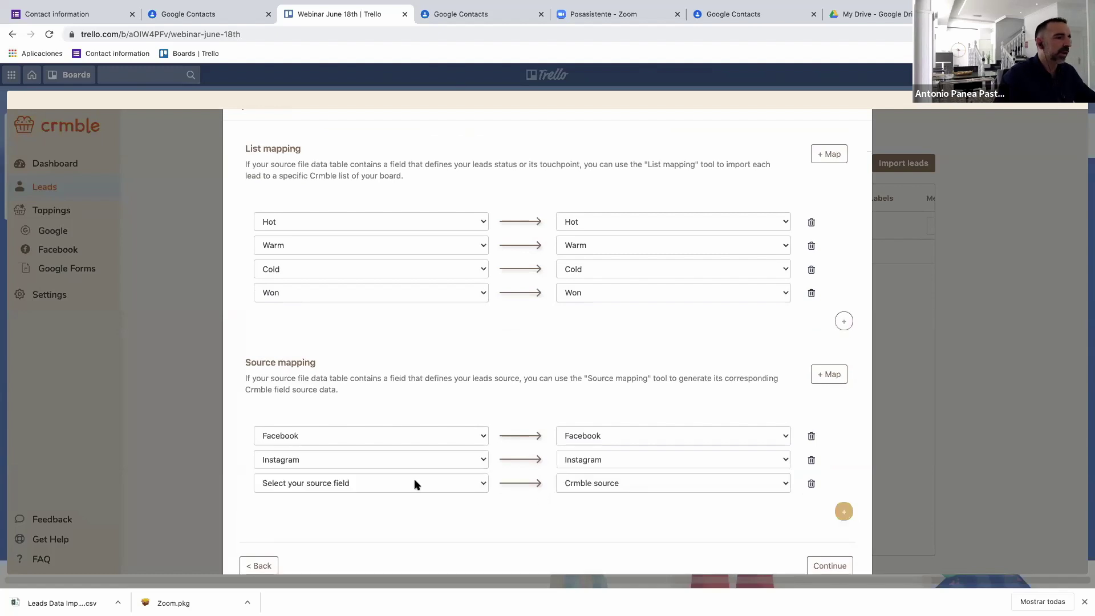
pyautogui.click(414, 483)
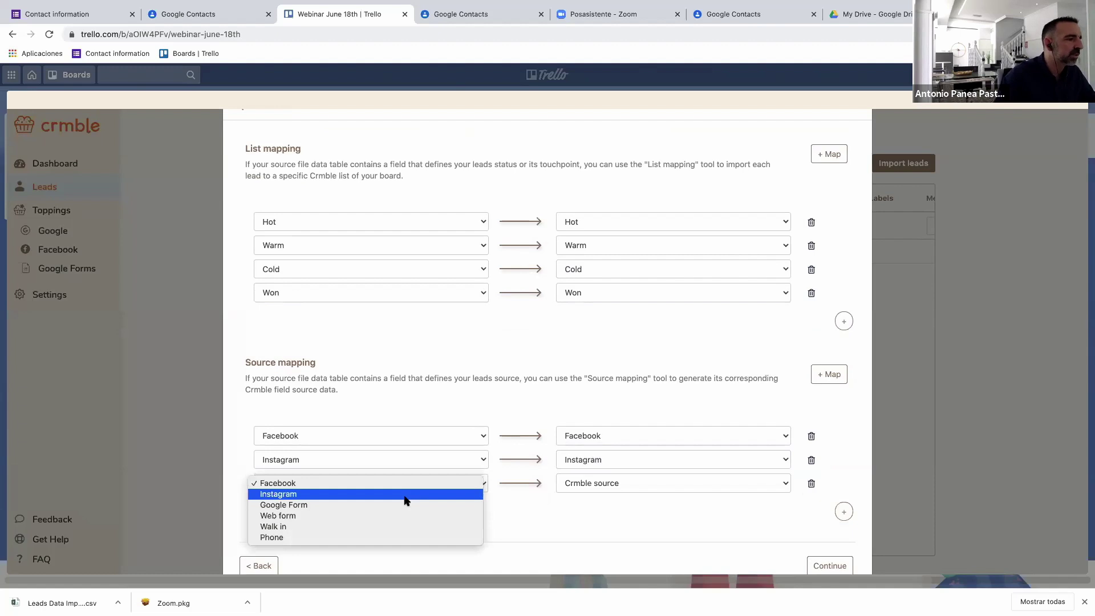
pyautogui.click(398, 505)
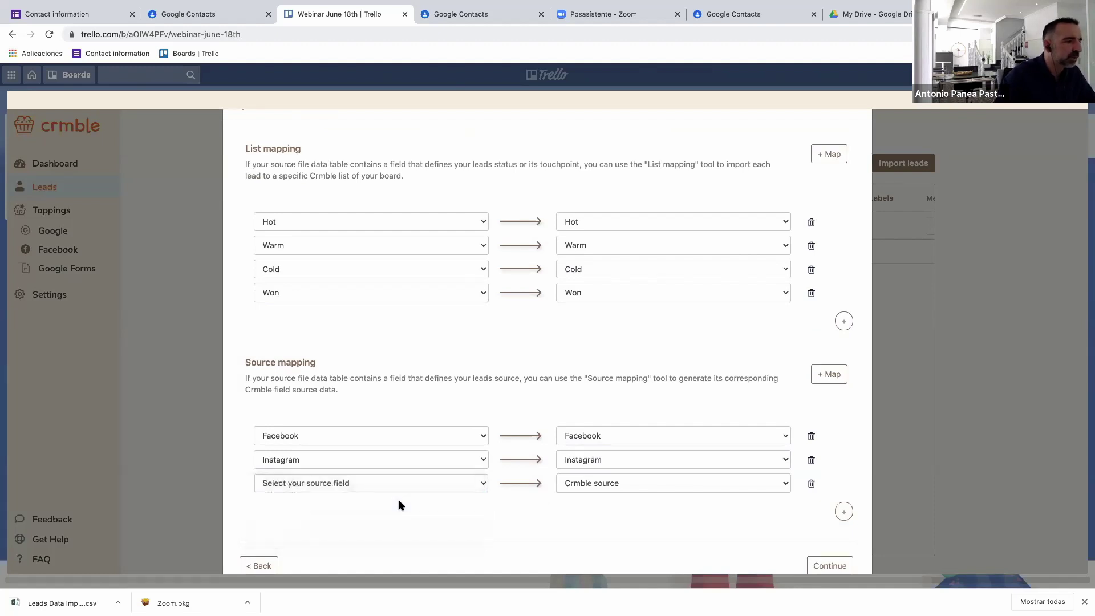
pyautogui.click(617, 486)
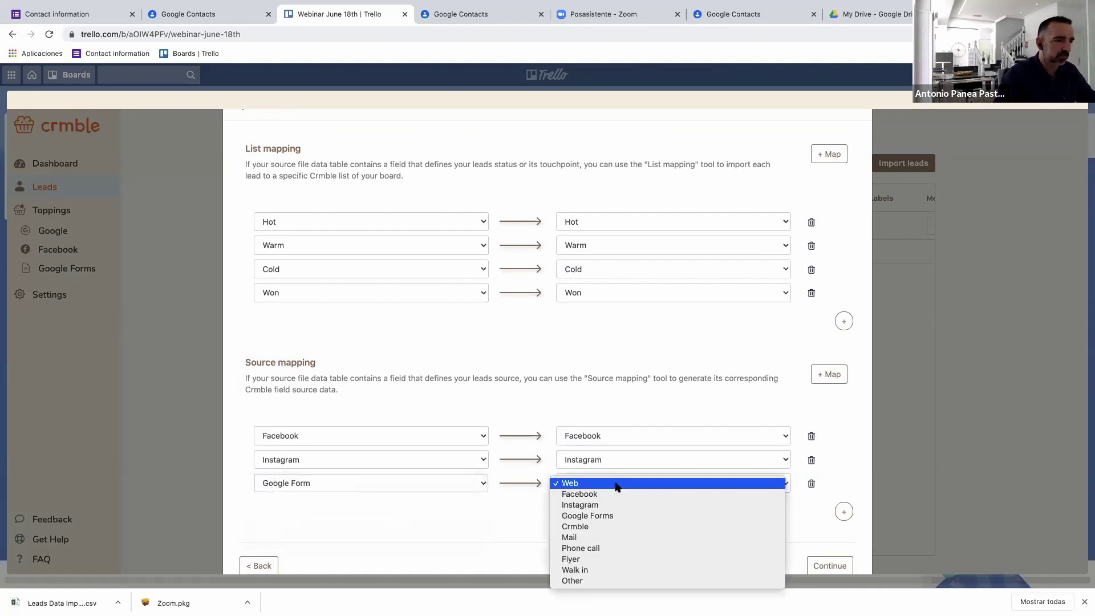
pyautogui.click(618, 519)
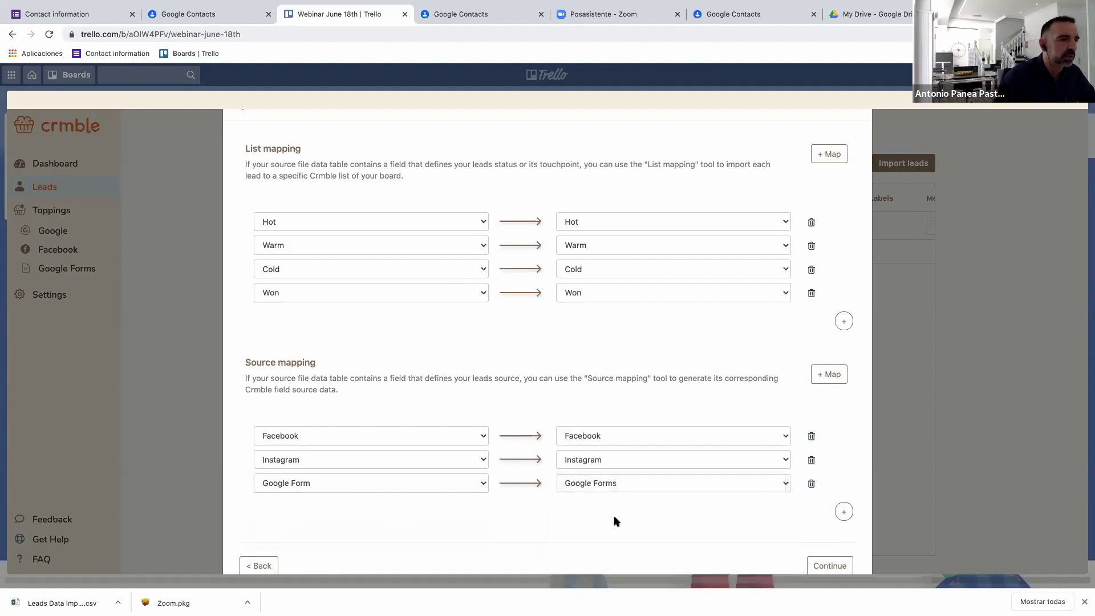
pyautogui.click(845, 512)
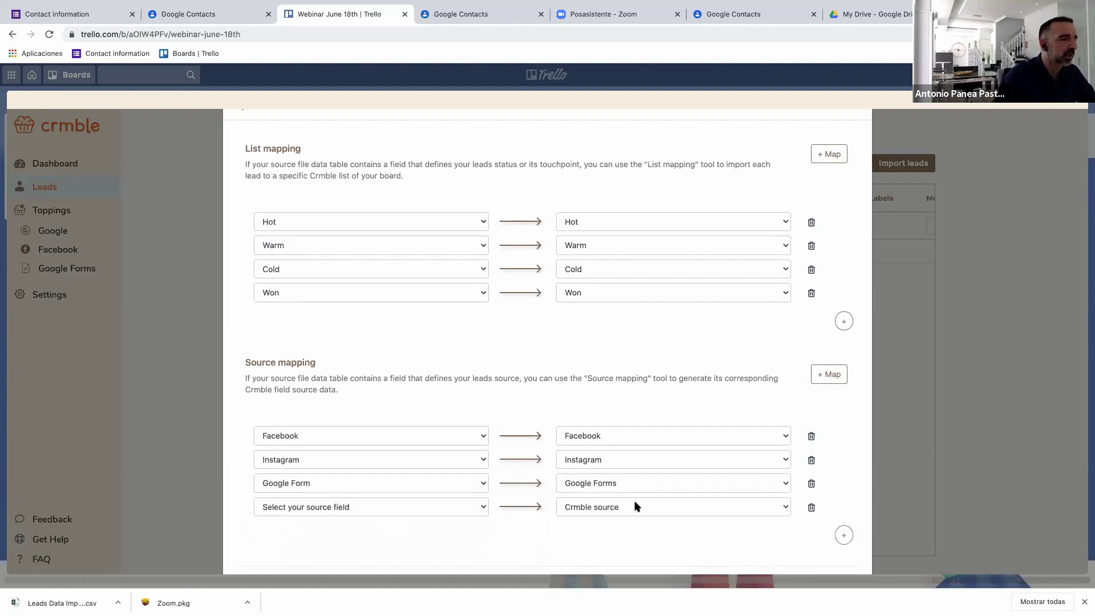
pyautogui.click(409, 507)
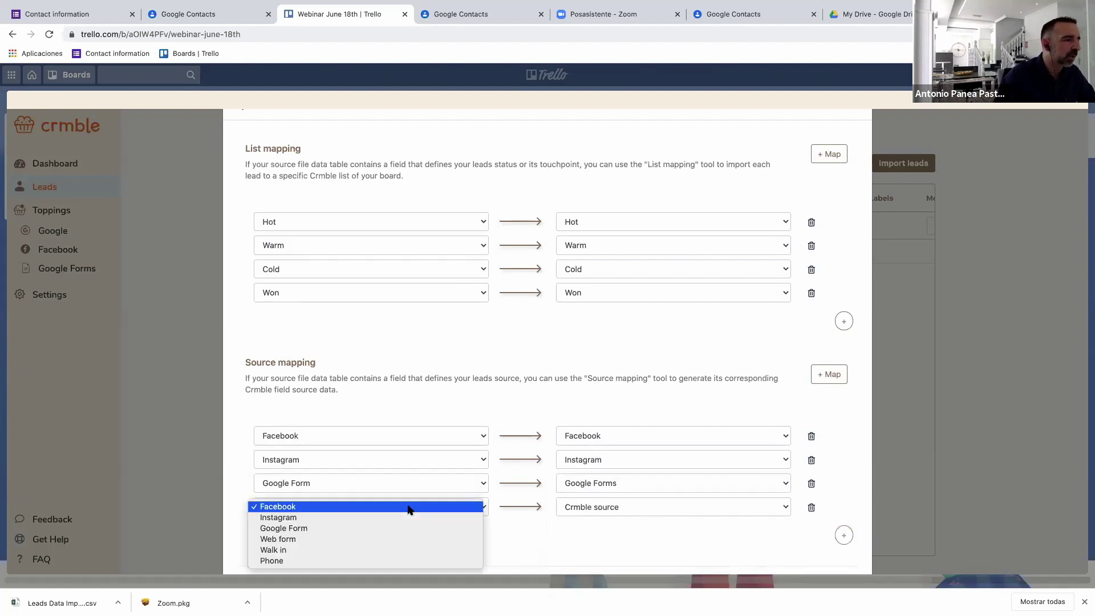
pyautogui.click(388, 539)
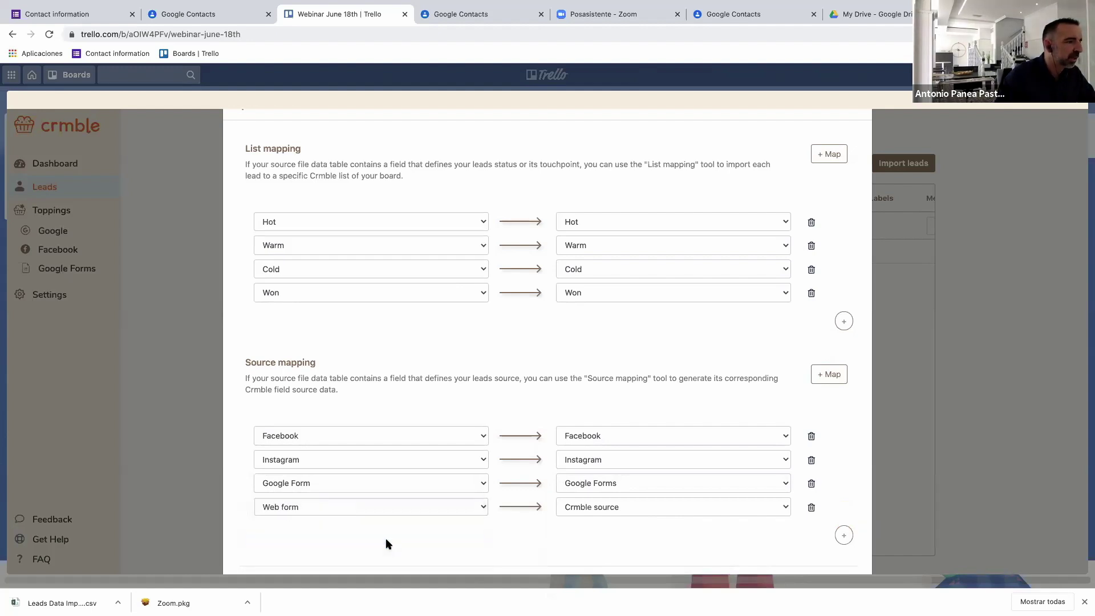
pyautogui.click(599, 512)
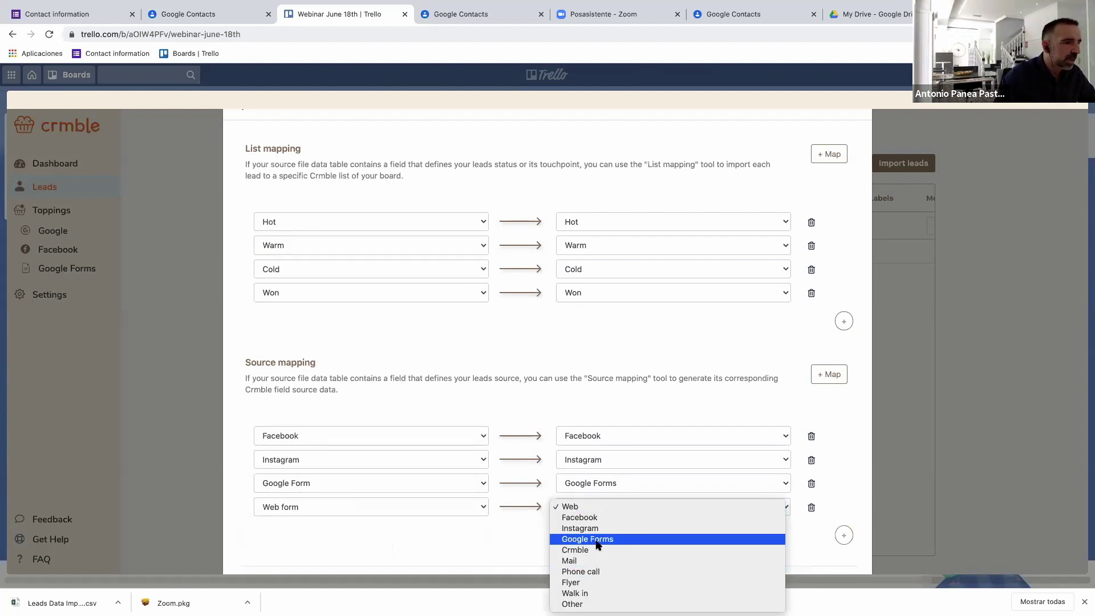
pyautogui.click(587, 507)
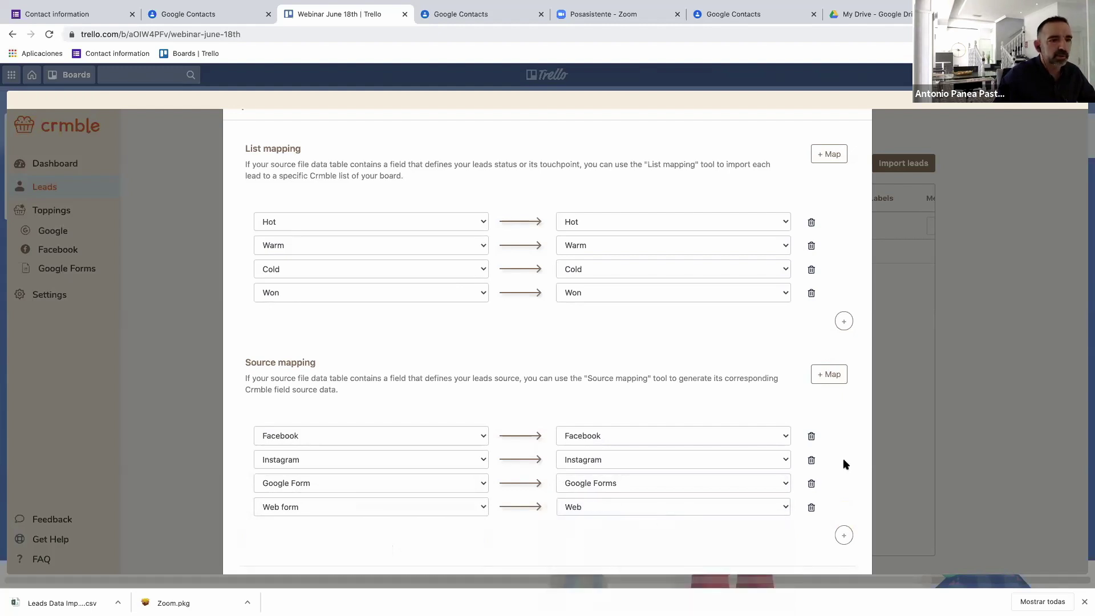
pyautogui.scroll(-2, 833, 502)
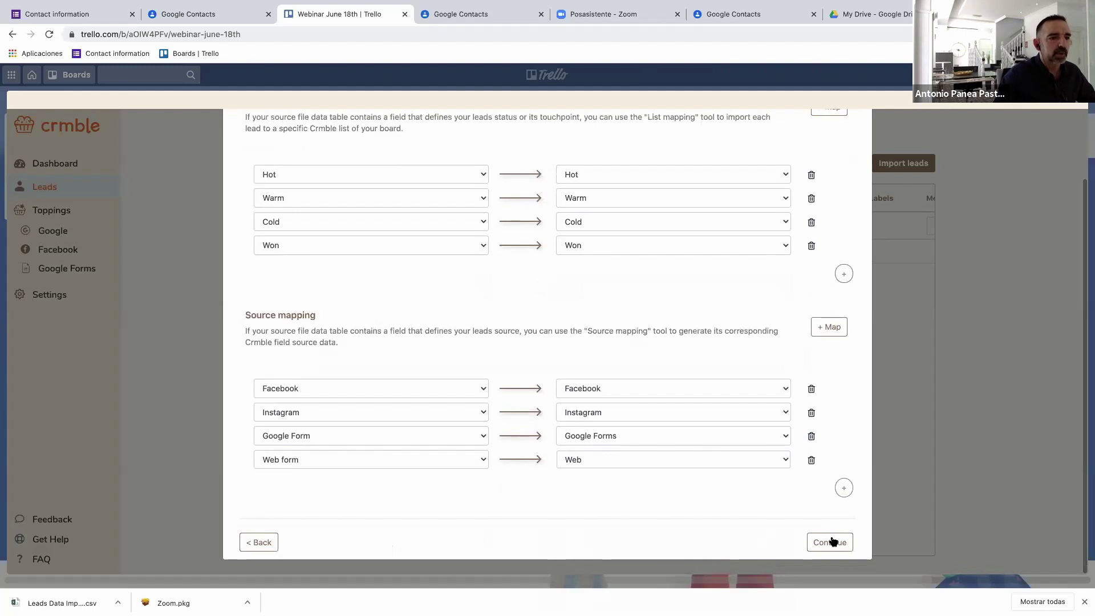
pyautogui.click(832, 542)
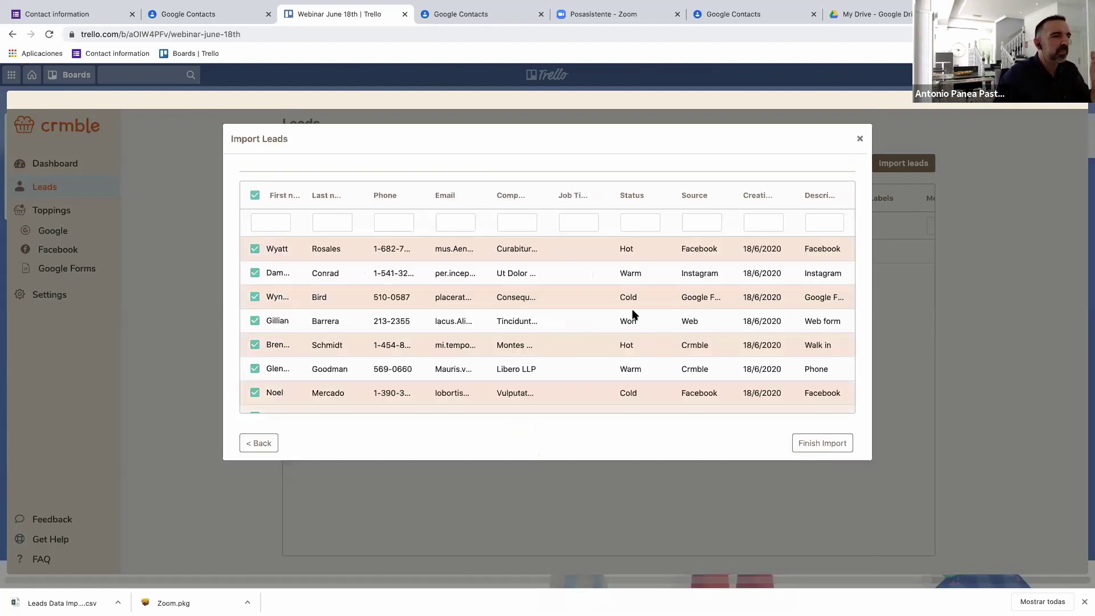
# Deselect all leads, then tick the first leads including Walk in, Phone and Cold Facebook.
pyautogui.scroll(-5, 614, 349)
pyautogui.scroll(-3, 614, 350)
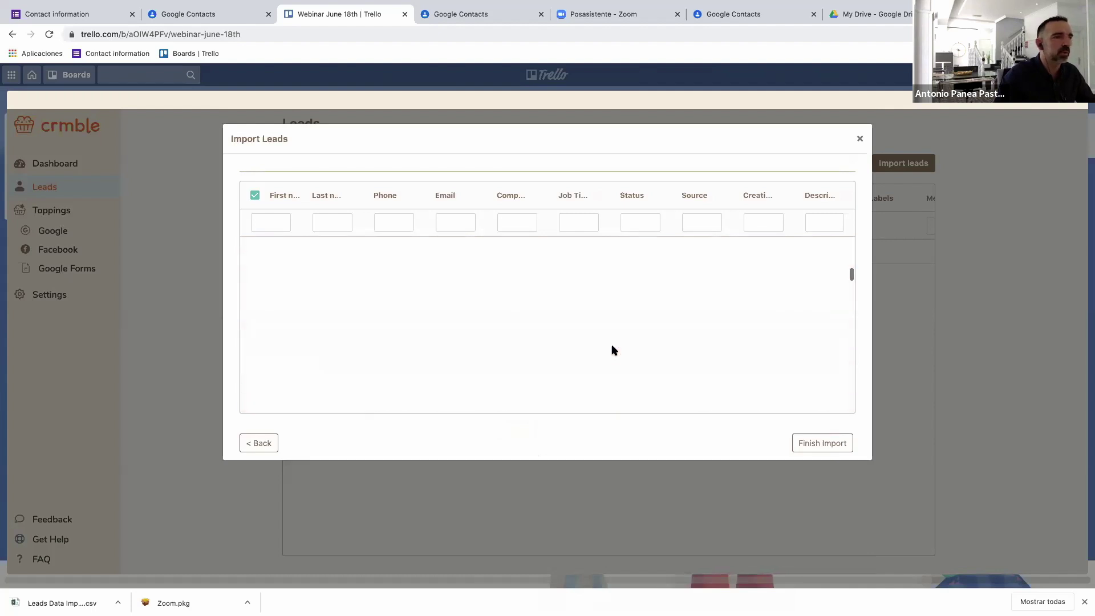
pyautogui.scroll(3, 613, 350)
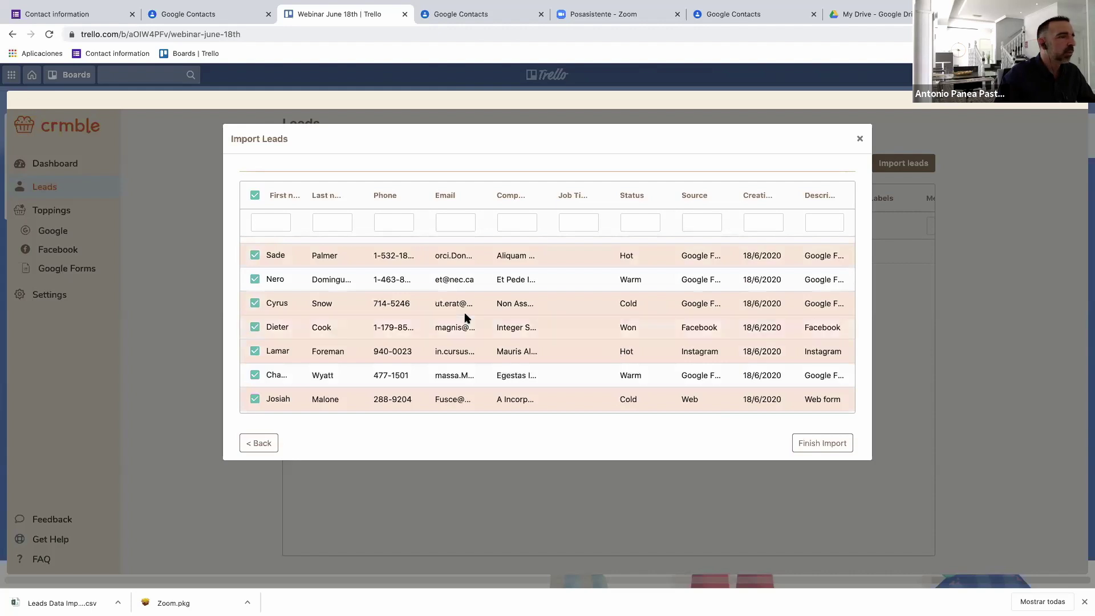
pyautogui.scroll(5, 493, 314)
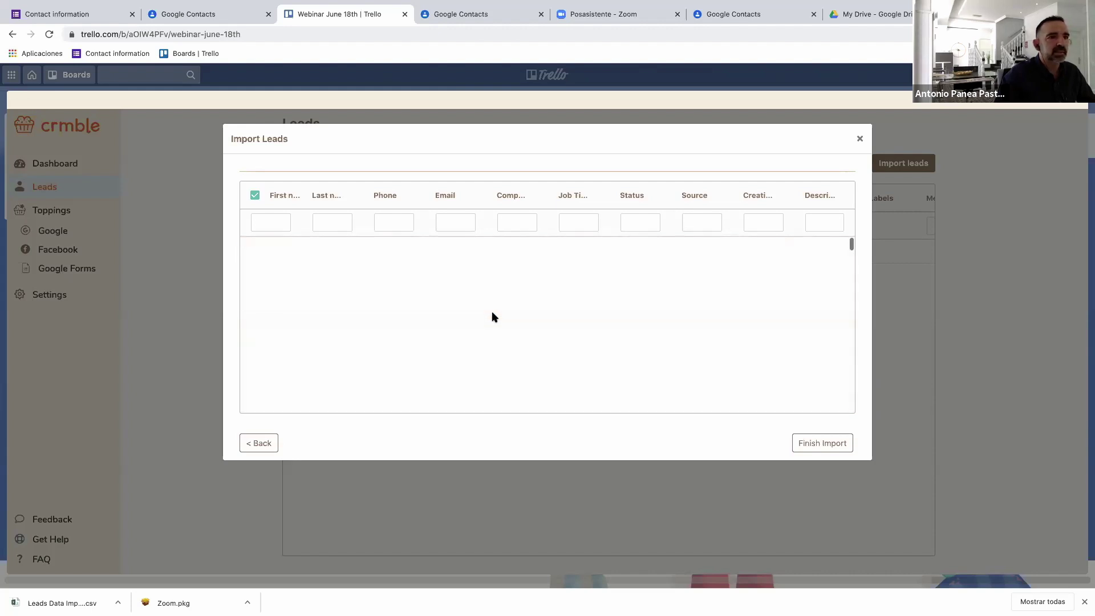
pyautogui.click(255, 195)
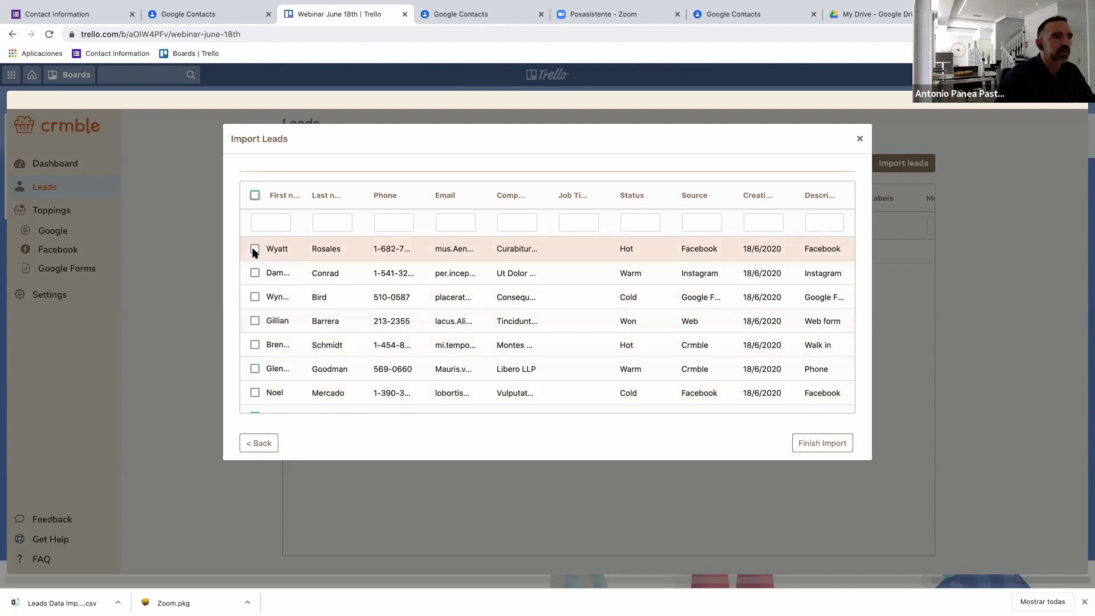
pyautogui.click(634, 222)
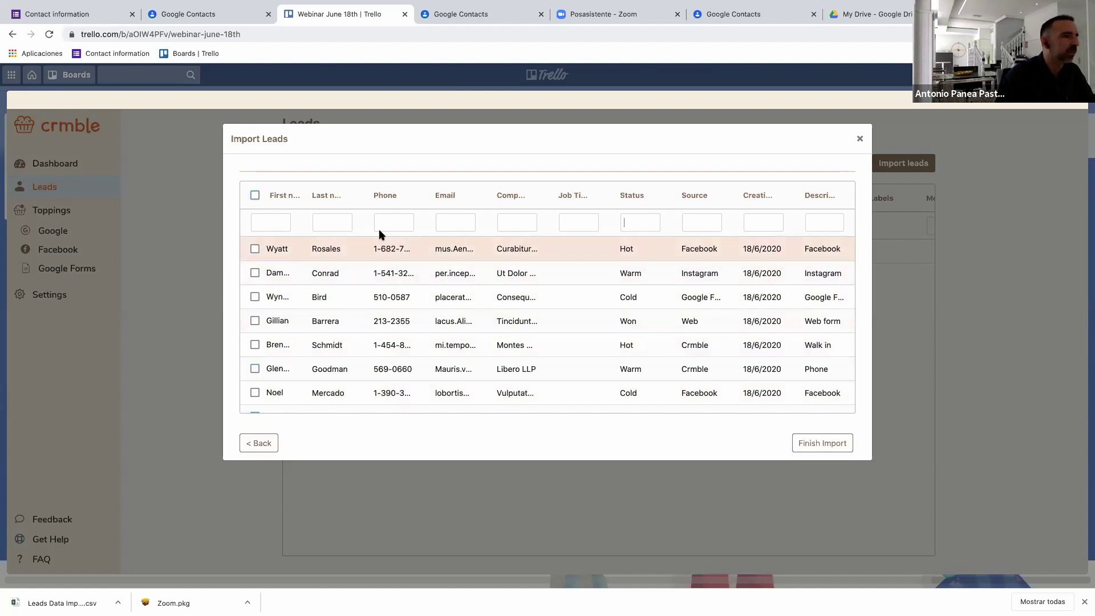
pyautogui.click(255, 251)
pyautogui.click(255, 273)
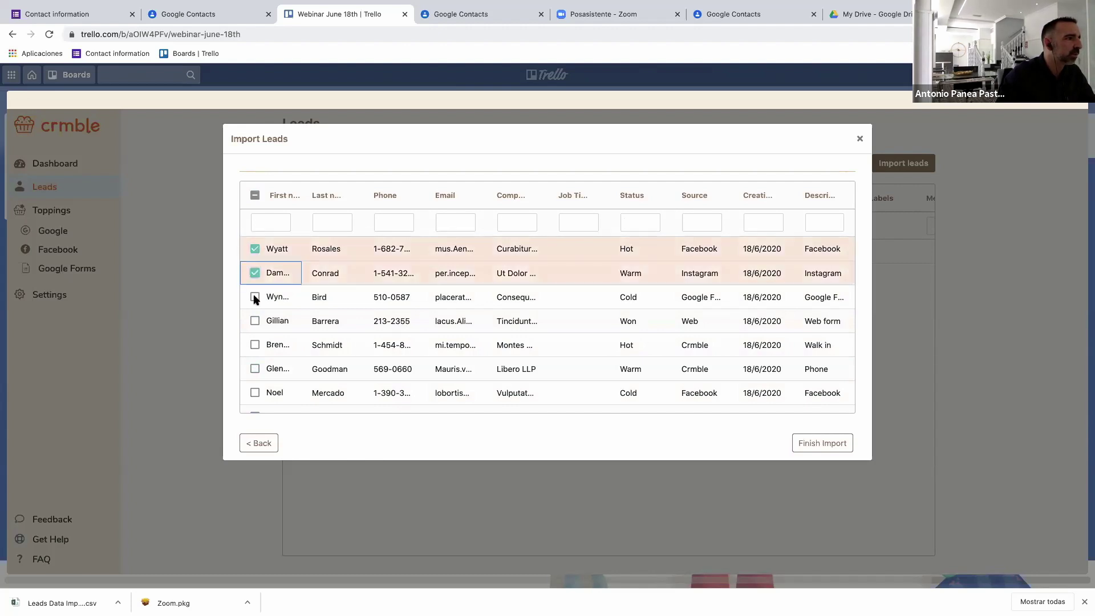
pyautogui.click(255, 298)
pyautogui.click(255, 320)
pyautogui.click(255, 370)
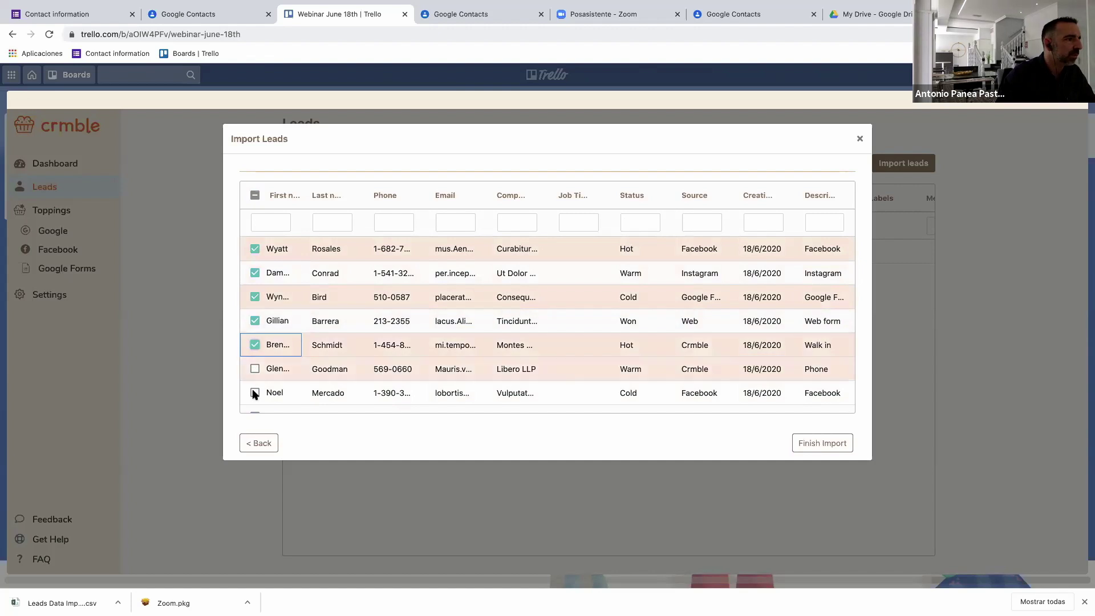
pyautogui.click(255, 393)
# Tick the Hot, Warm and Won Facebook leads and finish the import.
pyautogui.scroll(-3, 277, 365)
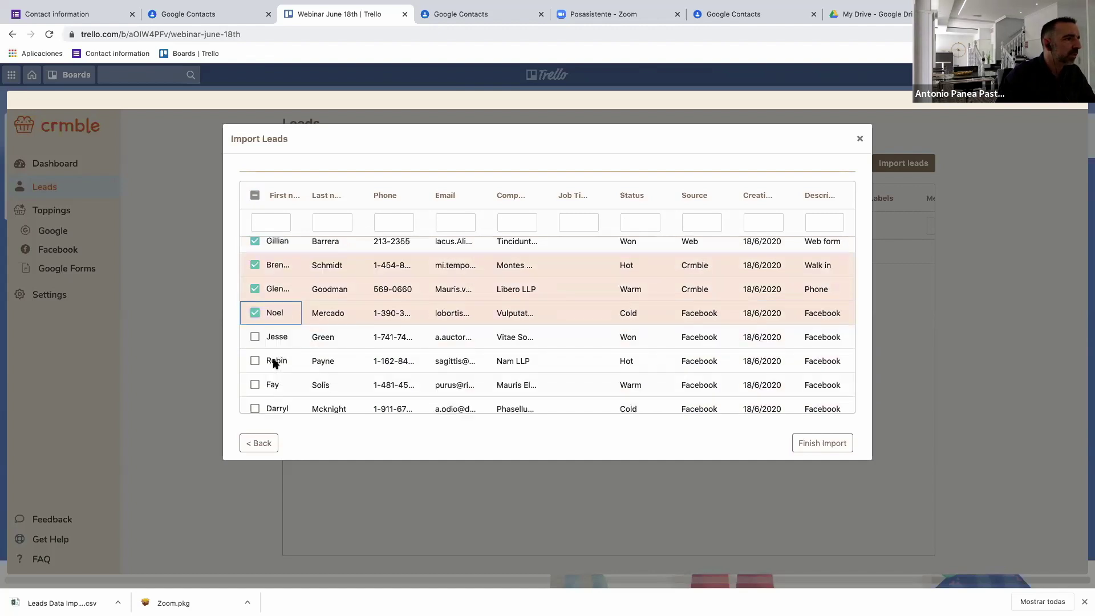
pyautogui.scroll(-1, 259, 342)
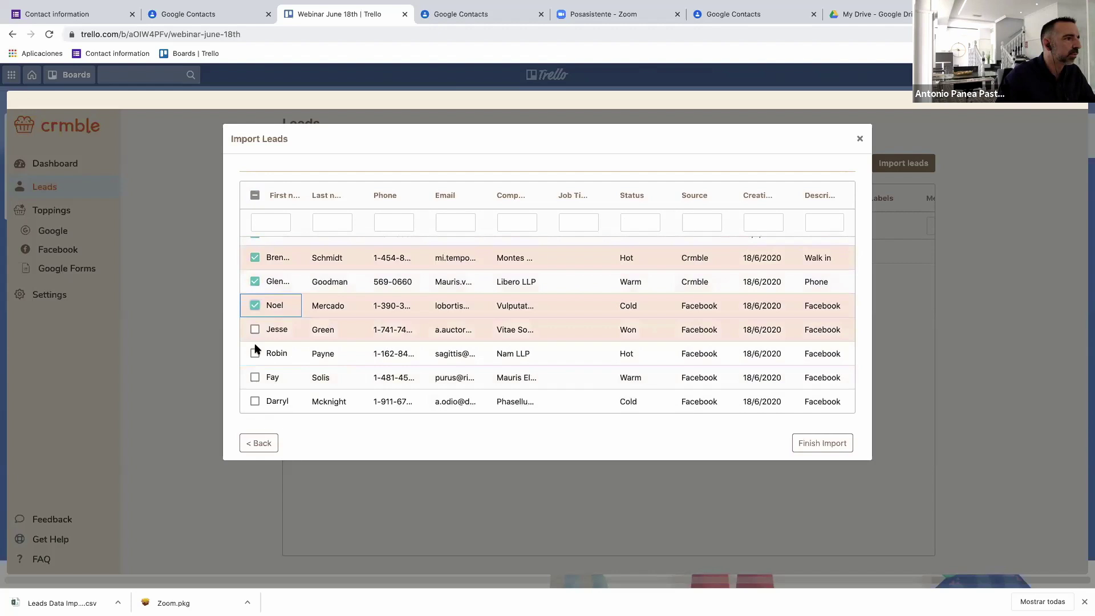
pyautogui.click(255, 354)
pyautogui.click(254, 377)
pyautogui.click(255, 331)
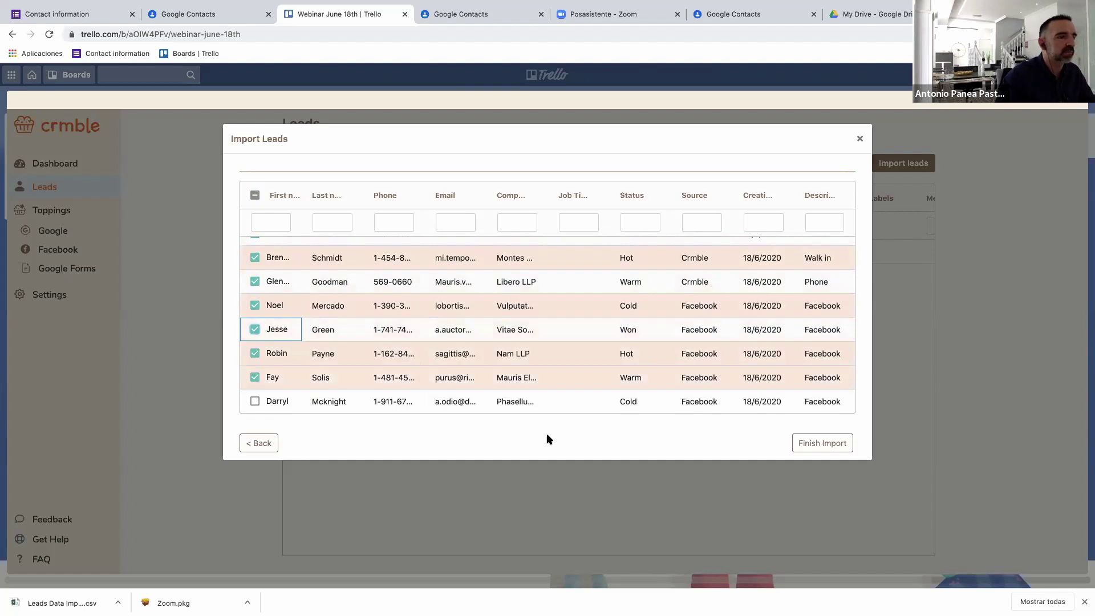
pyautogui.click(830, 451)
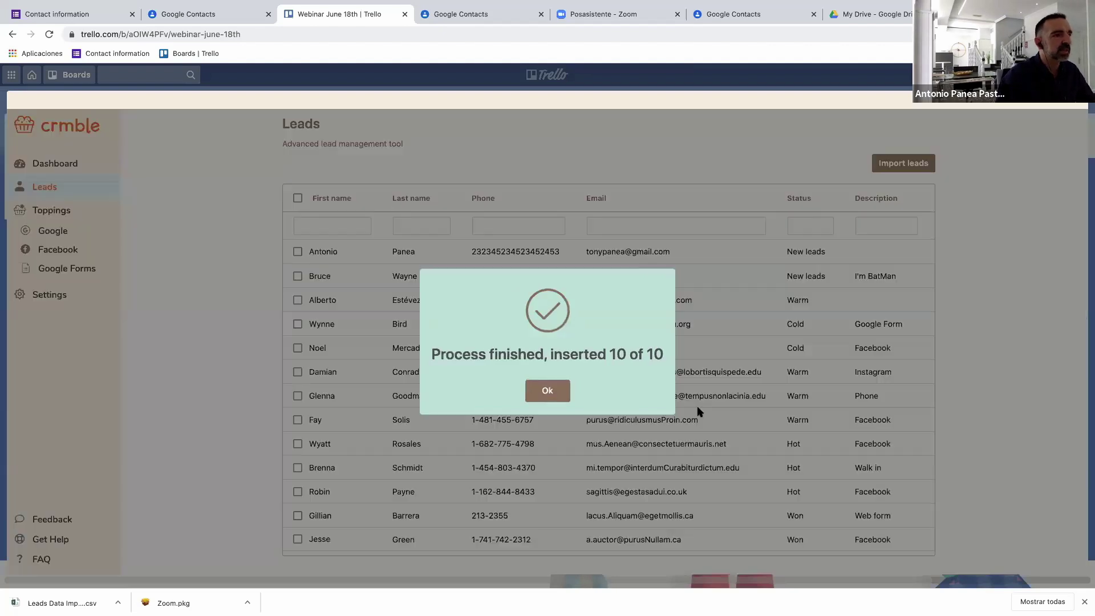
# Dismiss the Process finished popup and scroll through the imported leads and their statuses.
pyautogui.click(550, 394)
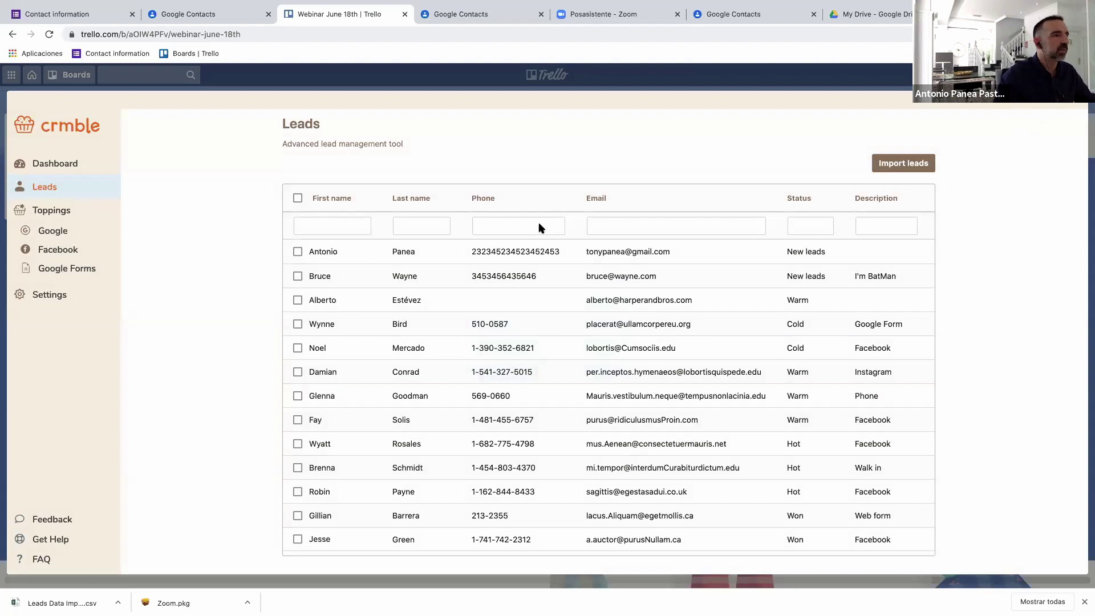
pyautogui.scroll(-1, 570, 310)
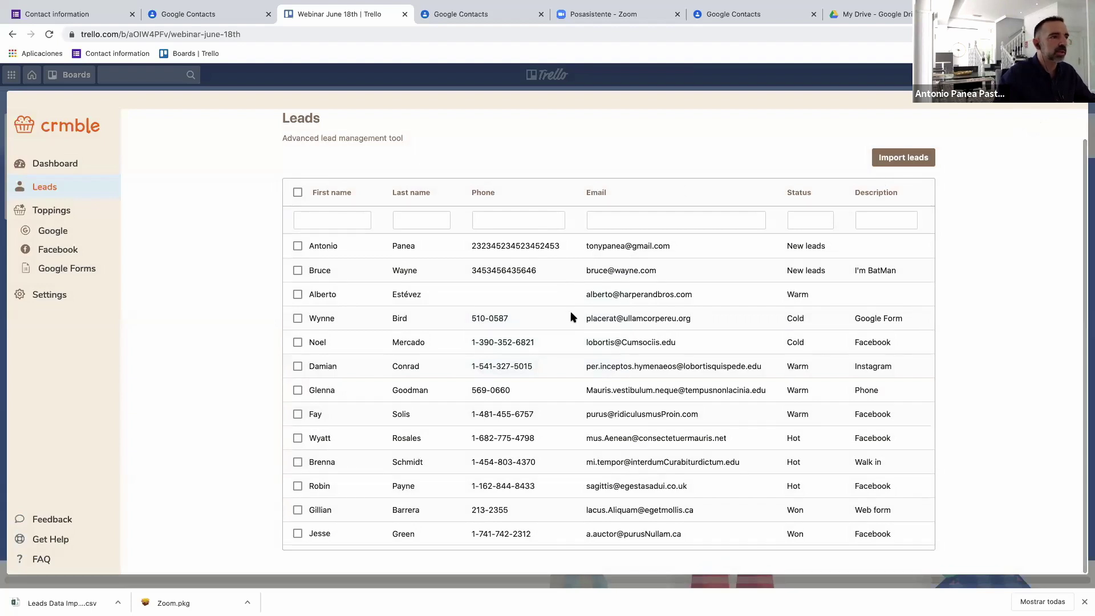
pyautogui.scroll(2, 562, 322)
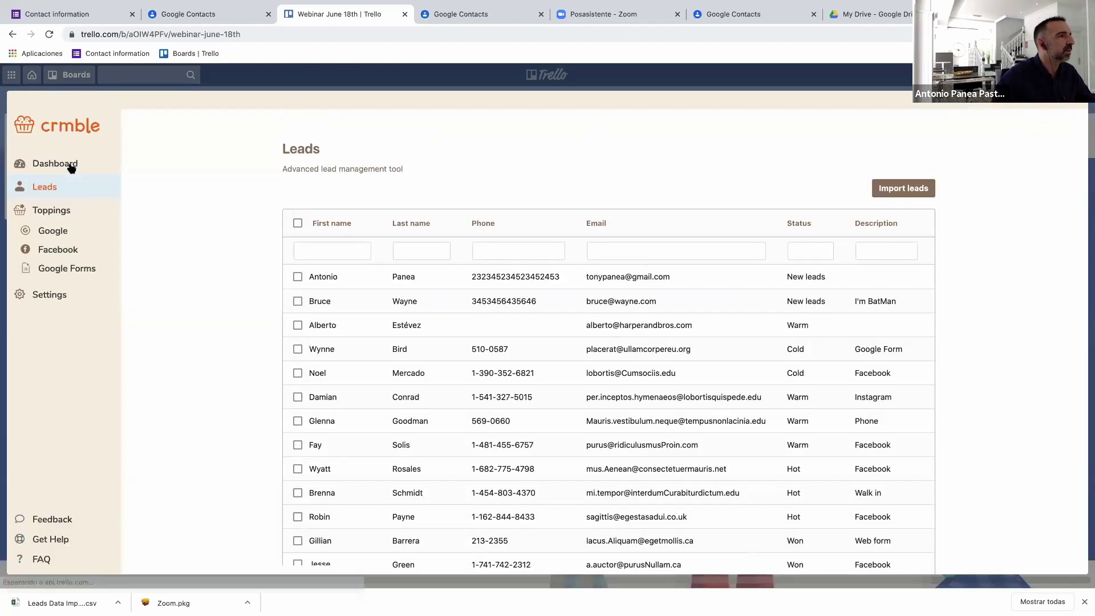
# Review the Dashboard charts, then close Crmble to return to the Webinar June 18th board.
pyautogui.click(63, 165)
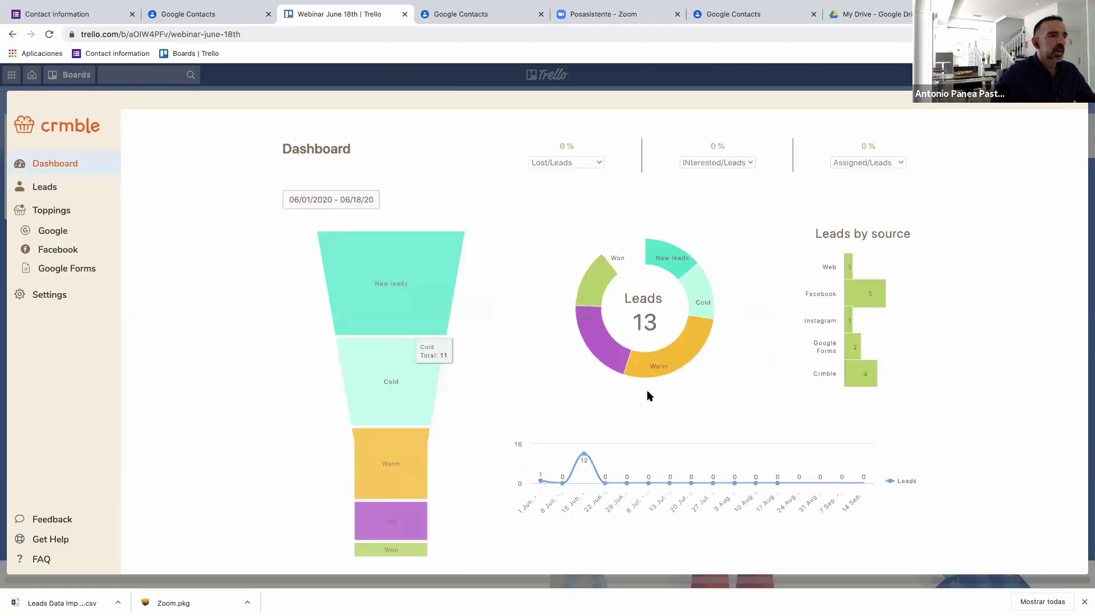
pyautogui.moveTo(678, 350)
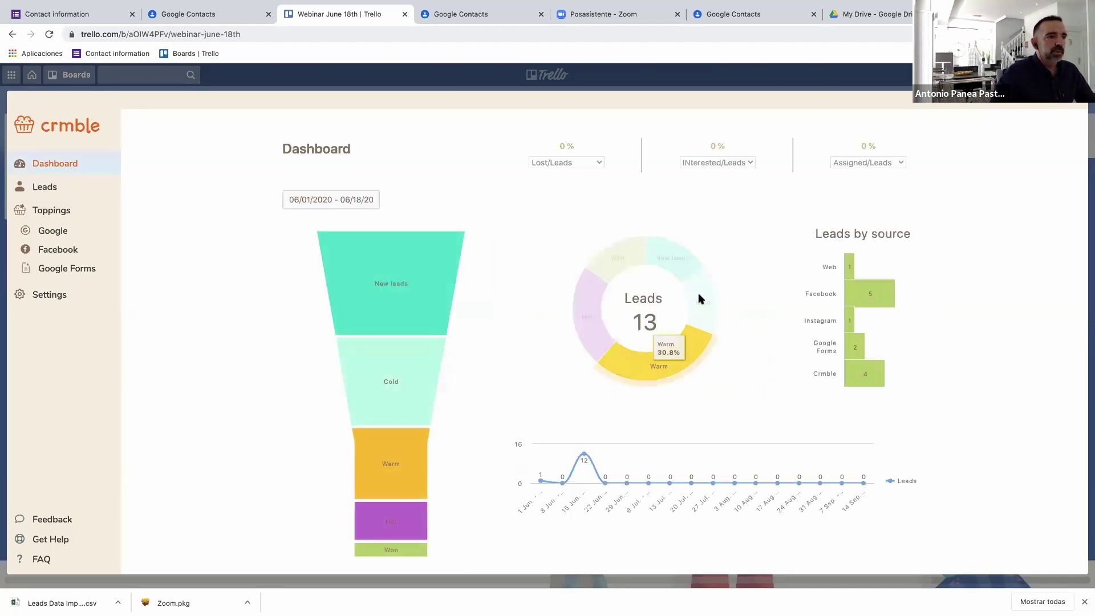
pyautogui.moveTo(614, 262)
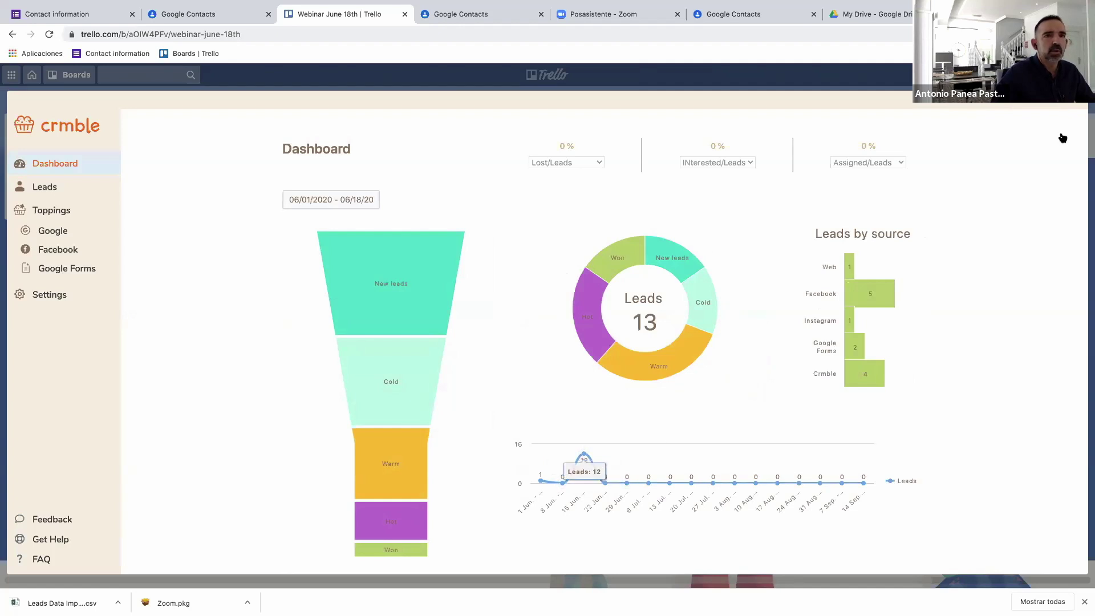
pyautogui.click(1075, 104)
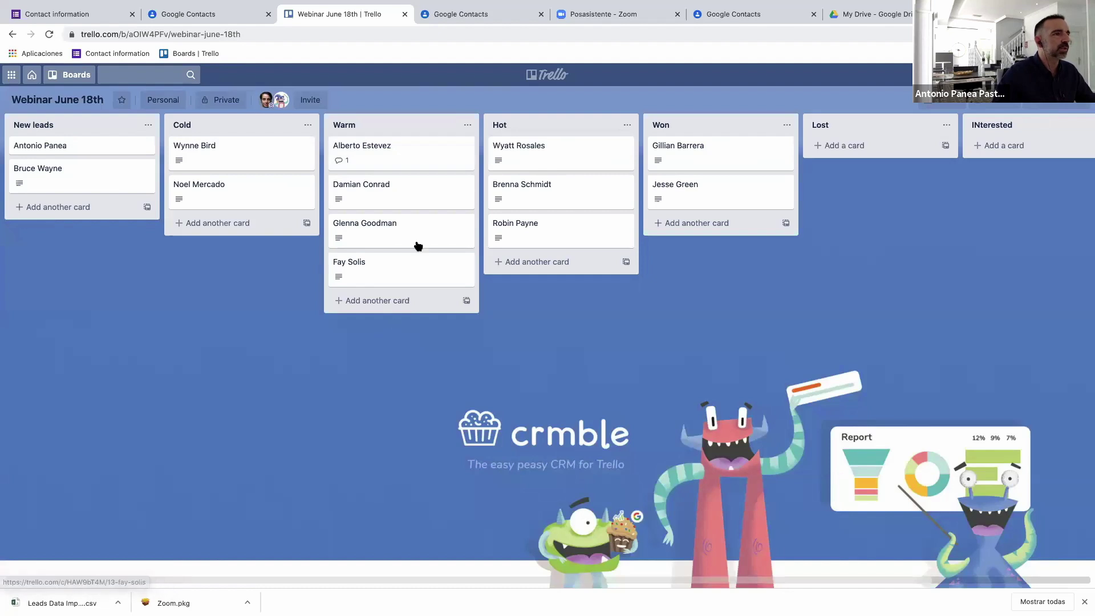
# Create a Google contact from the Warm list's Ut Dolor Inc. lead via Google Sync.
pyautogui.click(428, 200)
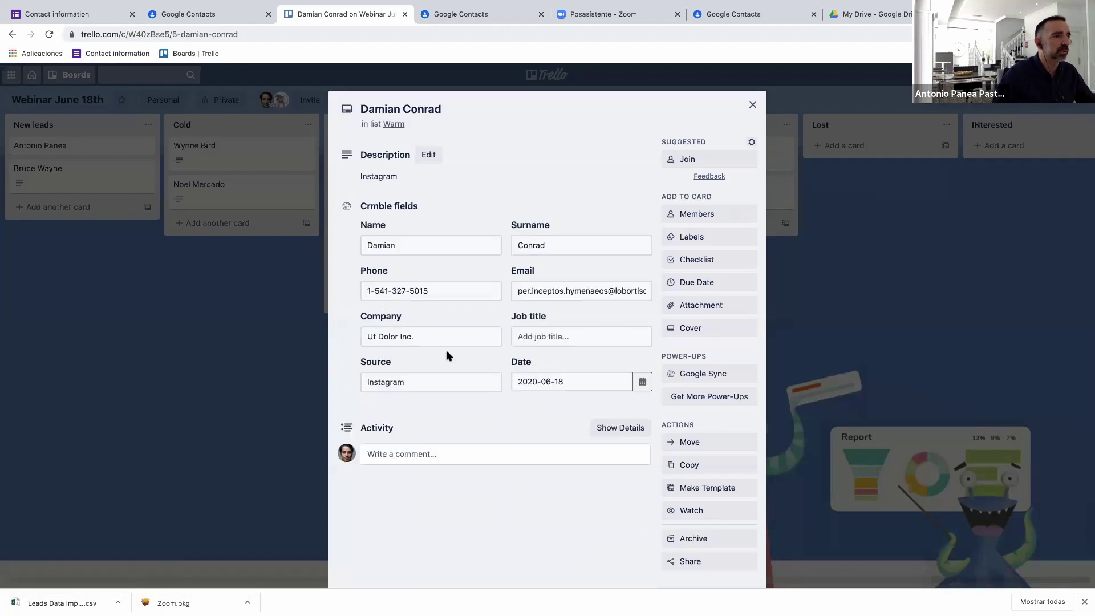
pyautogui.click(699, 375)
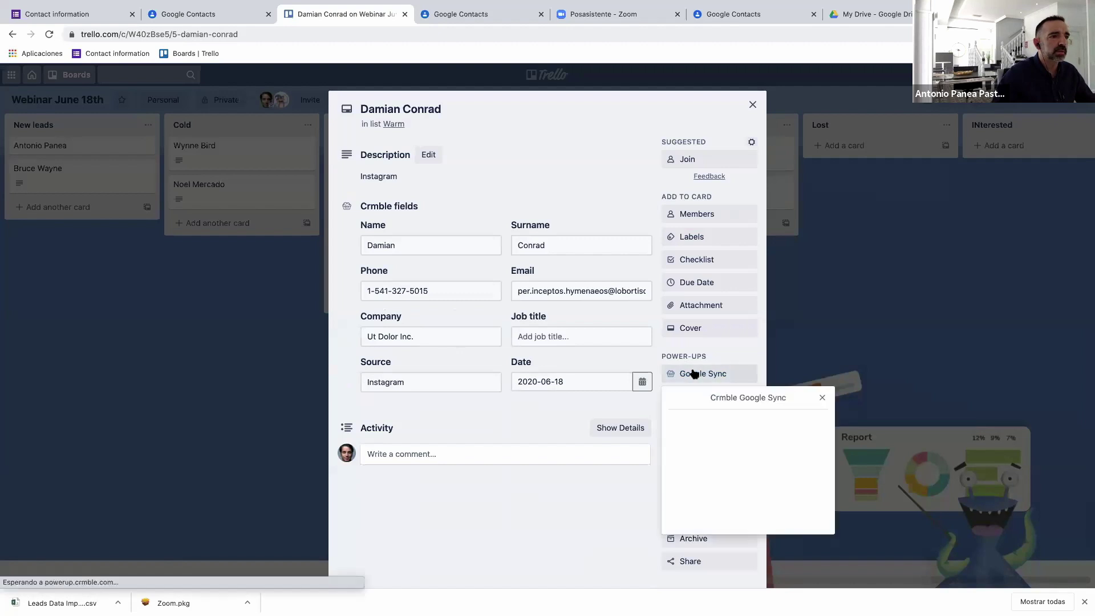
pyautogui.click(733, 447)
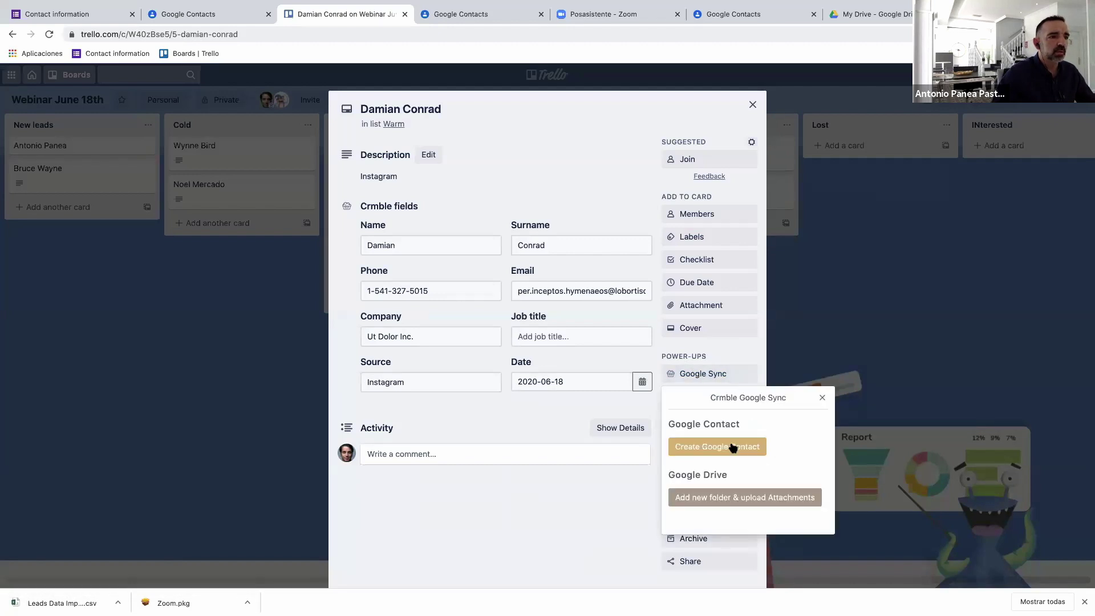
pyautogui.click(748, 504)
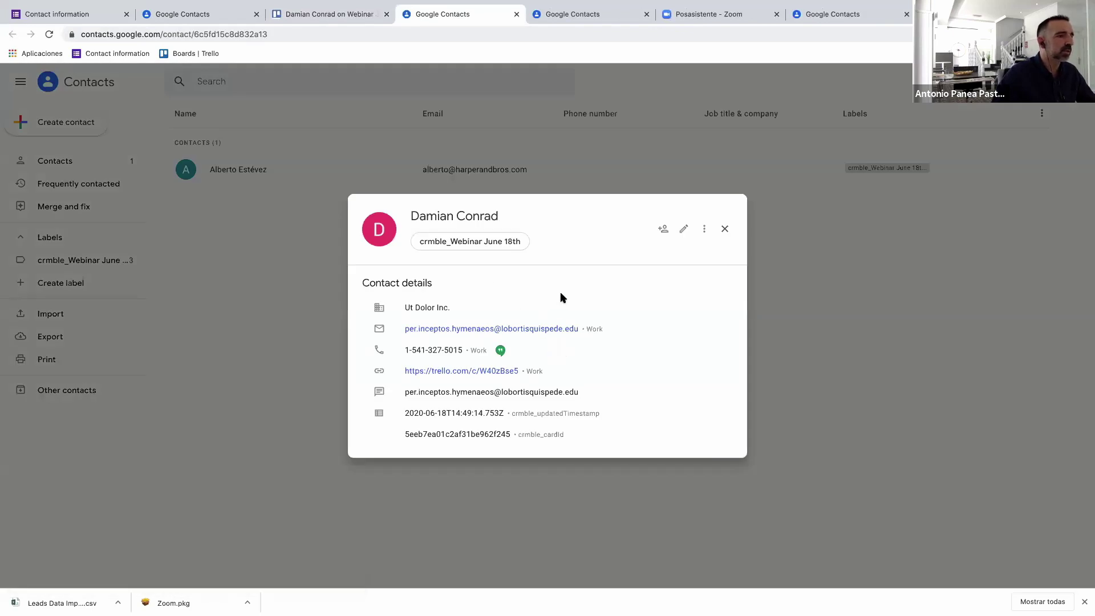
# Close the Google contact's details and return to the lead's Trello card tab.
pyautogui.click(725, 230)
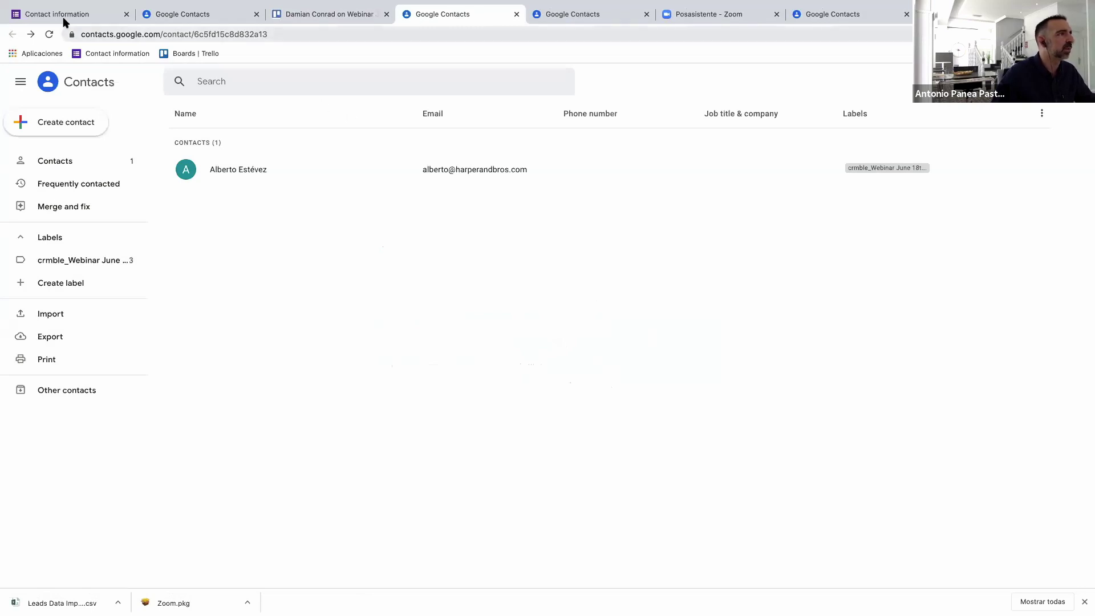
pyautogui.click(328, 17)
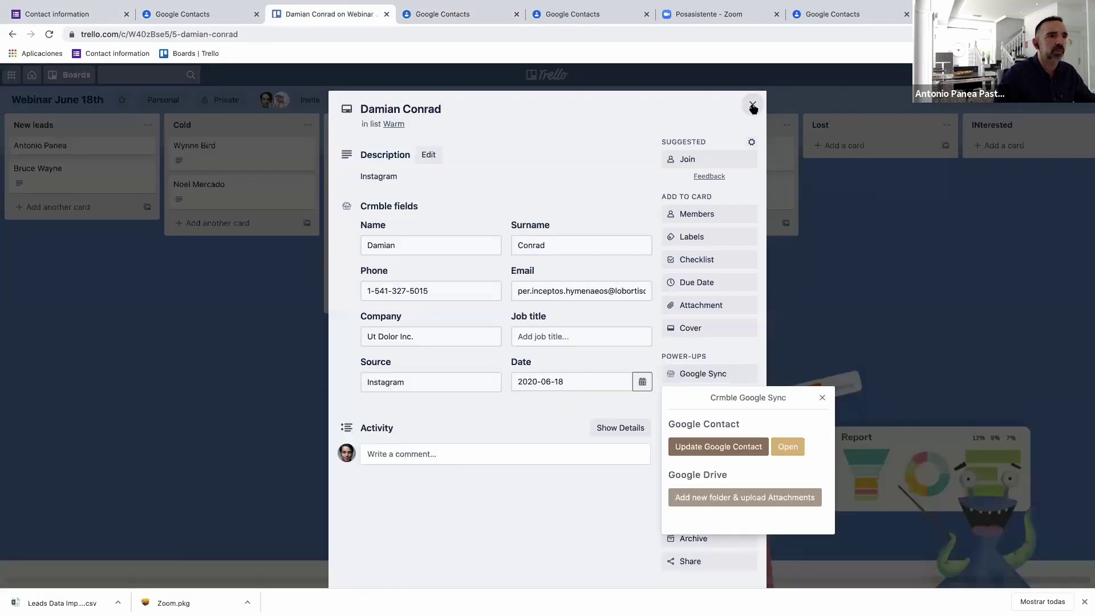
# Close the lead card and reopen the Crmble dashboard, now reporting 13 leads.
pyautogui.click(823, 398)
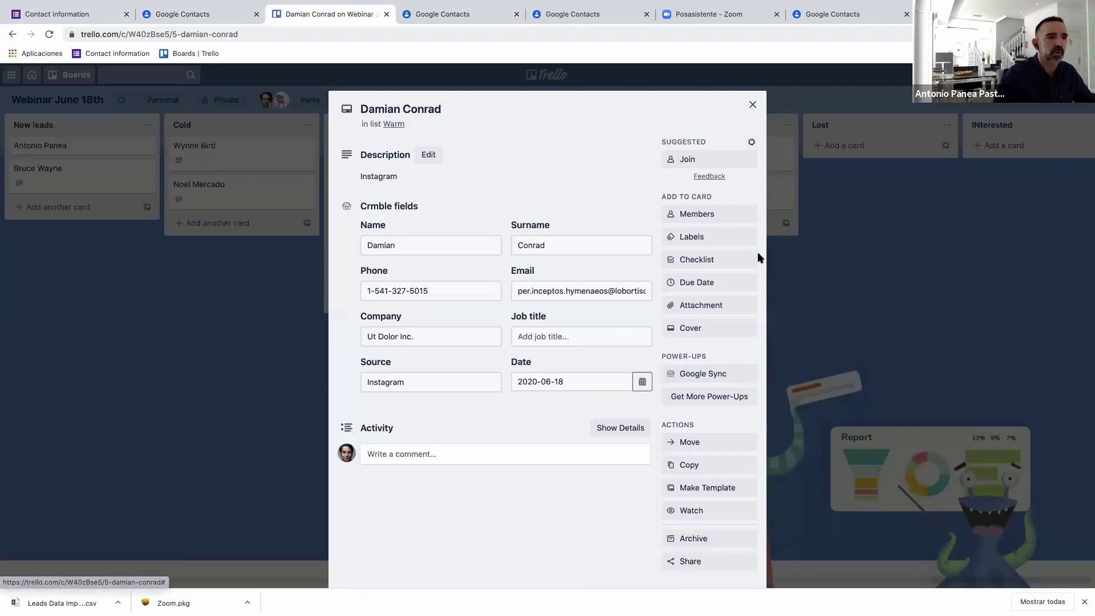
pyautogui.click(753, 105)
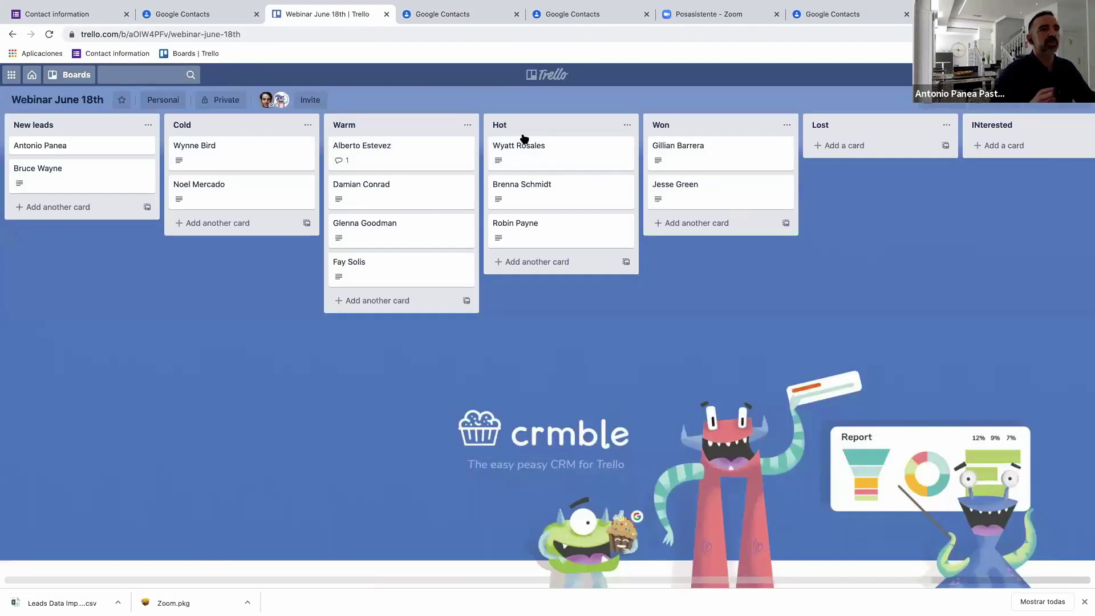
pyautogui.click(996, 103)
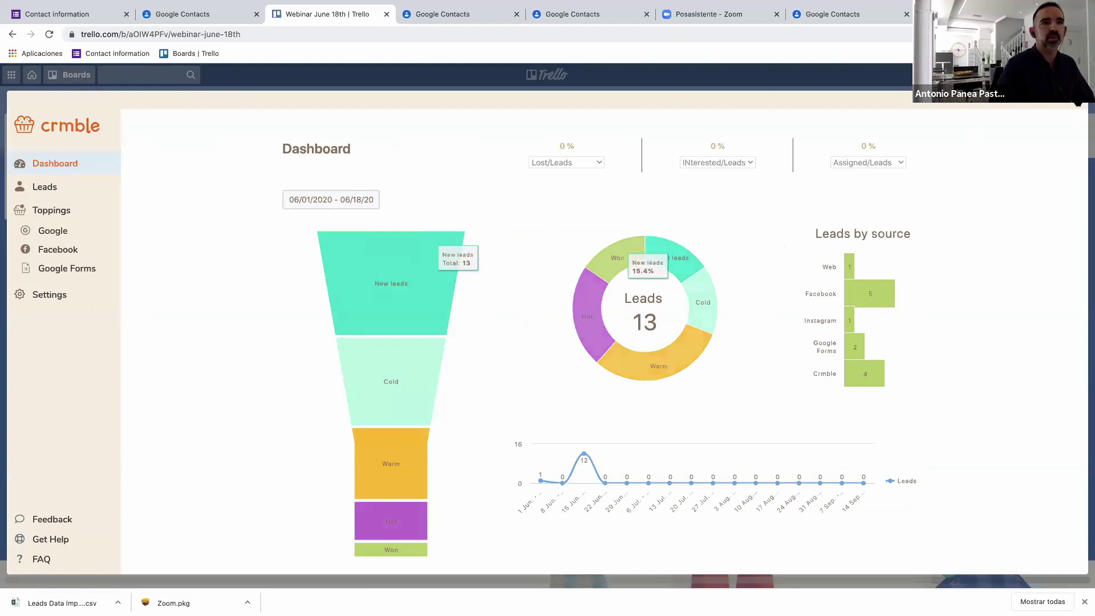
# Close the Crmble dashboard to return to the board's lists.
pyautogui.click(707, 252)
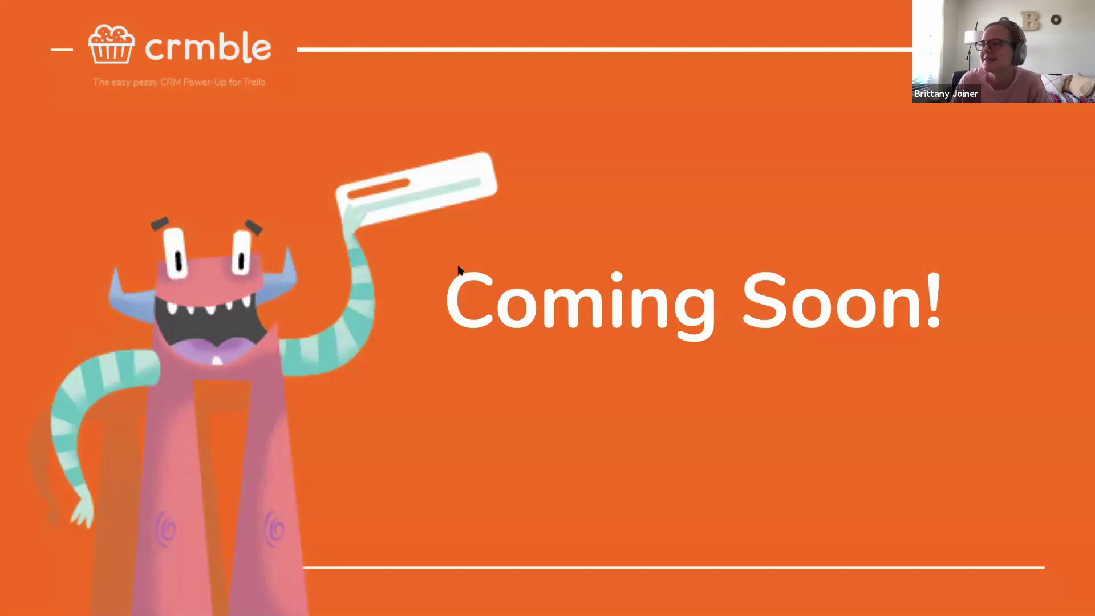
# Advance the presentation to the slide listing upcoming Crmble features.
pyautogui.click(628, 325)
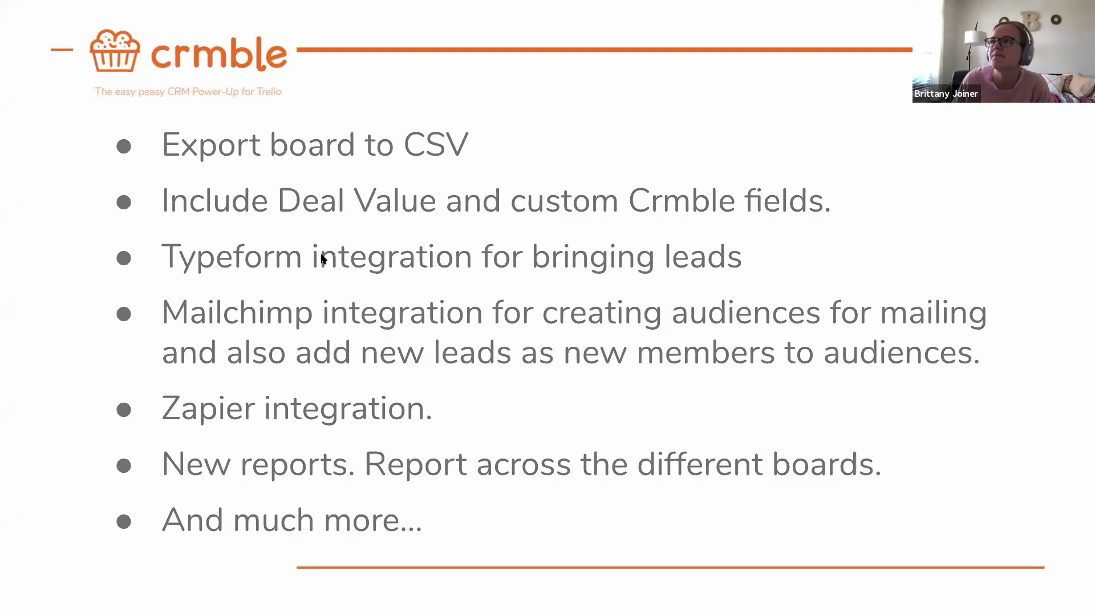
pyautogui.moveTo(79, 578)
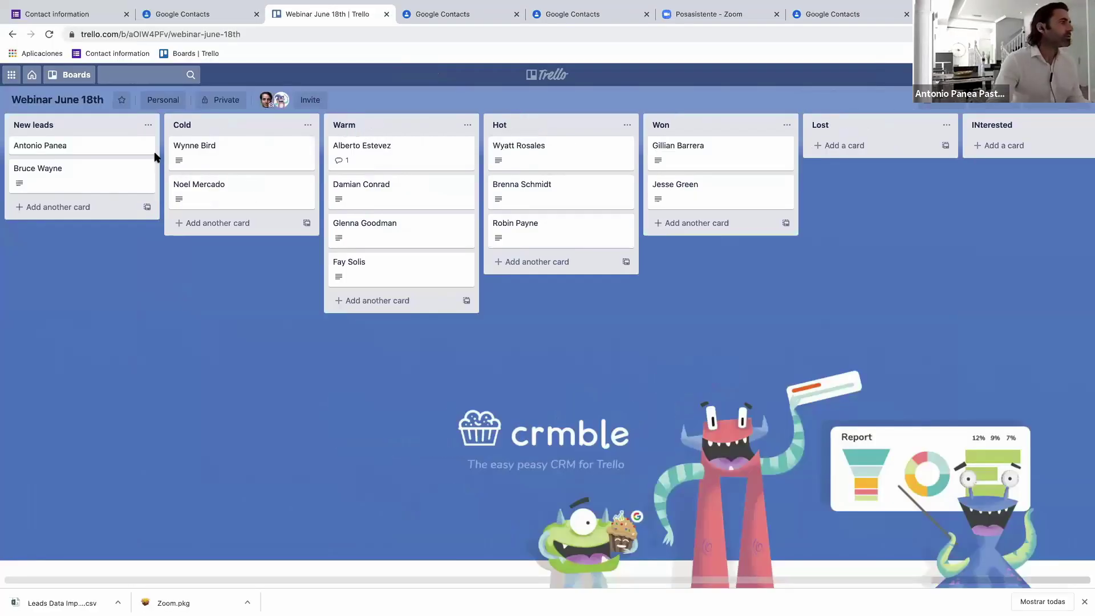
# Switch from the Webinar June 18th board to the Int-Uate board under Recent Boards.
pyautogui.click(67, 77)
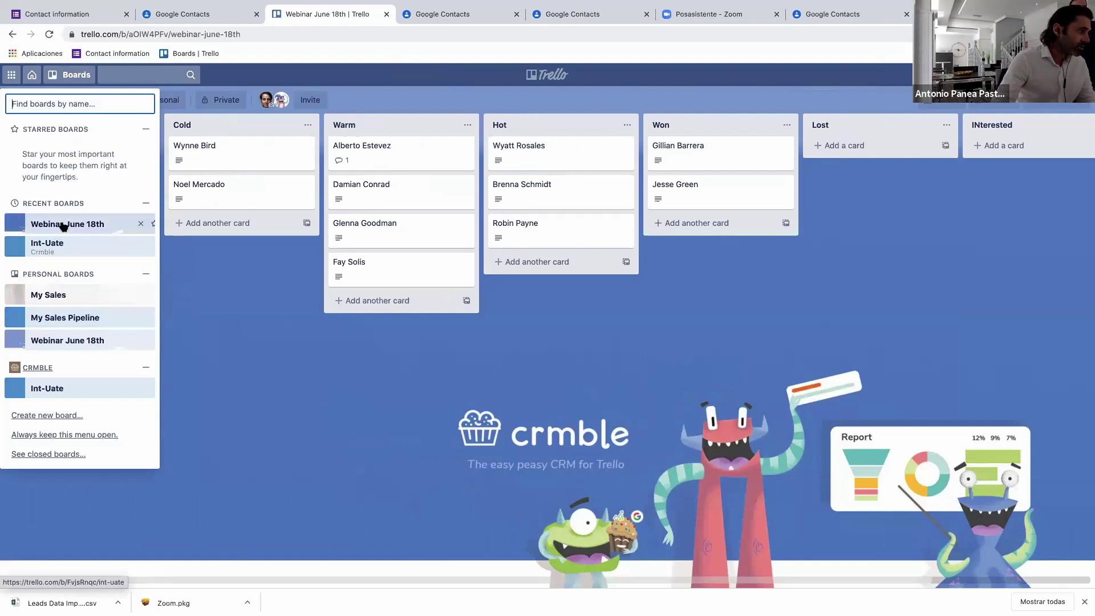
pyautogui.click(58, 246)
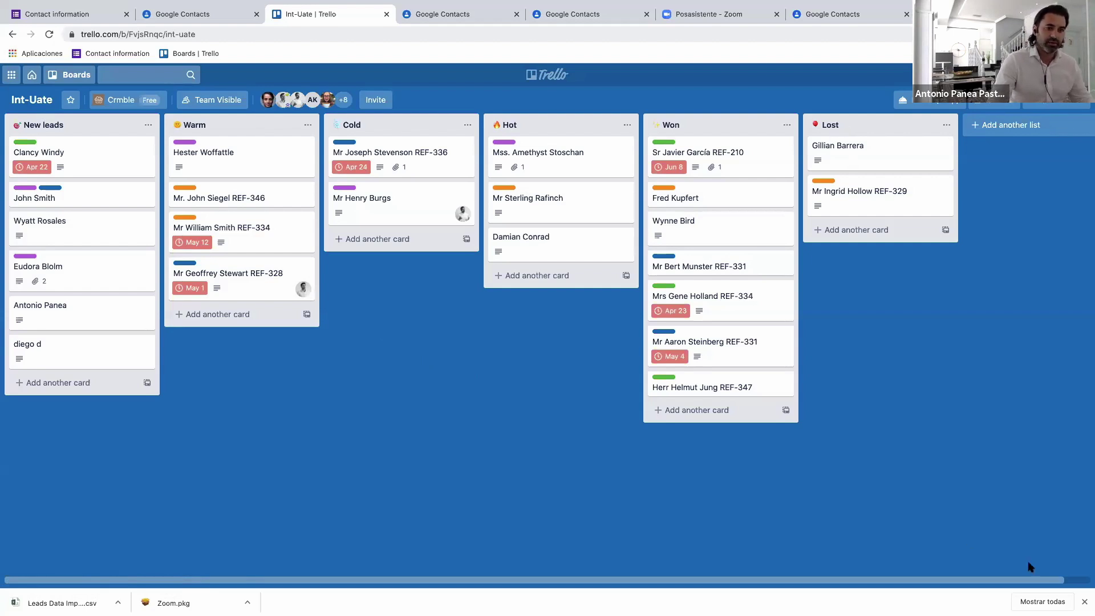
# Dismiss the downloads bar, move a Hot lead card into Won, and launch Crmble.
pyautogui.click(1084, 601)
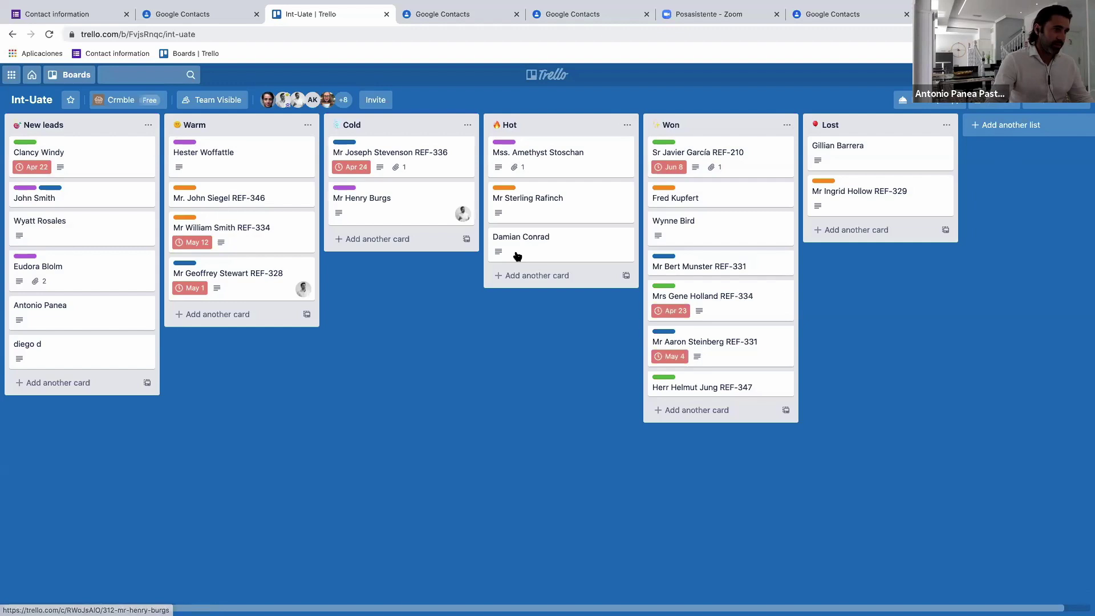
pyautogui.moveTo(558, 254); pyautogui.dragTo(713, 417)
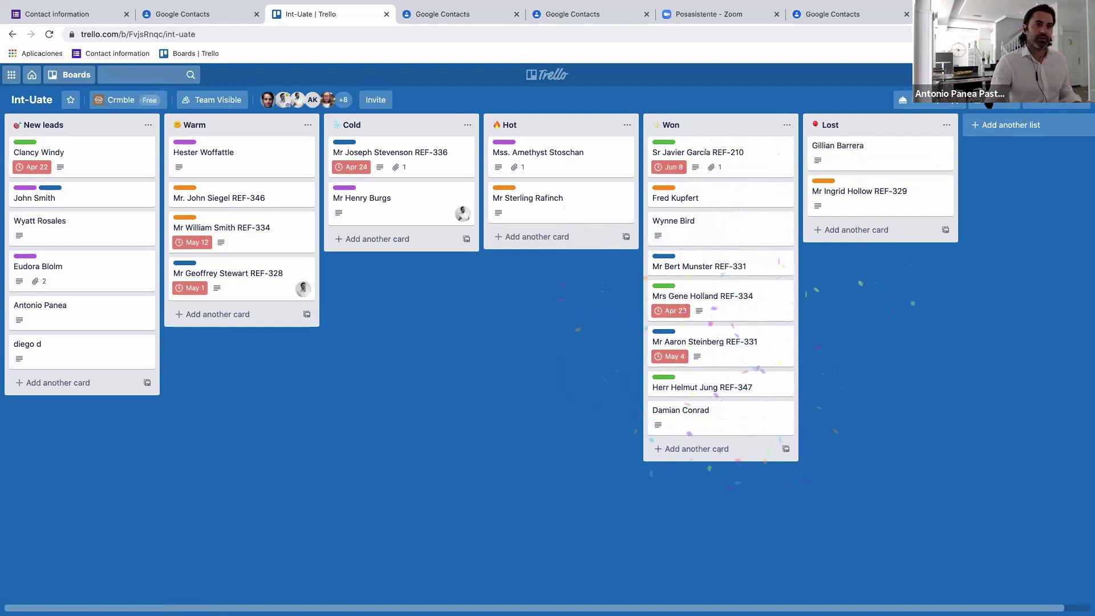
pyautogui.click(966, 104)
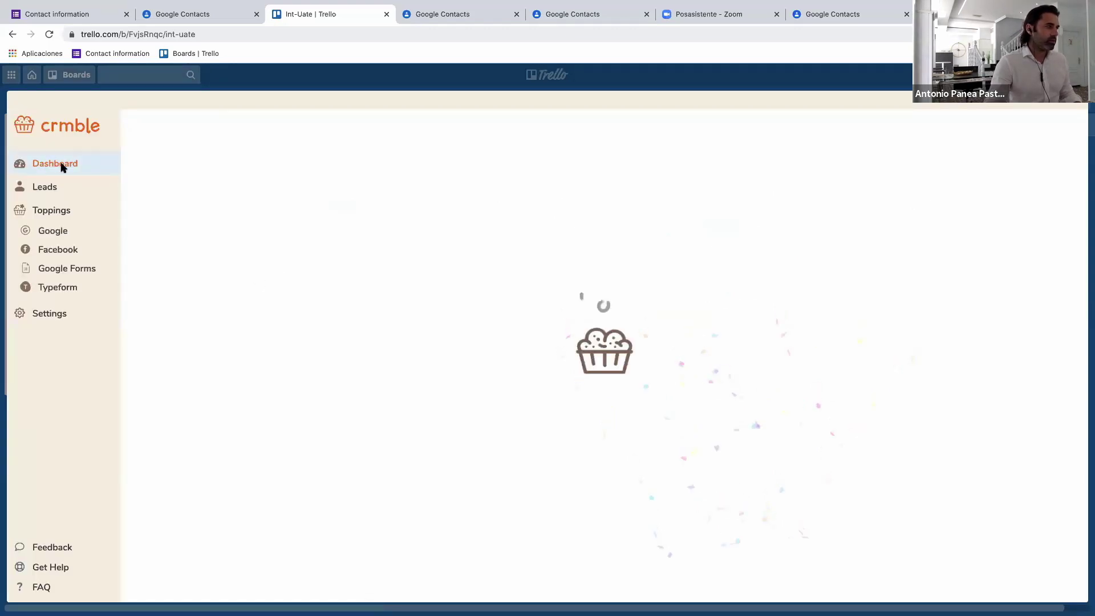
# Review the Int-Uate dashboard (24 leads, 33.3% Won), then close the overlay.
pyautogui.click(57, 164)
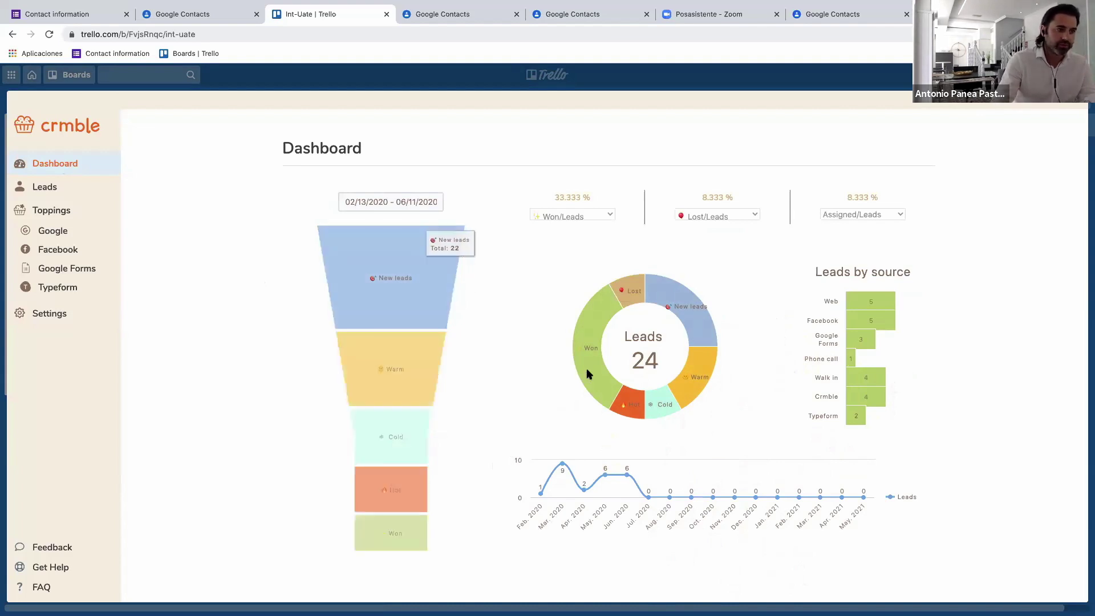
pyautogui.moveTo(587, 370)
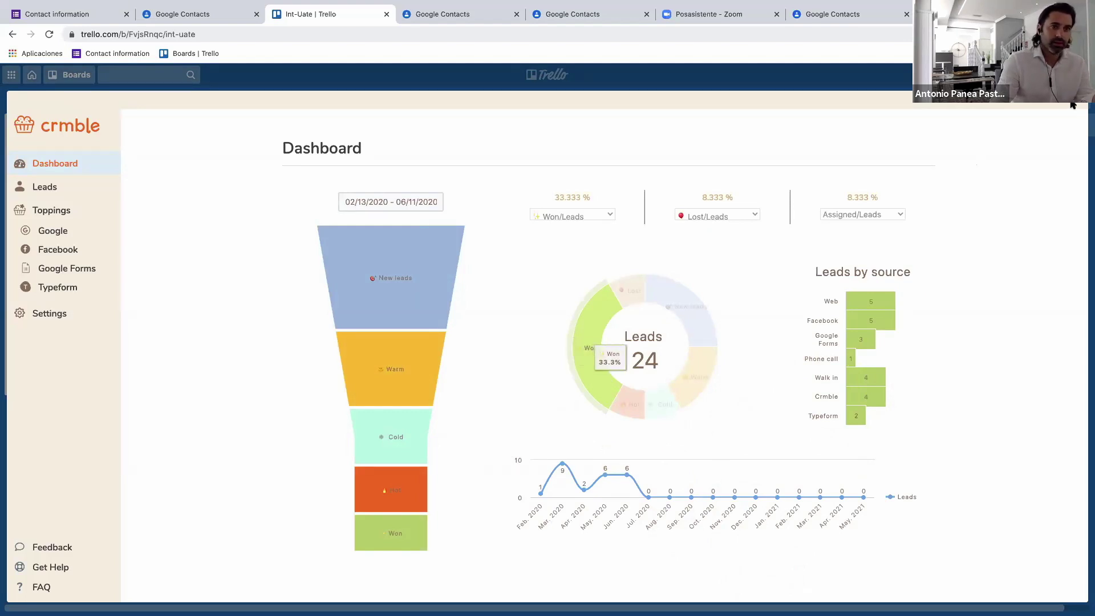
pyautogui.press('Escape')
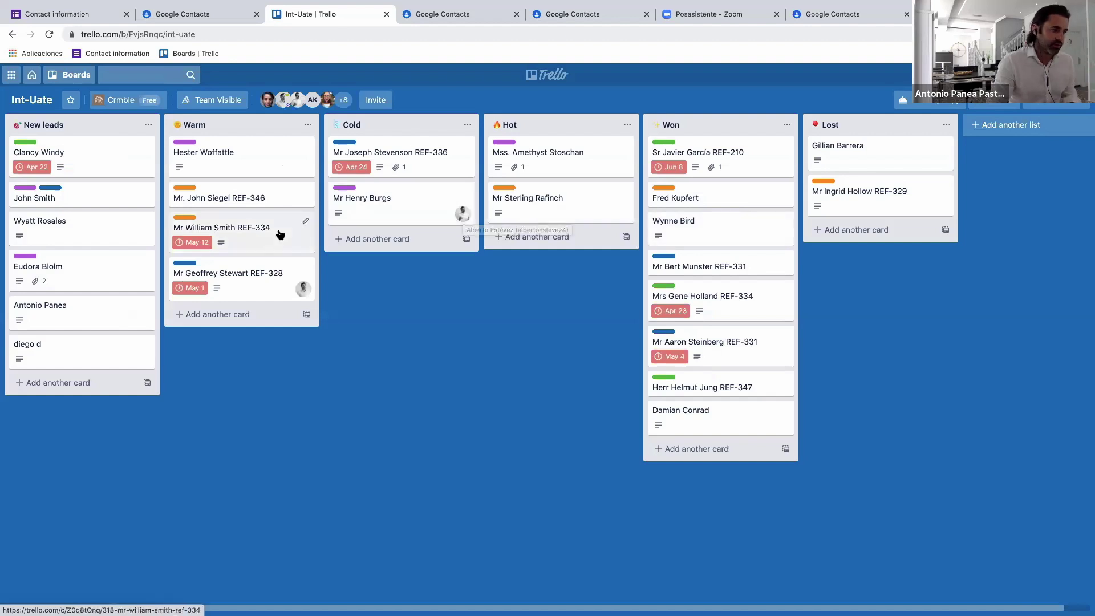
# Join one Warm and one Hot lead card as a member, then reopen Crmble's dashboard.
pyautogui.press('space')
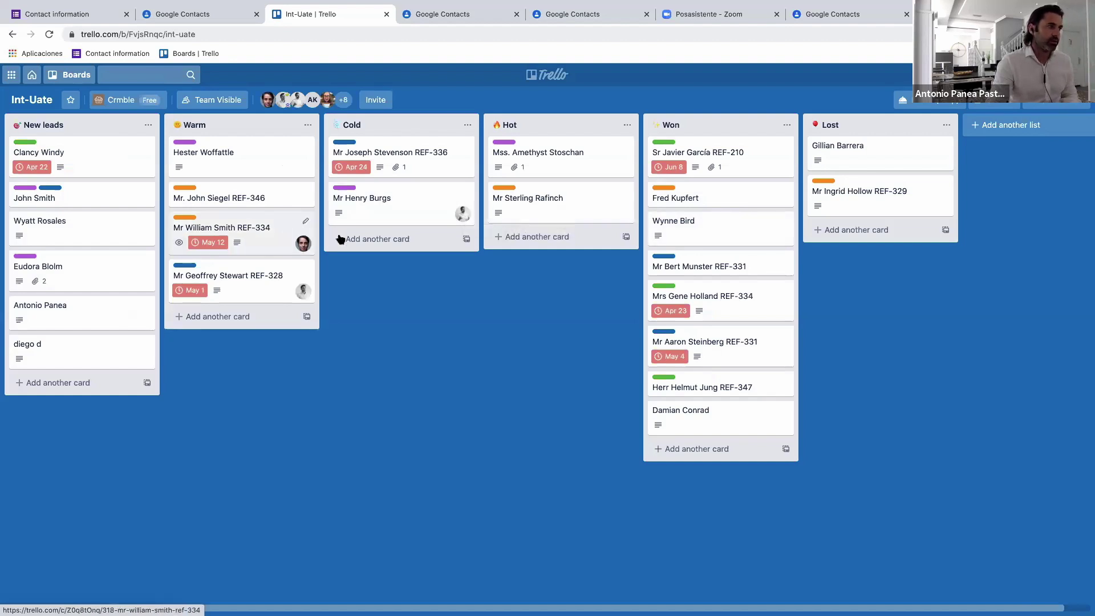
pyautogui.press('space')
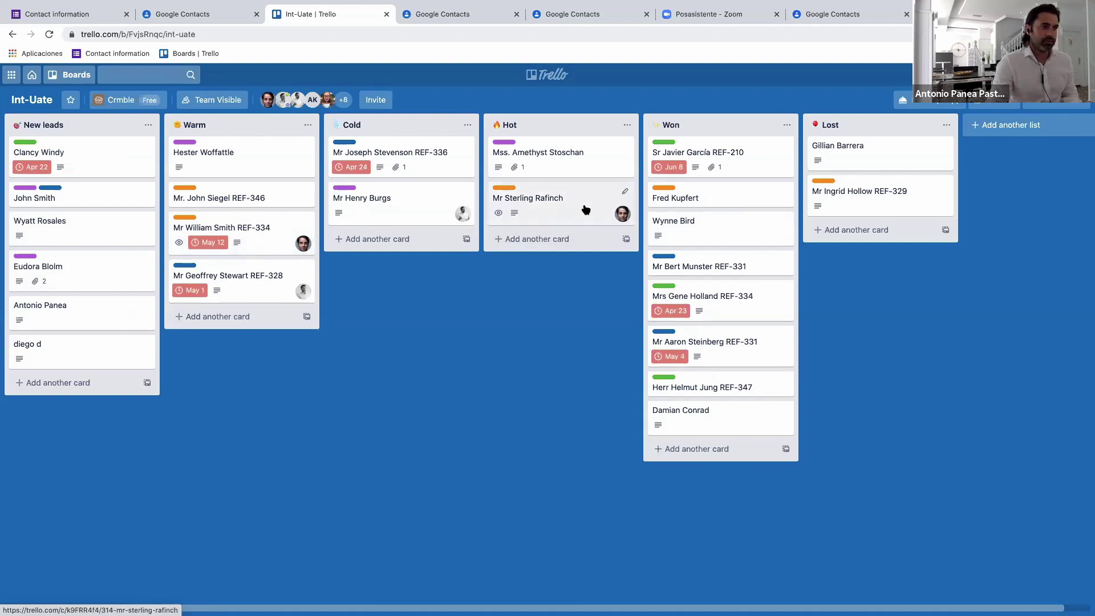
pyautogui.click(982, 105)
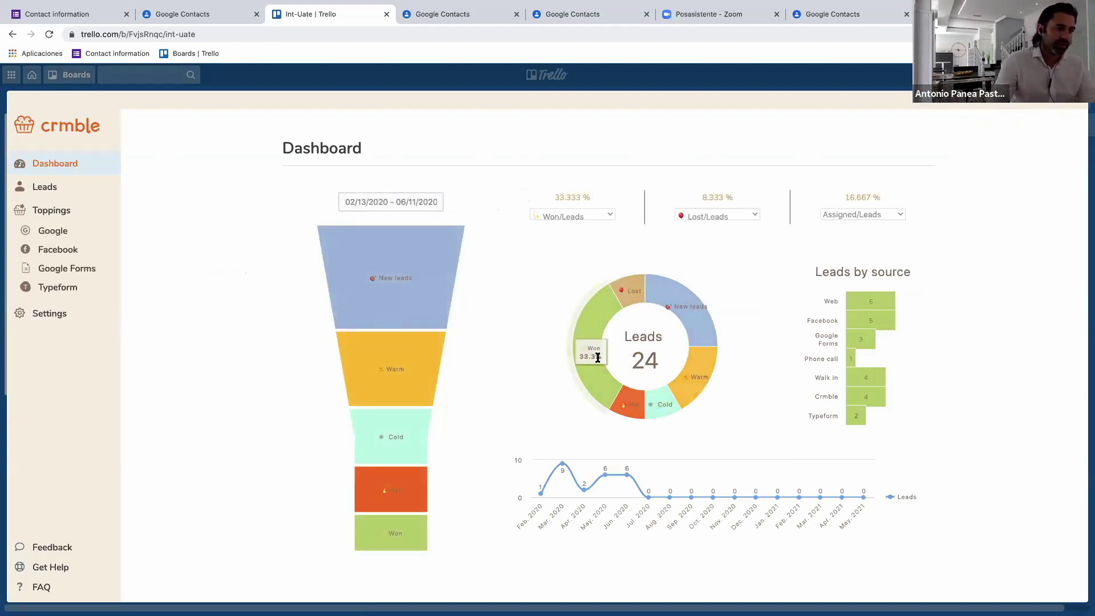
# Show the Crmble Leads table with all 24 Int-Uate leads and their statuses.
pyautogui.click(43, 190)
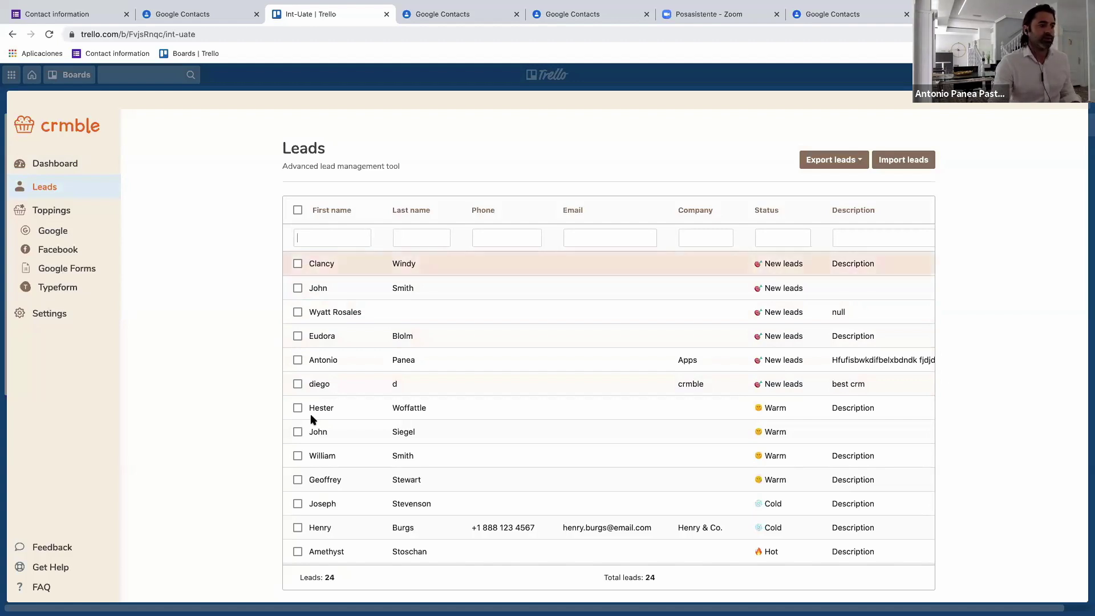
pyautogui.click(298, 211)
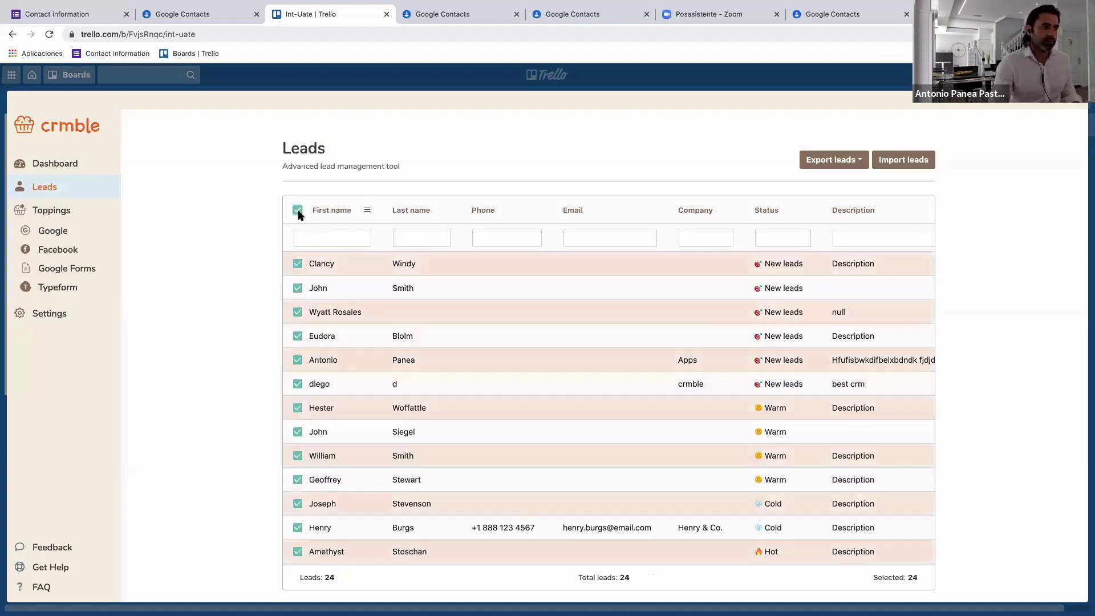
pyautogui.rightClick(399, 263)
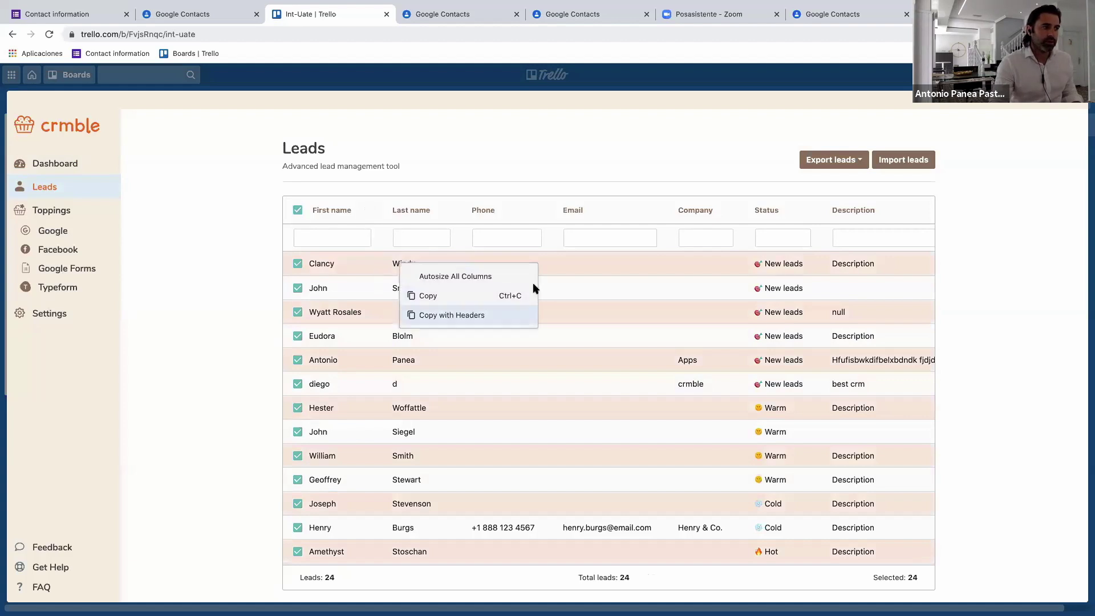
pyautogui.click(566, 271)
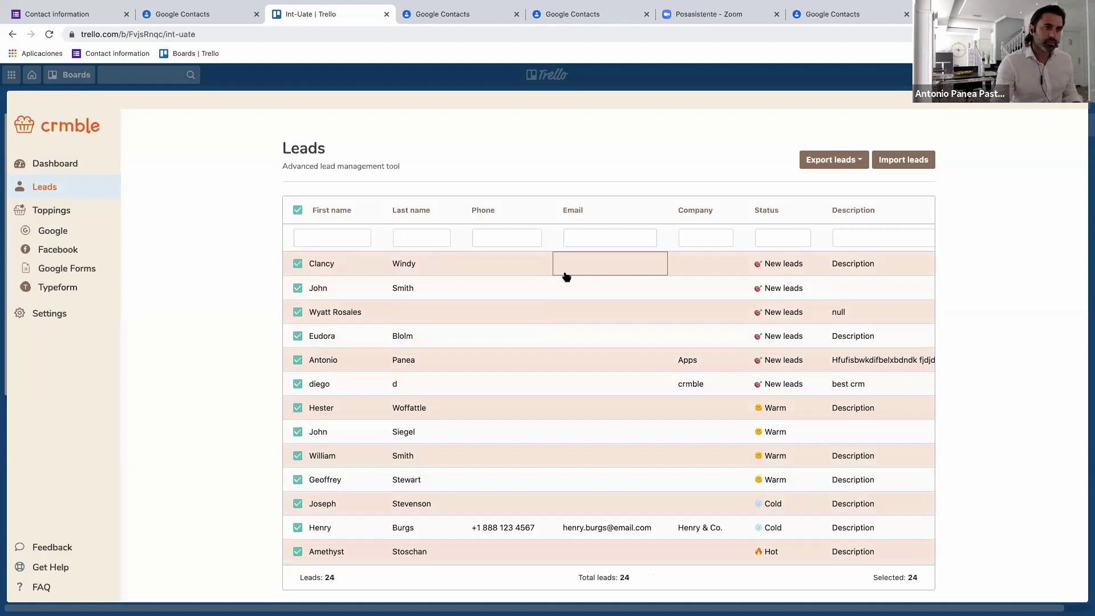
pyautogui.click(839, 165)
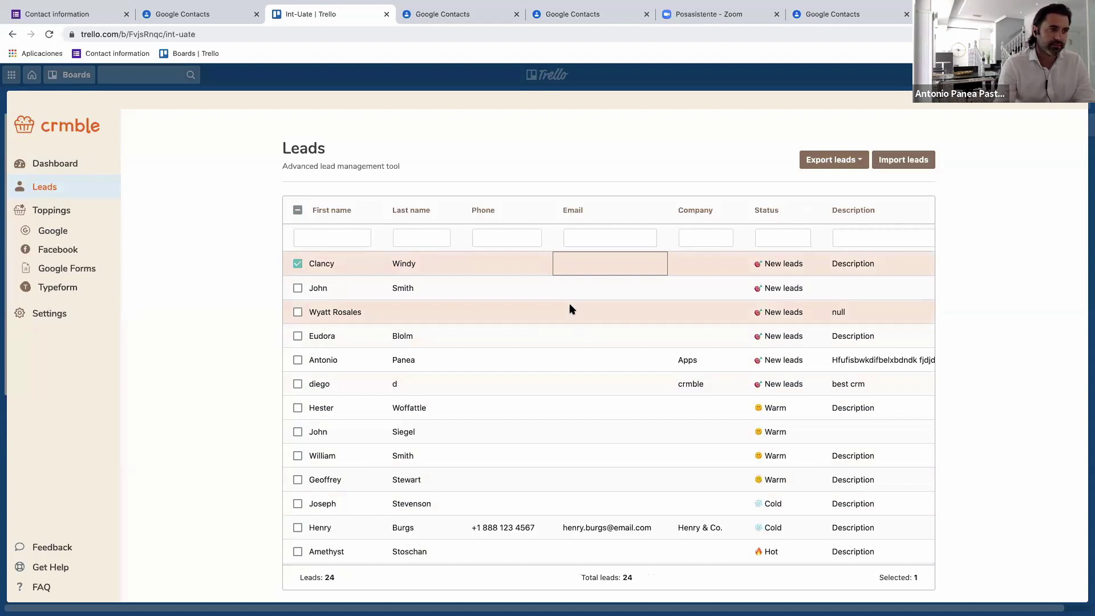
pyautogui.hscroll(1, 682, 279)
pyautogui.hscroll(4, 681, 284)
pyautogui.moveTo(758, 219); pyautogui.dragTo(596, 226)
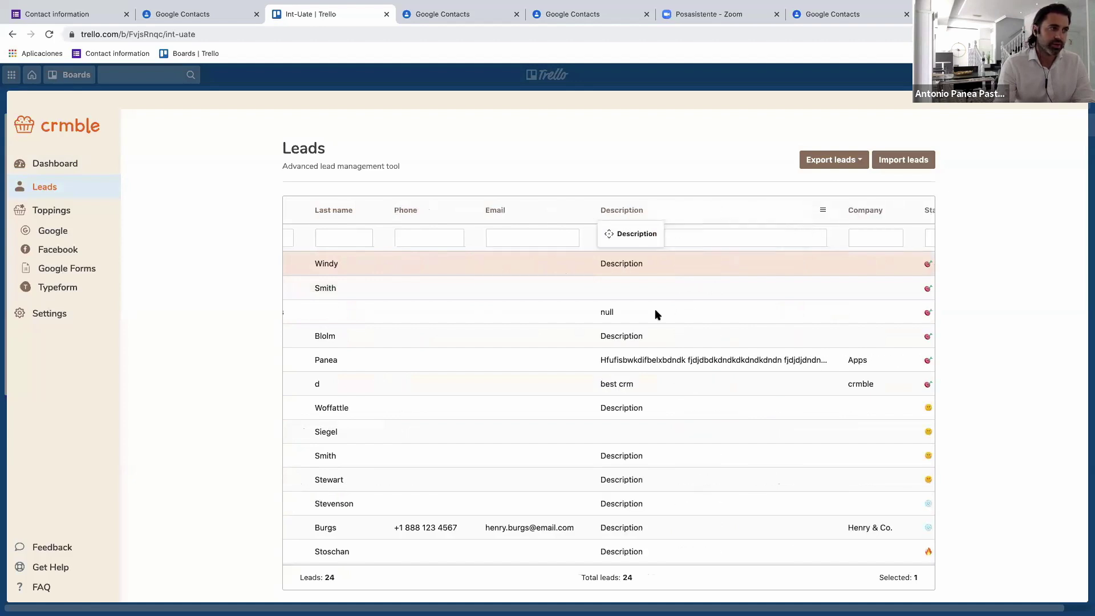
pyautogui.hscroll(5, 632, 333)
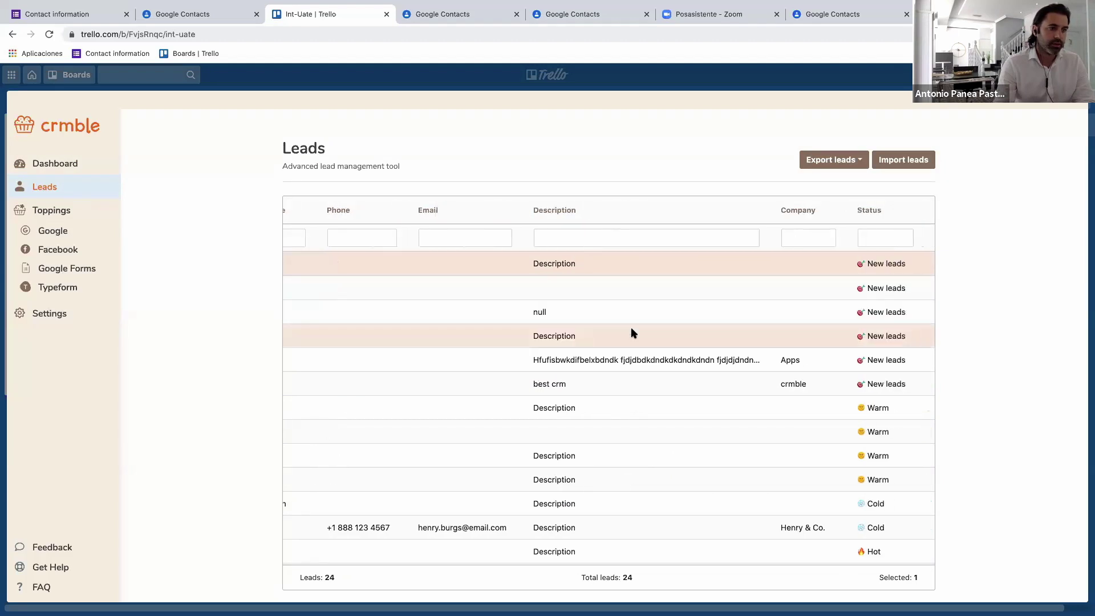
pyautogui.hscroll(5, 632, 333)
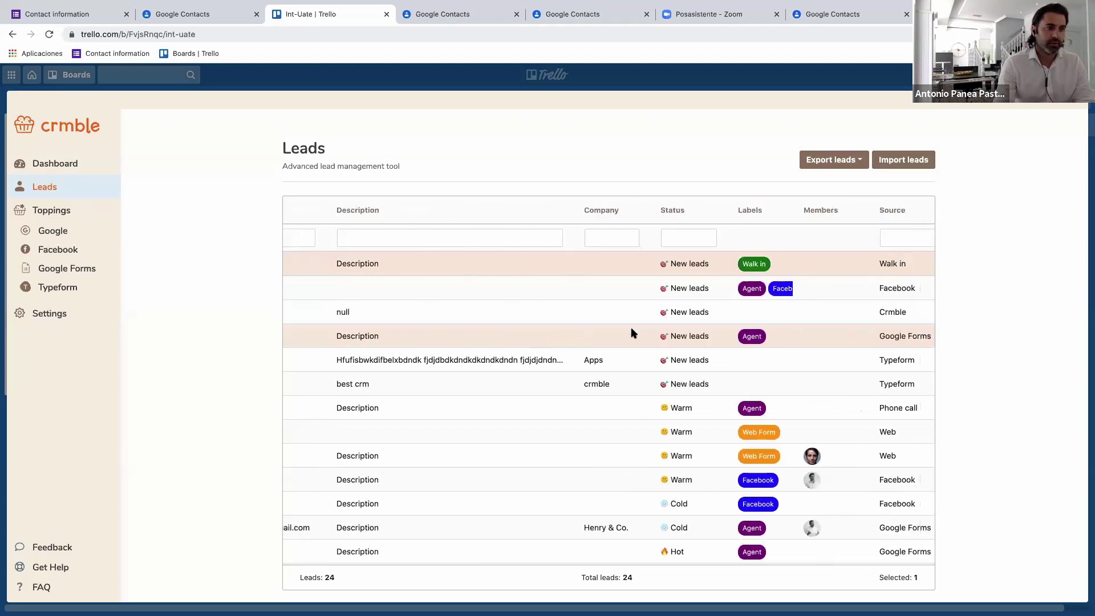
pyautogui.hscroll(-1, 695, 276)
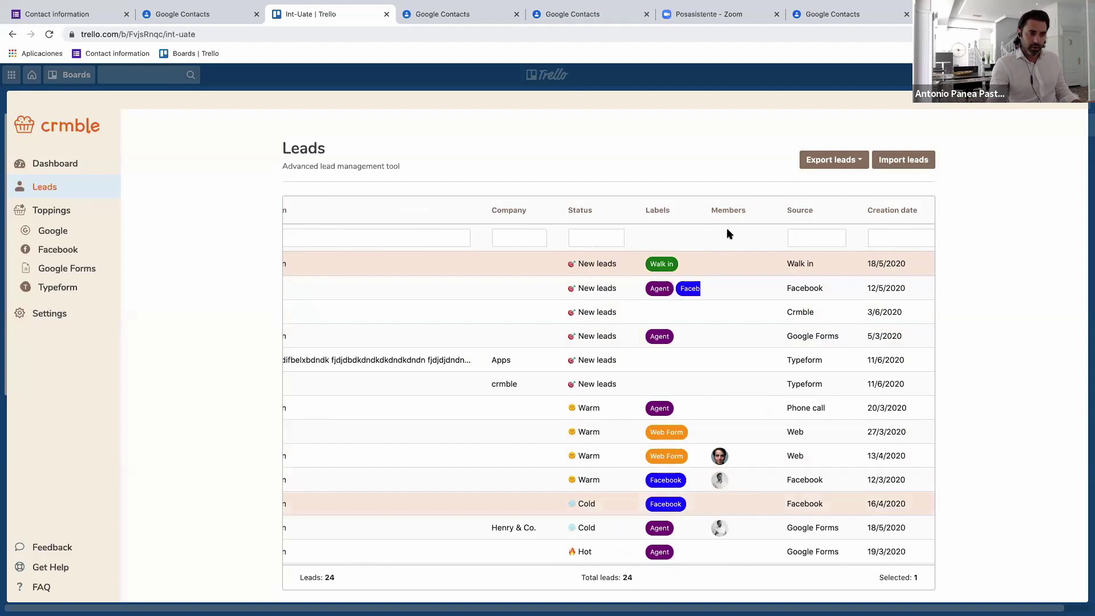
pyautogui.hscroll(2, 690, 452)
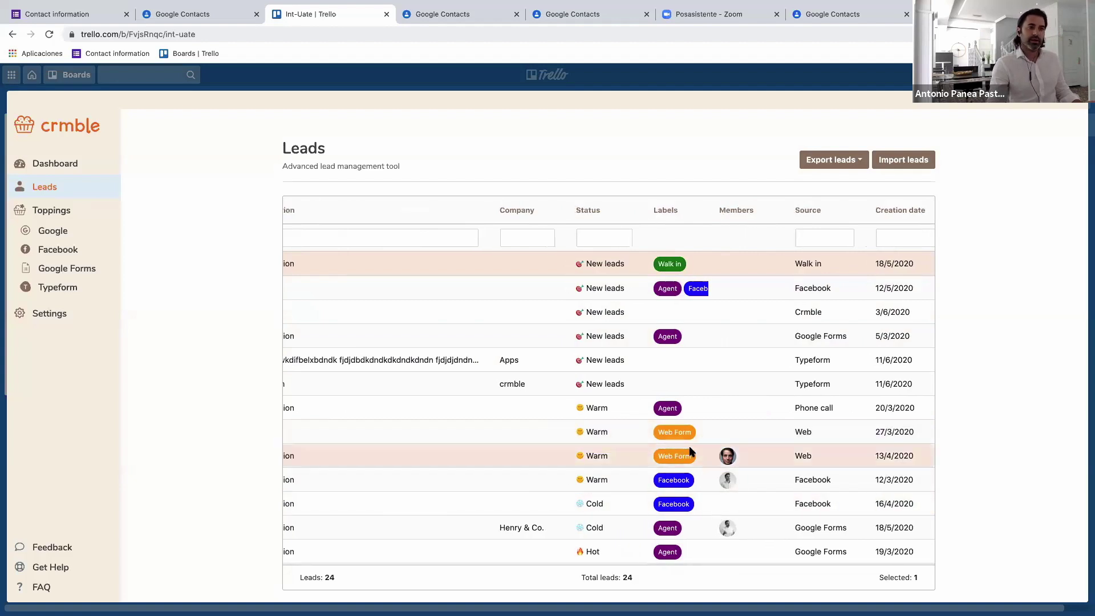
pyautogui.hscroll(10, 691, 451)
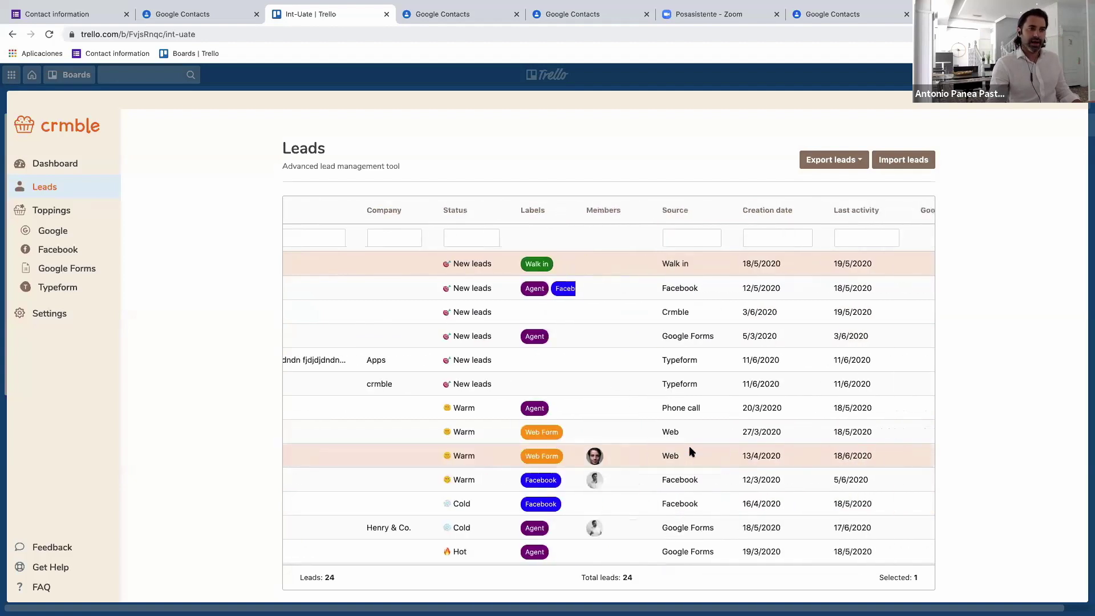
pyautogui.hscroll(3, 692, 452)
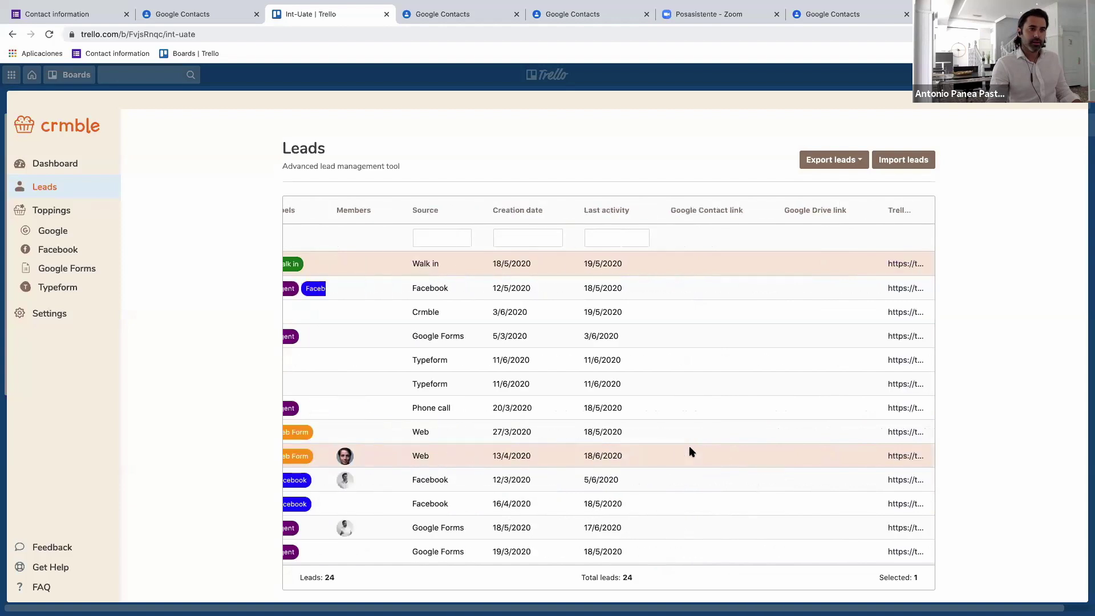
pyautogui.hscroll(-8, 690, 451)
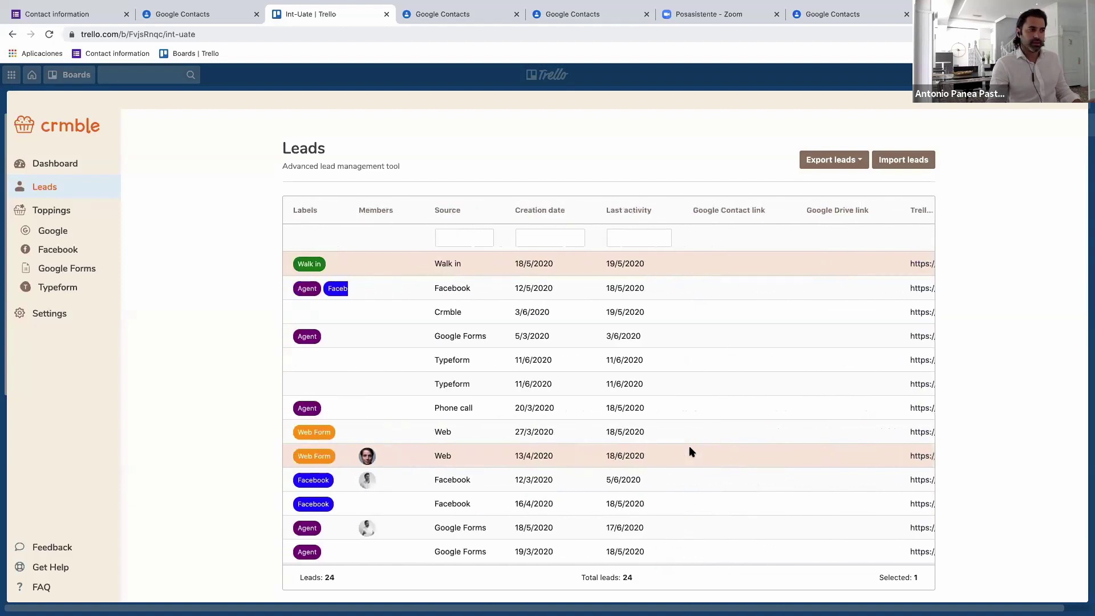
pyautogui.hscroll(-10, 662, 411)
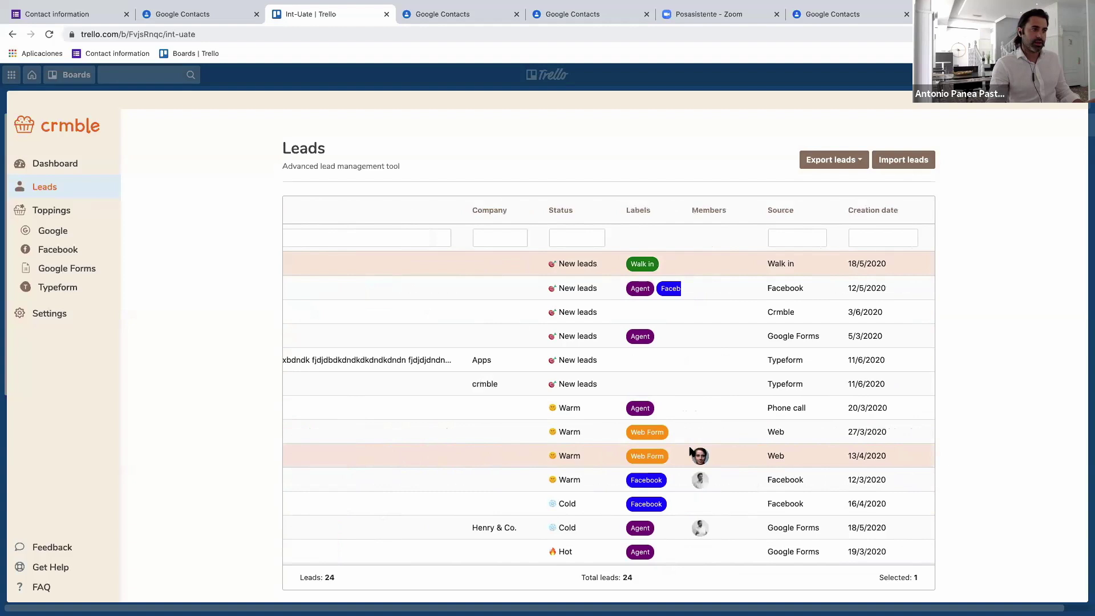
pyautogui.hscroll(-2, 581, 359)
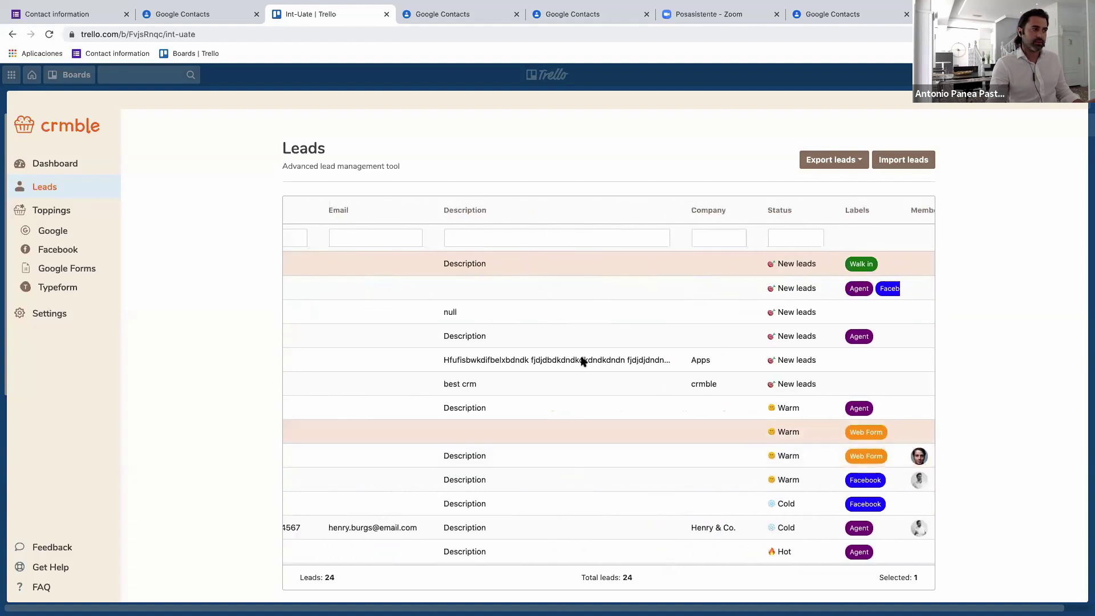
pyautogui.hscroll(-8, 583, 361)
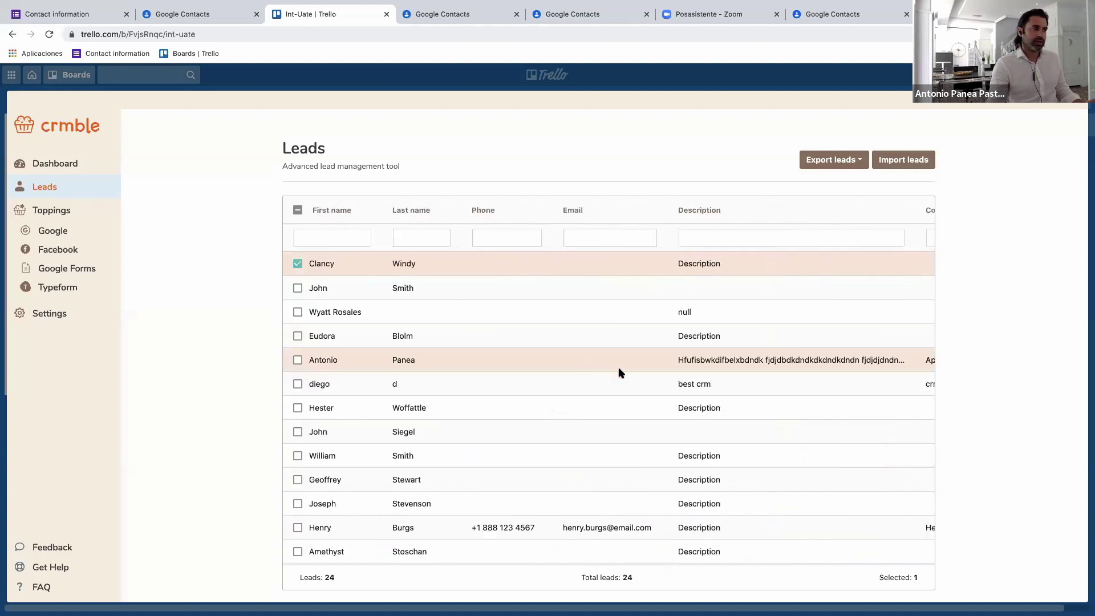
pyautogui.hscroll(2, 677, 384)
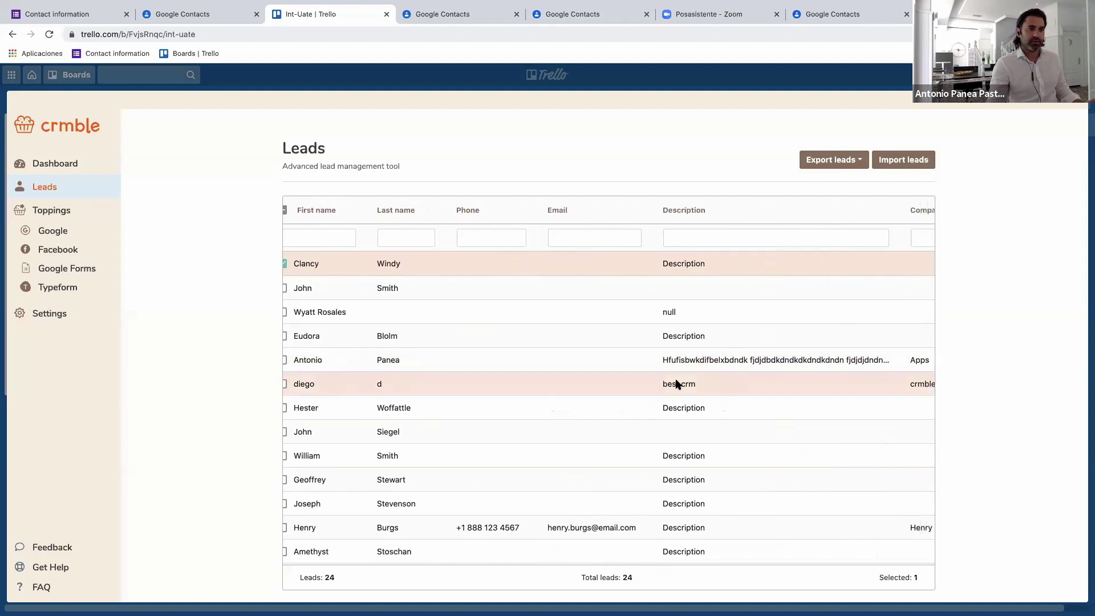
pyautogui.hscroll(2, 439, 261)
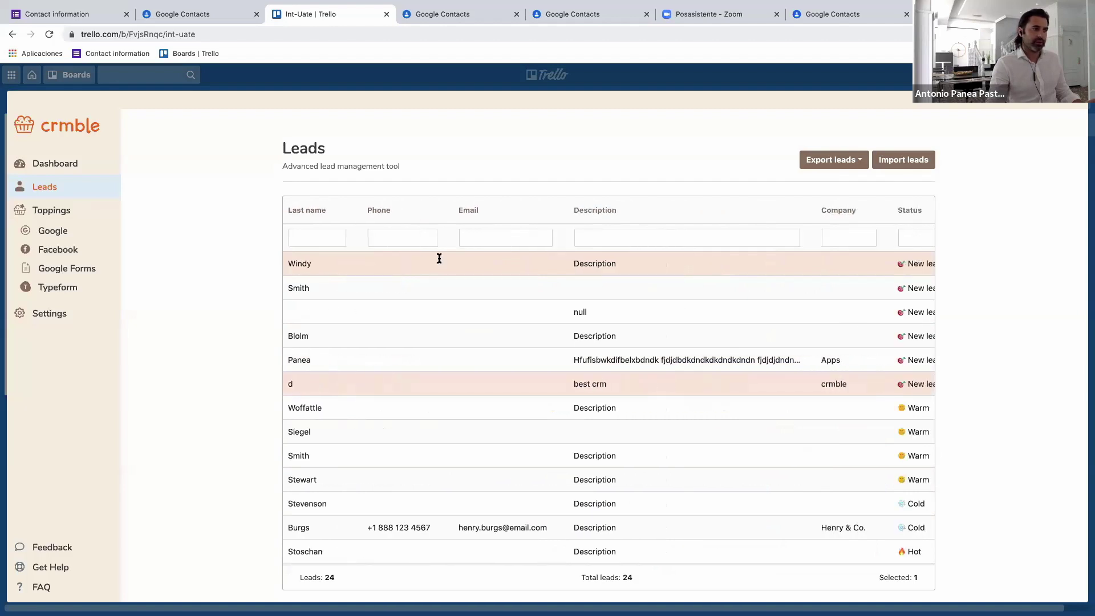
# Sort the leads ascending by Email and browse the column list without changing anything.
pyautogui.click(470, 213)
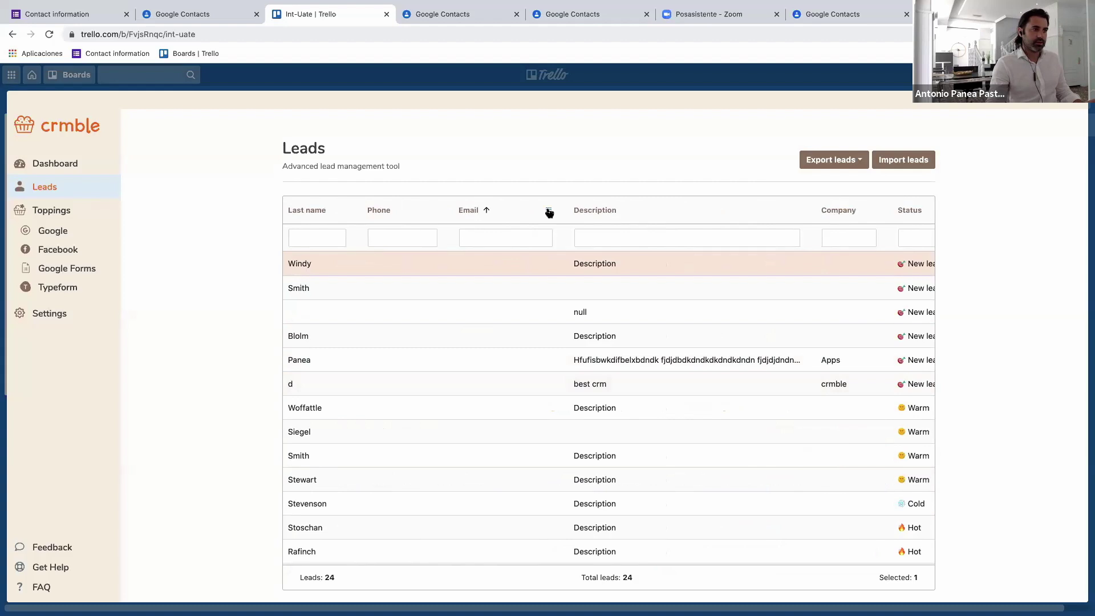
pyautogui.click(548, 212)
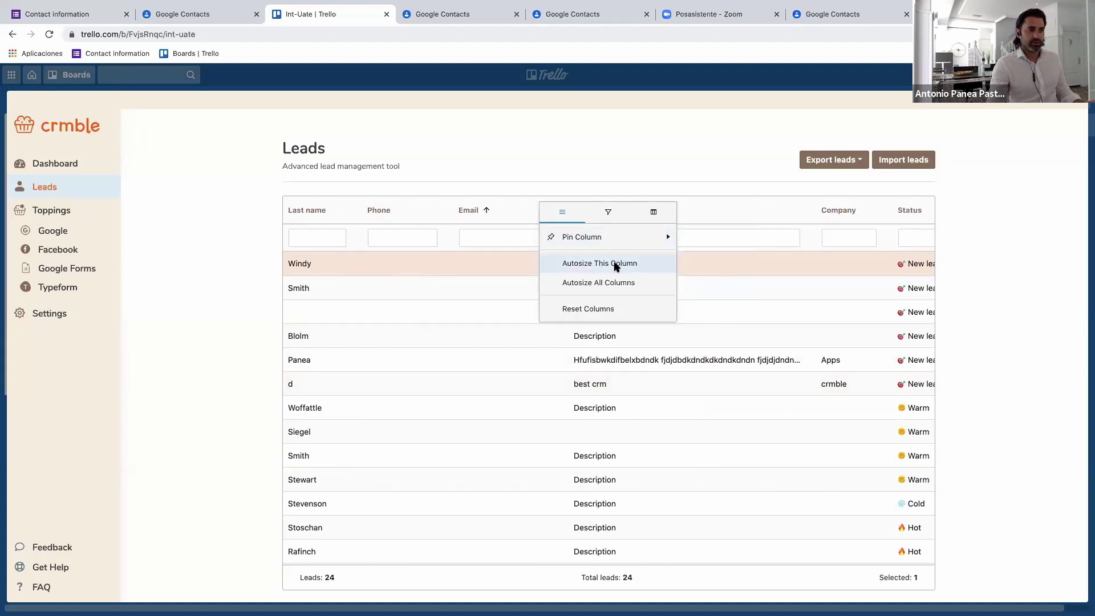
pyautogui.click(654, 213)
pyautogui.scroll(-3, 603, 307)
pyautogui.scroll(-5, 606, 309)
pyautogui.scroll(10, 606, 309)
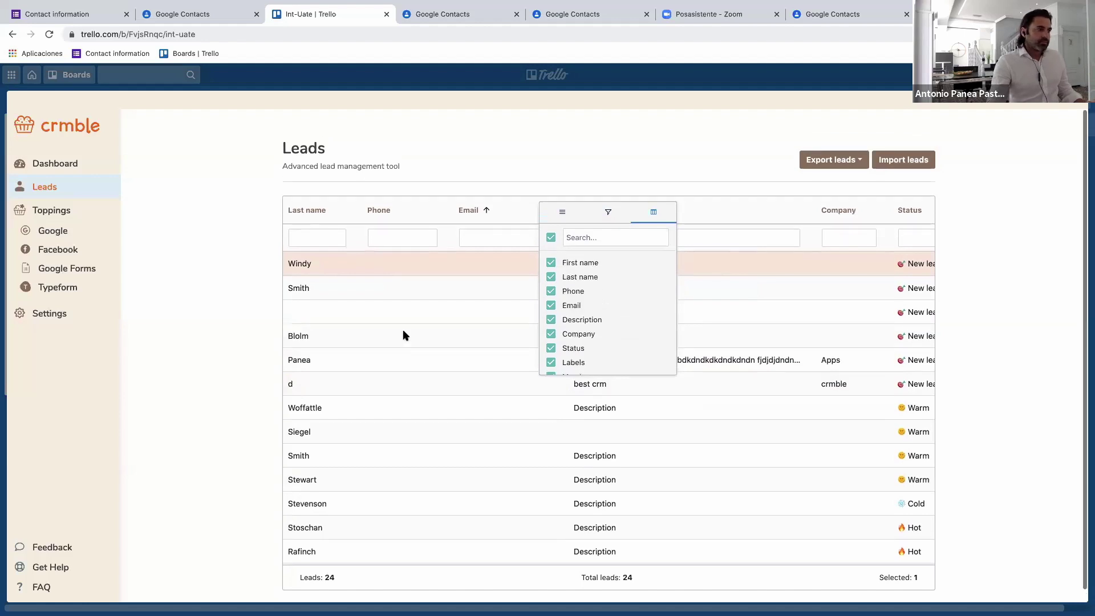
pyautogui.click(224, 330)
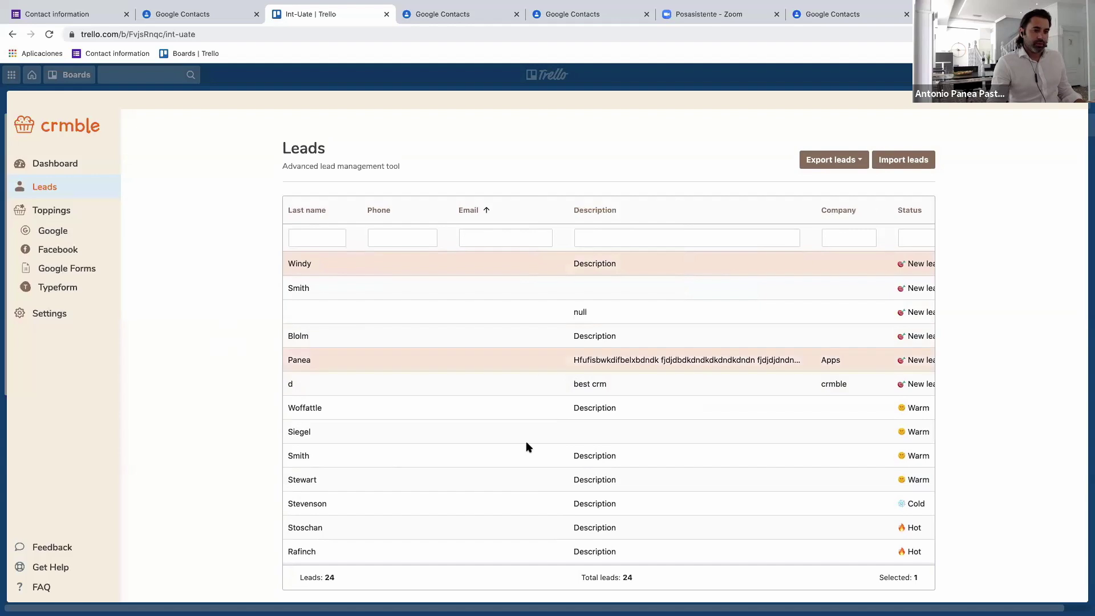
pyautogui.hscroll(-3, 526, 441)
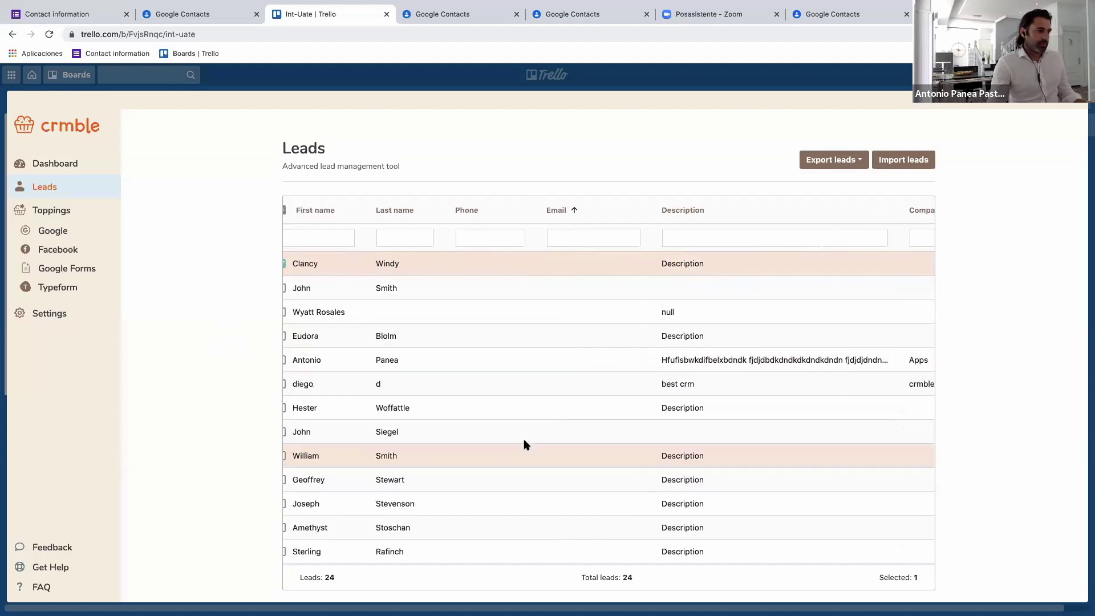
pyautogui.hscroll(-1, 523, 440)
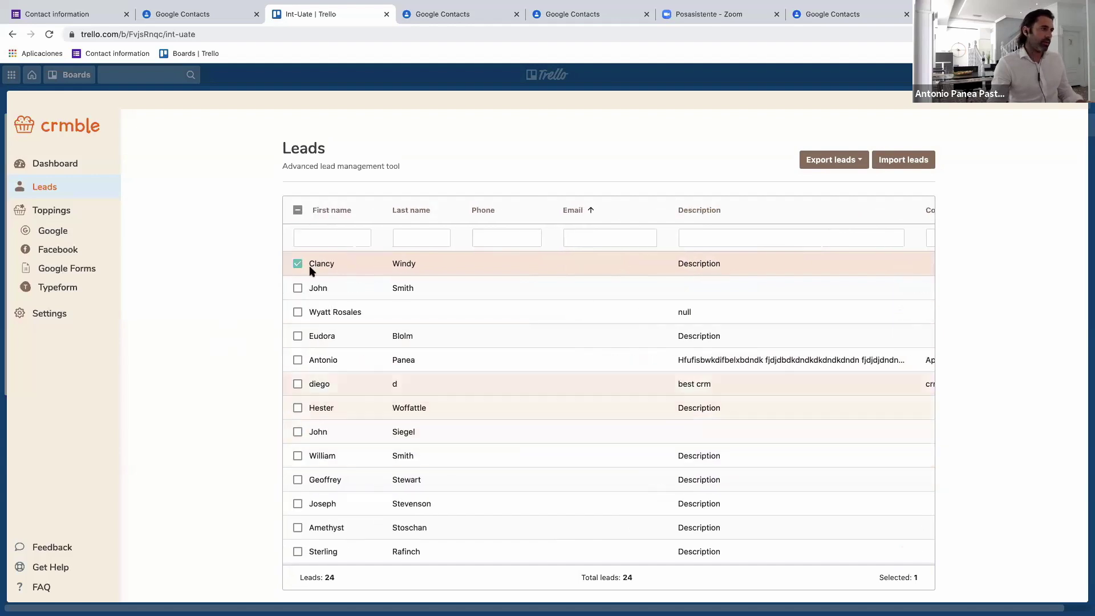
# Browse the Google Sync and Facebook Leads pages, ending on the empty Typeform Forms page.
pyautogui.click(53, 231)
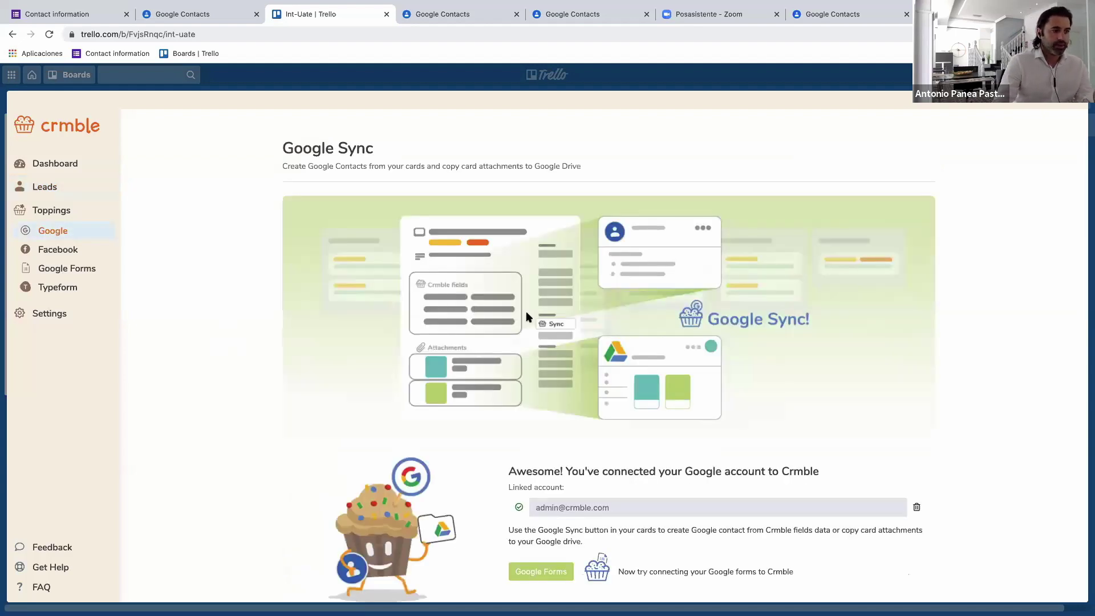
pyautogui.scroll(-1, 567, 334)
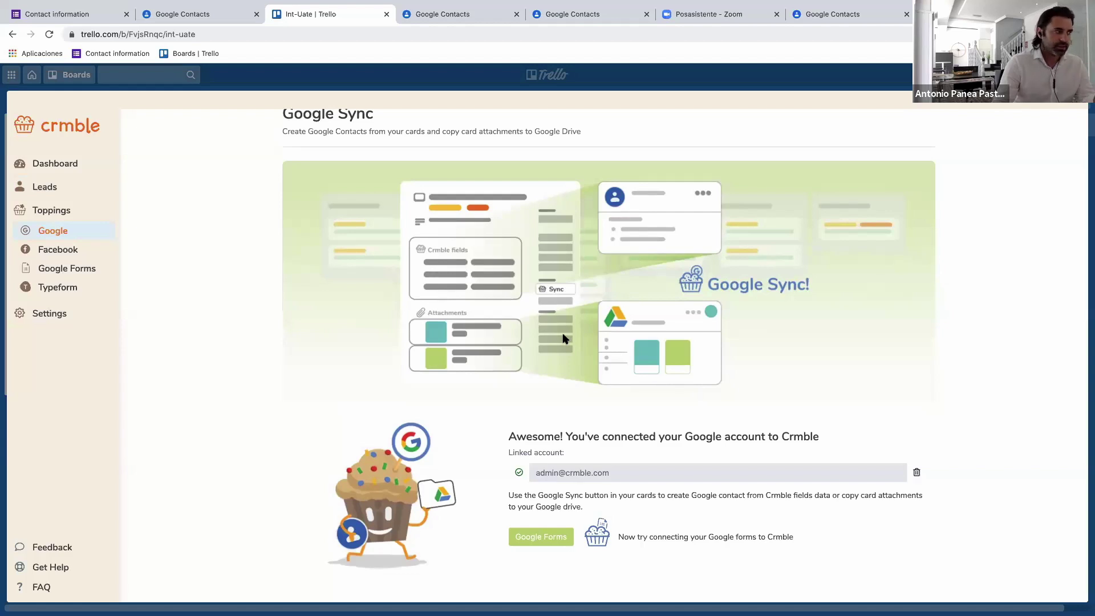
pyautogui.click(56, 254)
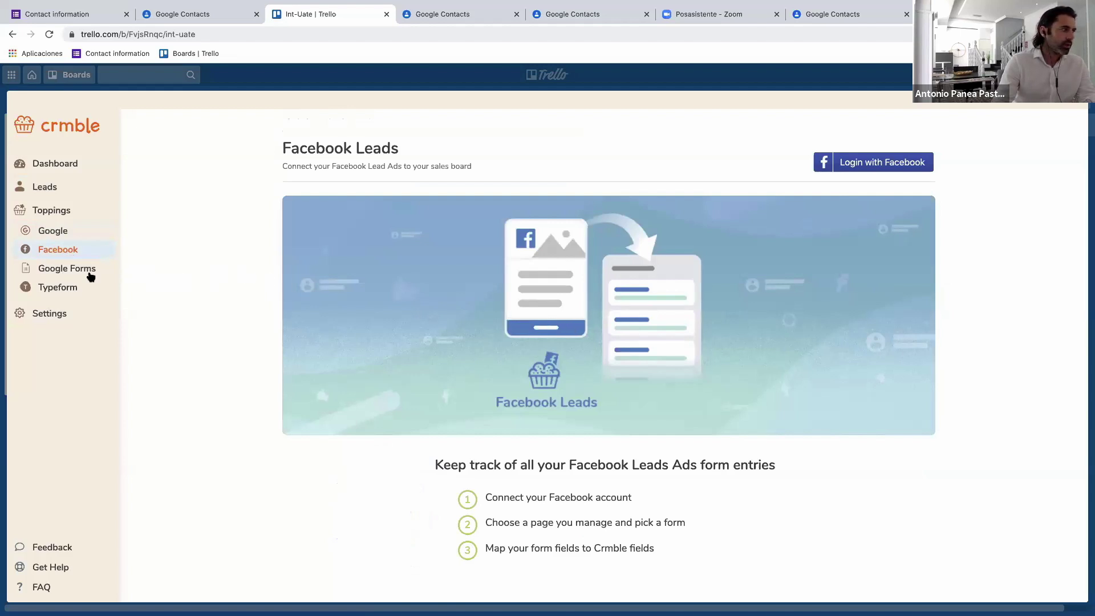
pyautogui.click(62, 289)
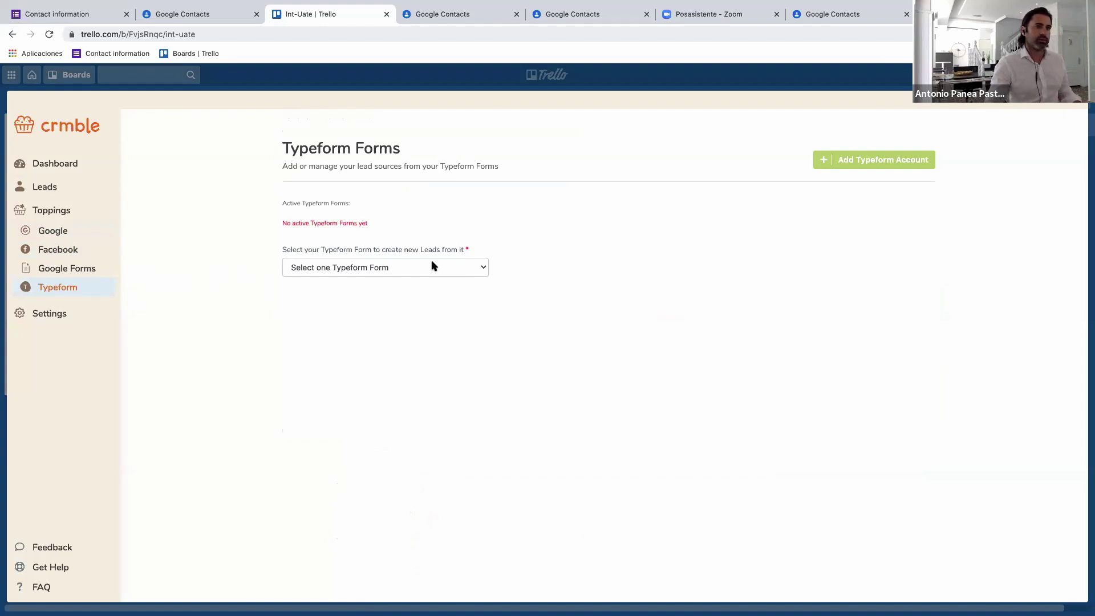
# Show Crmble's Settings Account page with the New leads to Lost lists and their funnel.
pyautogui.click(59, 313)
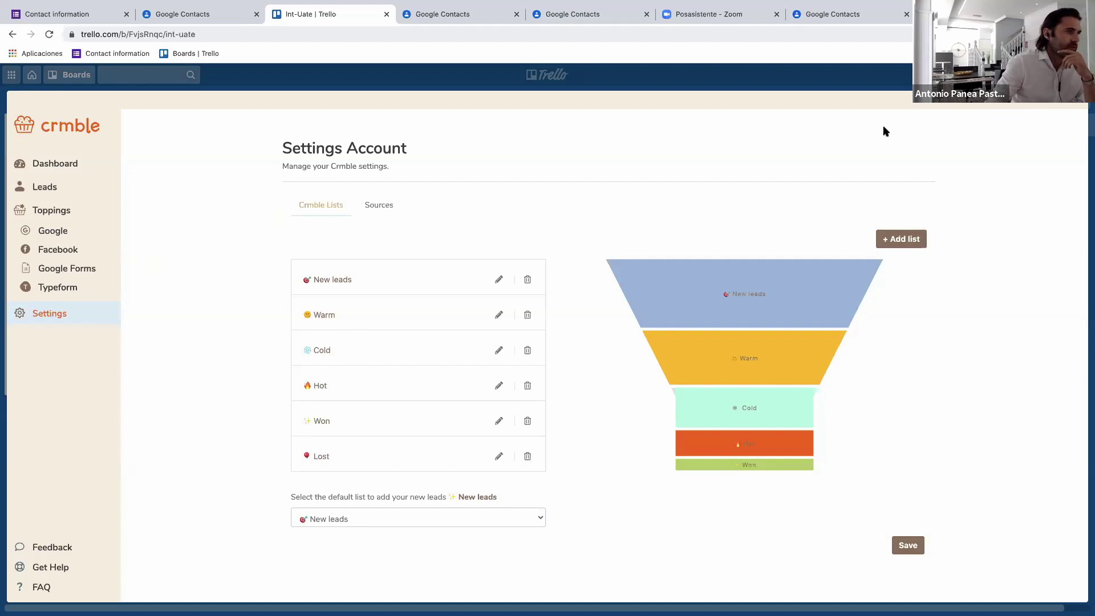
# Close Crmble, then open and close a Warm lead's card on the Int-Uate board.
pyautogui.click(965, 135)
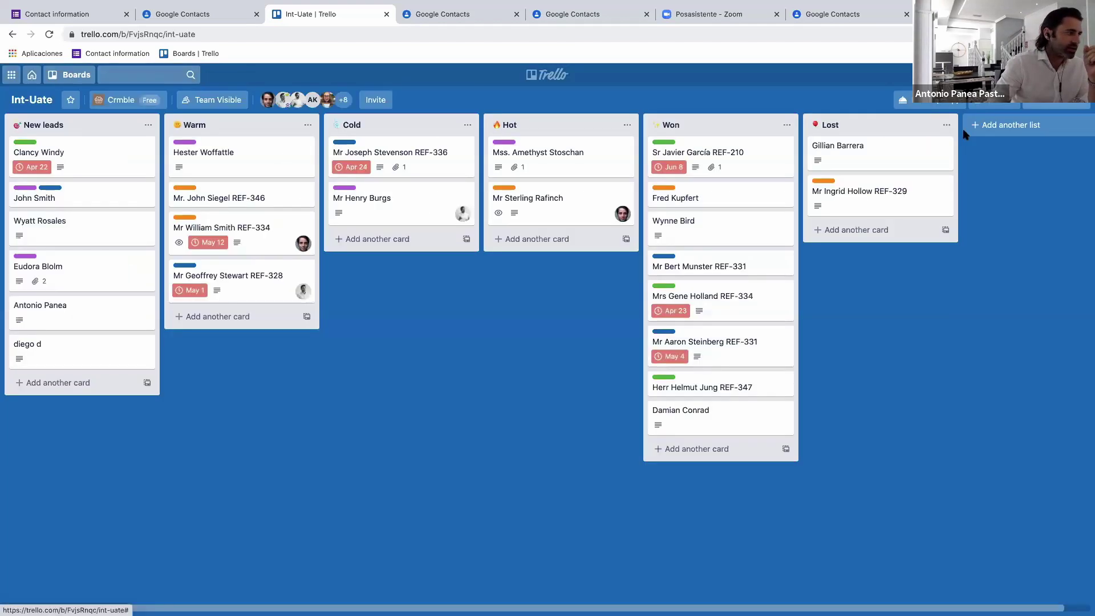
pyautogui.click(278, 285)
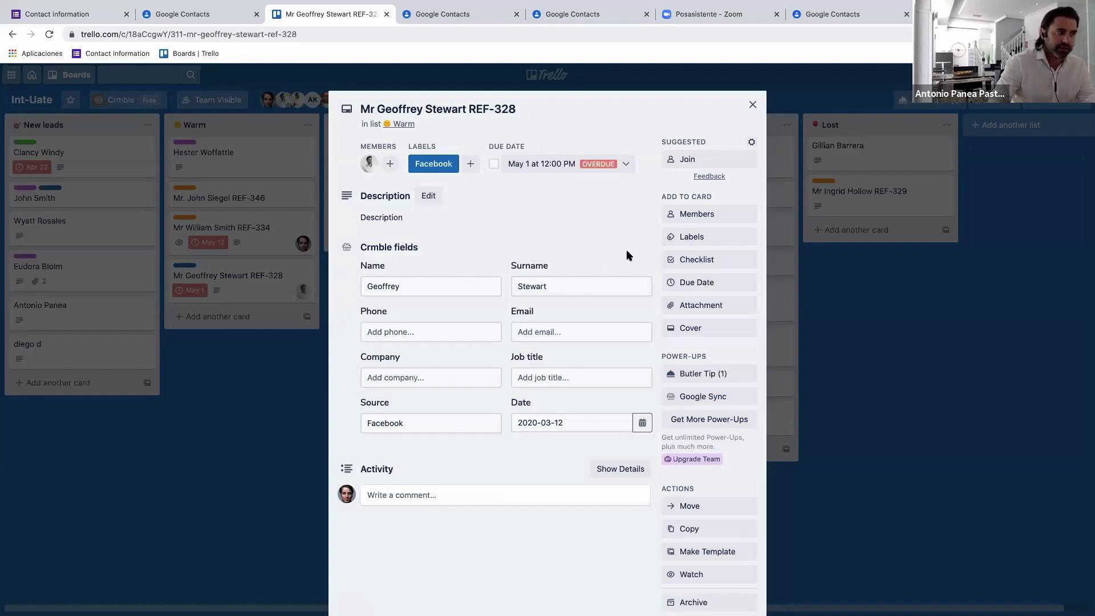
pyautogui.click(928, 156)
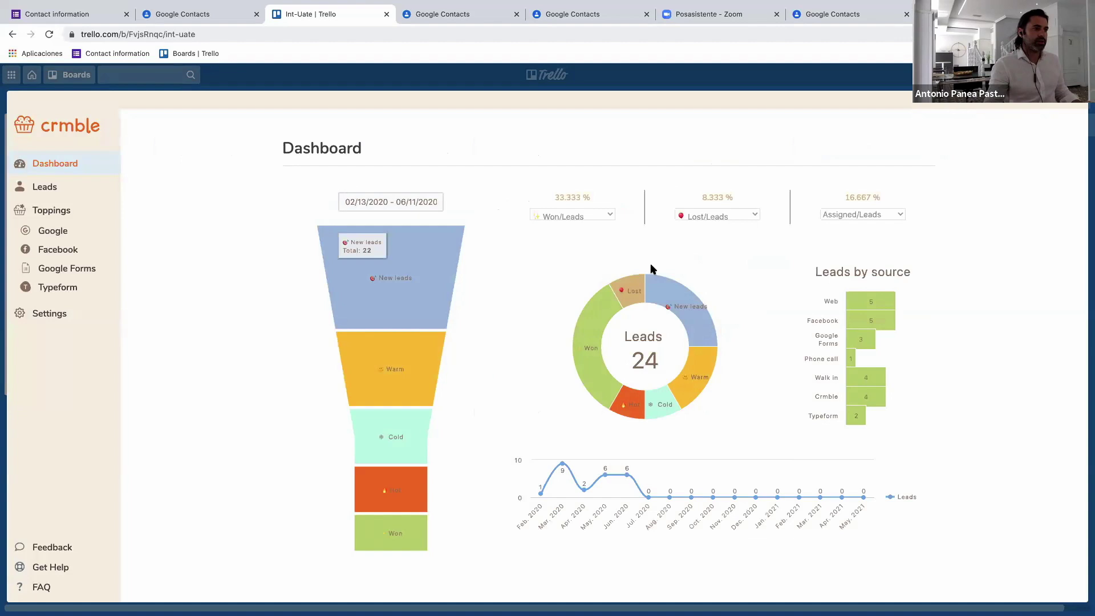
pyautogui.moveTo(697, 340)
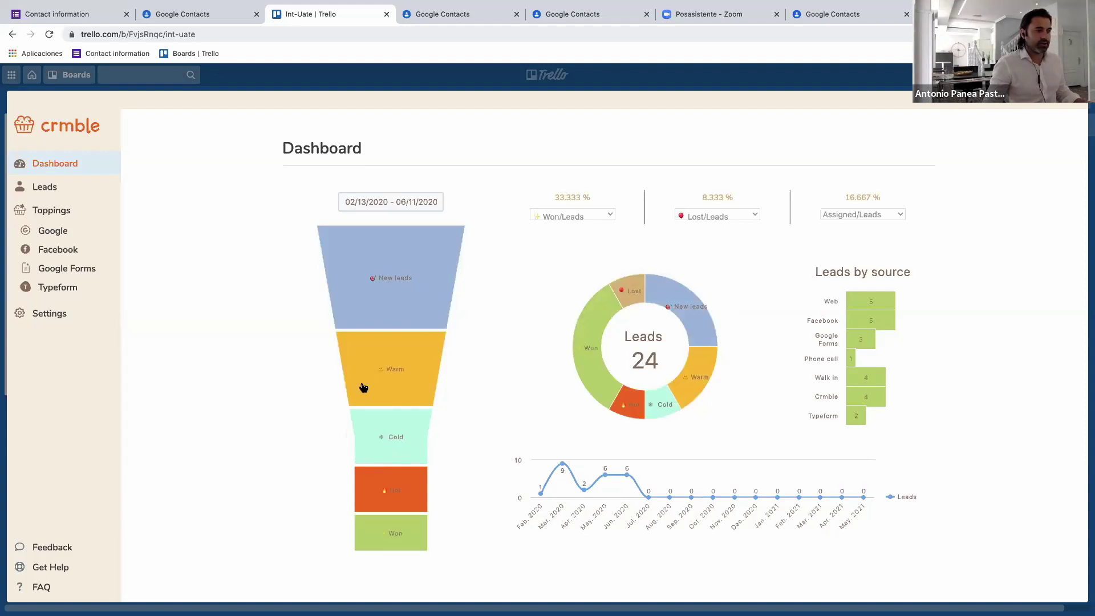
pyautogui.moveTo(367, 389)
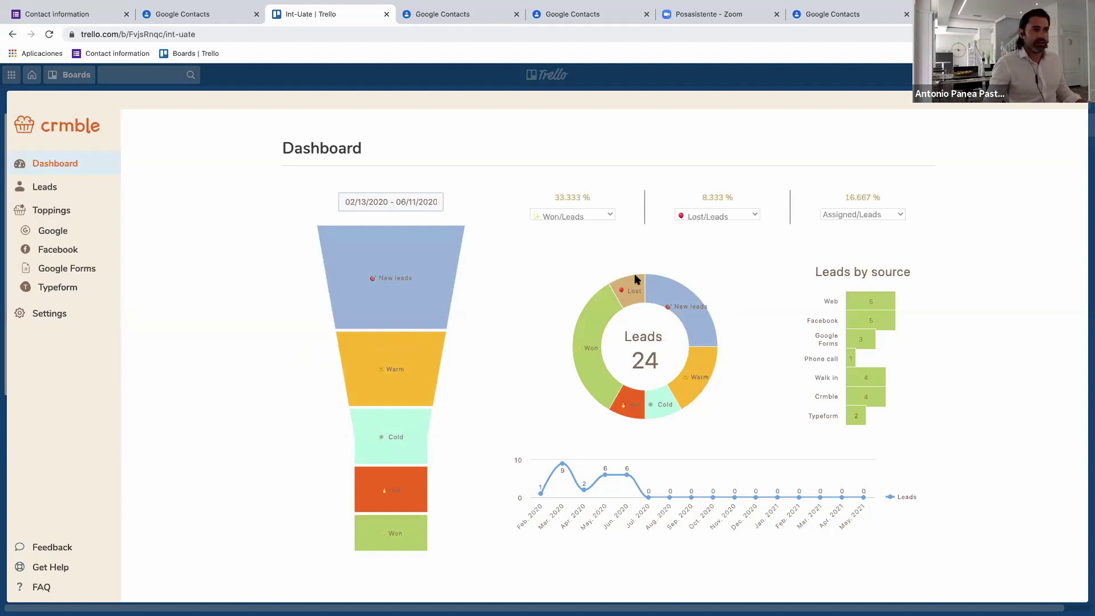
pyautogui.moveTo(637, 279)
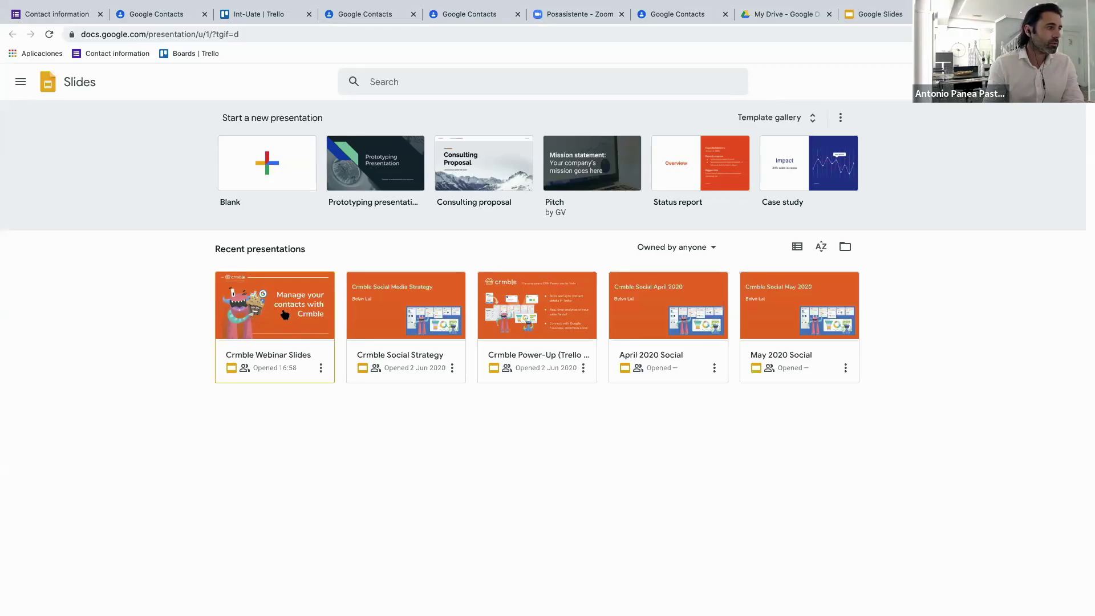
# Open the Crmble Webinar Slides presentation from Recent presentations and scroll its slide thumbnails.
pyautogui.click(284, 313)
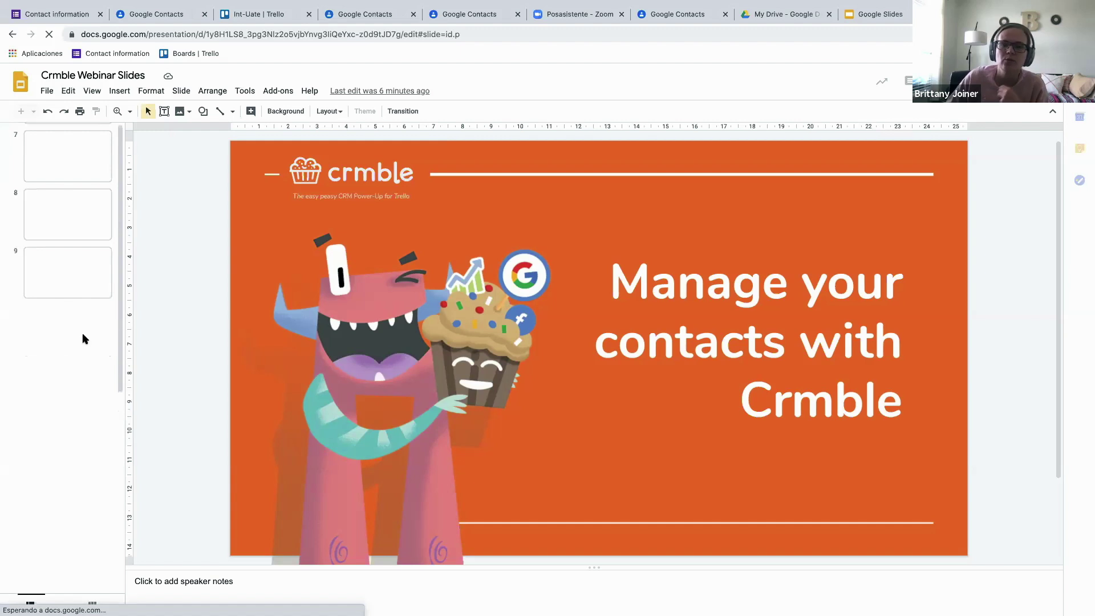
pyautogui.scroll(-1, 85, 336)
pyautogui.scroll(-1, 73, 354)
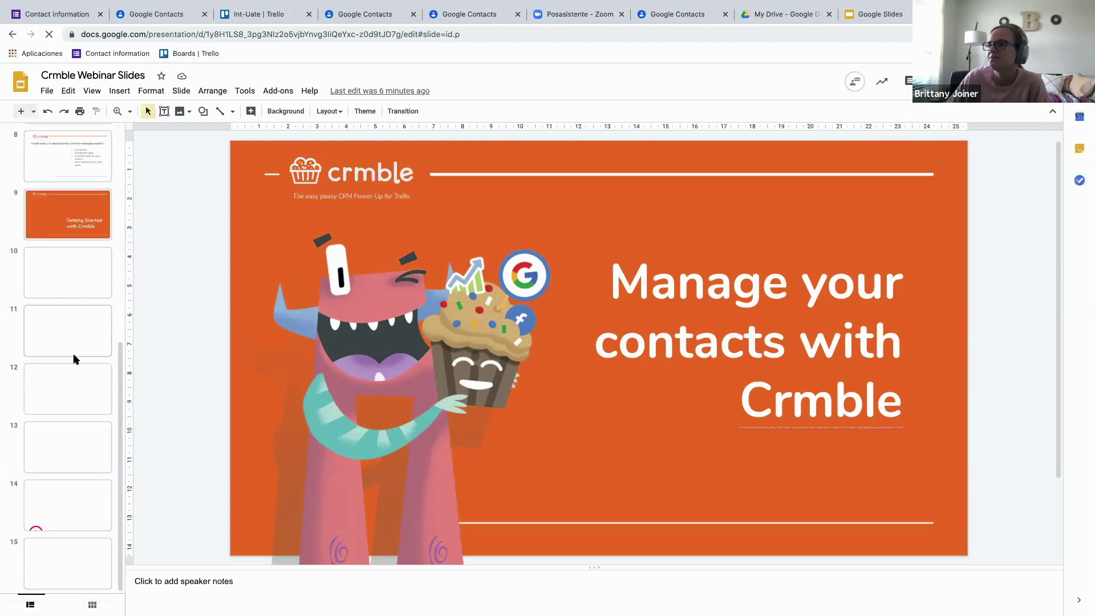